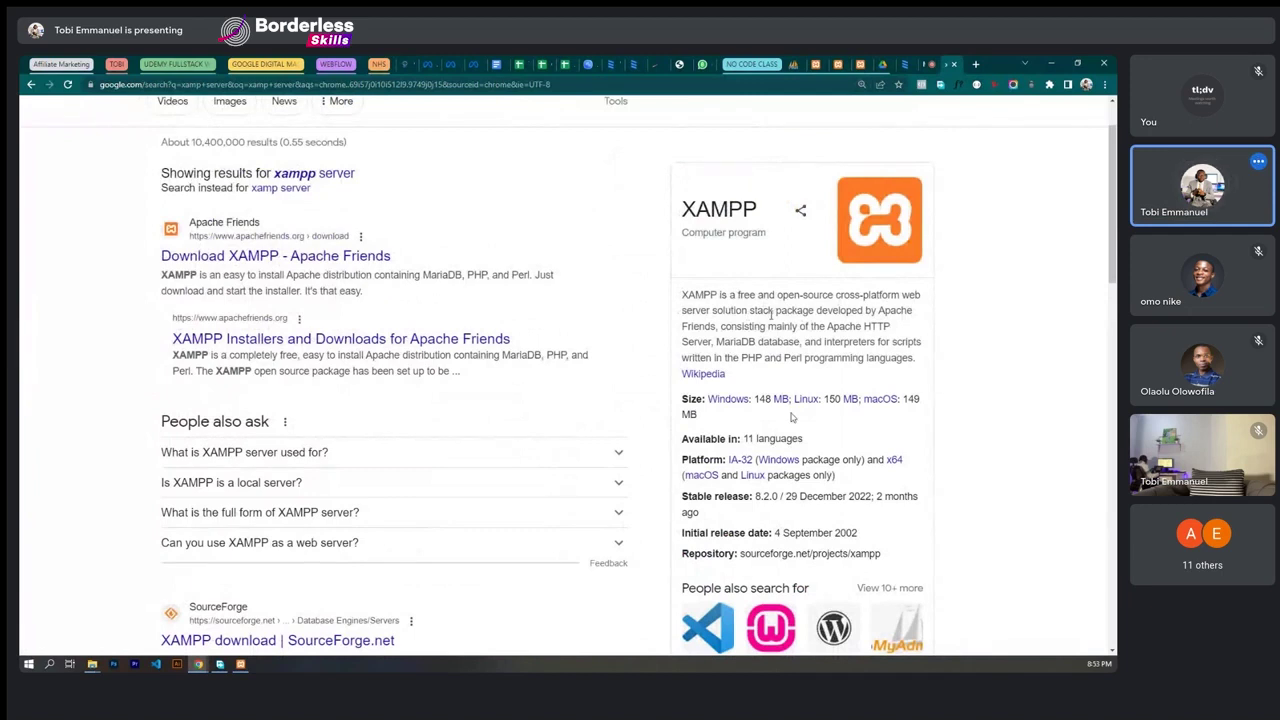
- Scroll down and back up through the Google results for xamp server
scroll(792, 417, "down", 3)
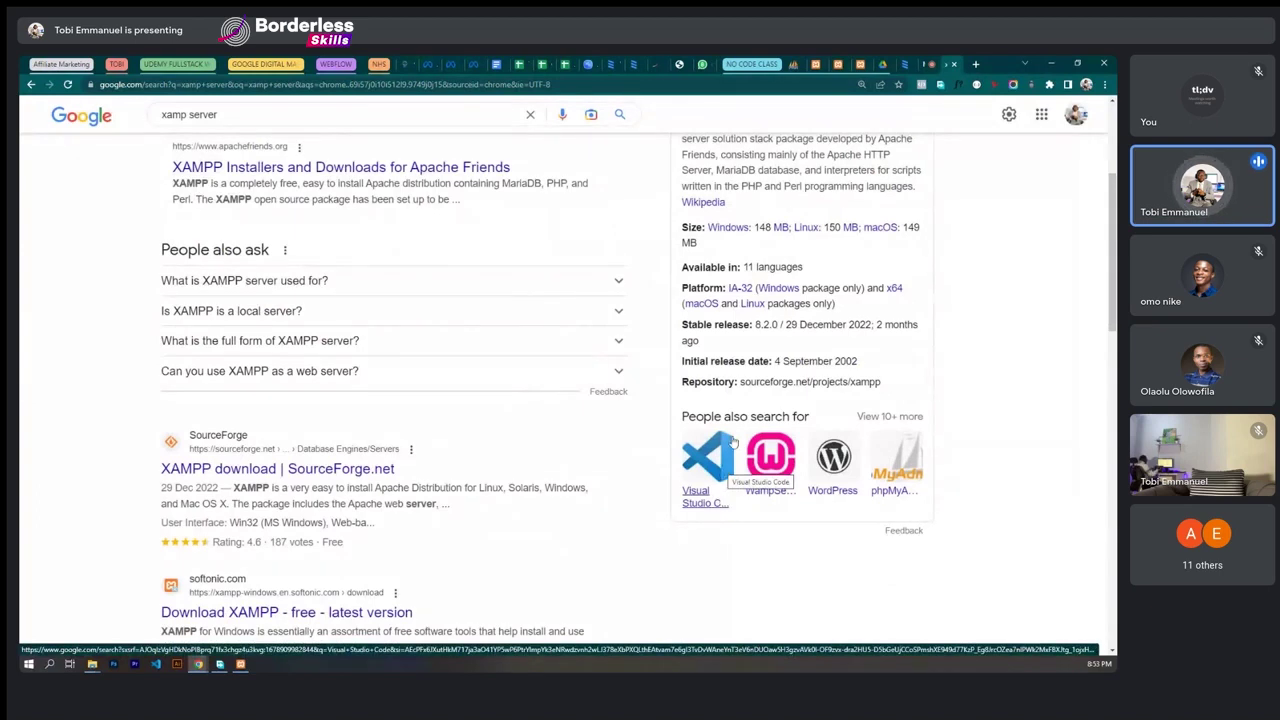
scroll(734, 441, "up", 1)
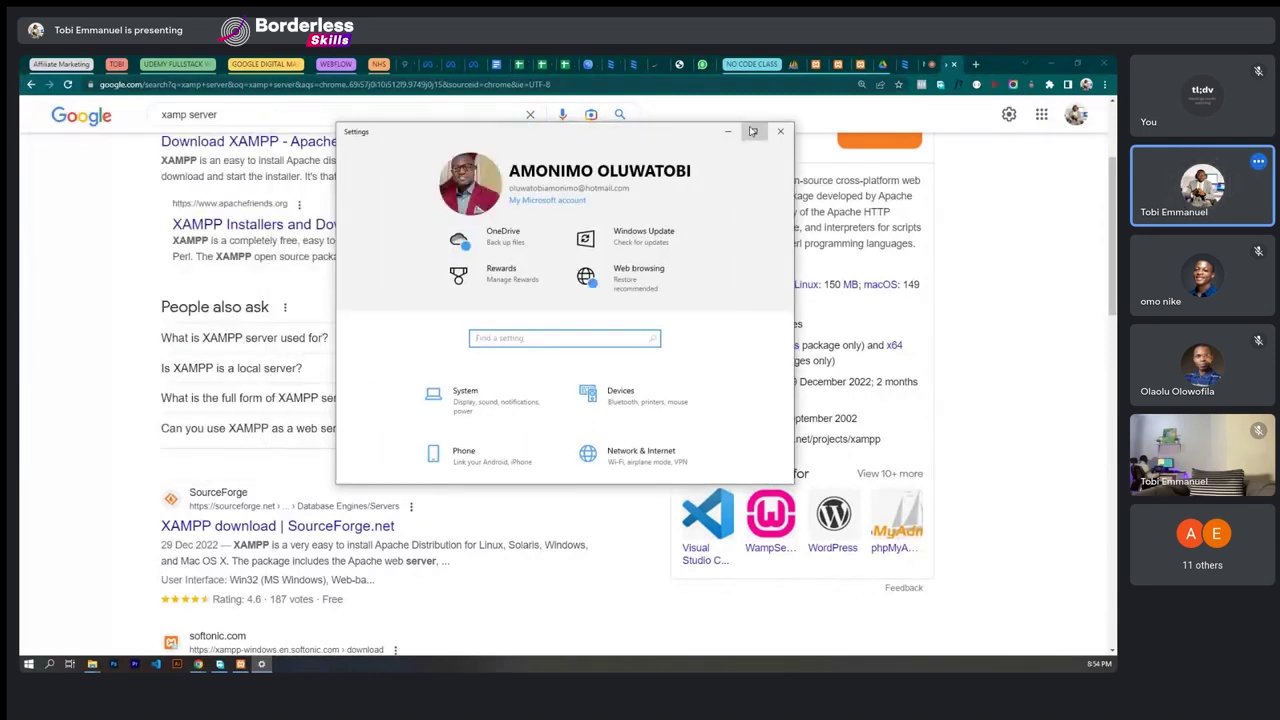
- Maximize Settings, confirm the 64-bit system type under System > About, then close Settings
left_click(749, 129)
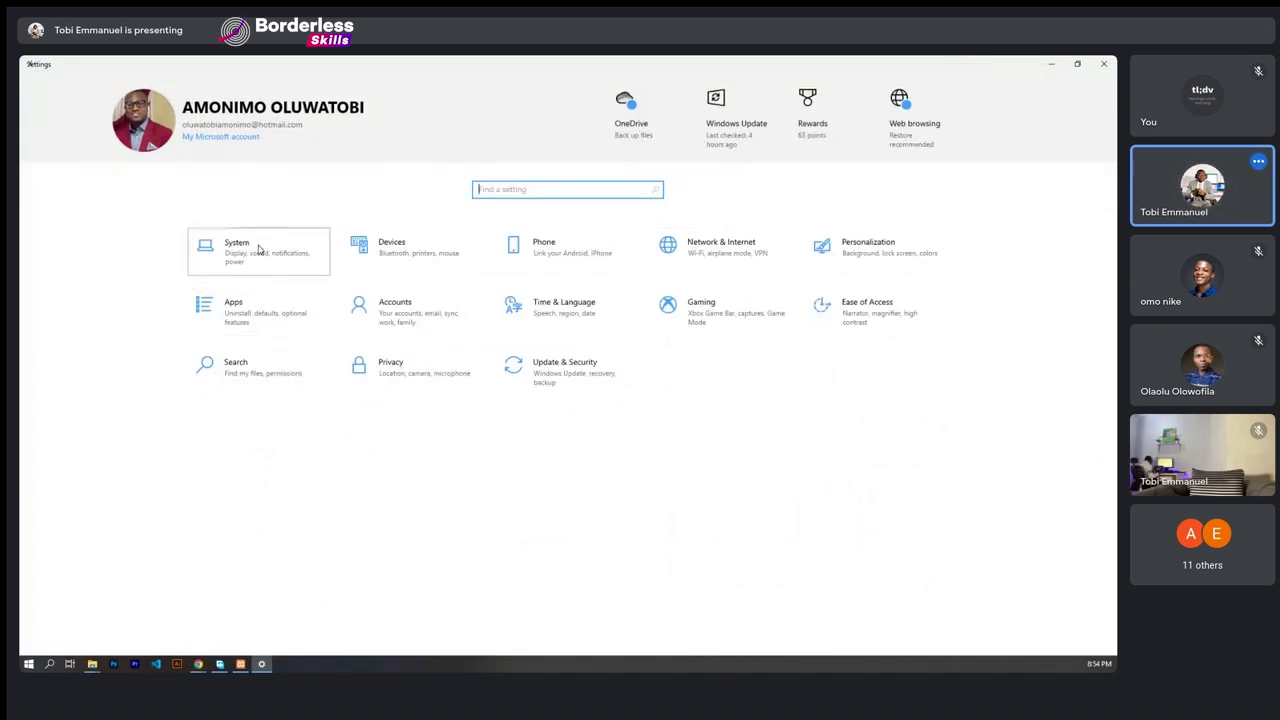
left_click(258, 250)
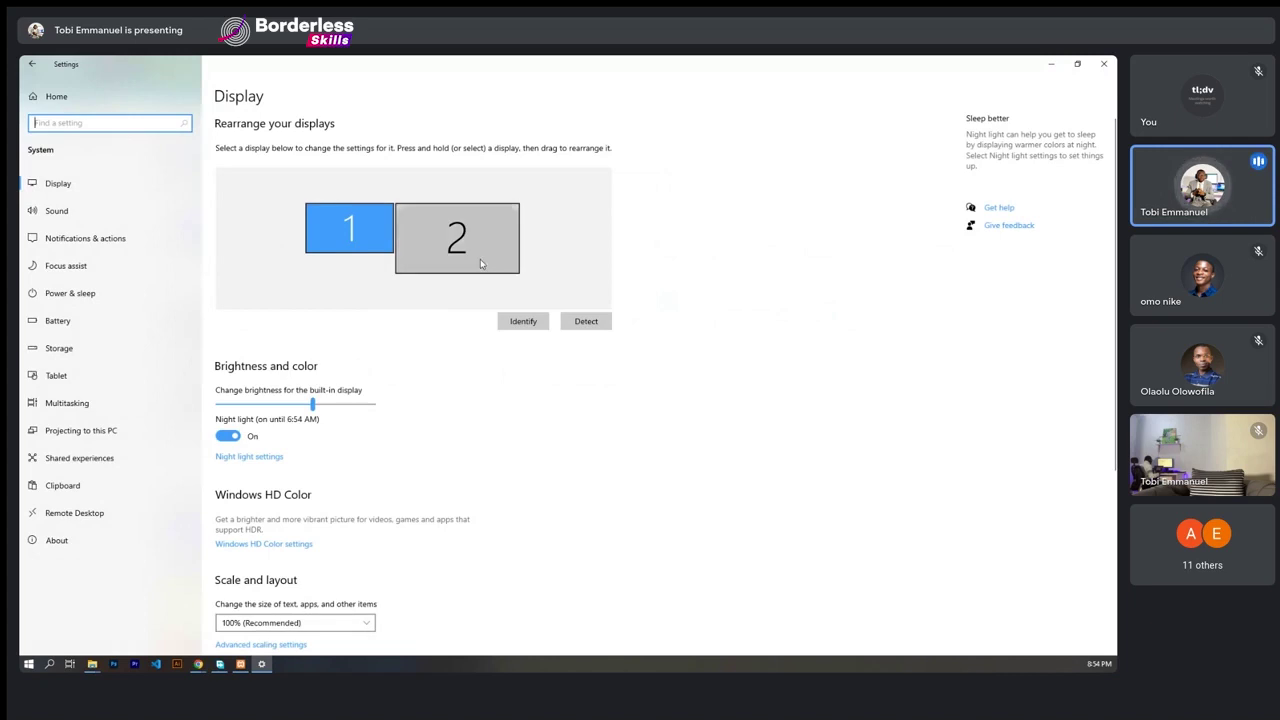
left_click(57, 540)
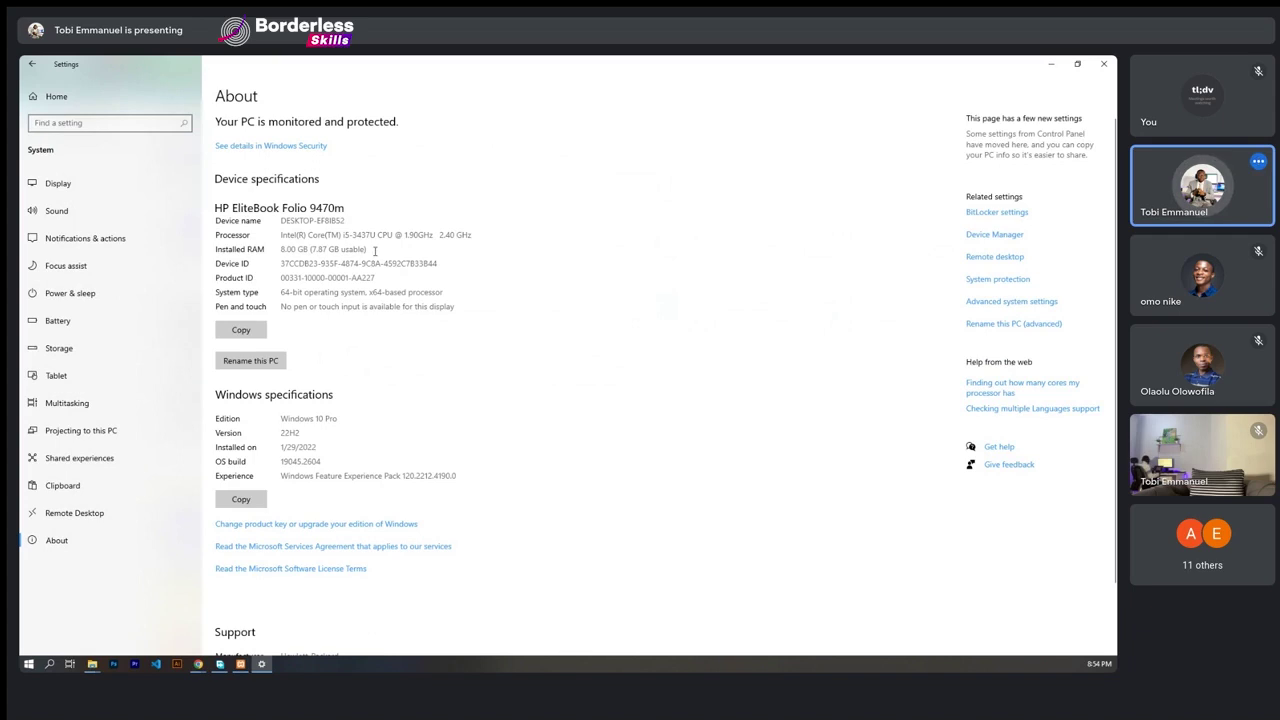
left_click_drag(282, 293, 329, 300)
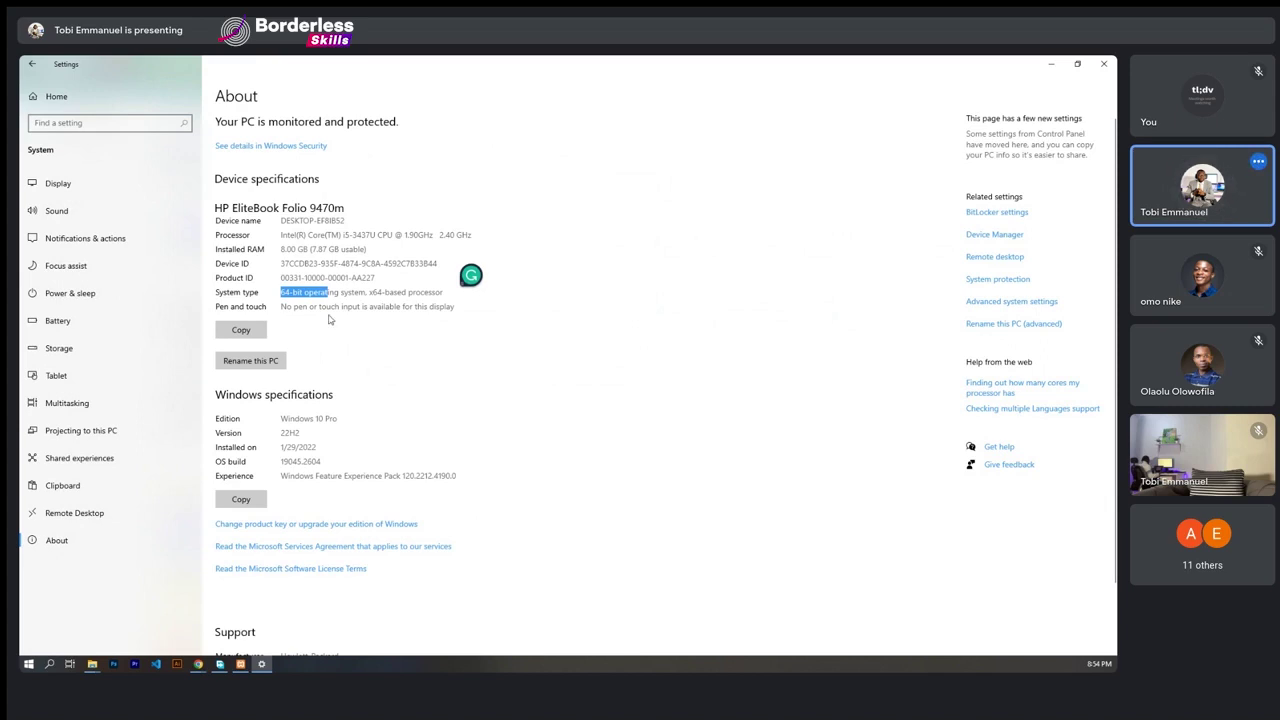
left_click(282, 295)
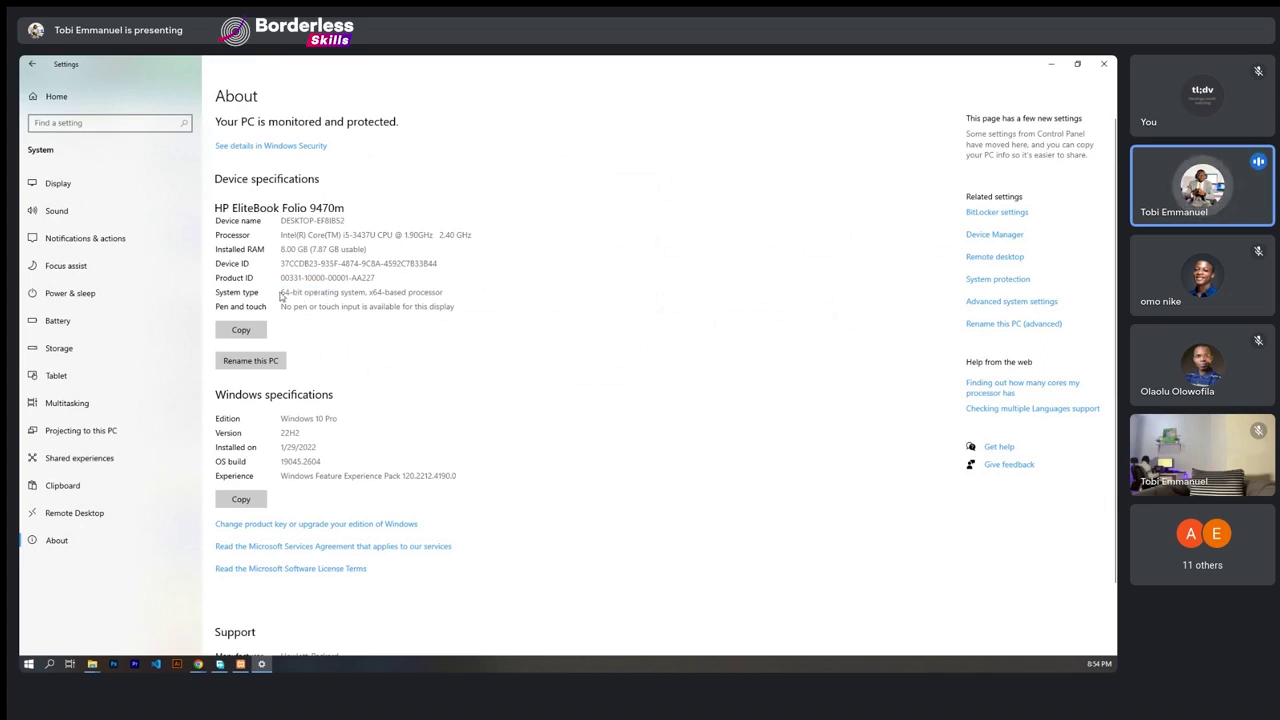
left_click_drag(378, 292, 282, 294)
left_click(300, 306)
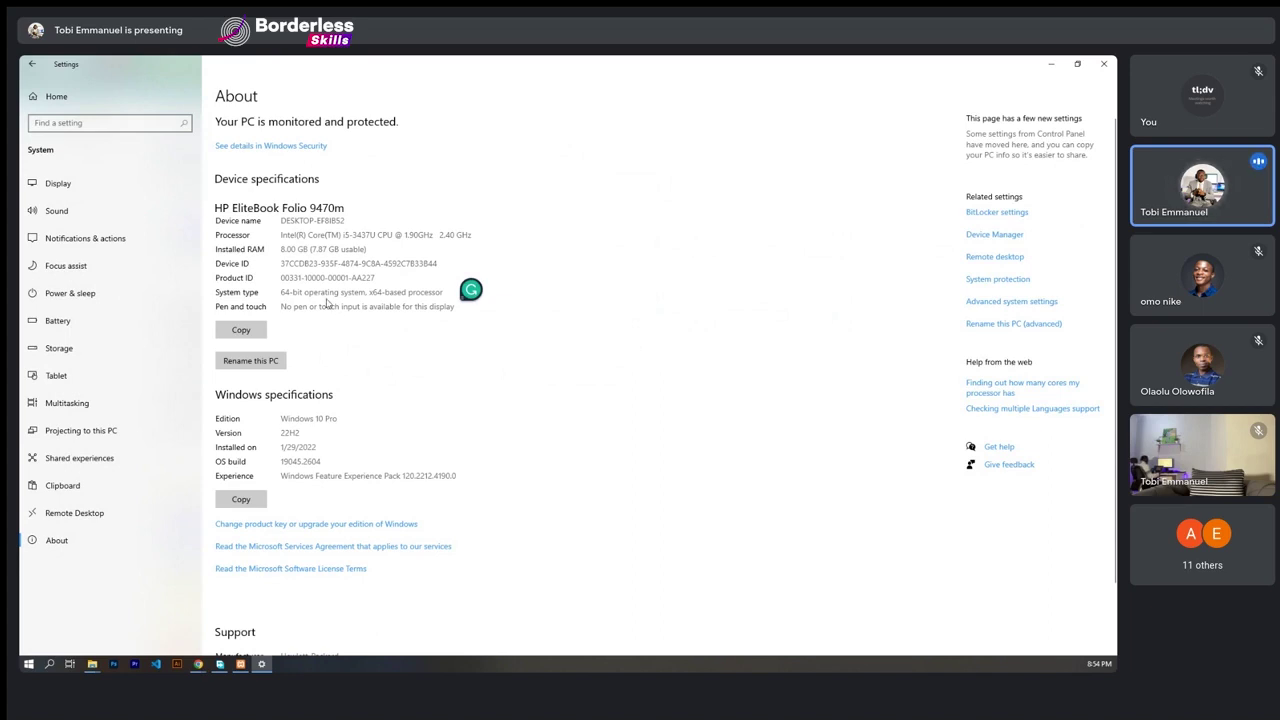
left_click(1105, 65)
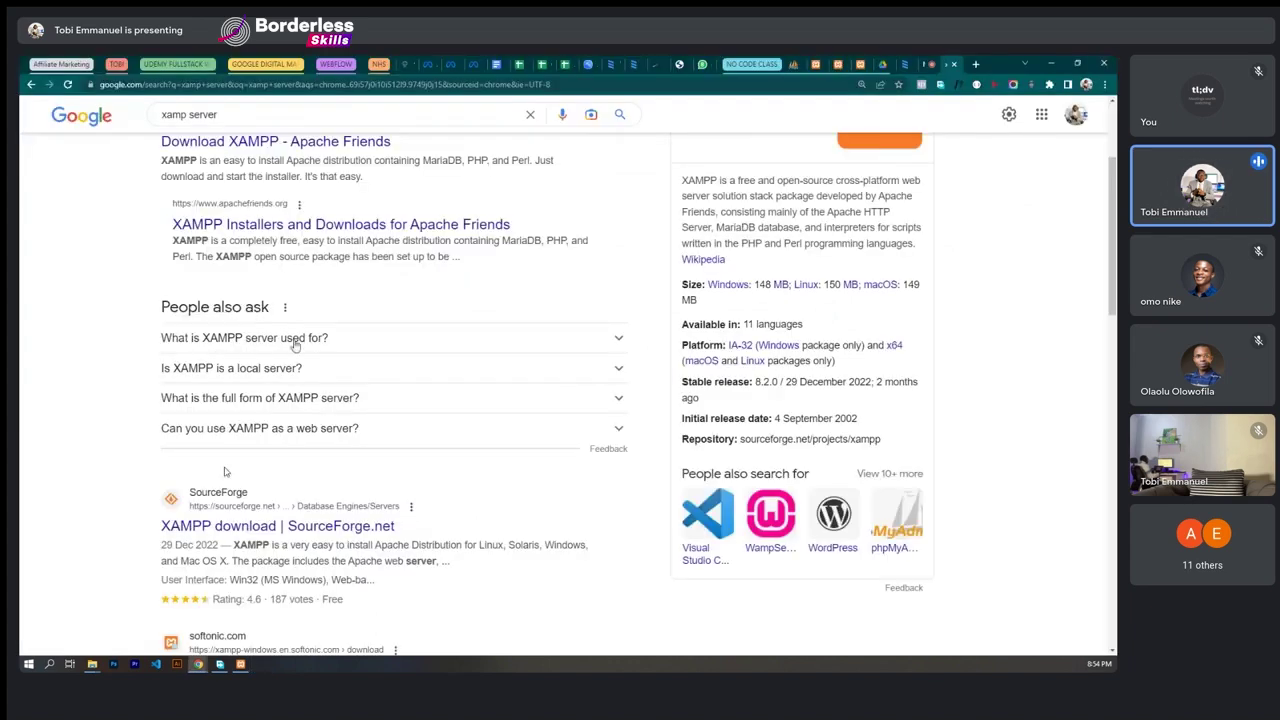
- Switch to the Downloads Explorer window, go to This PC, minimize it, and open USB Drive (D:)
scroll(225, 471, "up", 2)
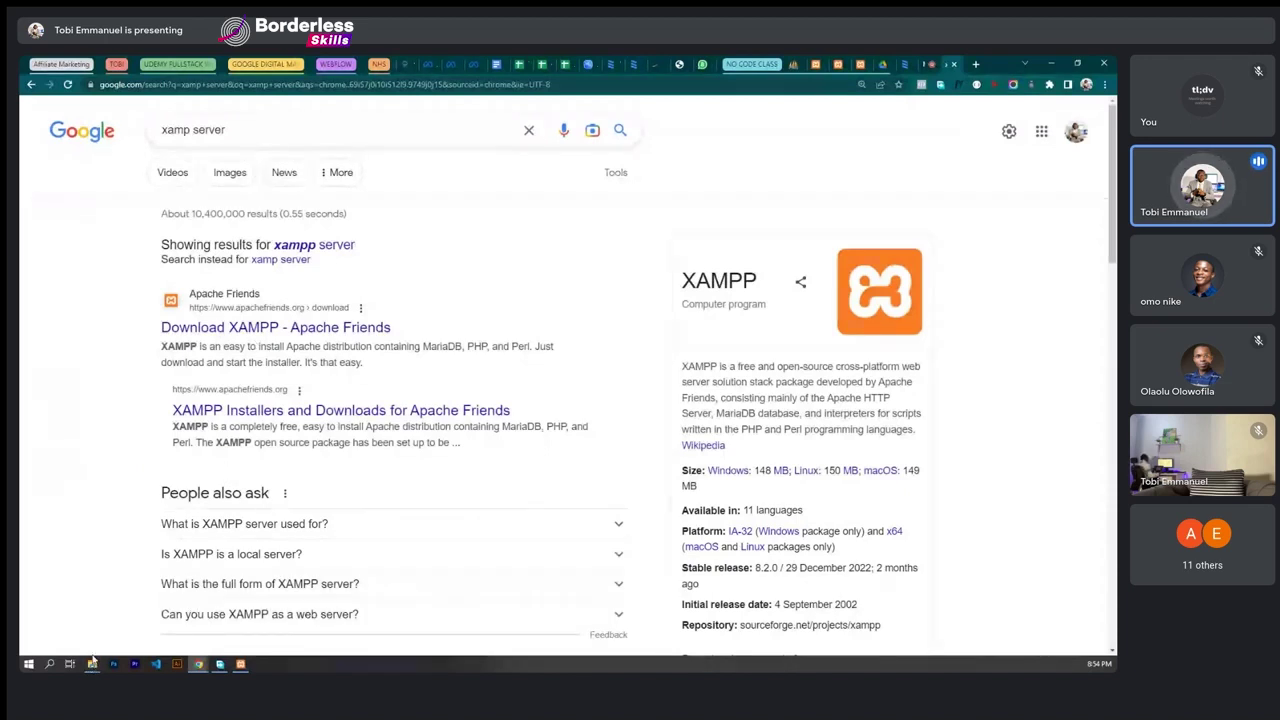
mouse_move(92, 662)
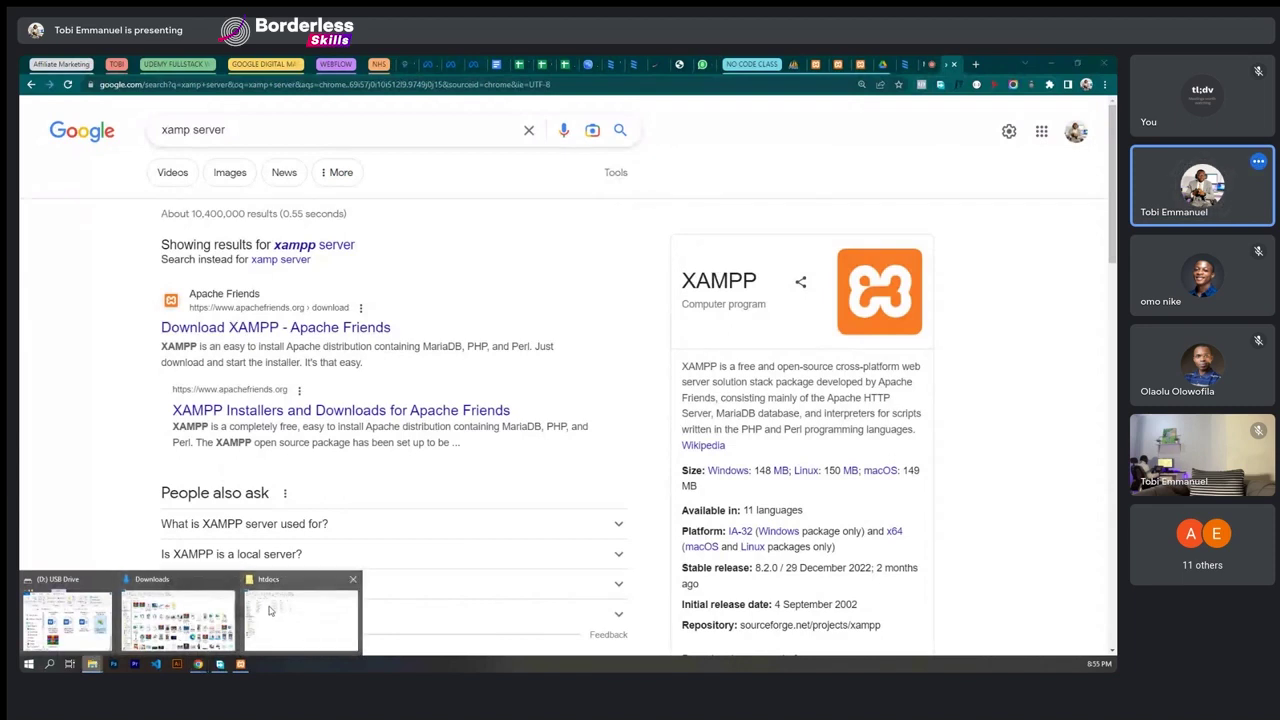
mouse_move(268, 610)
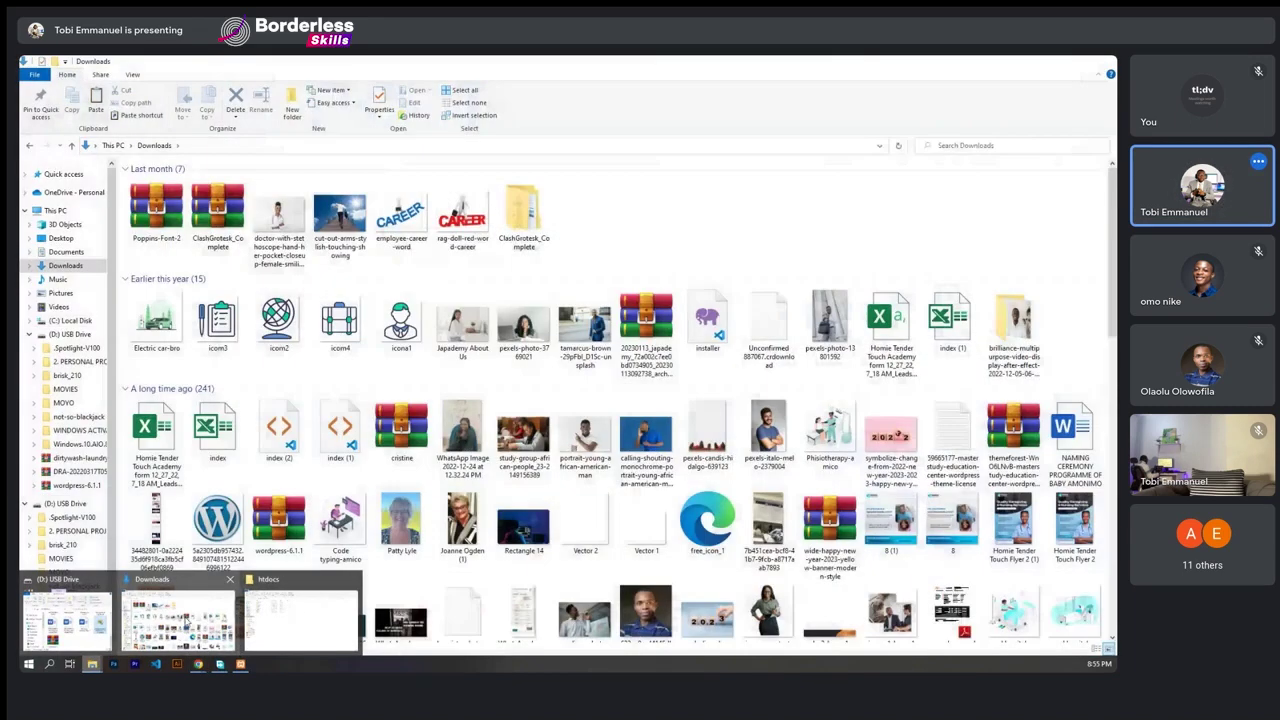
left_click(178, 618)
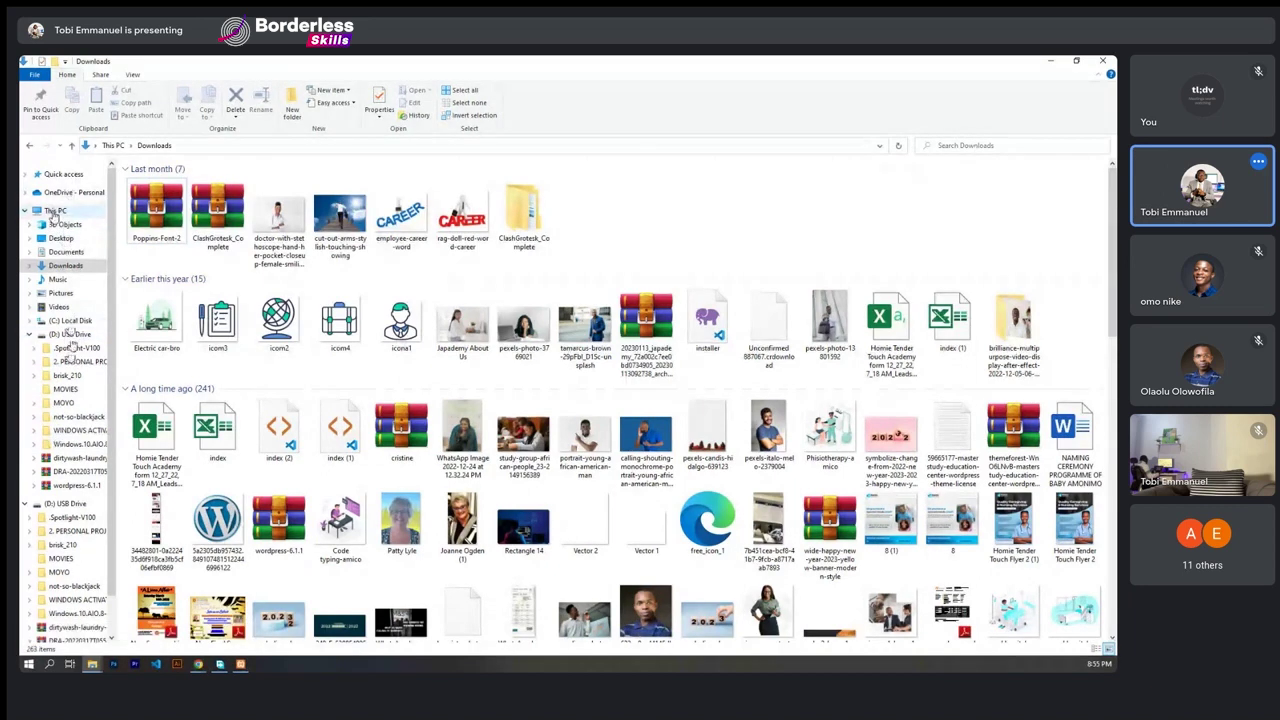
left_click(55, 211)
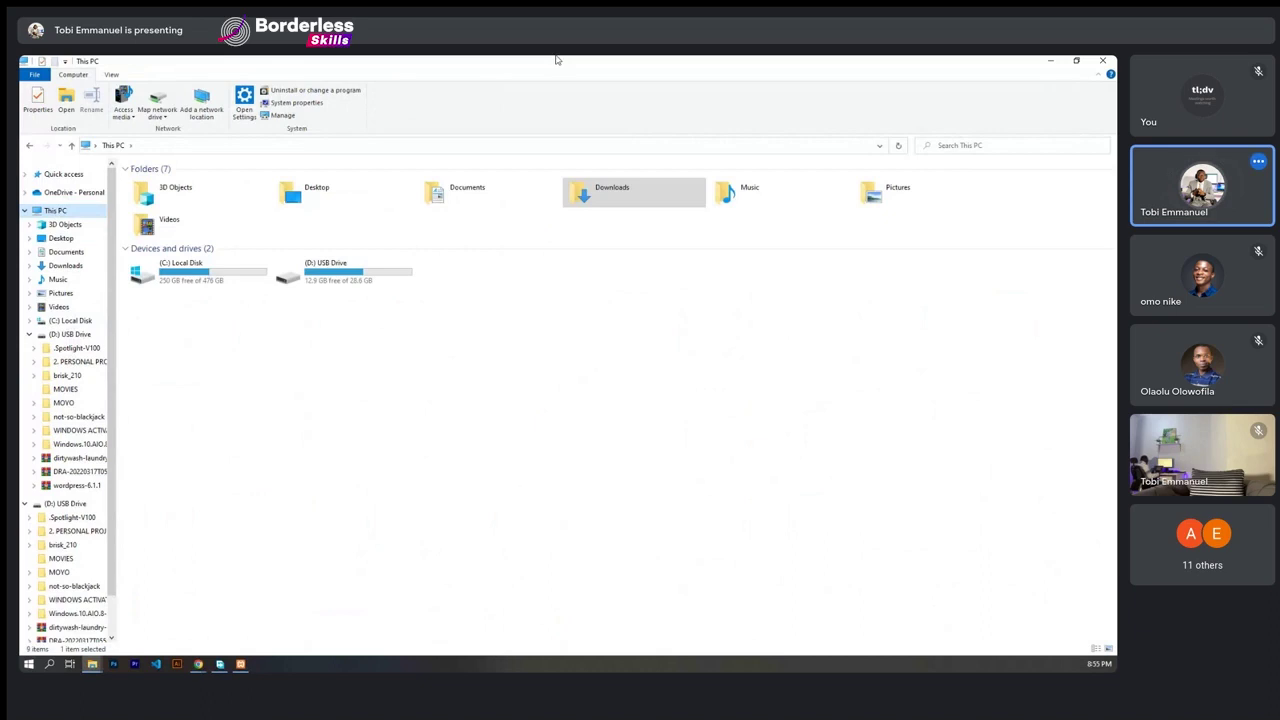
key("super+Down")
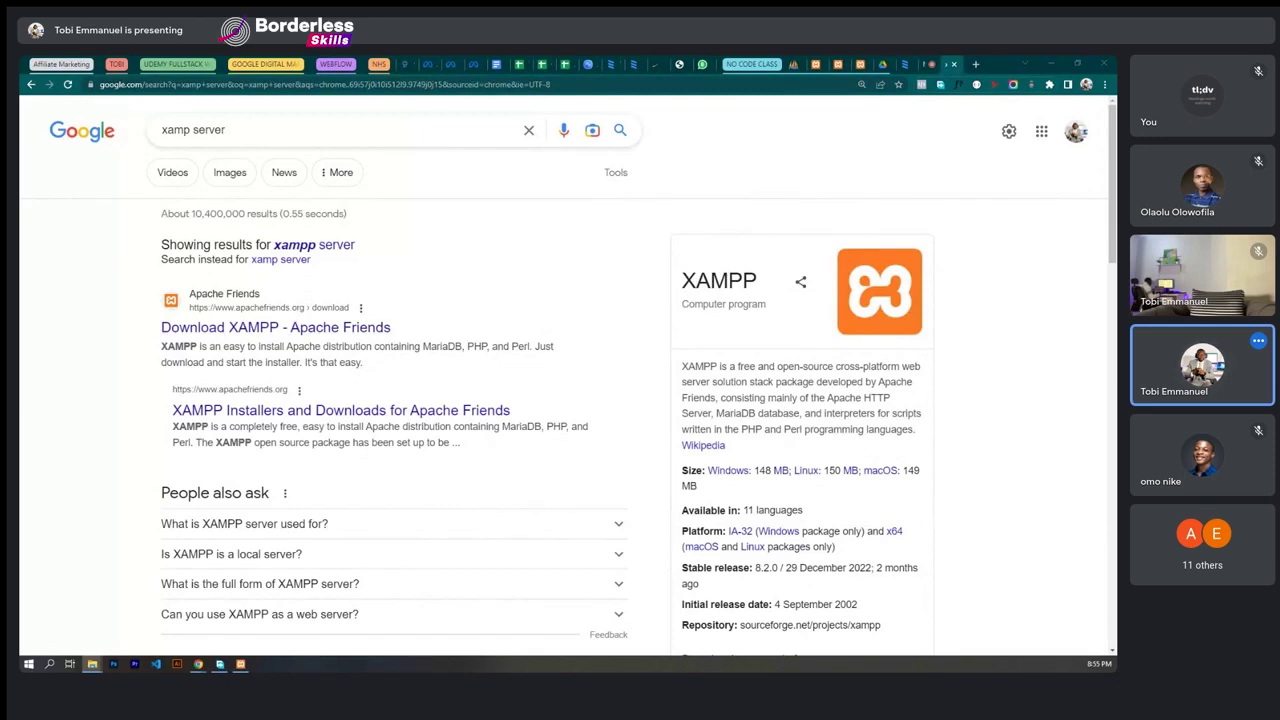
left_click(91, 663)
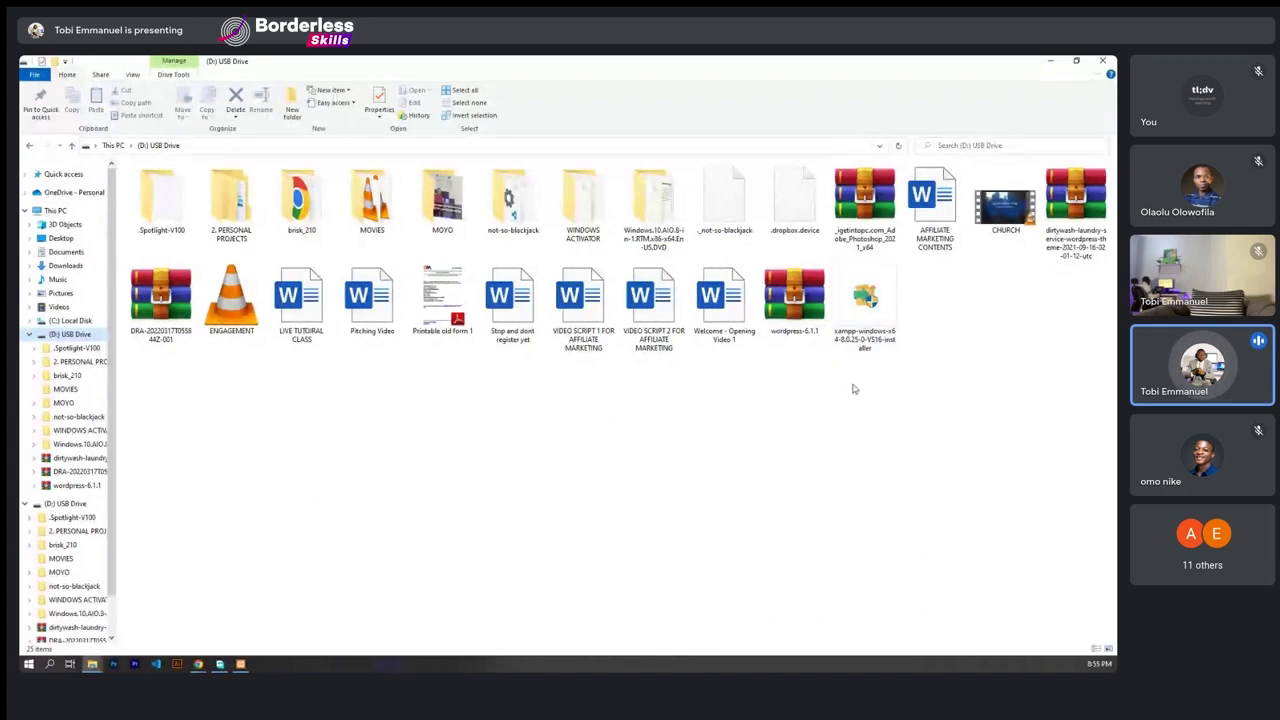
left_click(866, 303)
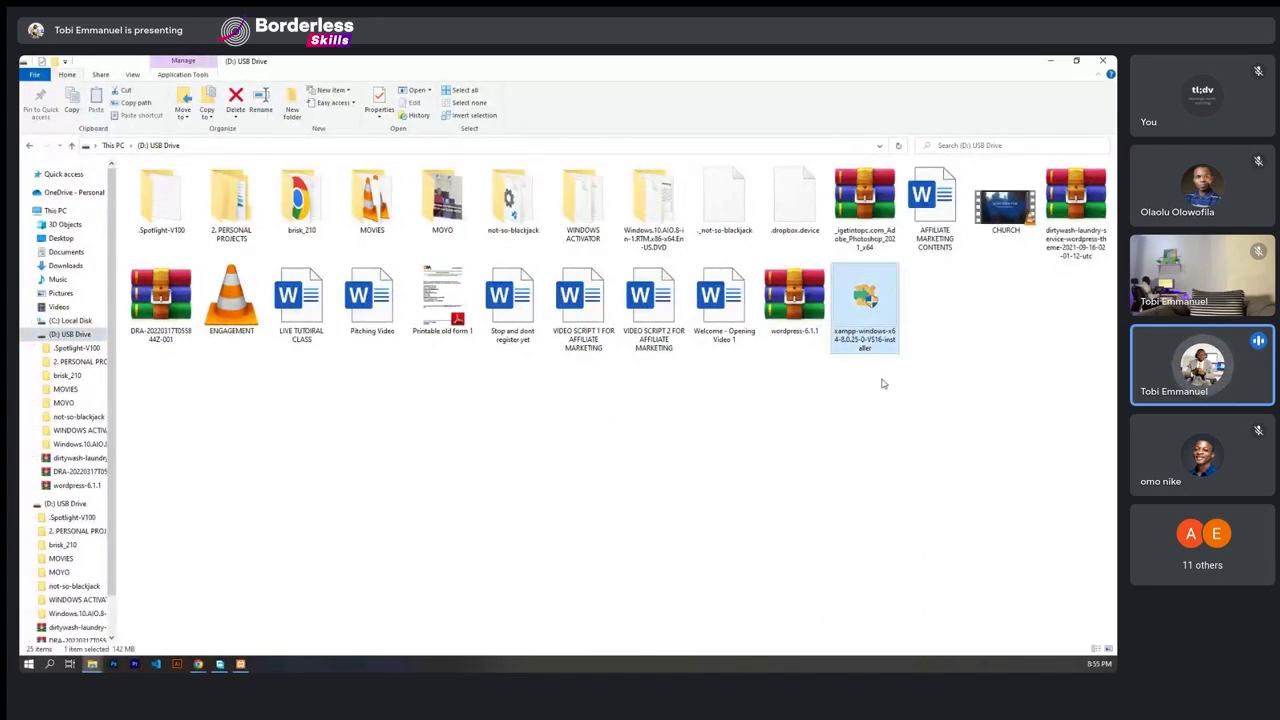
right_click(863, 291)
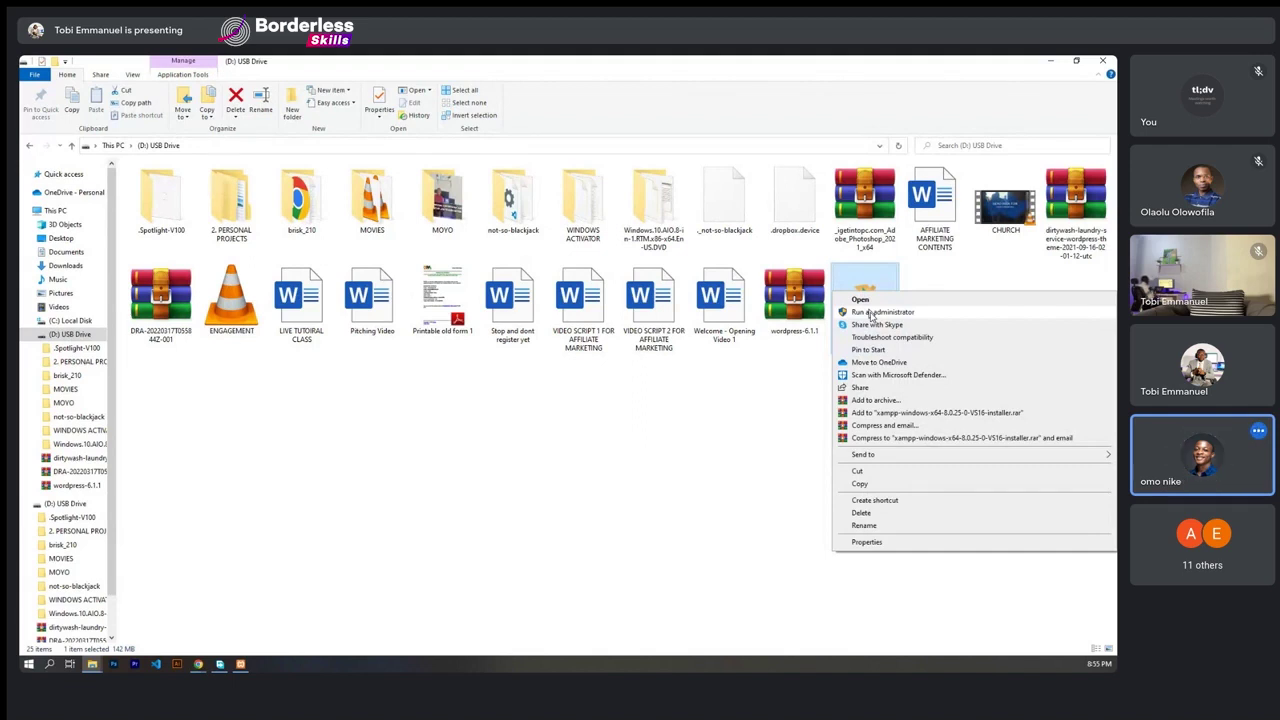
left_click(654, 440)
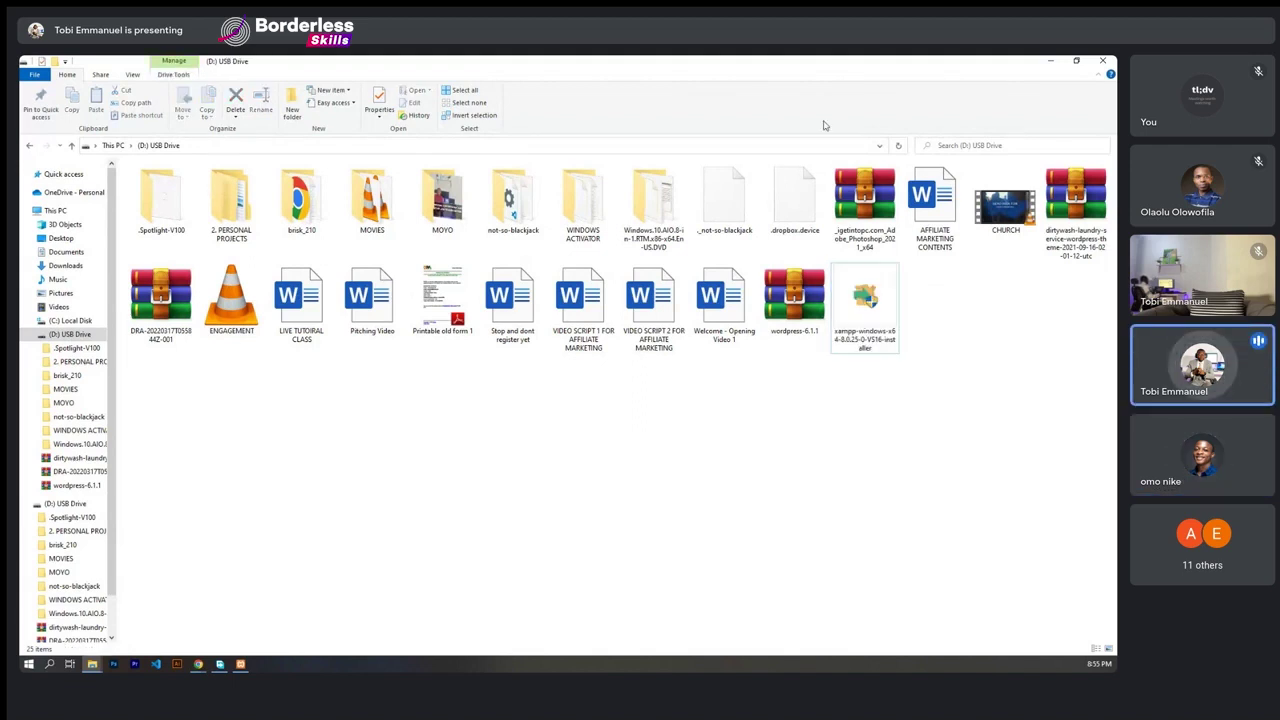
double_click(896, 65)
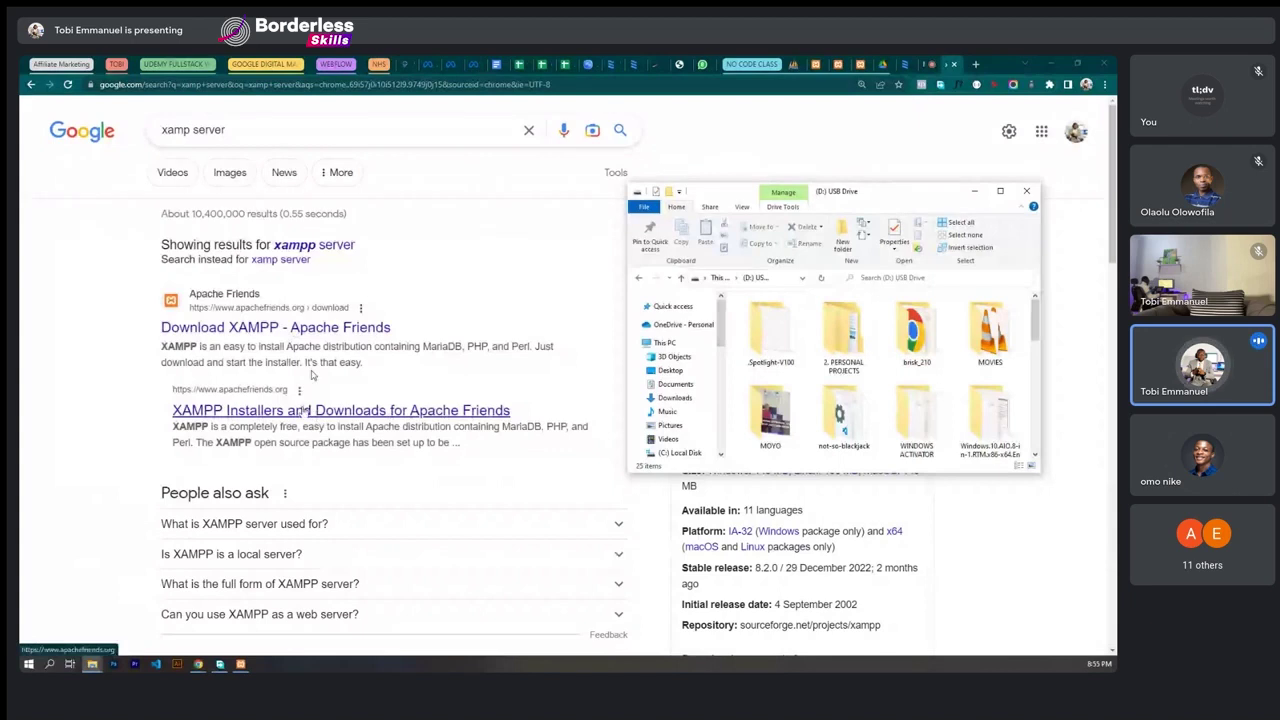
left_click(1001, 191)
left_click(866, 305)
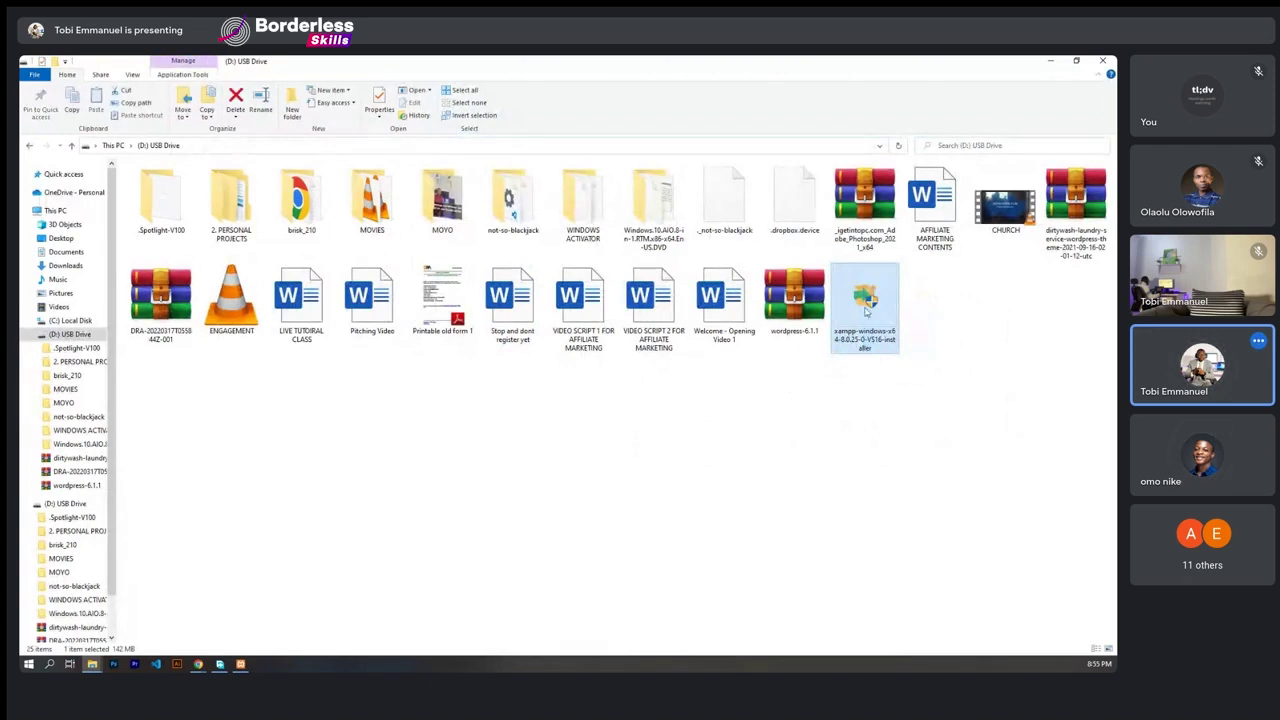
right_click(866, 297)
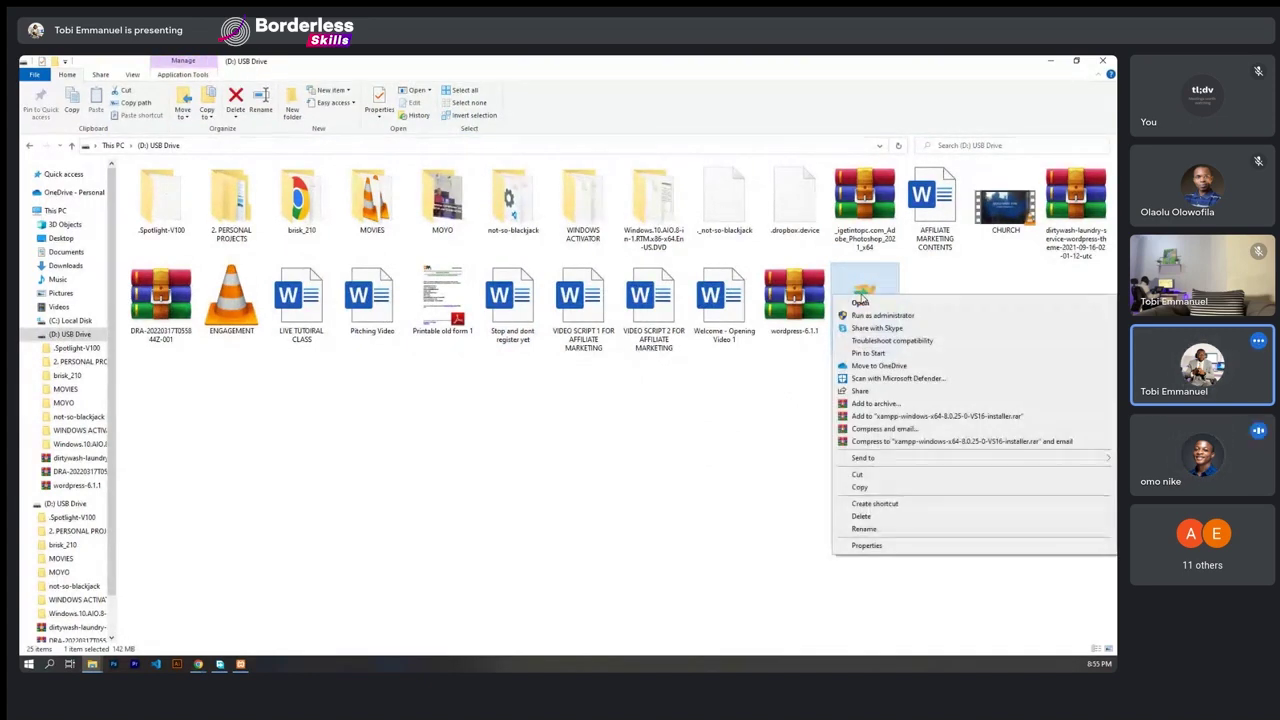
left_click(861, 302)
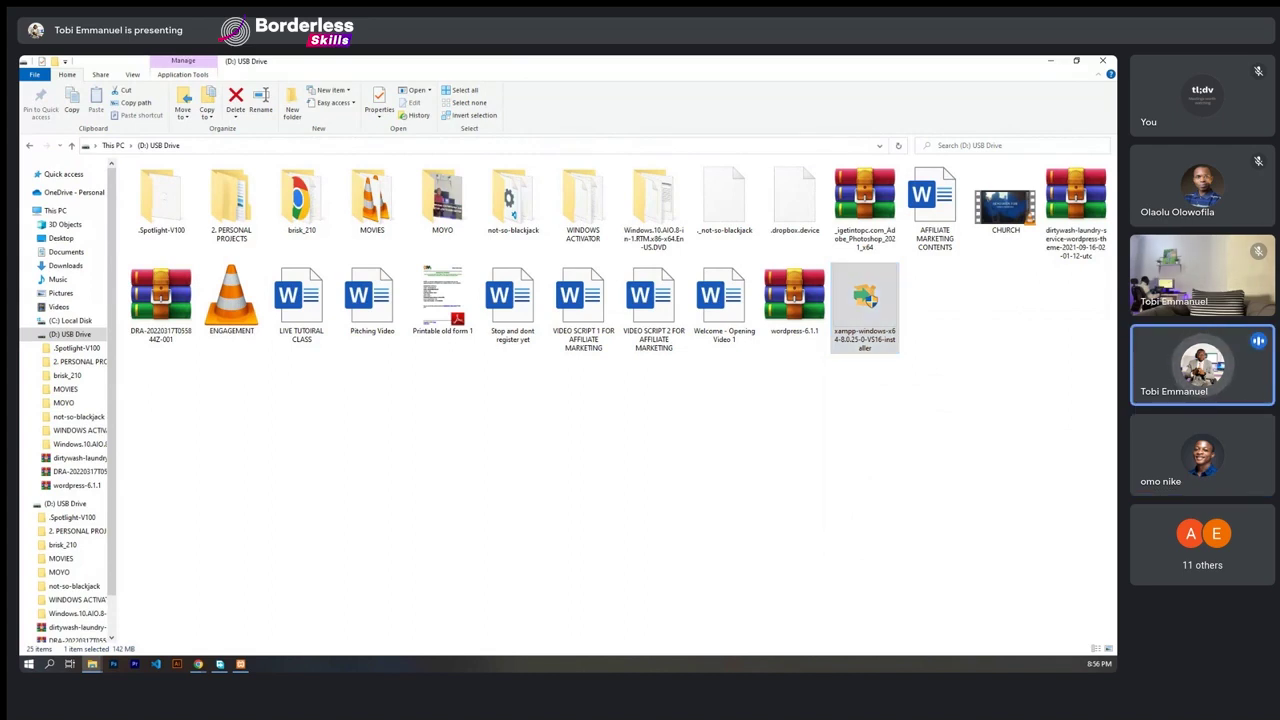
left_click(865, 300)
left_click(869, 377)
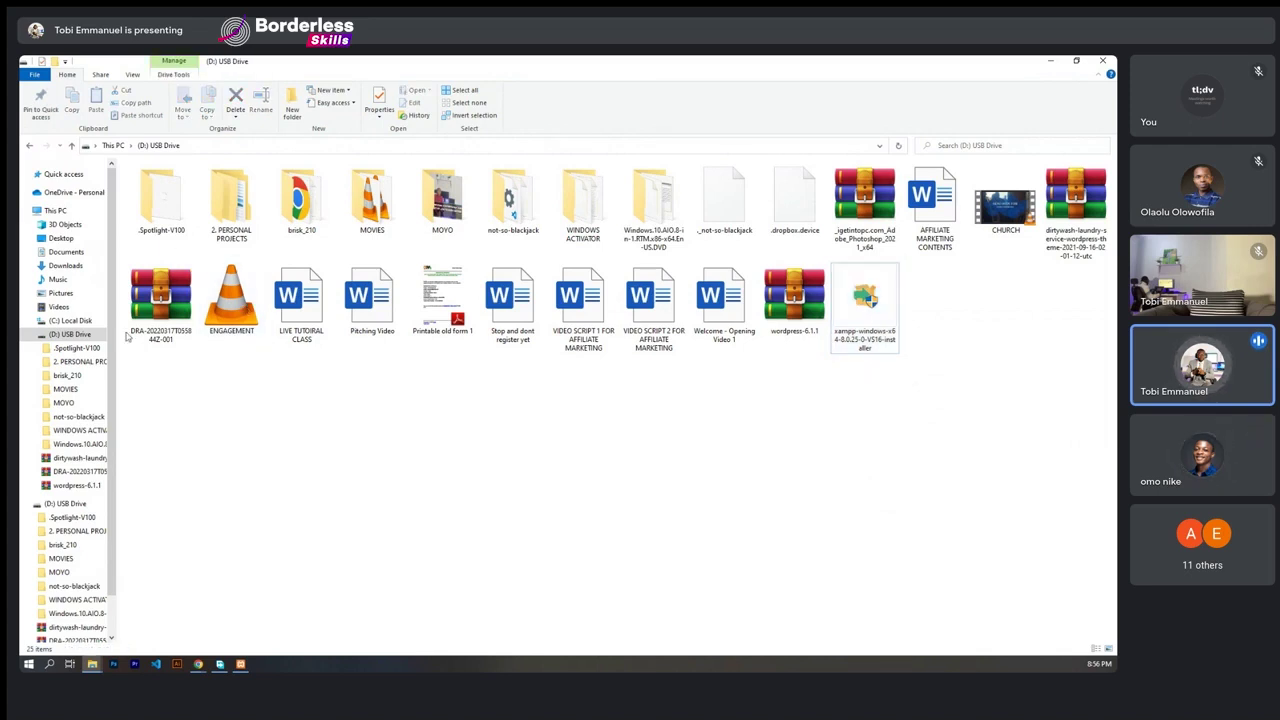
- Center and enlarge the XAMPP Control Panel window on screen
left_click_drag(193, 151, 607, 232)
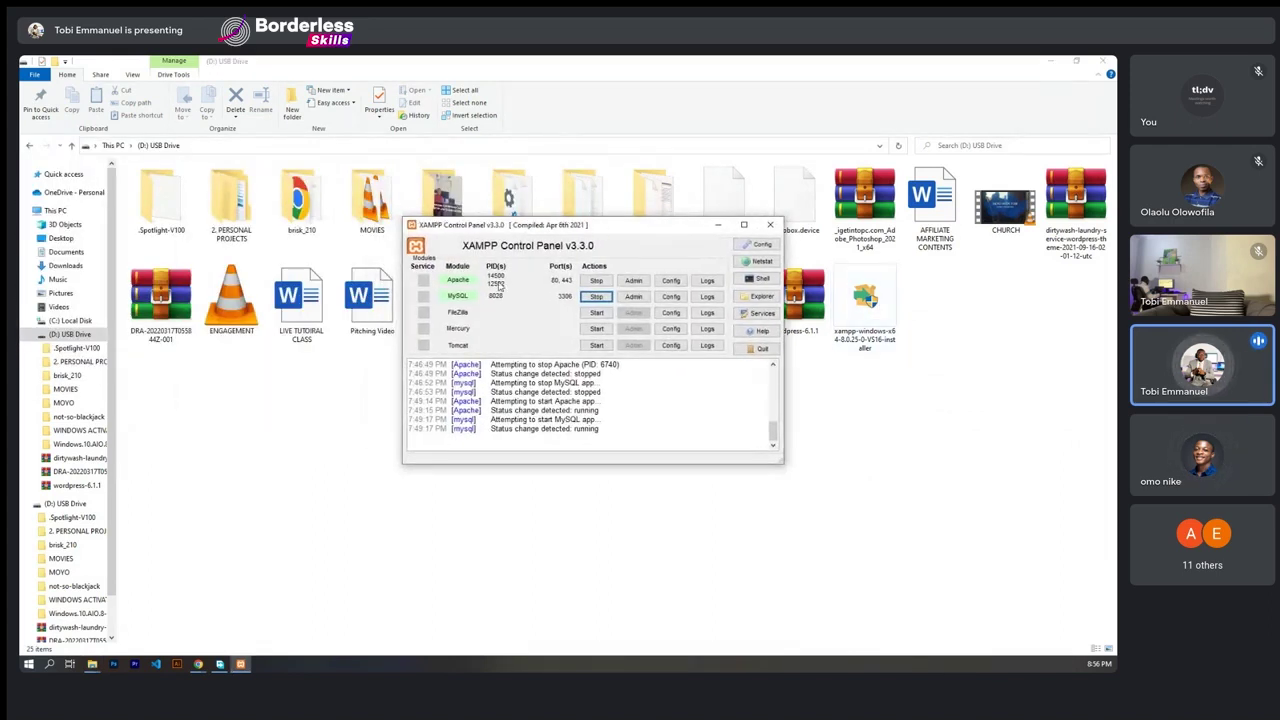
left_click_drag(542, 233, 576, 243)
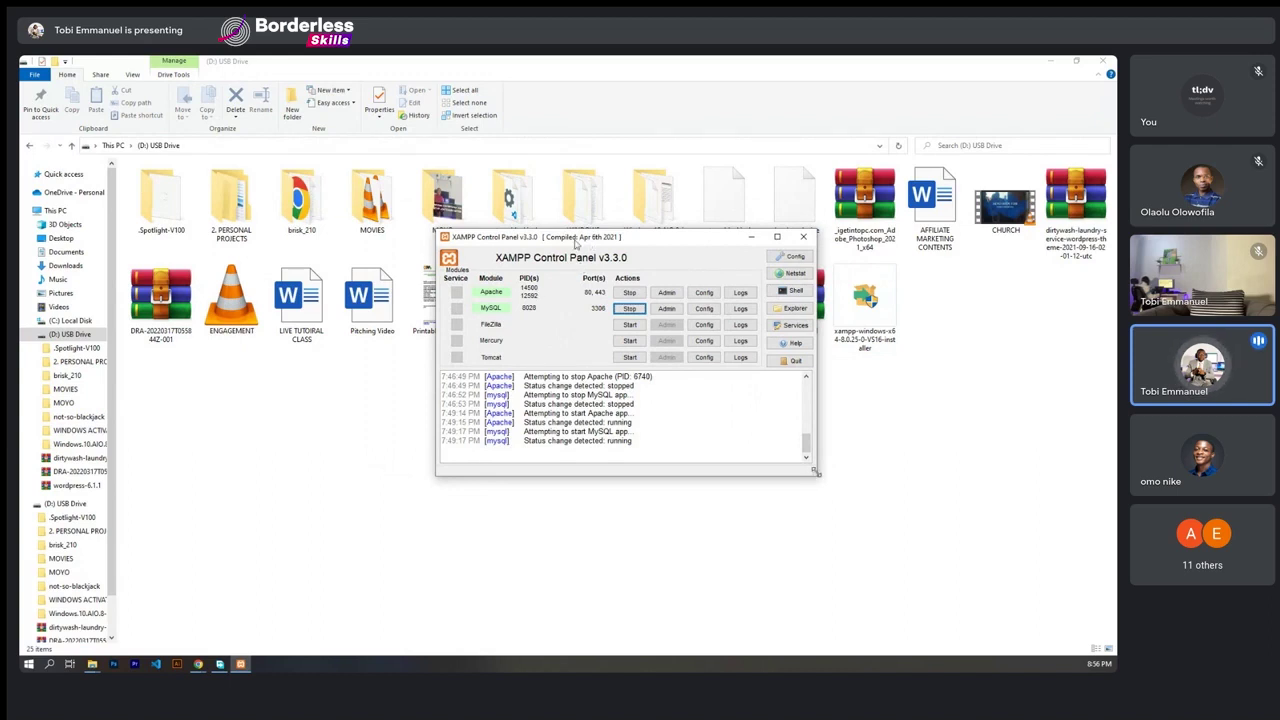
left_click_drag(817, 473, 872, 532)
left_click_drag(649, 237, 612, 186)
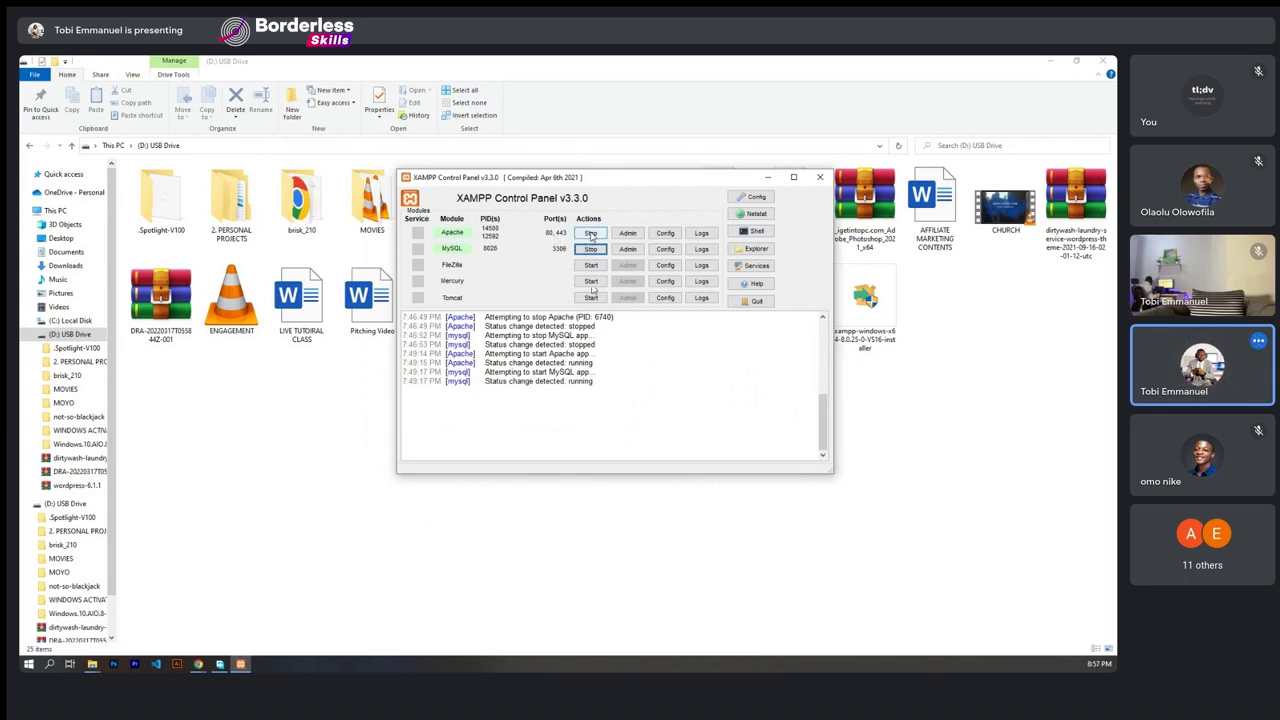
- Stop and restart Apache and MySQL, checking the log shows both running
left_click(591, 234)
left_click(591, 249)
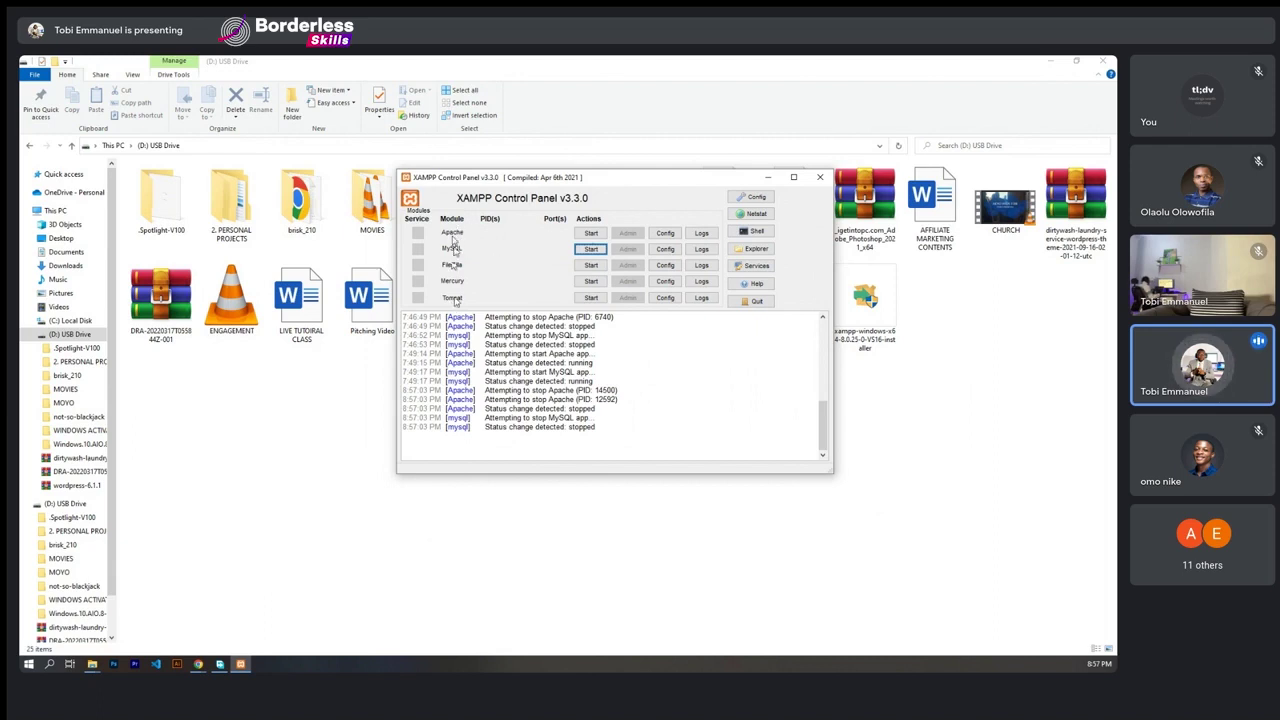
left_click(591, 234)
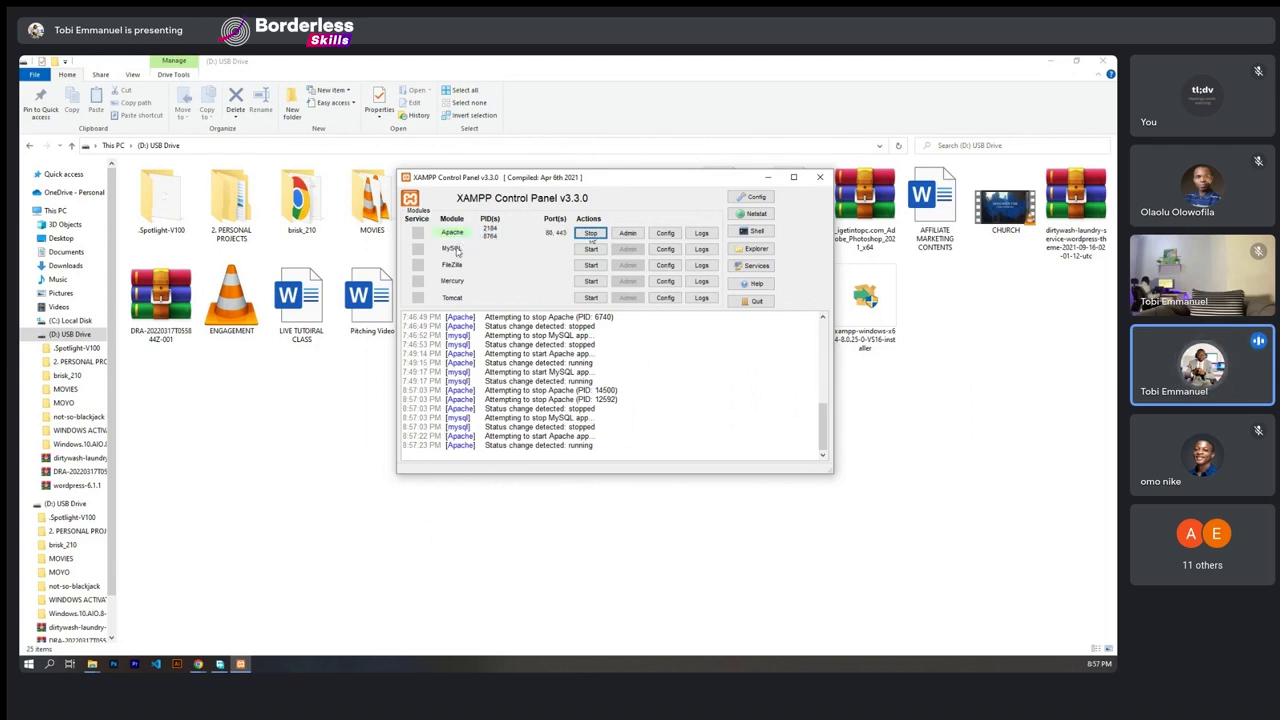
left_click(591, 249)
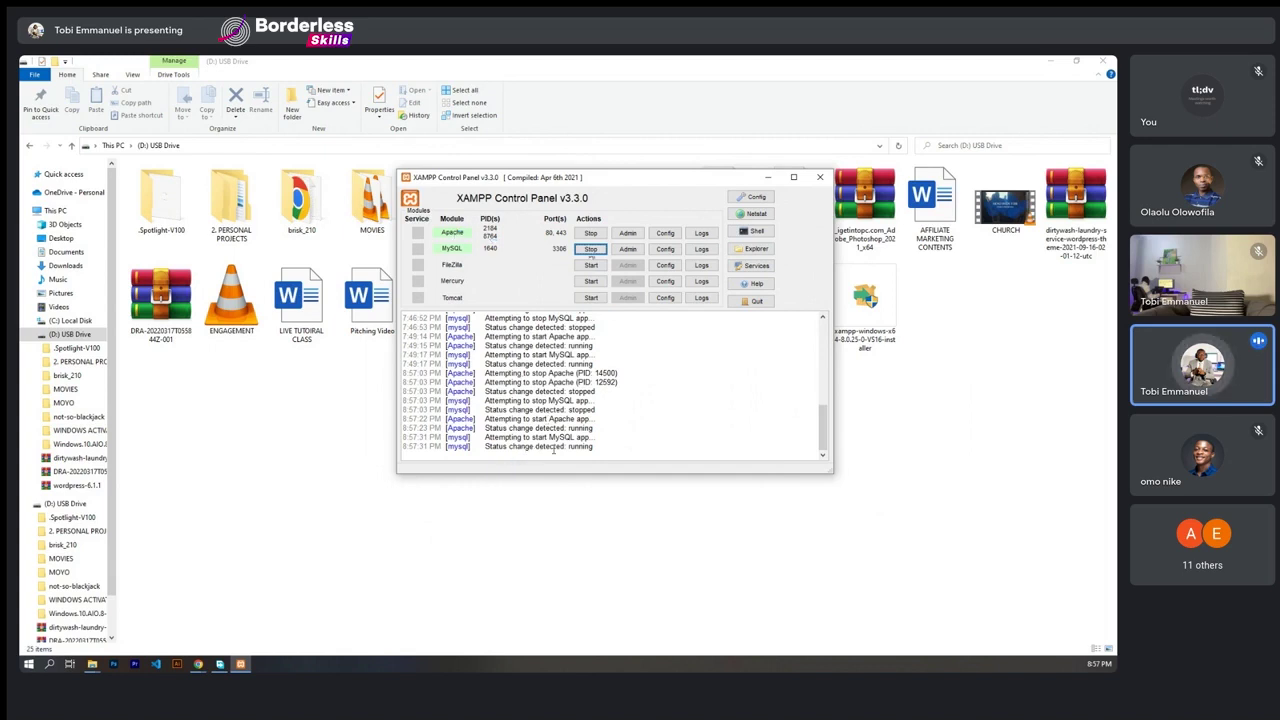
left_click(595, 448)
key("ctrl+shift+Left")
key("ctrl+shift+Left")
key("ctrl+shift+Left")
key("ctrl+shift+Left")
key("BackSpace")
key("ctrl+z")
left_click(584, 448)
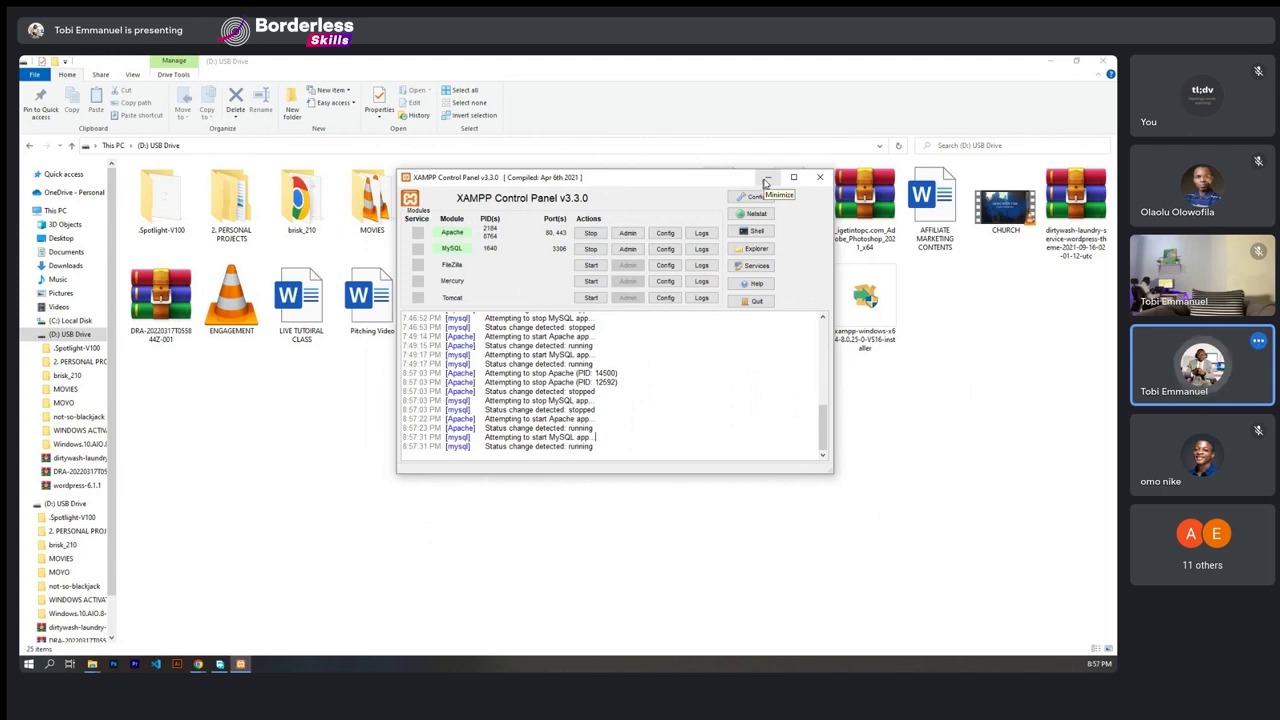
left_click(1049, 62)
left_click(458, 334)
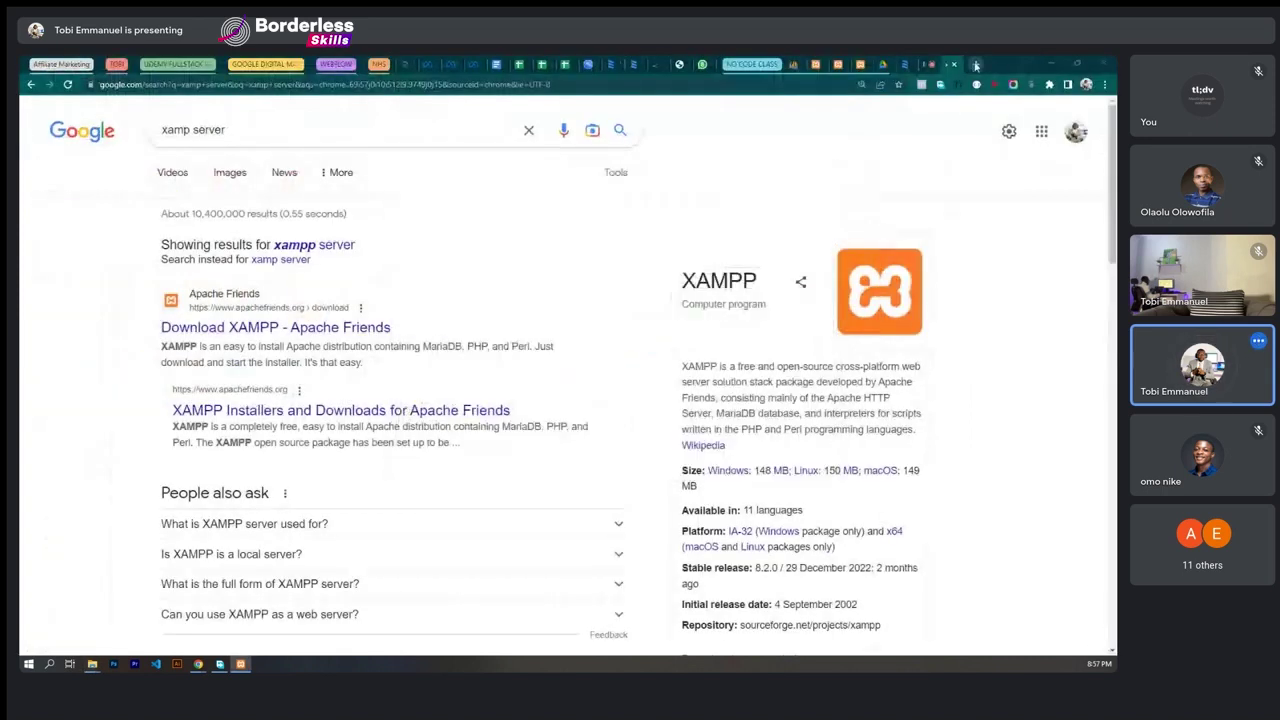
key("ctrl+t")
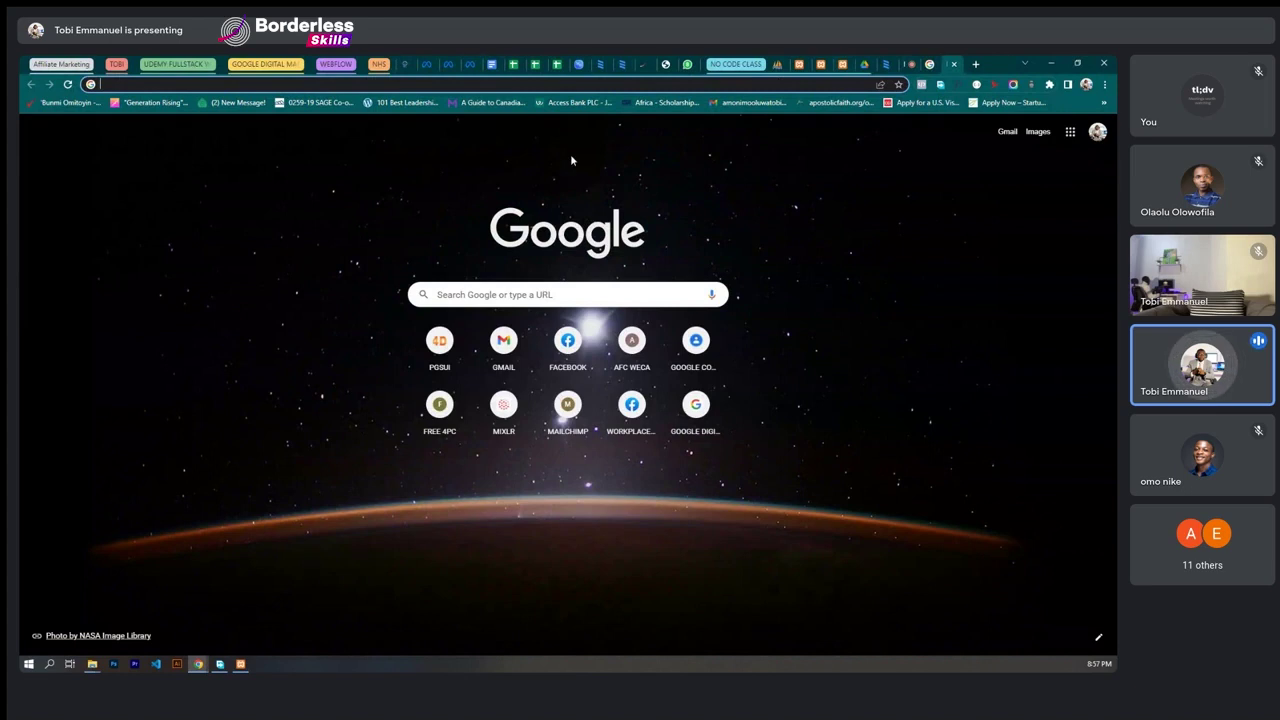
type("www.")
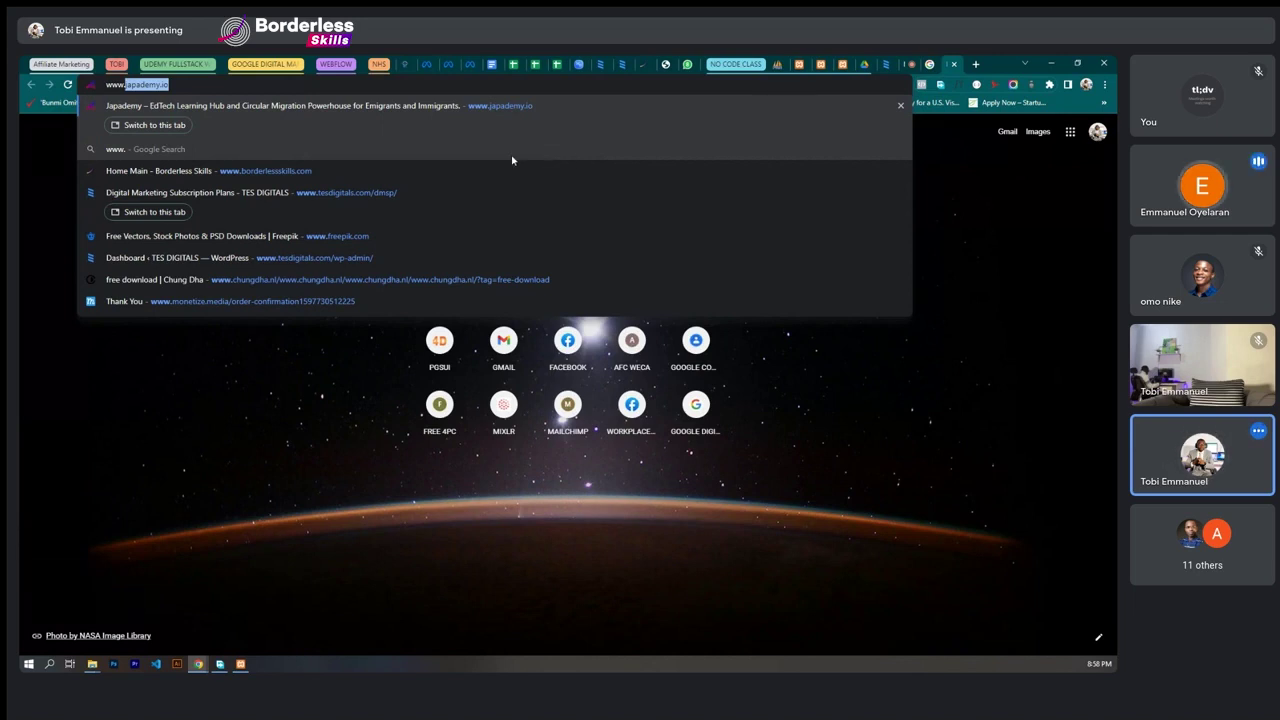
- Switch to the 'xamp server' search results tab and dismiss the search suggestions
left_click(924, 64)
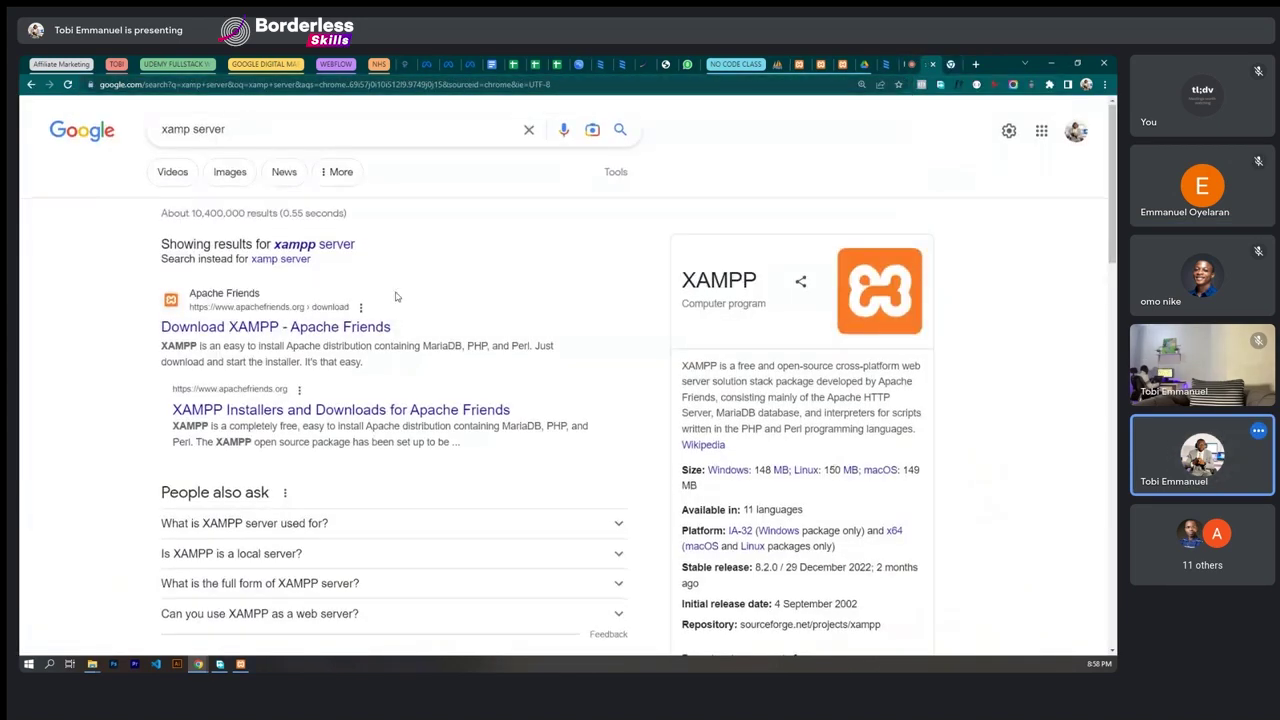
left_click_drag(234, 127, 158, 138)
left_click(234, 128)
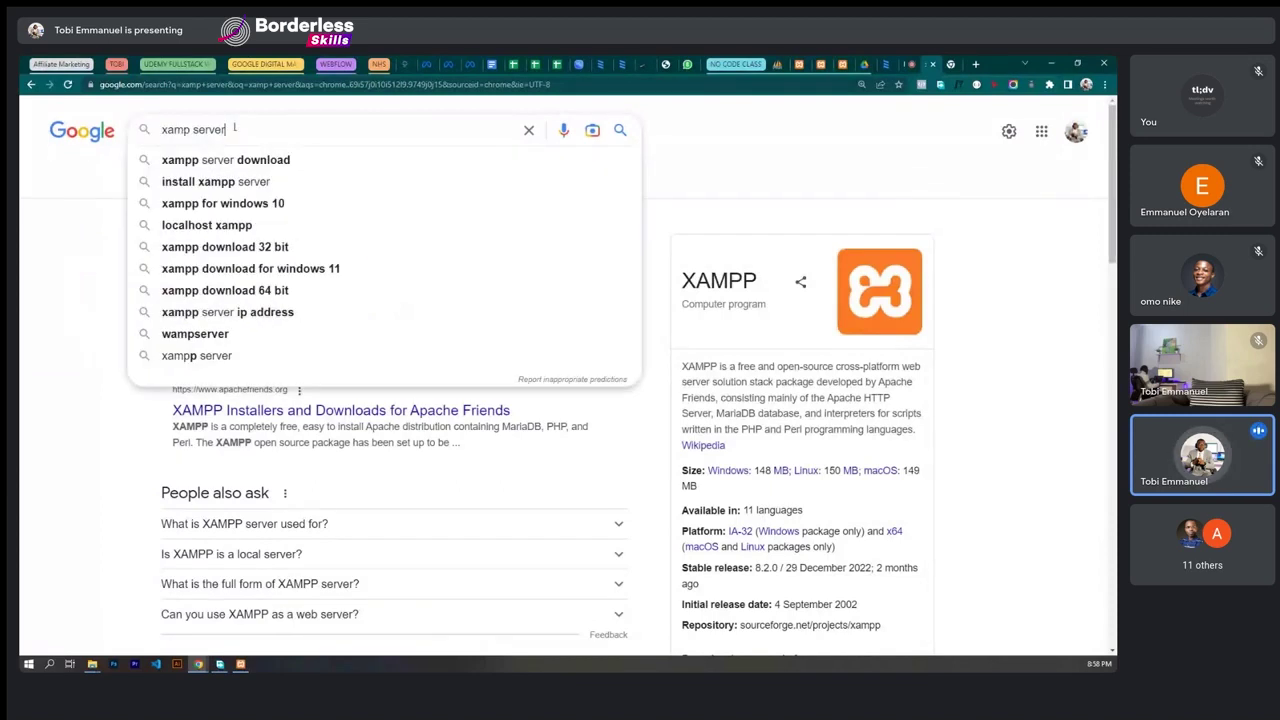
left_click(88, 215)
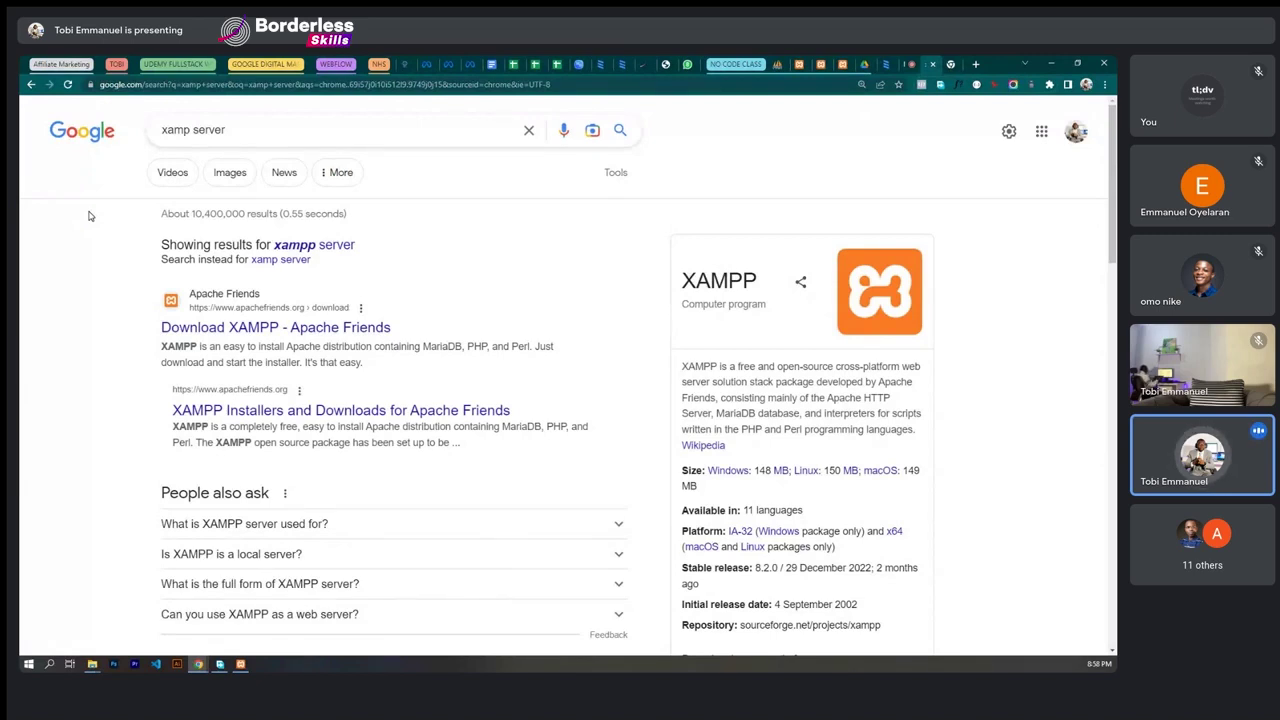
- Scroll down through the xamp server search results and back up
left_click_drag(226, 130, 156, 145)
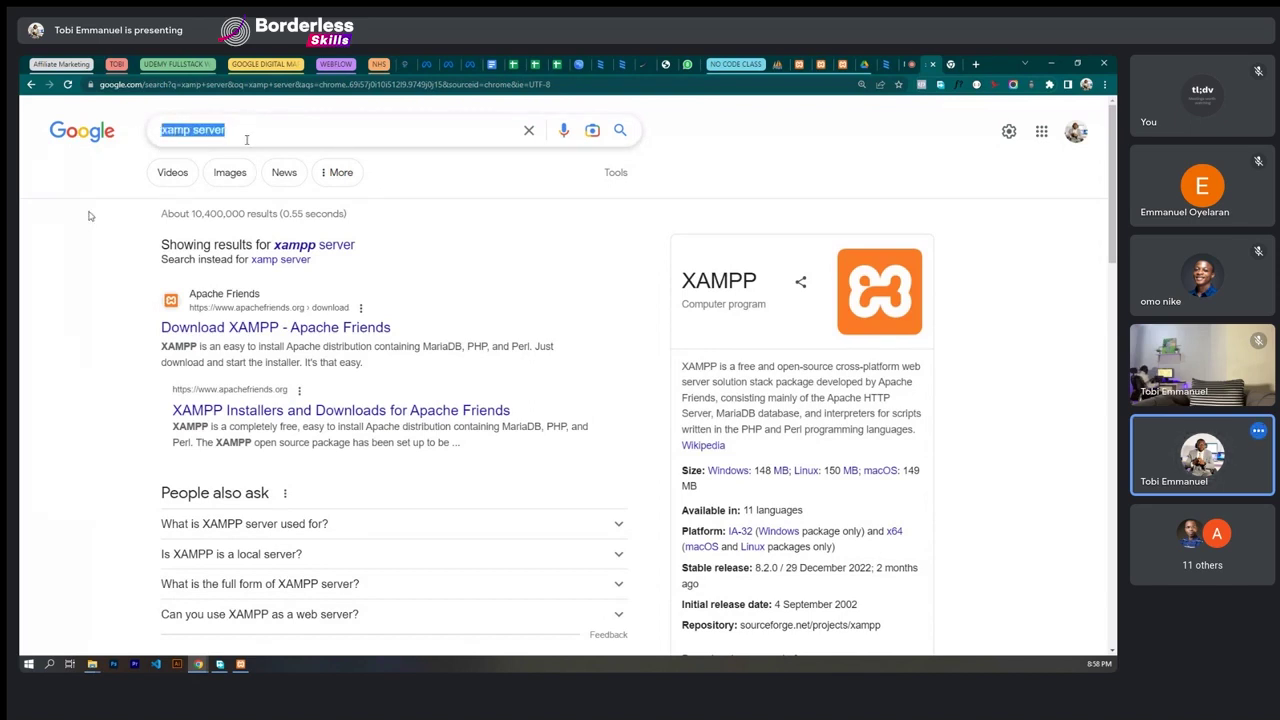
left_click(229, 114)
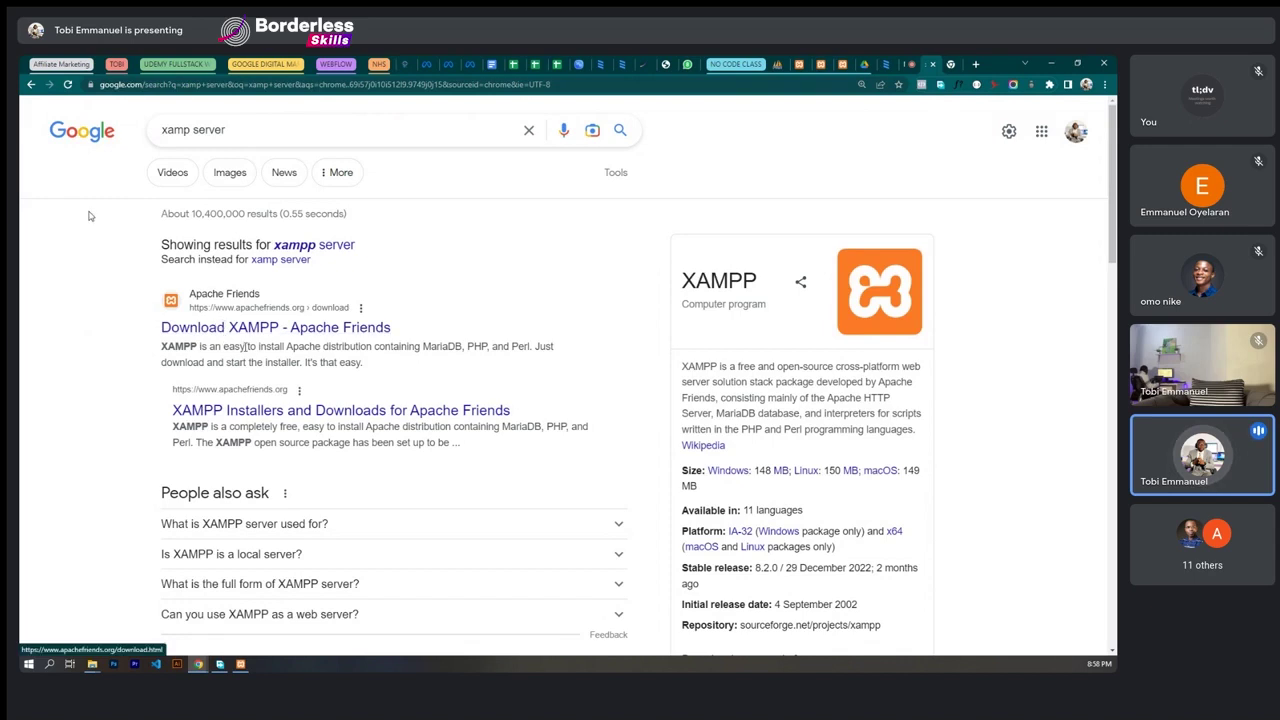
scroll(266, 370, "down", 1)
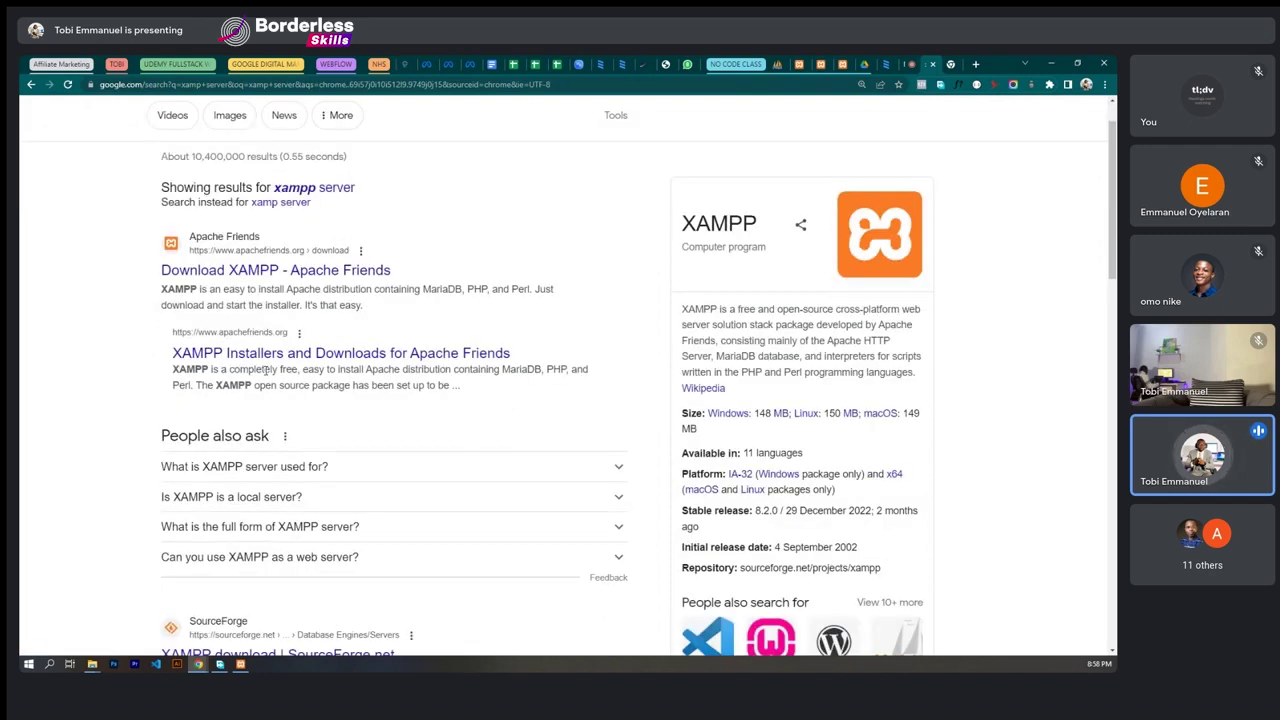
scroll(266, 370, "down", 5)
scroll(245, 427, "down", 1)
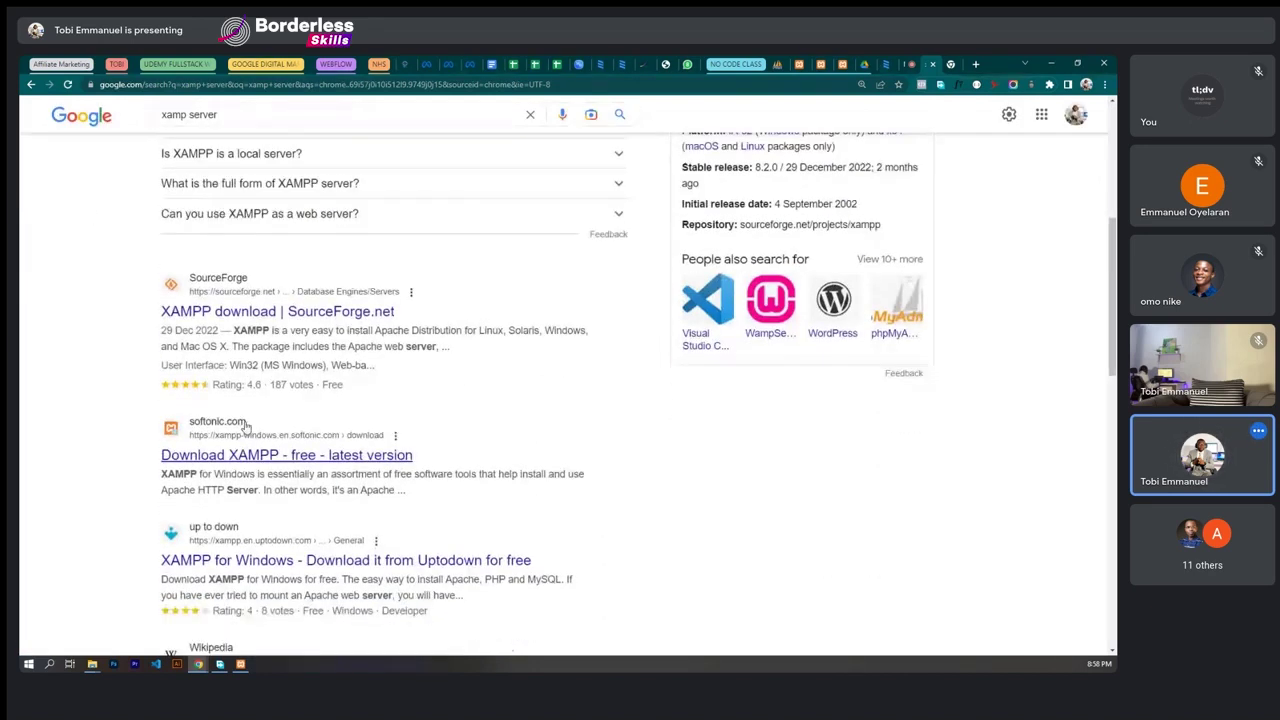
scroll(257, 447, "down", 1)
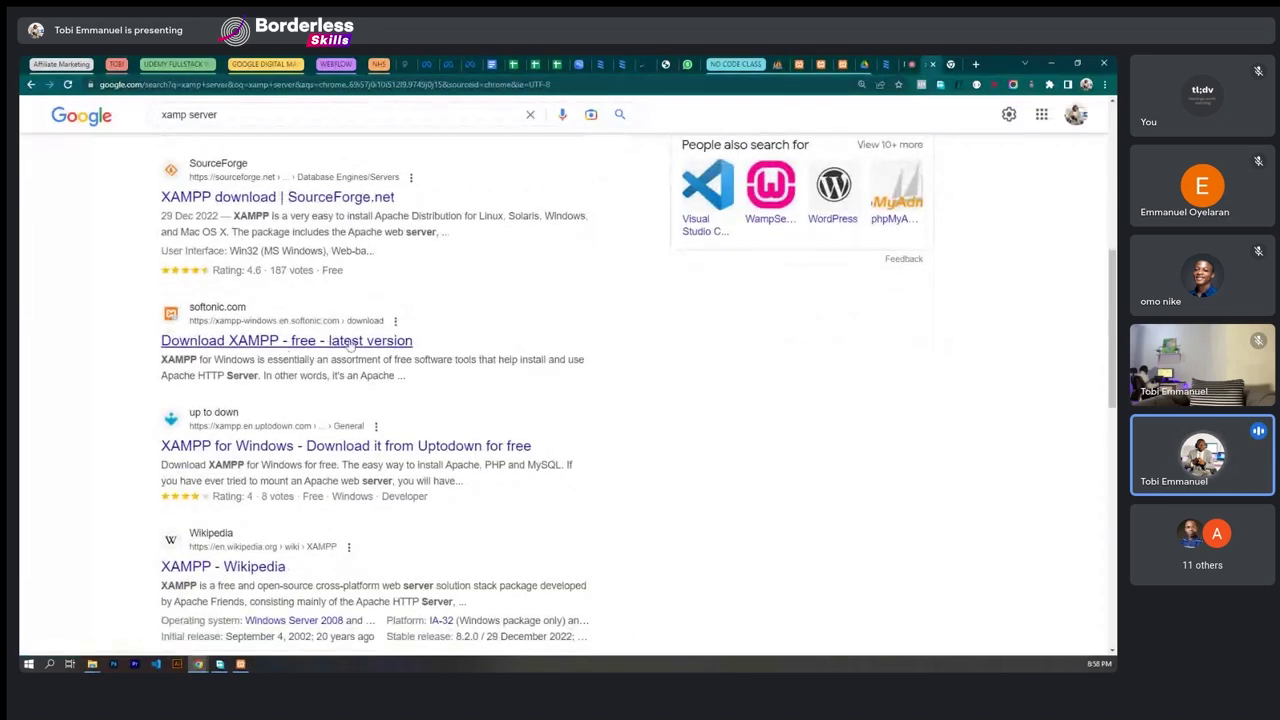
scroll(352, 330, "up", 2)
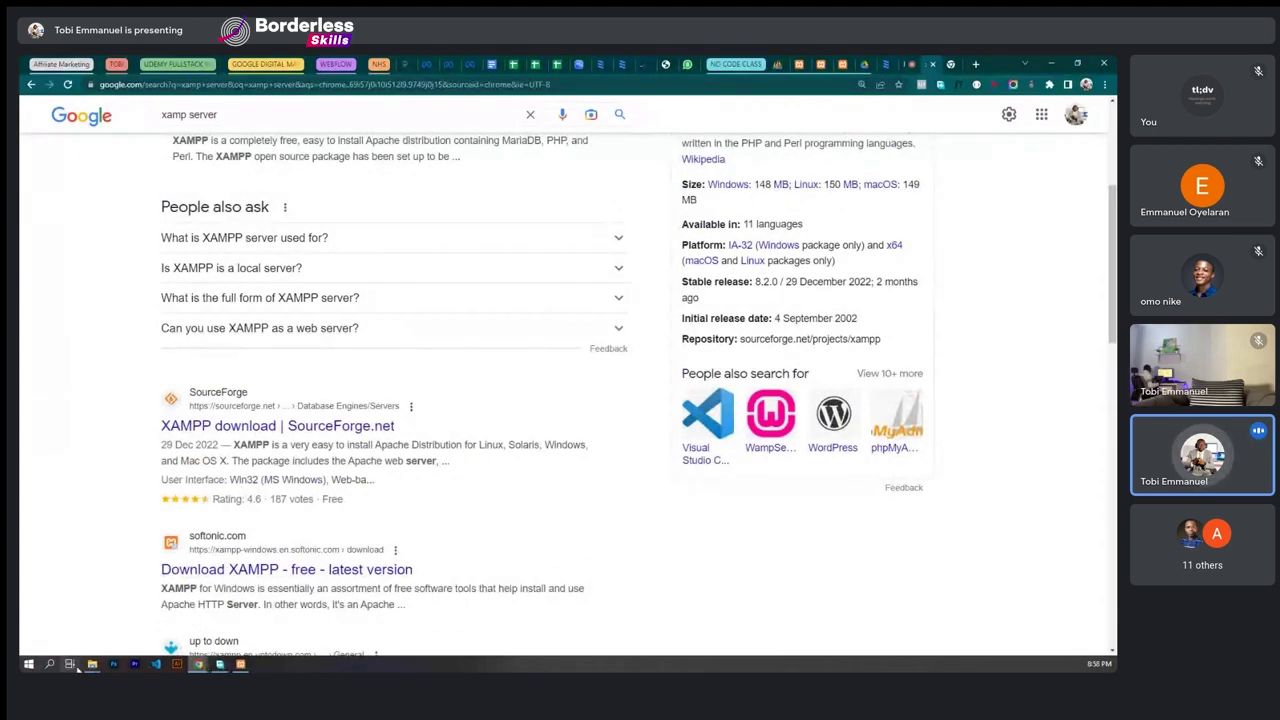
- Return to the USB Drive folder, view the xampp installer's options, then bring XAMPP Control Panel forward
mouse_move(92, 664)
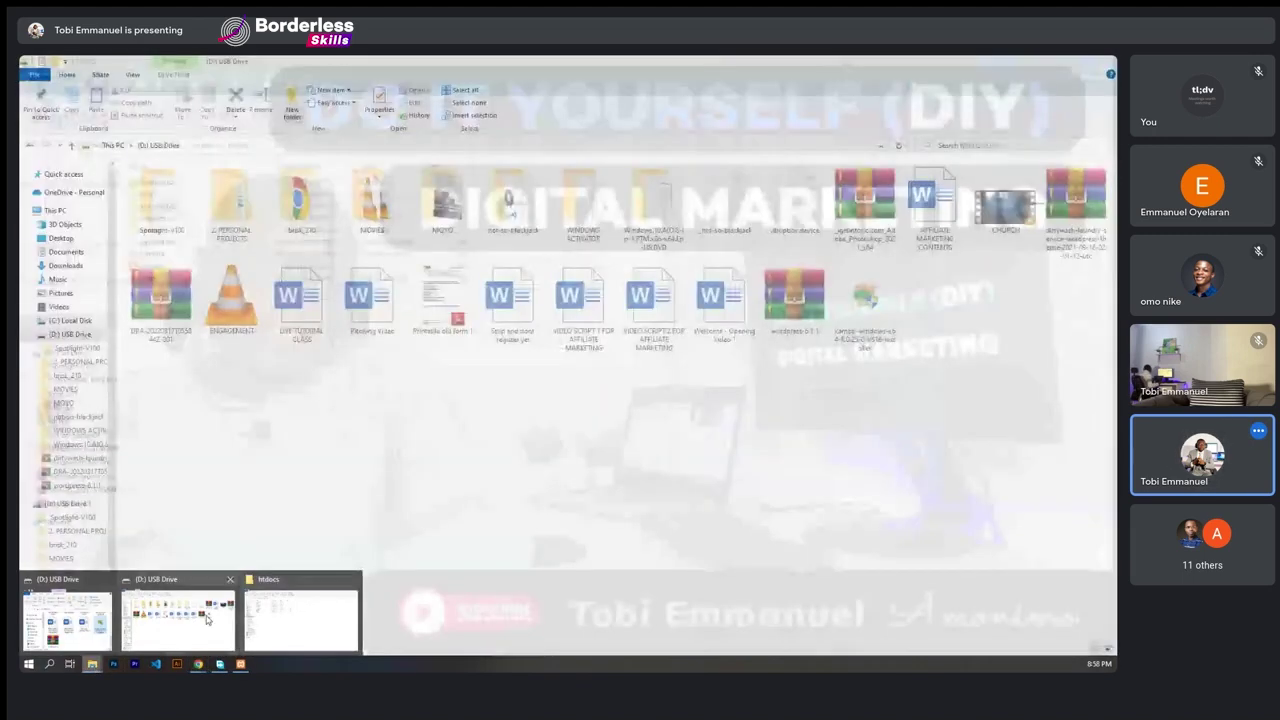
left_click(67, 620)
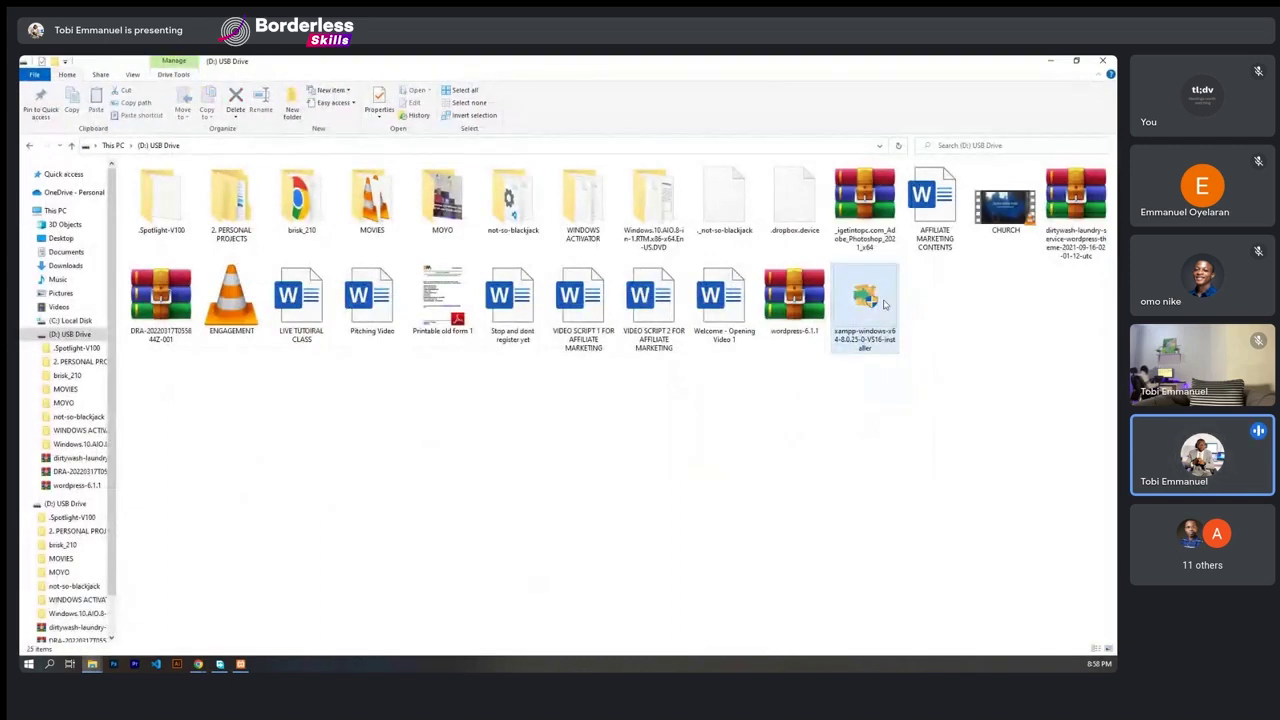
right_click(866, 295)
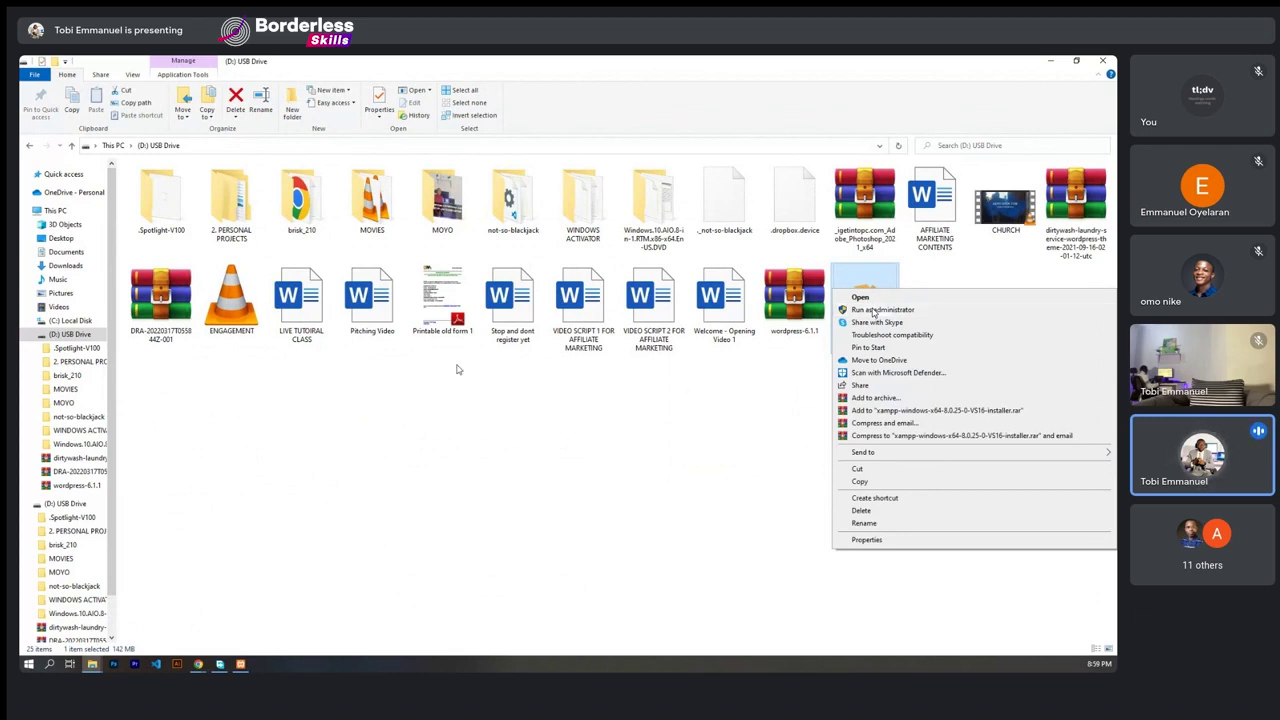
left_click(457, 422)
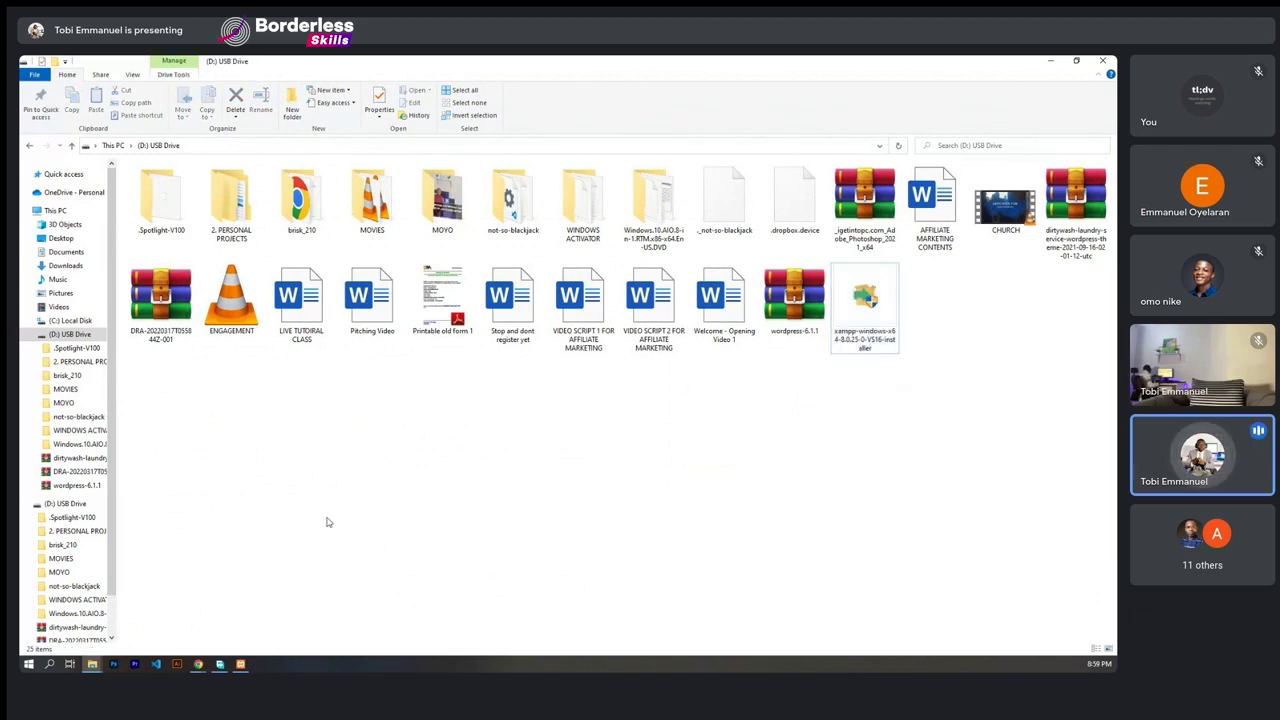
left_click(240, 664)
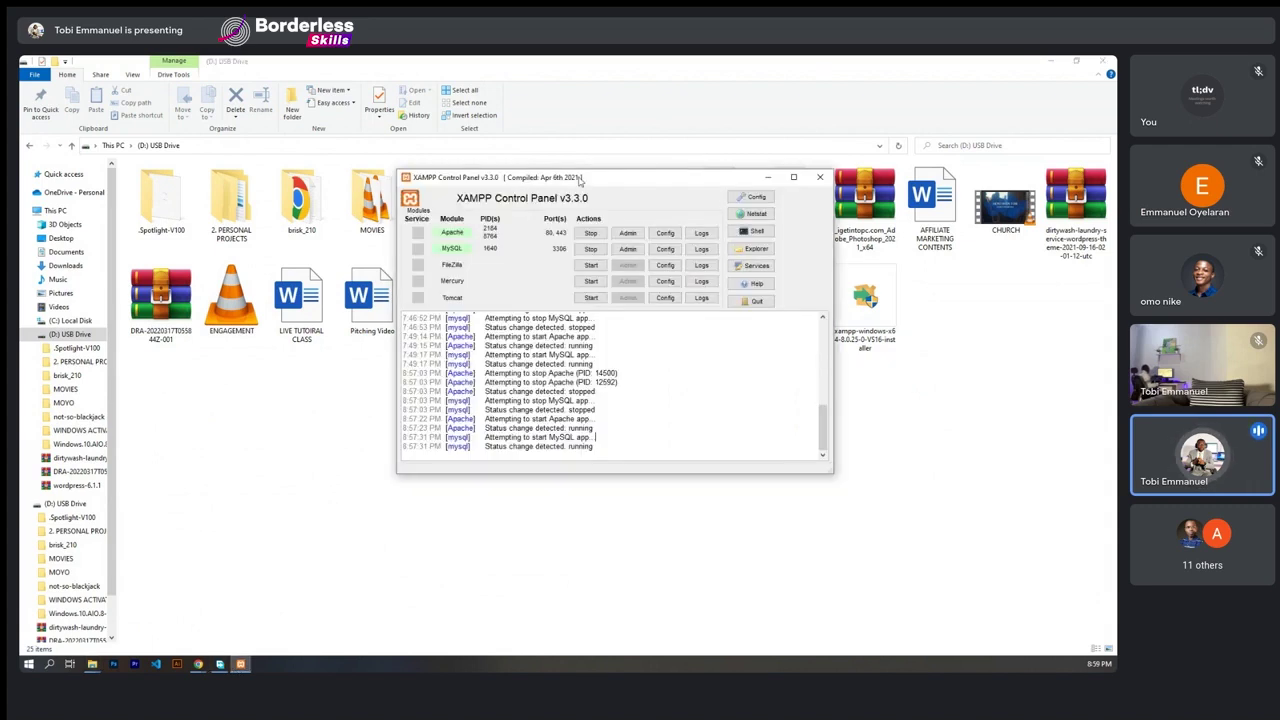
- Nudge the XAMPP Control Panel window slightly up-left and bring up the Start menu
mouse_move(580, 180)
left_mouse_down()
mouse_move(545, 230)
mouse_move(571, 165)
mouse_move(565, 177)
mouse_move(589, 173)
mouse_move(565, 176)
left_mouse_up()
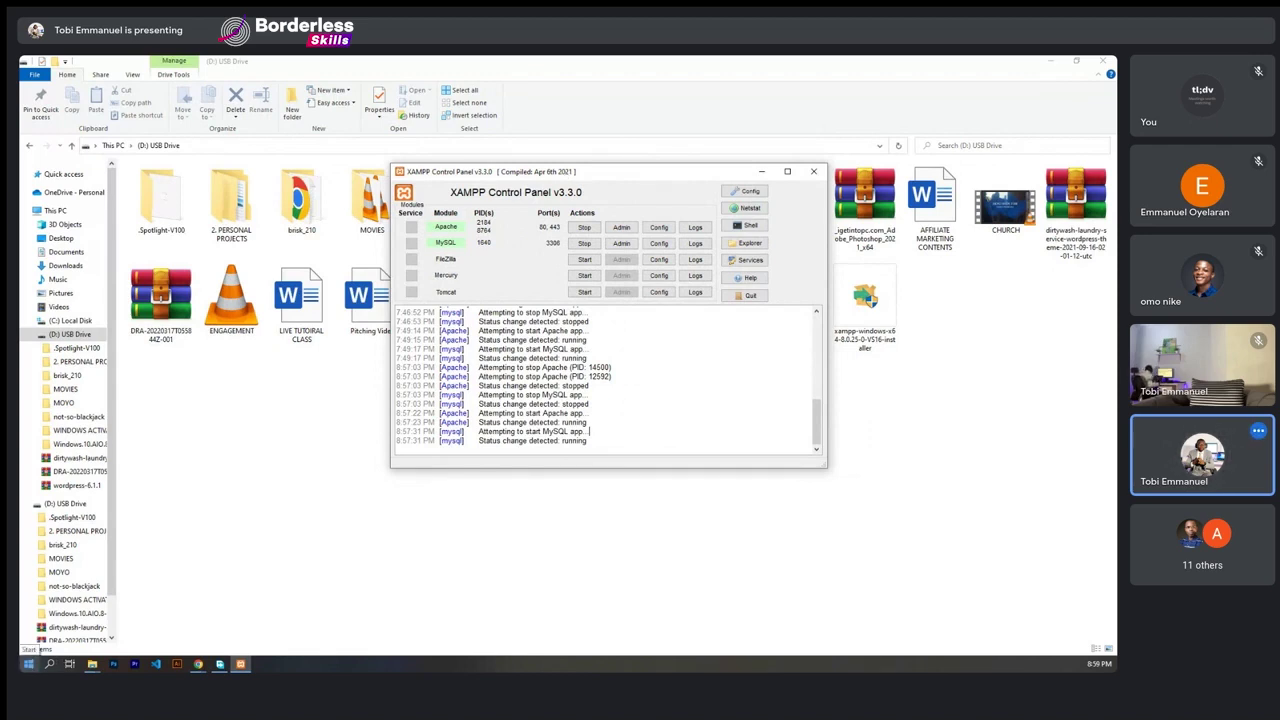
left_click(29, 664)
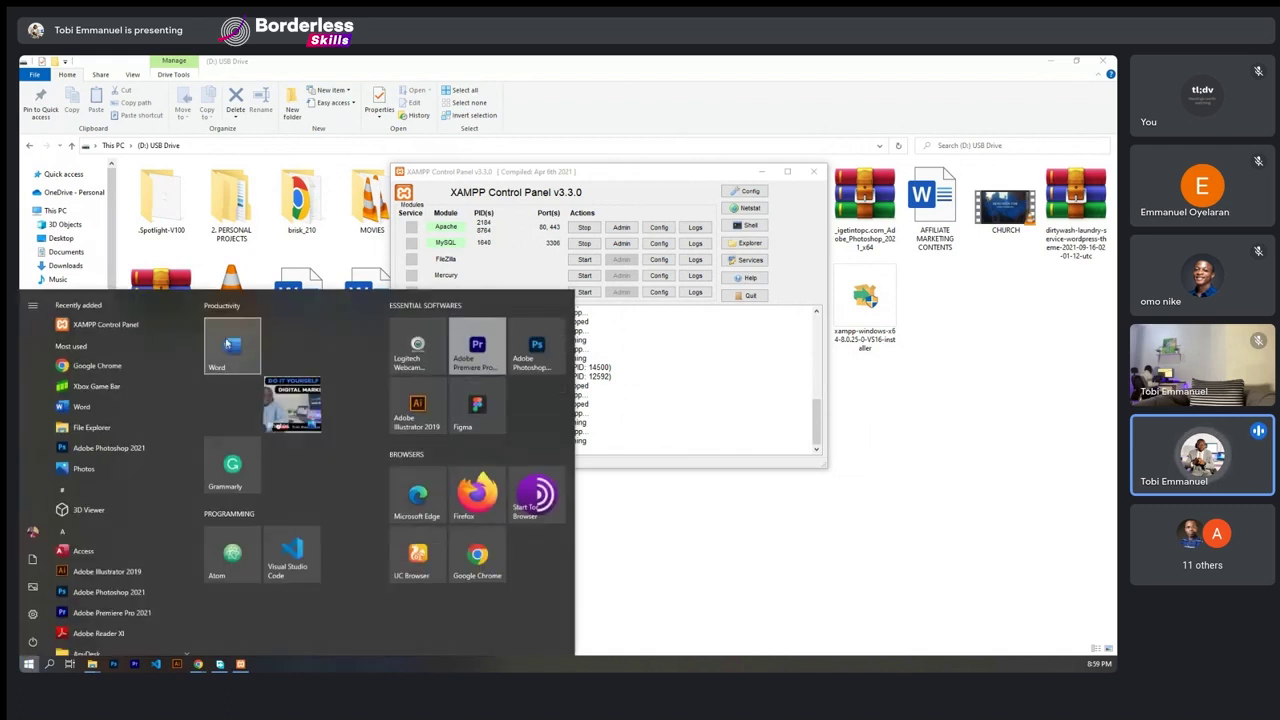
- Launch Word and dismiss the Microsoft account notice
key("Escape")
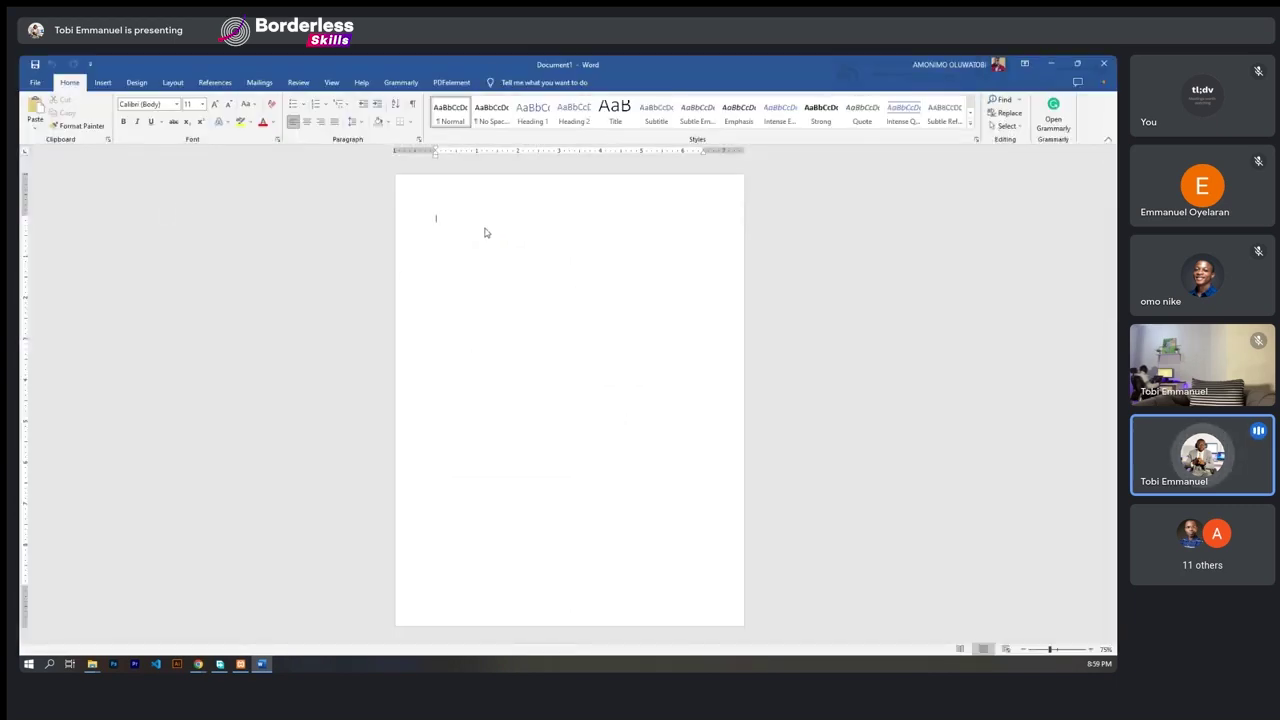
scroll(483, 232, "up", 7)
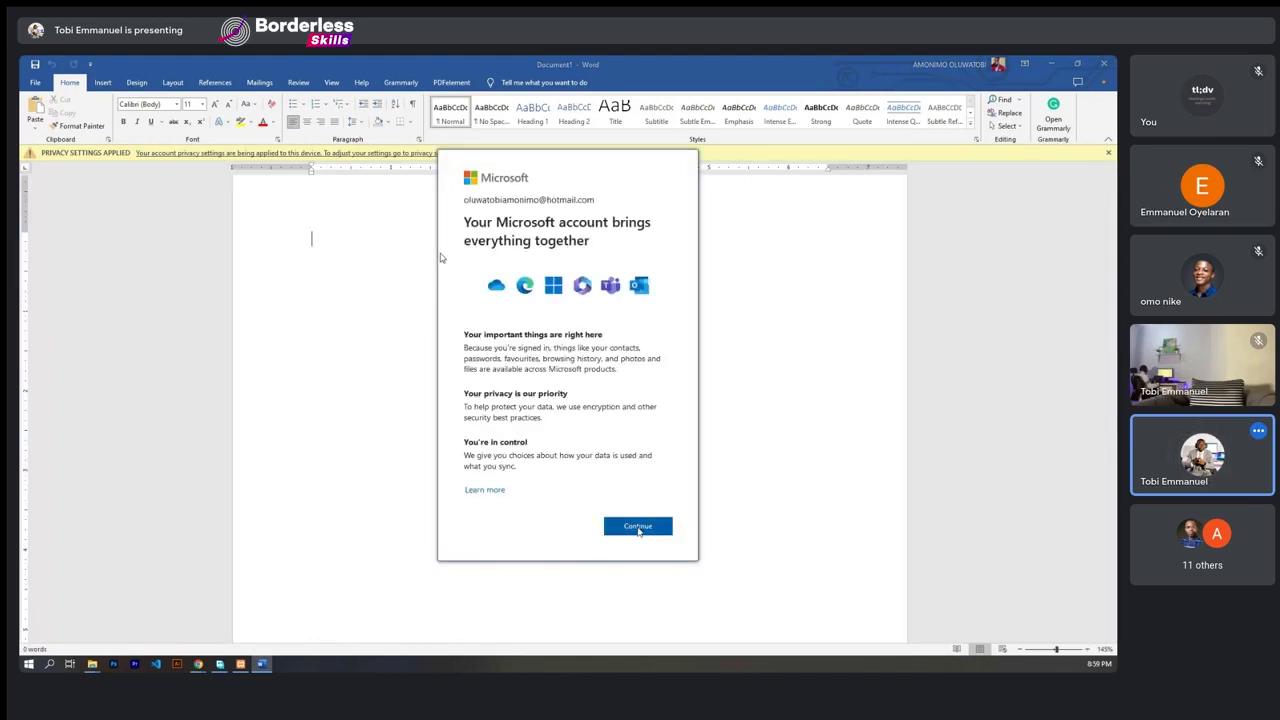
left_click(638, 527)
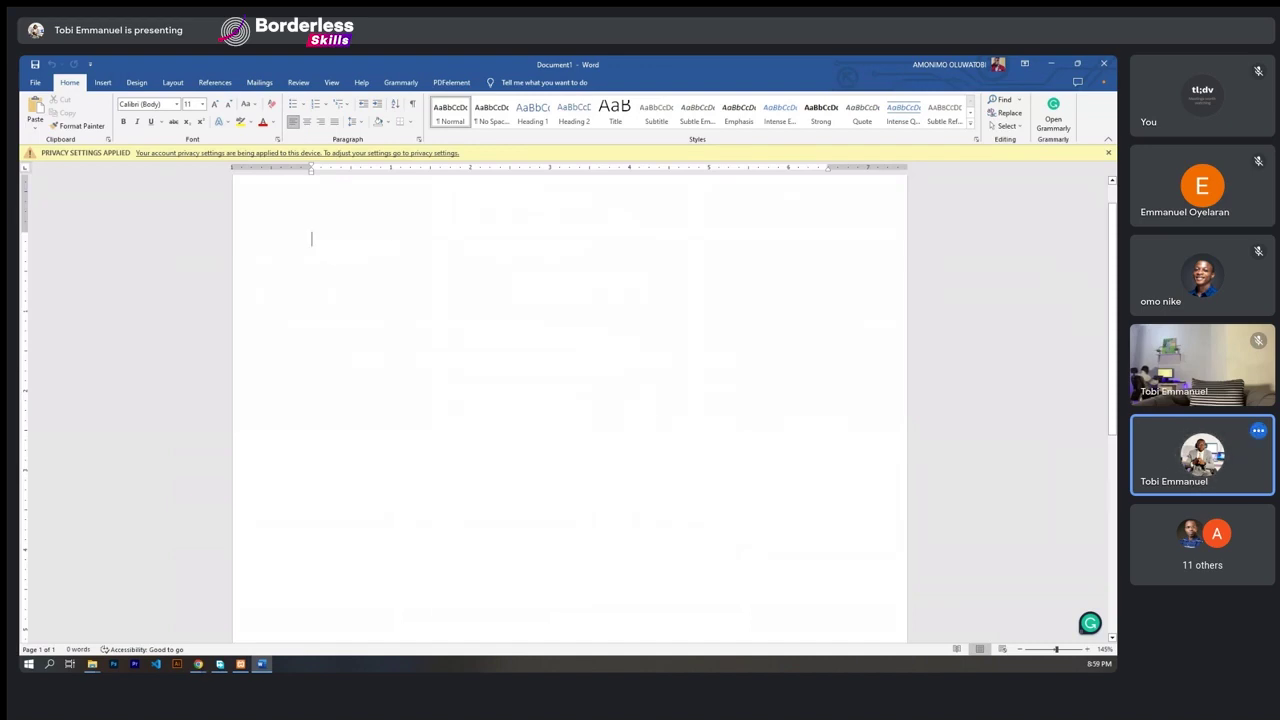
- Type the steps DOWNLOAD XAMP, INSTALL XAMP and START, then switch to XAMPP Control Panel
type("DPW")
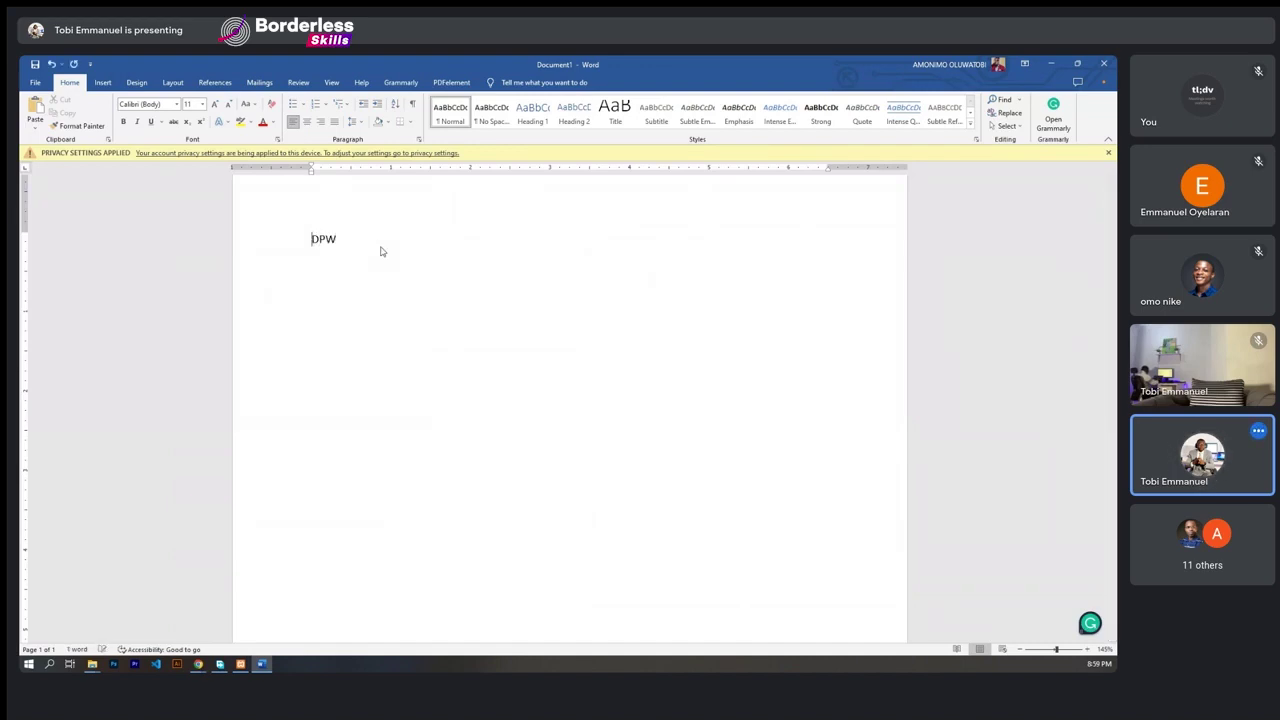
key("shift+Home")
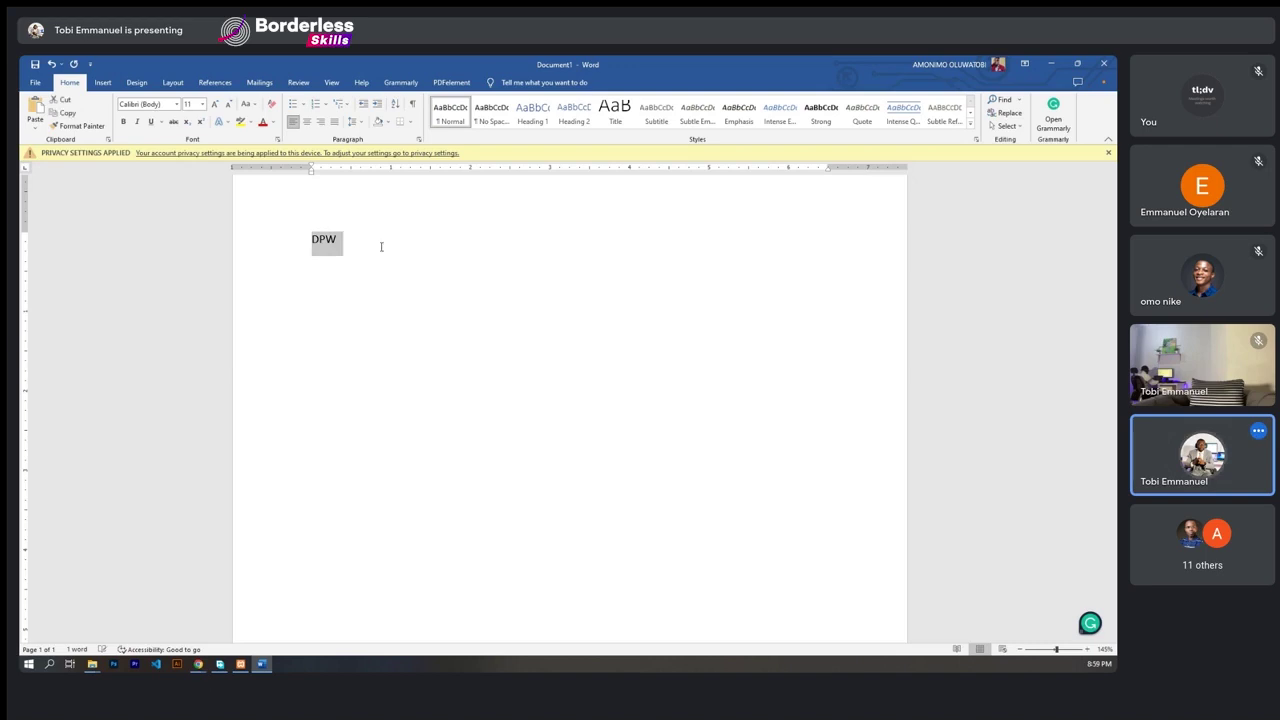
type("DOWN;OAD")
key("BackSpace")
key("BackSpace")
key("BackSpace")
key("BackSpace")
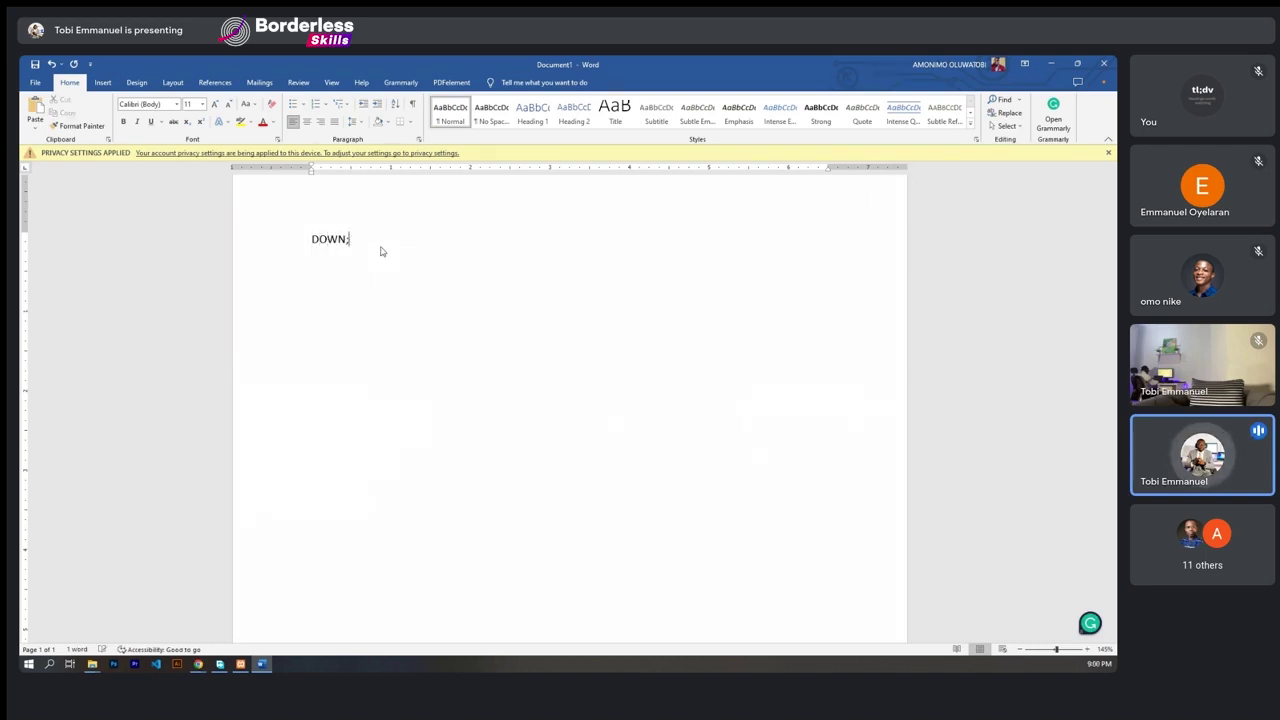
type("LOAD ")
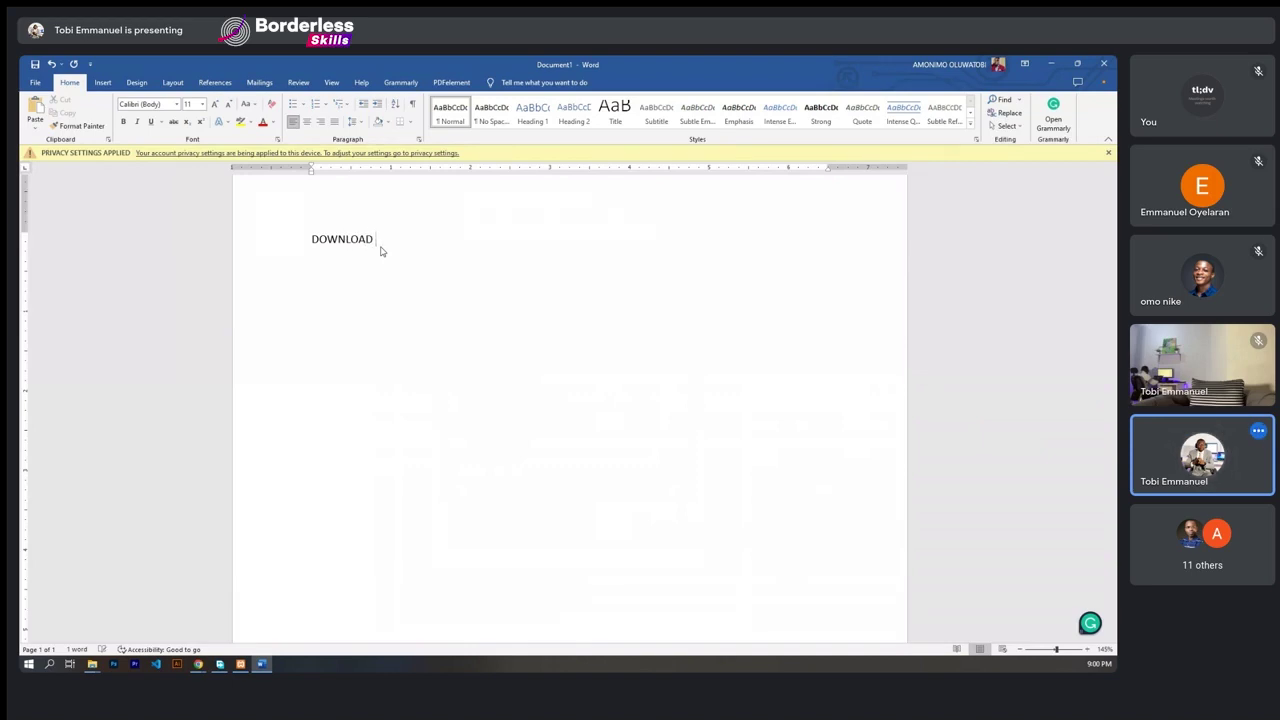
type("XAMP ")
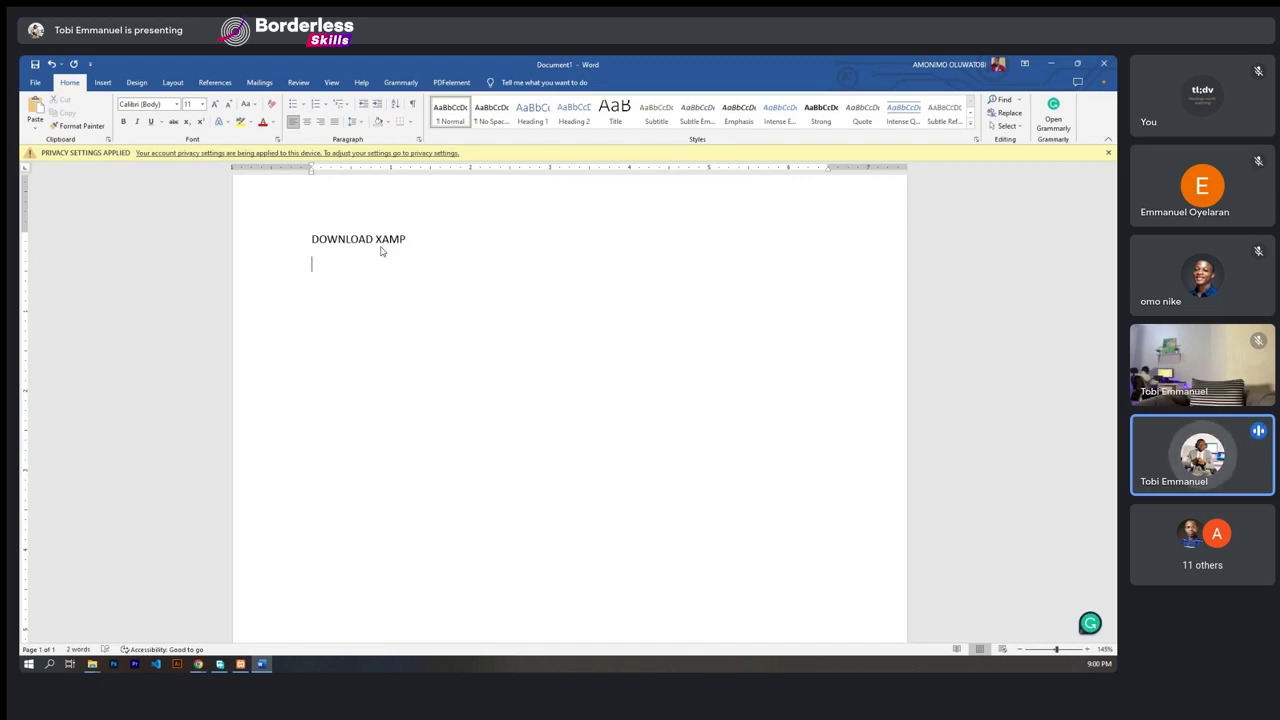
type("INSTALL")
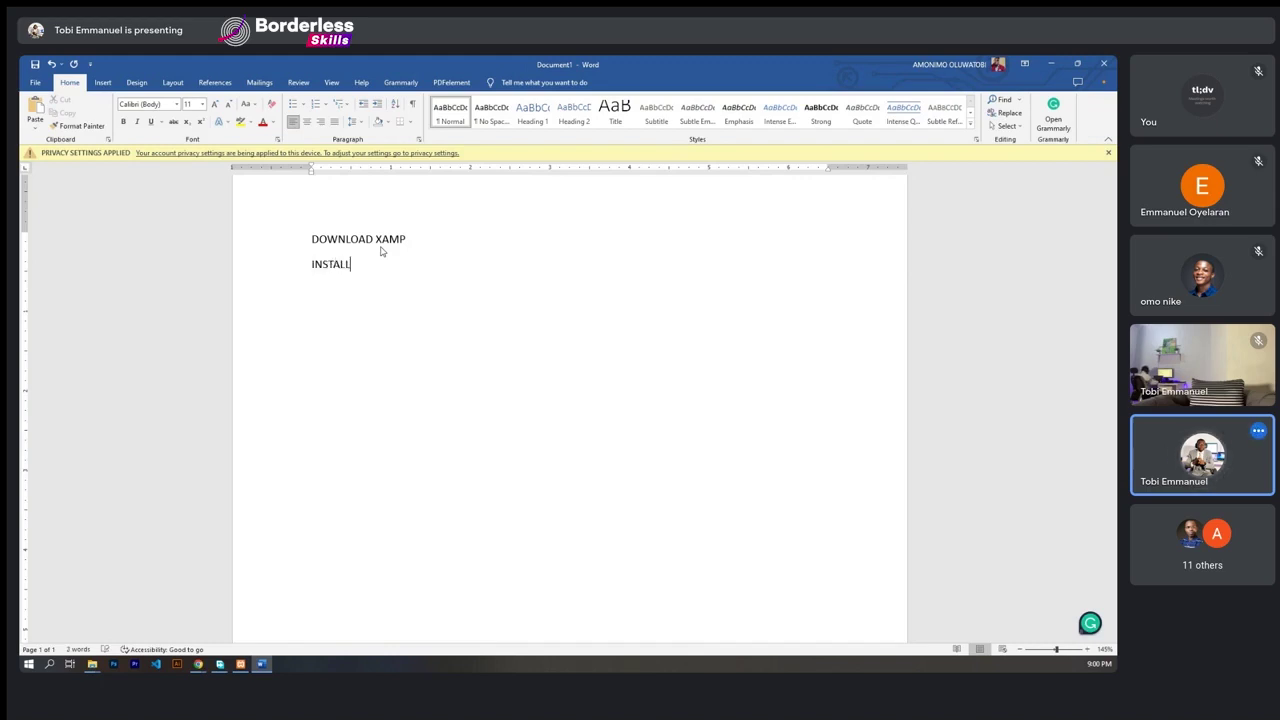
type(" XAMP")
type("START")
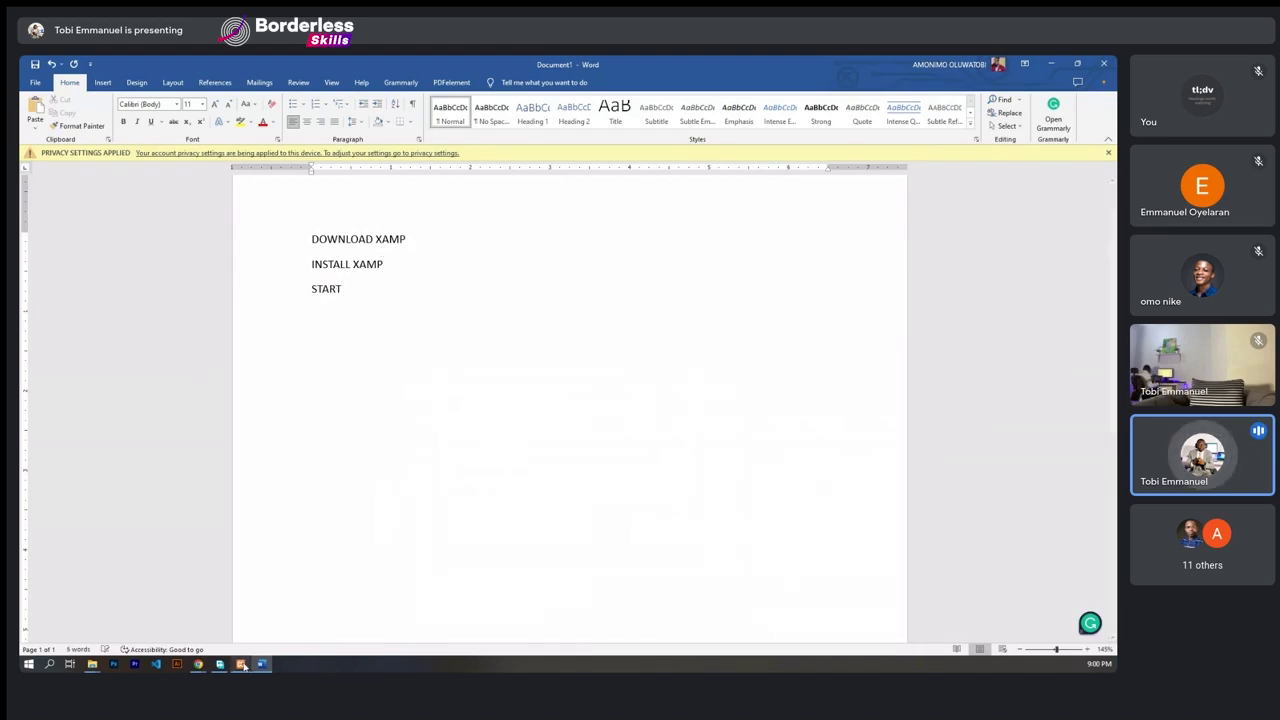
left_click(241, 664)
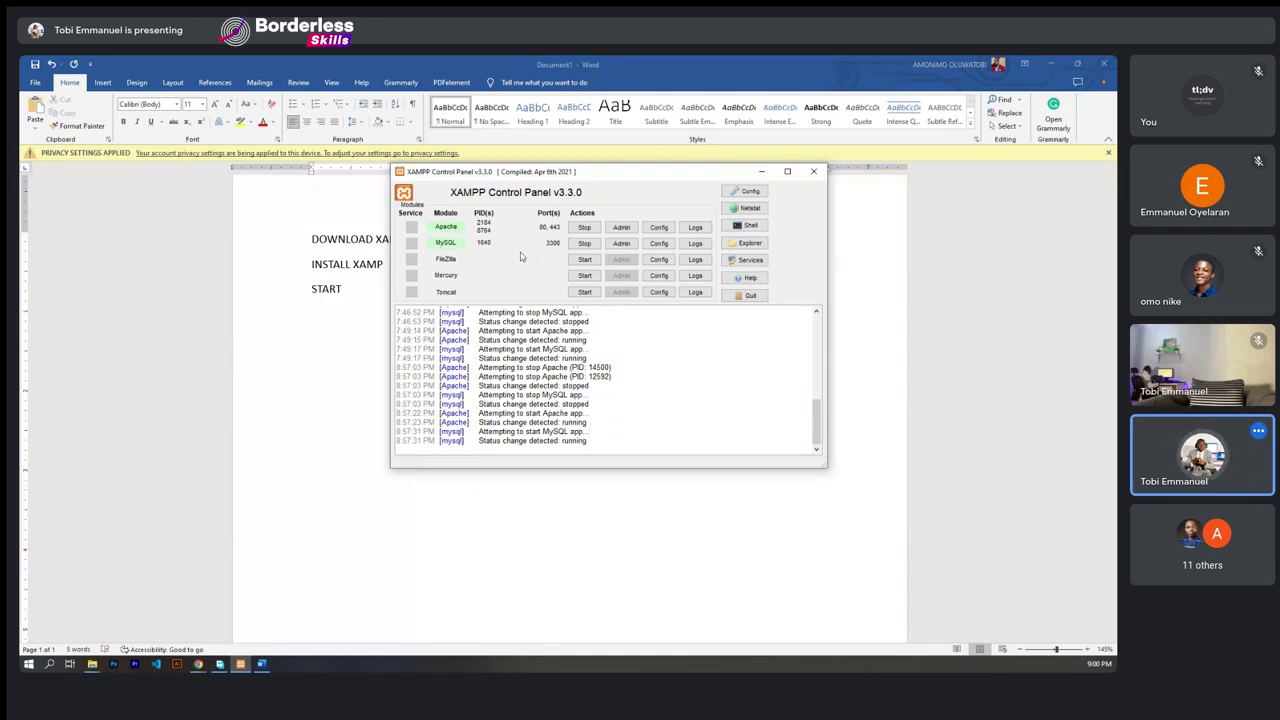
- Fix the list so INSTALL XAMP and each START entry sit on separate lines
left_click(356, 293)
type("START")
key("Home")
key("BackSpace")
key("BackSpace")
key("BackSpace")
key("BackSpace")
key("BackSpace")
type("XAMP")
key("Return")
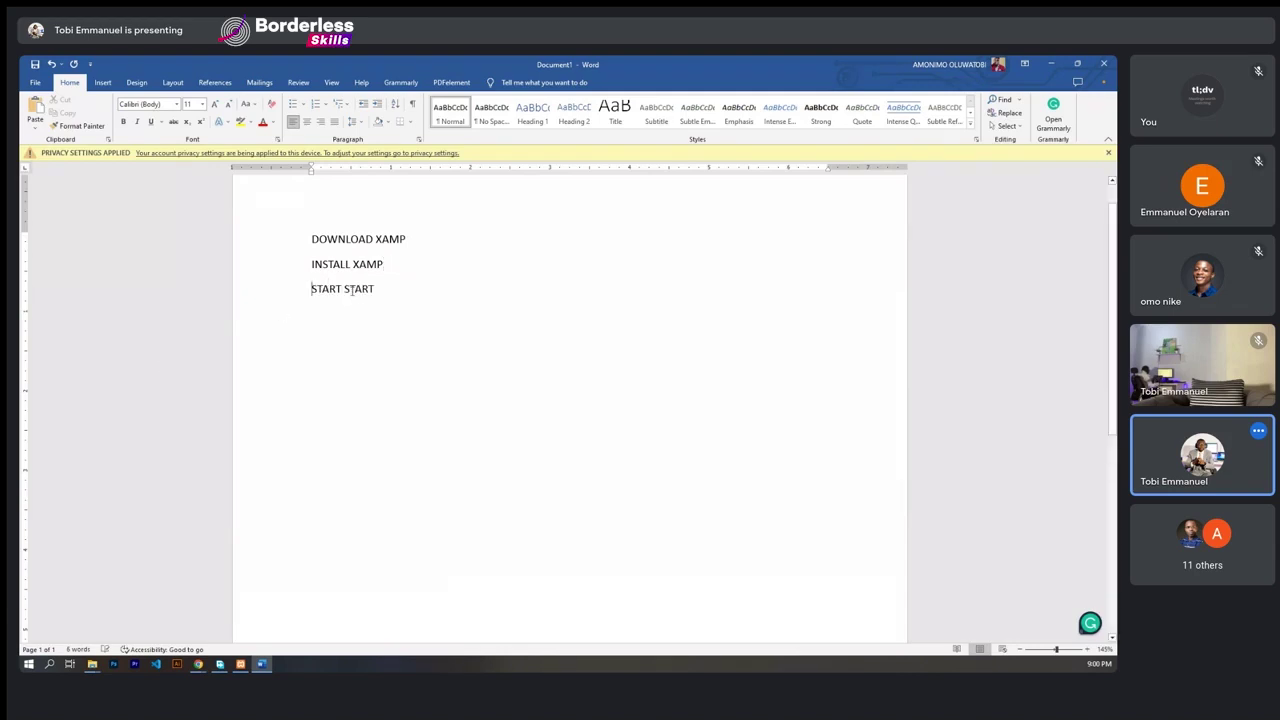
left_click(345, 287)
key("Return")
- Make the last two lines START APACHE and START MYSQL, then return to XAMPP Control Panel
left_click(352, 288)
type("APACHE")
left_click(352, 315)
type("MYSQL")
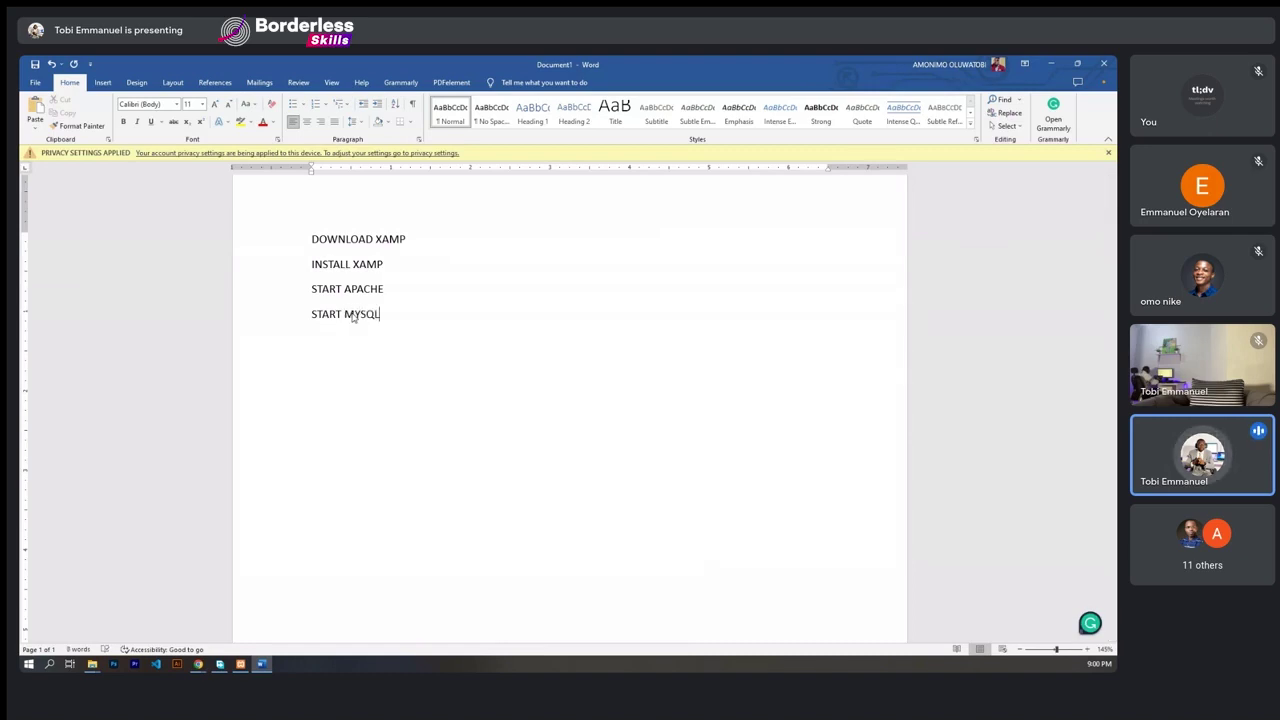
key("Return")
key("Return")
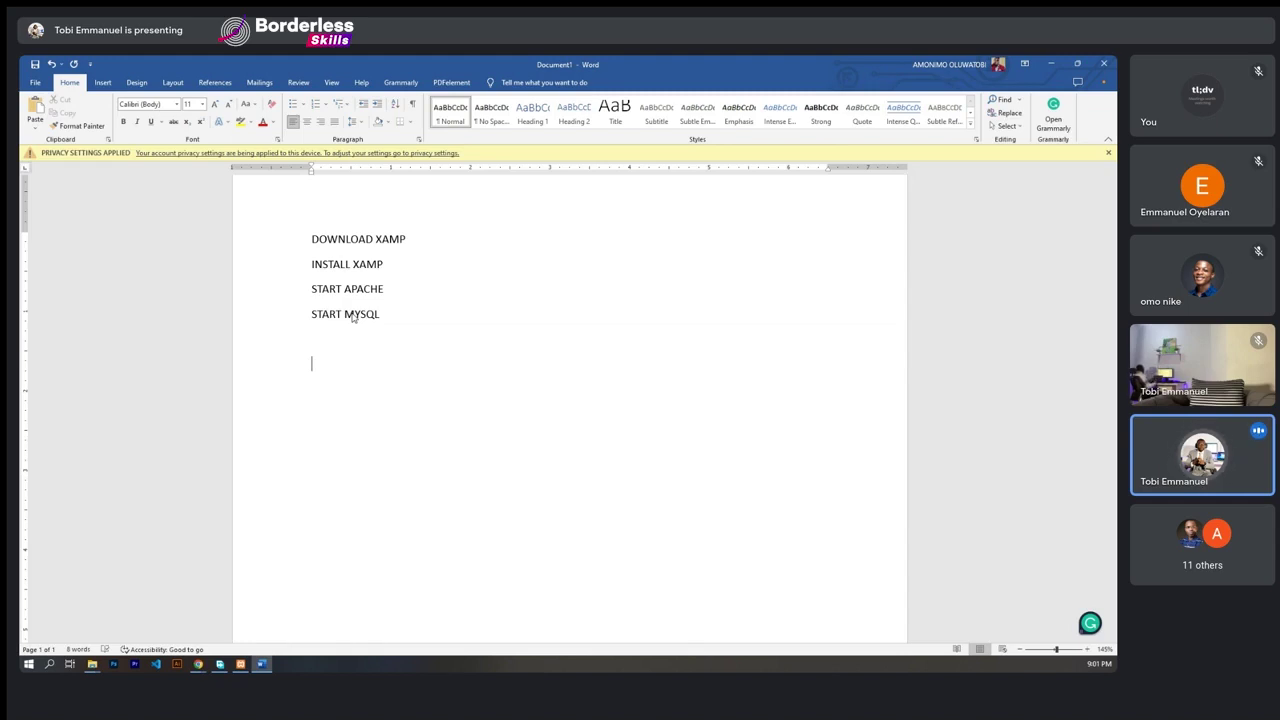
left_click(240, 664)
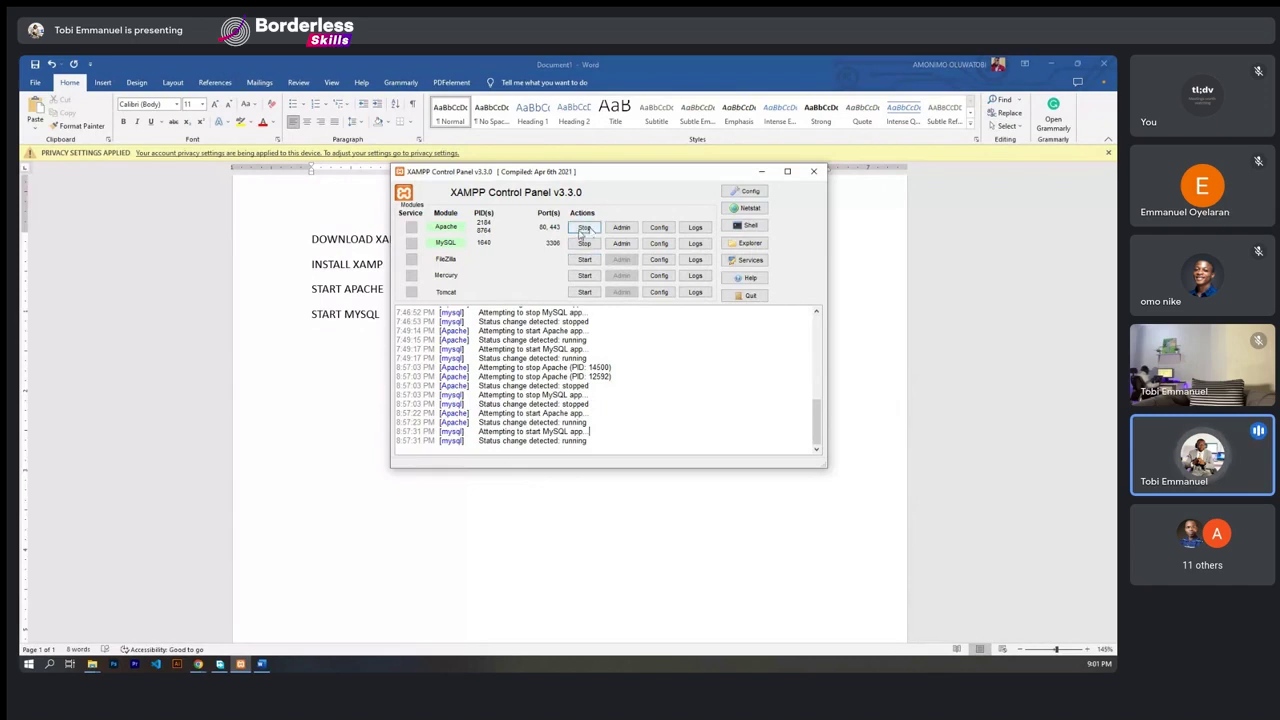
- Insert a bold 'STAGE 1' heading above DOWNLOAD XAMP
left_click(367, 337)
left_click_drag(390, 320, 326, 274)
left_click(326, 274)
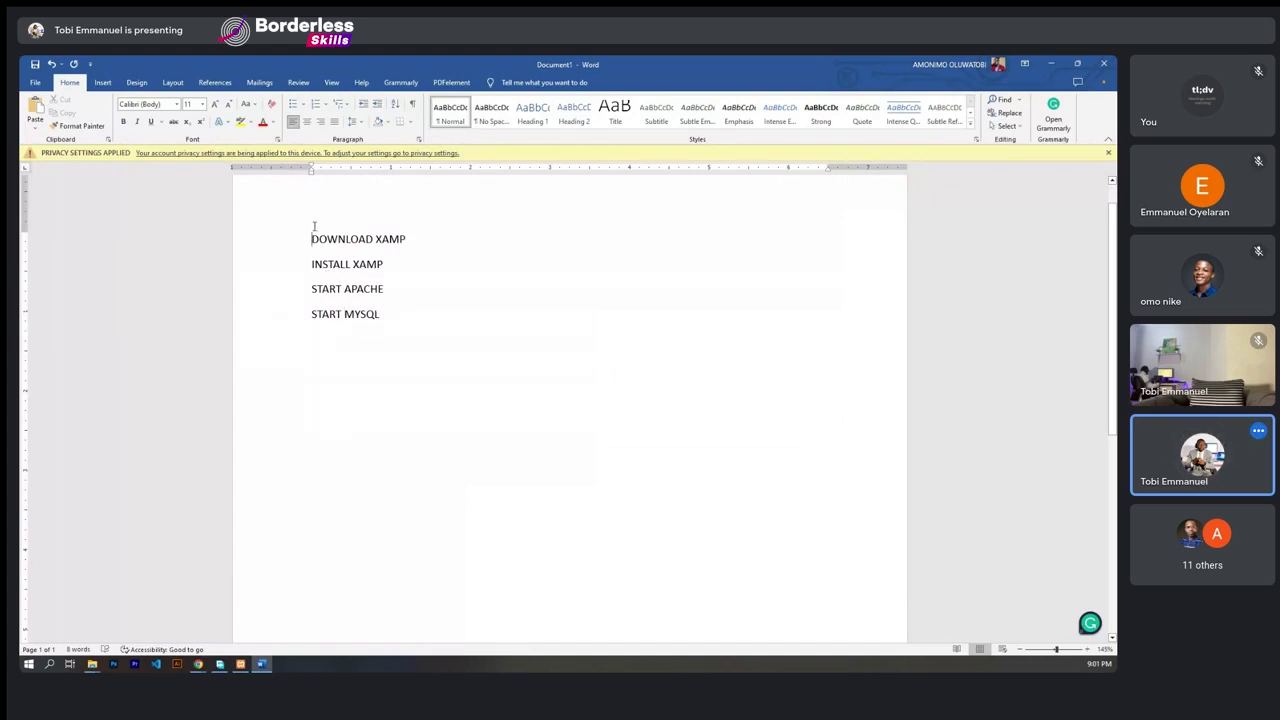
key("Return")
left_click(313, 231)
type("STAGE 1")
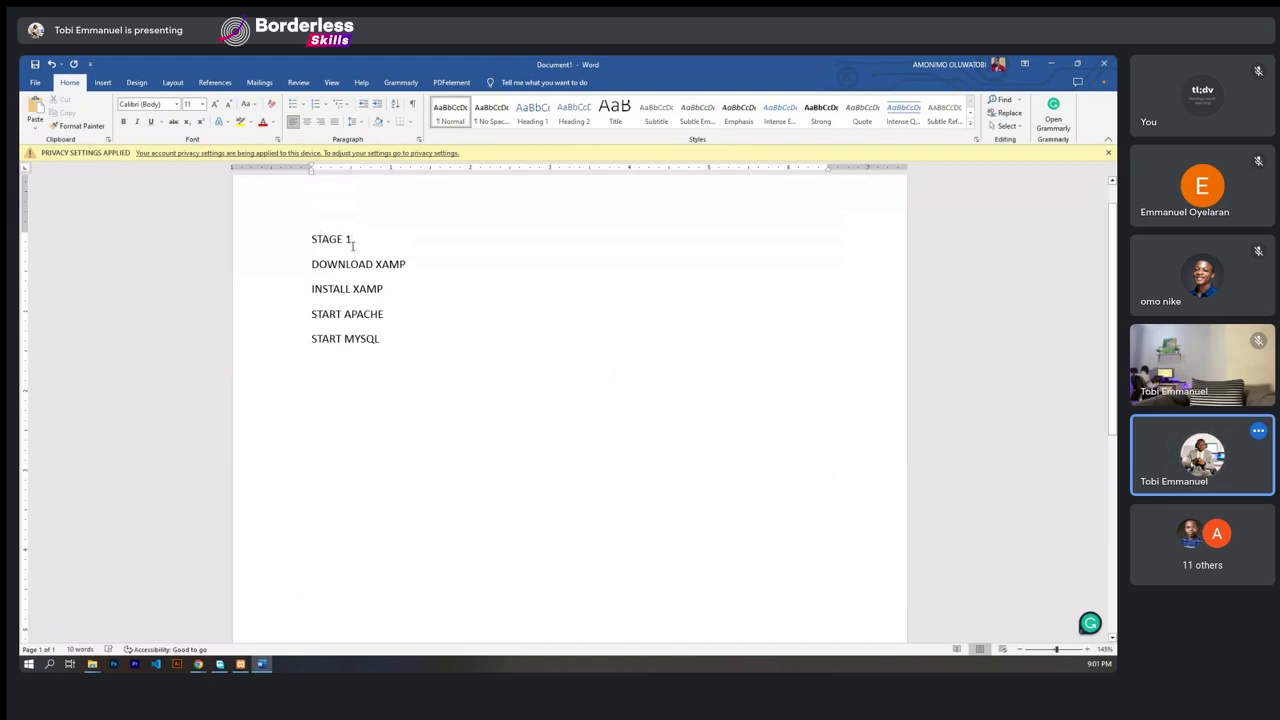
left_click(289, 239)
left_click(124, 121)
- Add a bold 'STAGE 2' heading below the START MYSQL line
left_click(381, 371)
key("Return")
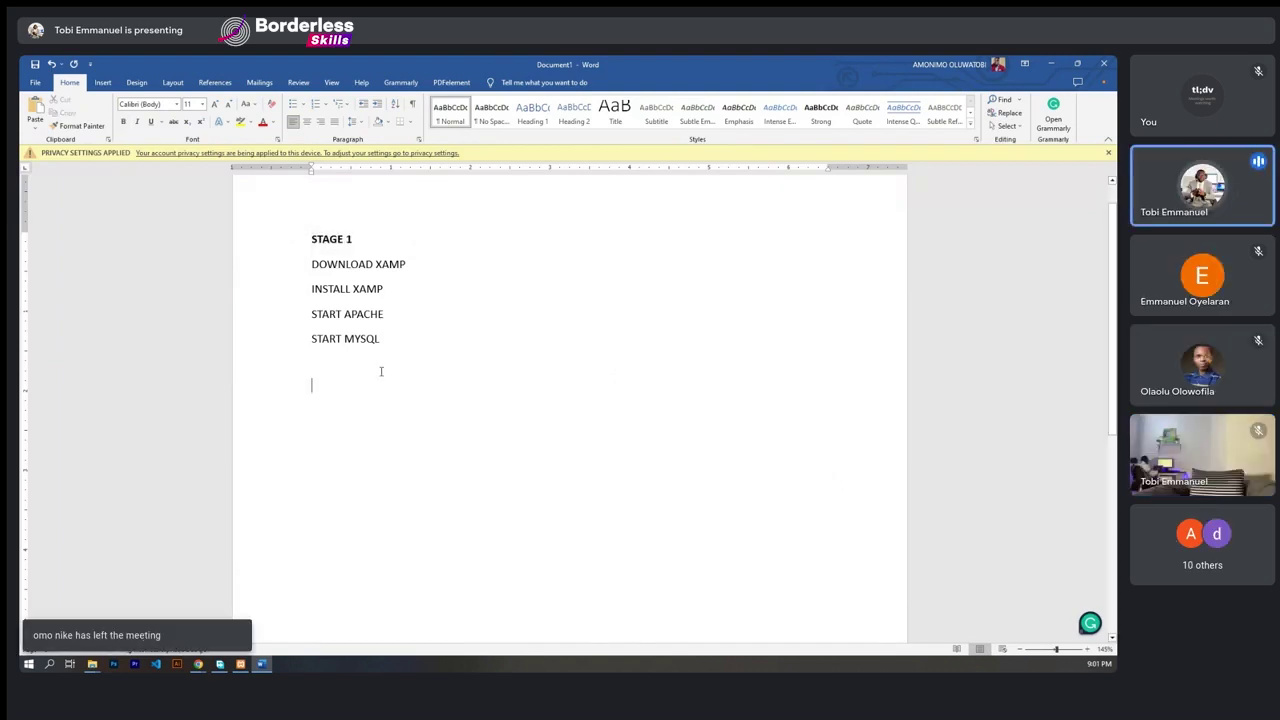
type("STAGE 2")
left_click(297, 386)
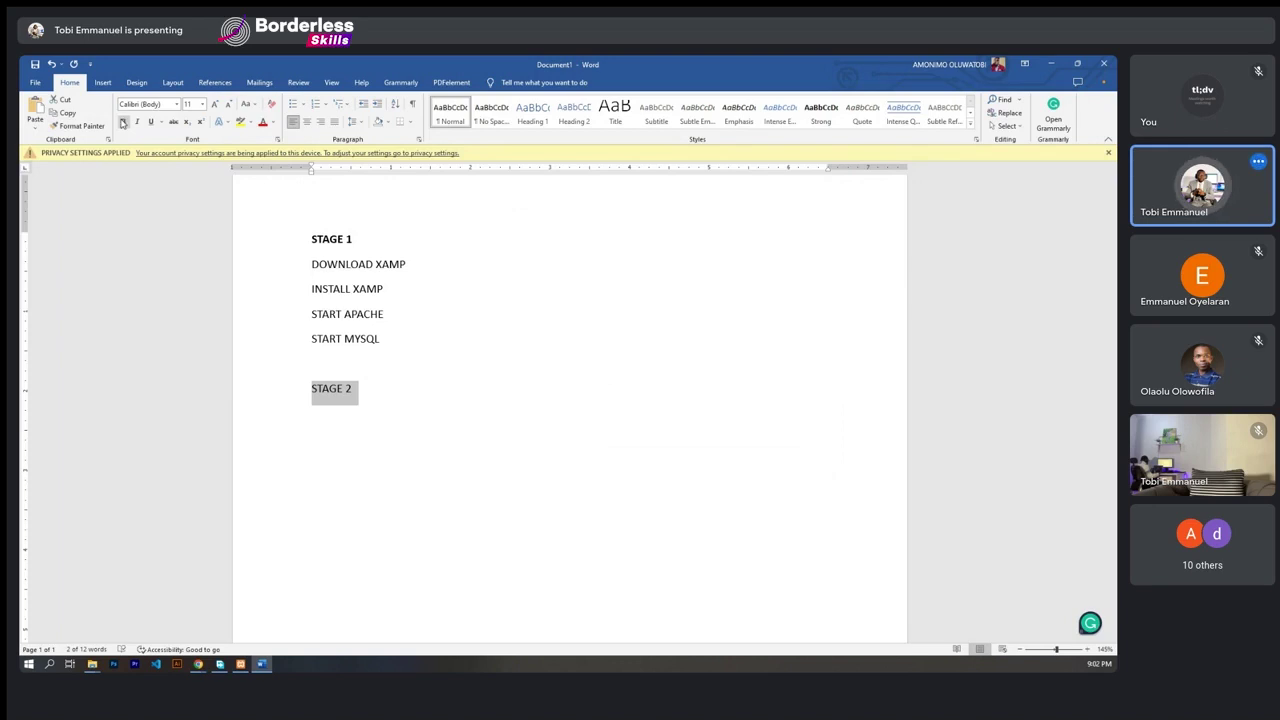
left_click(366, 388)
left_click(297, 390)
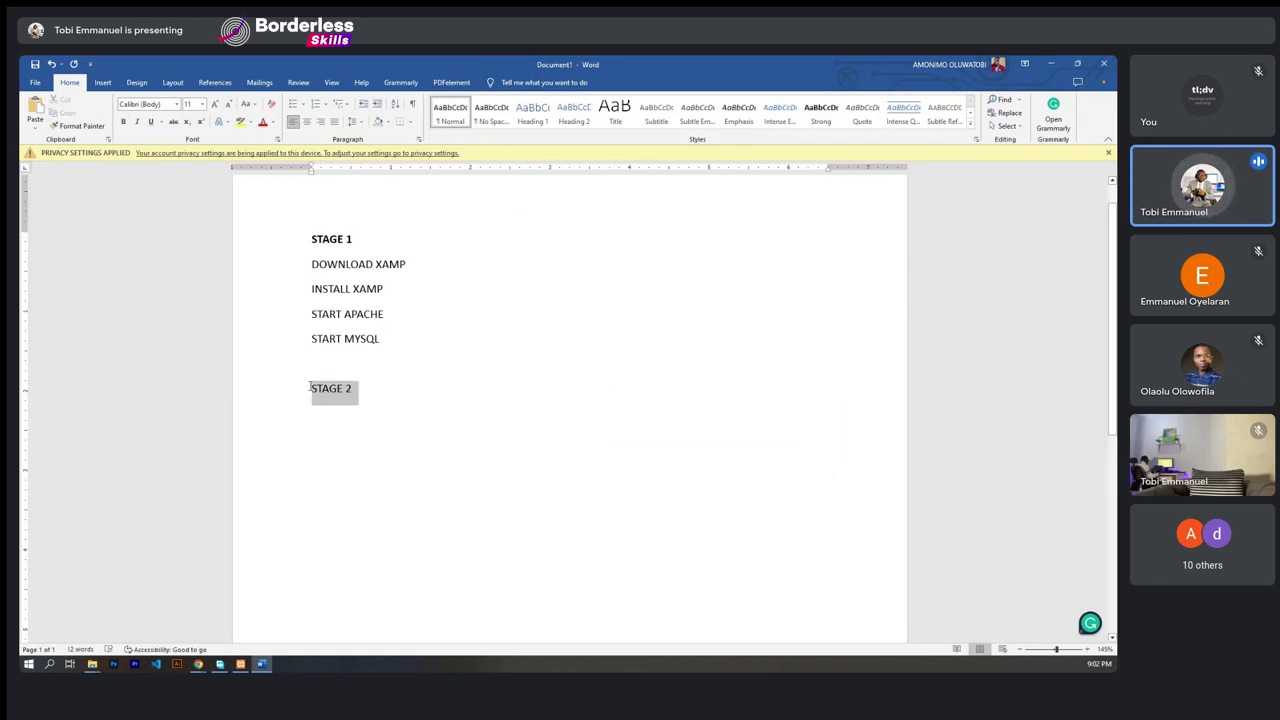
left_click(123, 121)
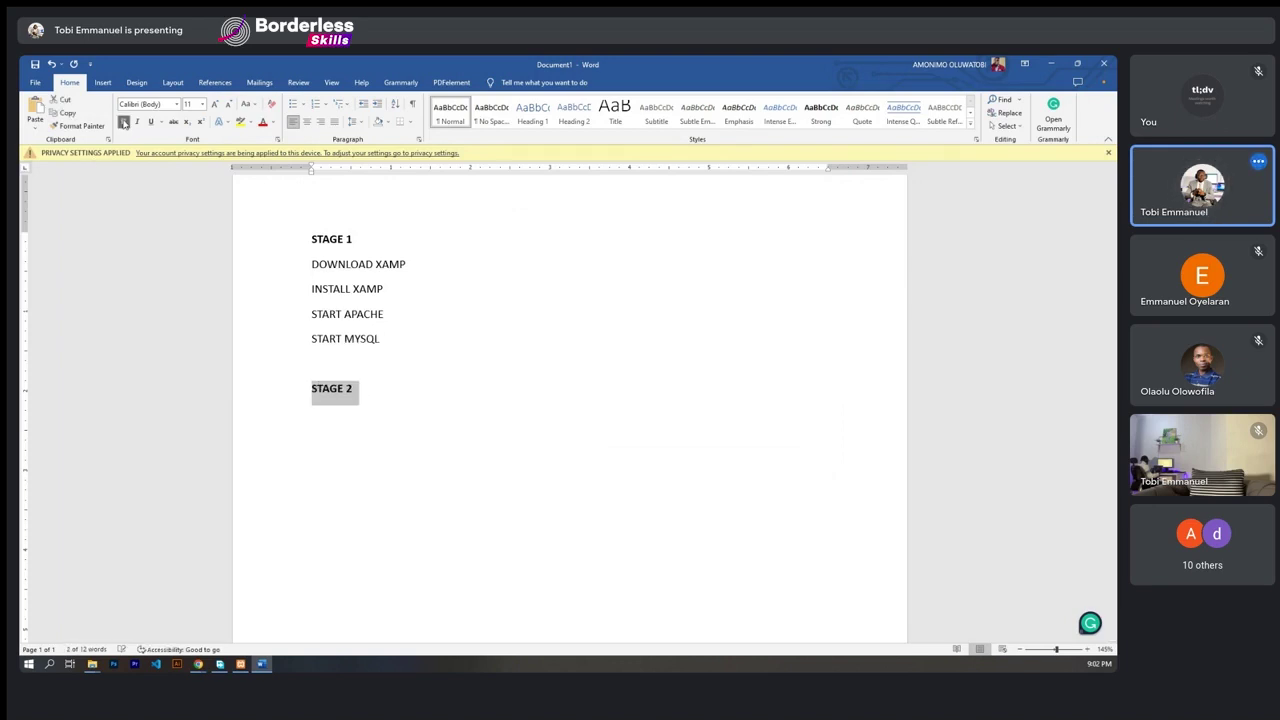
- Add an empty line under STAGE 2, review the four step lines, and minimise Word
left_click_drag(389, 341, 316, 265)
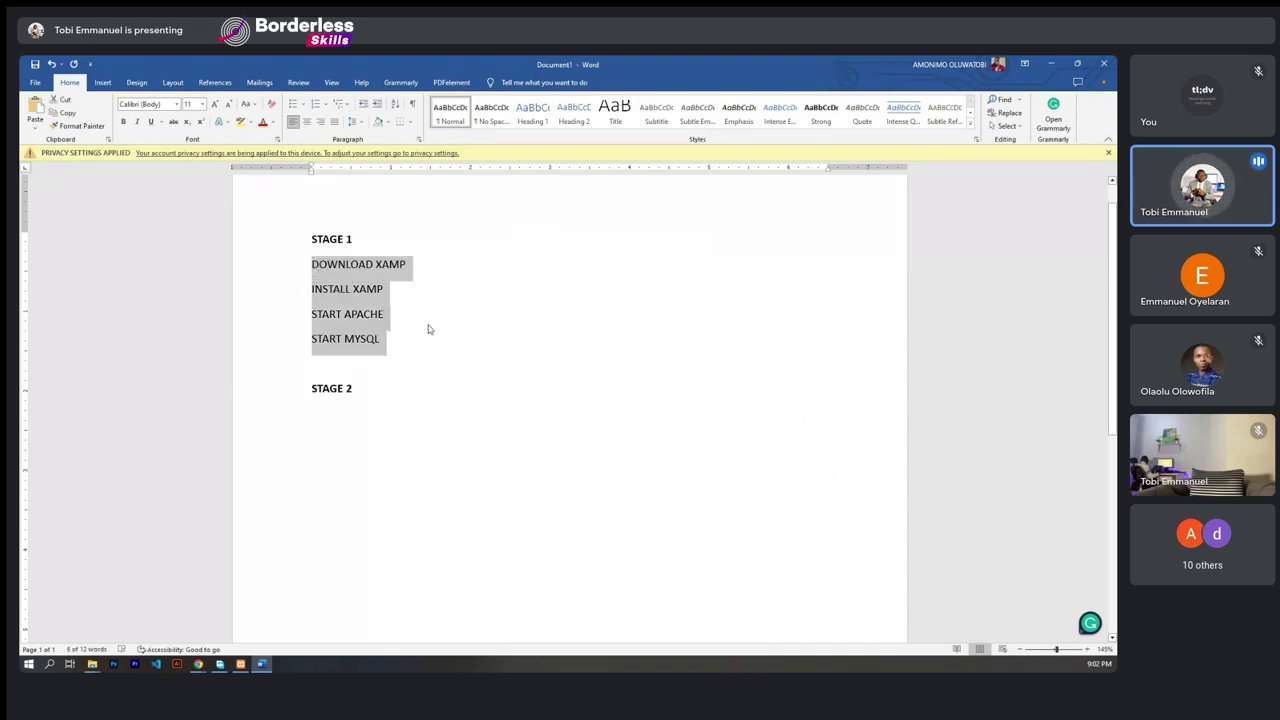
left_click(410, 314)
left_click(355, 392)
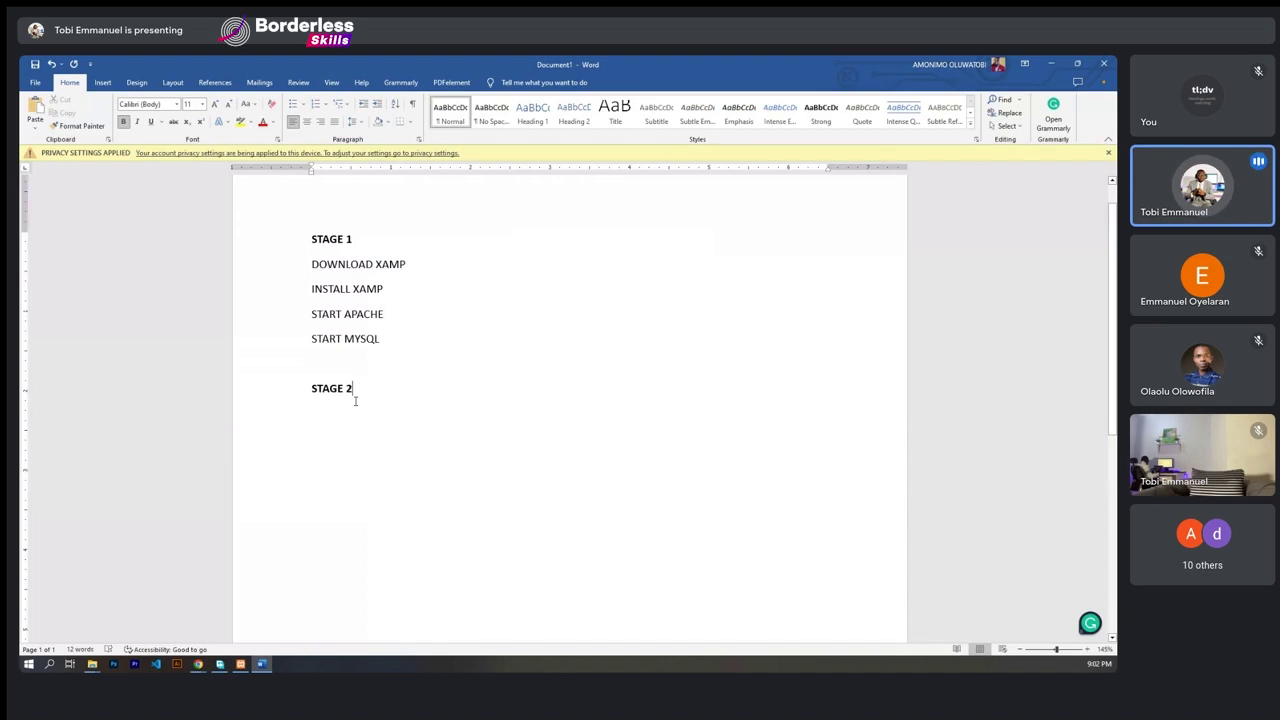
key("Return")
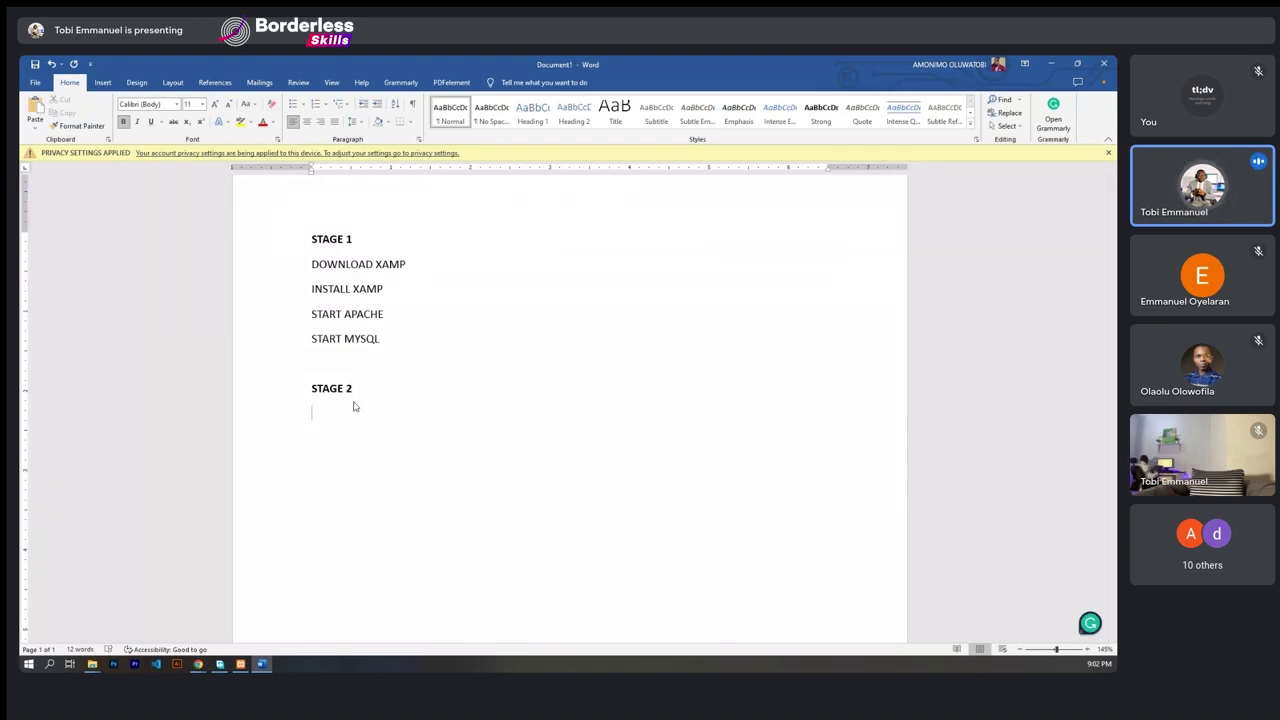
left_click_drag(386, 342, 352, 289)
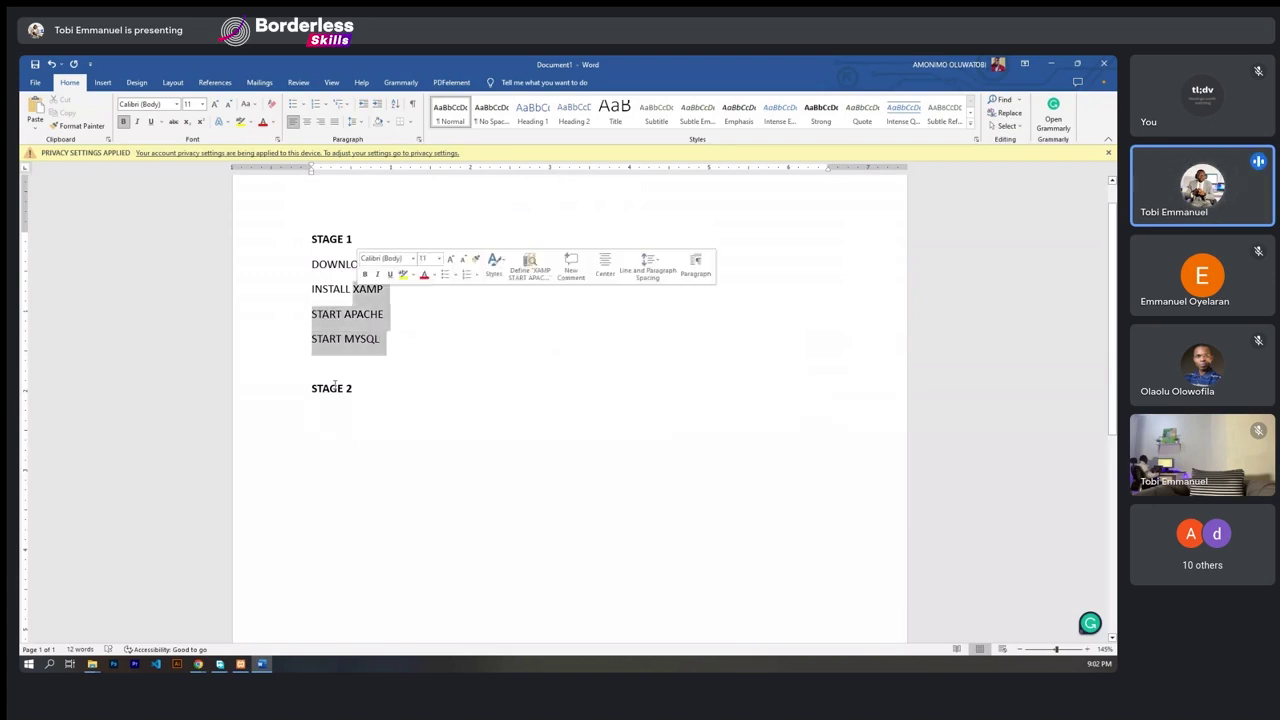
left_click_drag(383, 340, 311, 264)
left_click(326, 417)
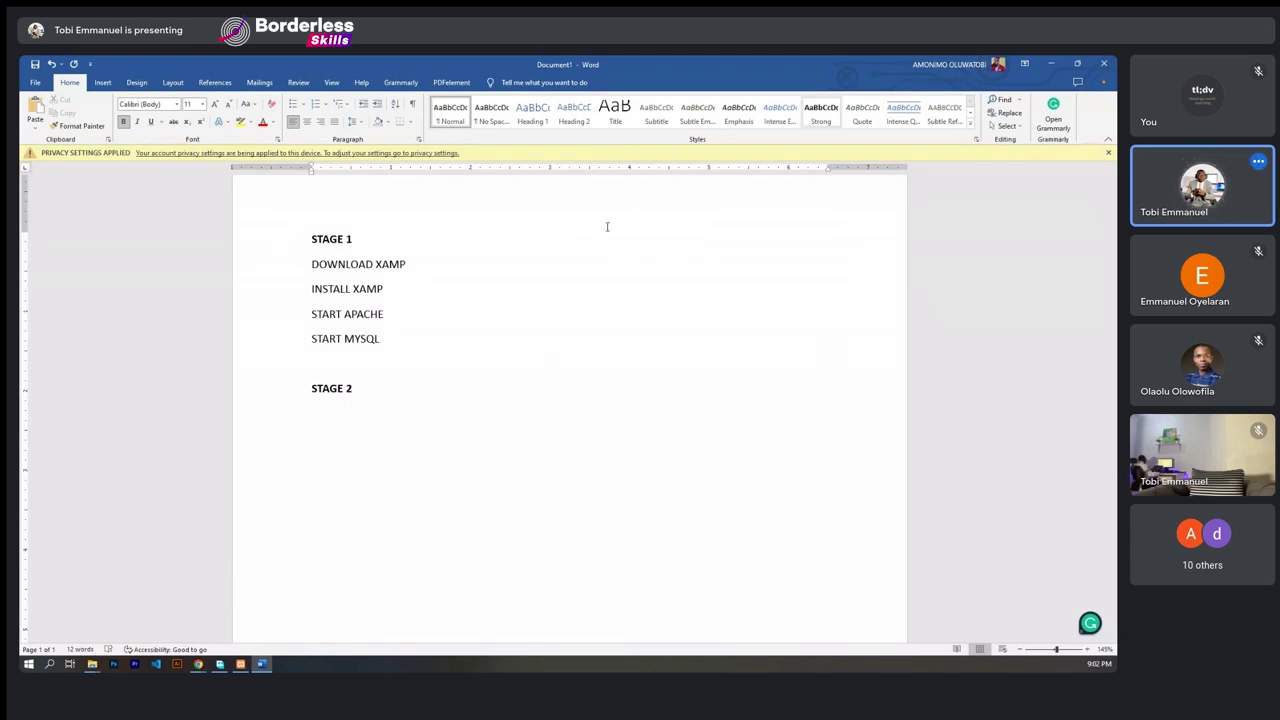
left_click(1051, 65)
left_click(1050, 64)
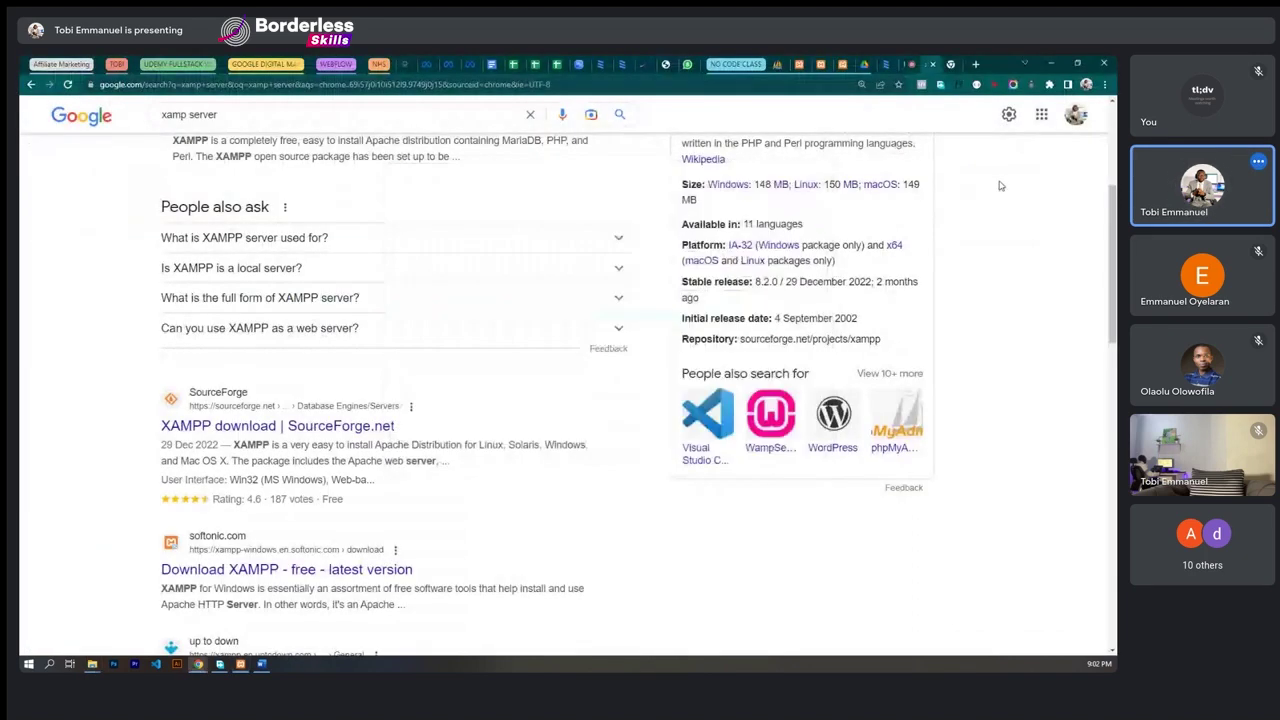
left_click(388, 107)
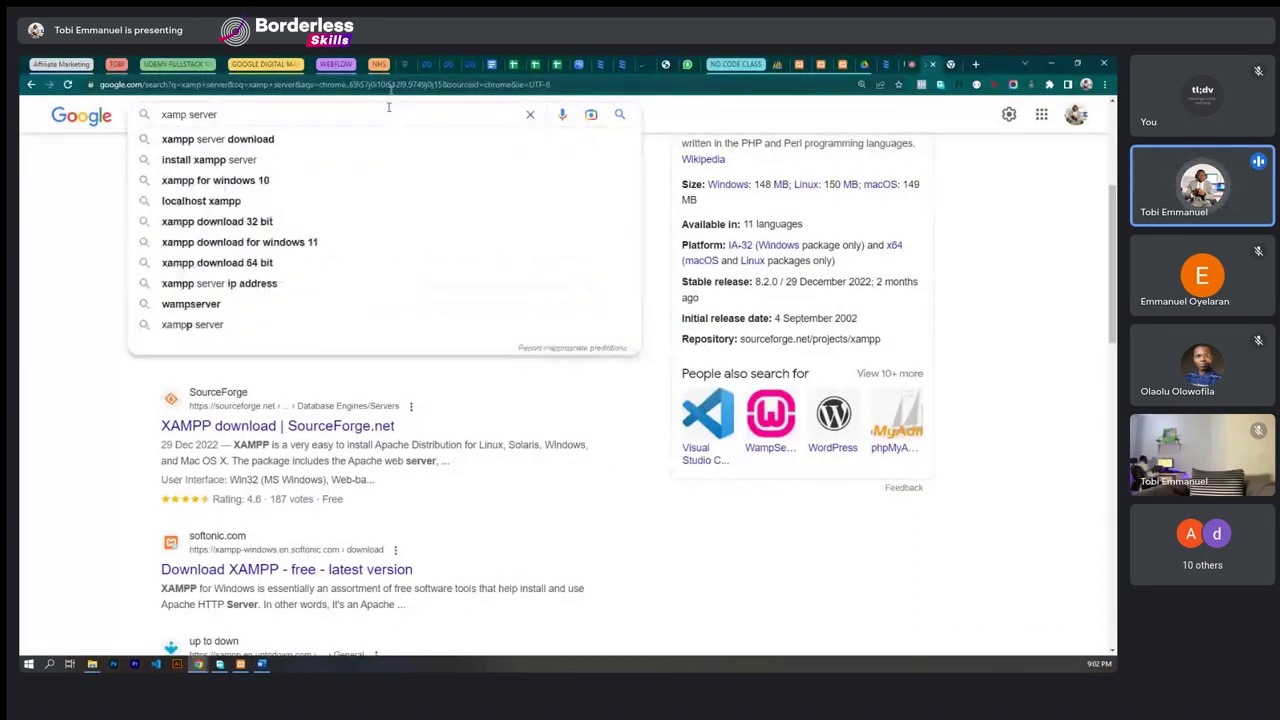
left_click(391, 86)
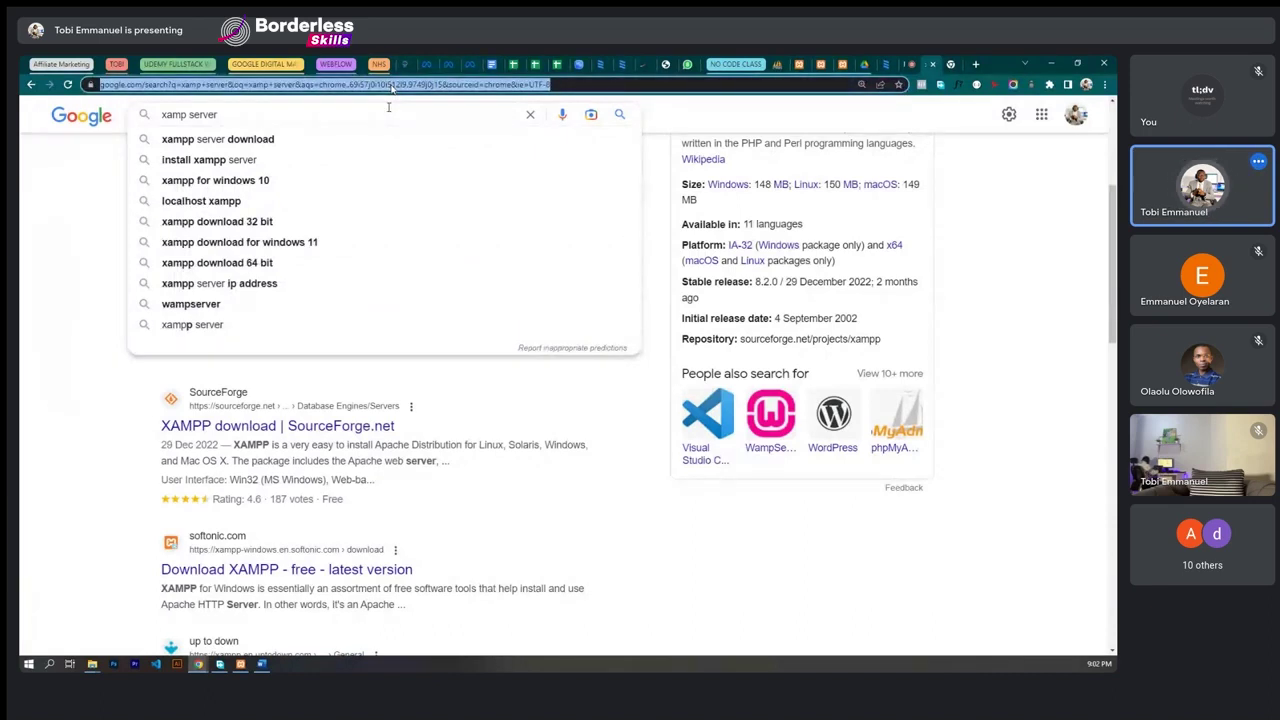
type("www.")
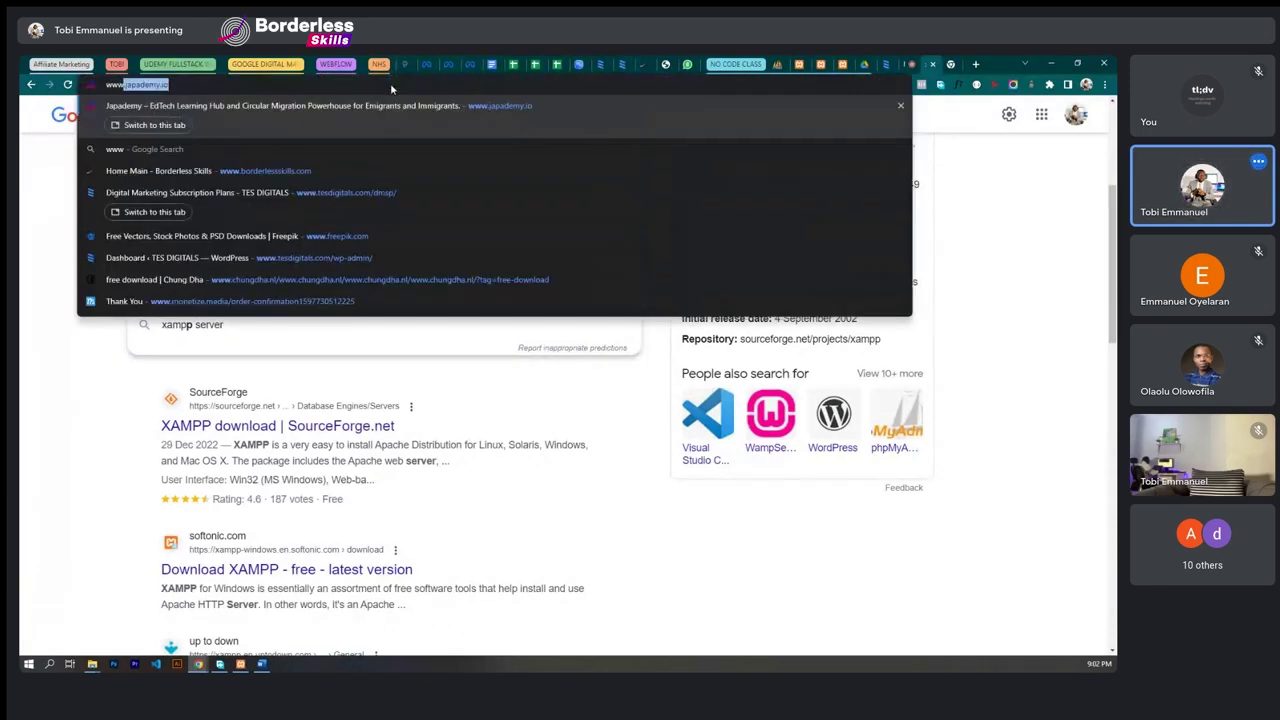
type("wordpress")
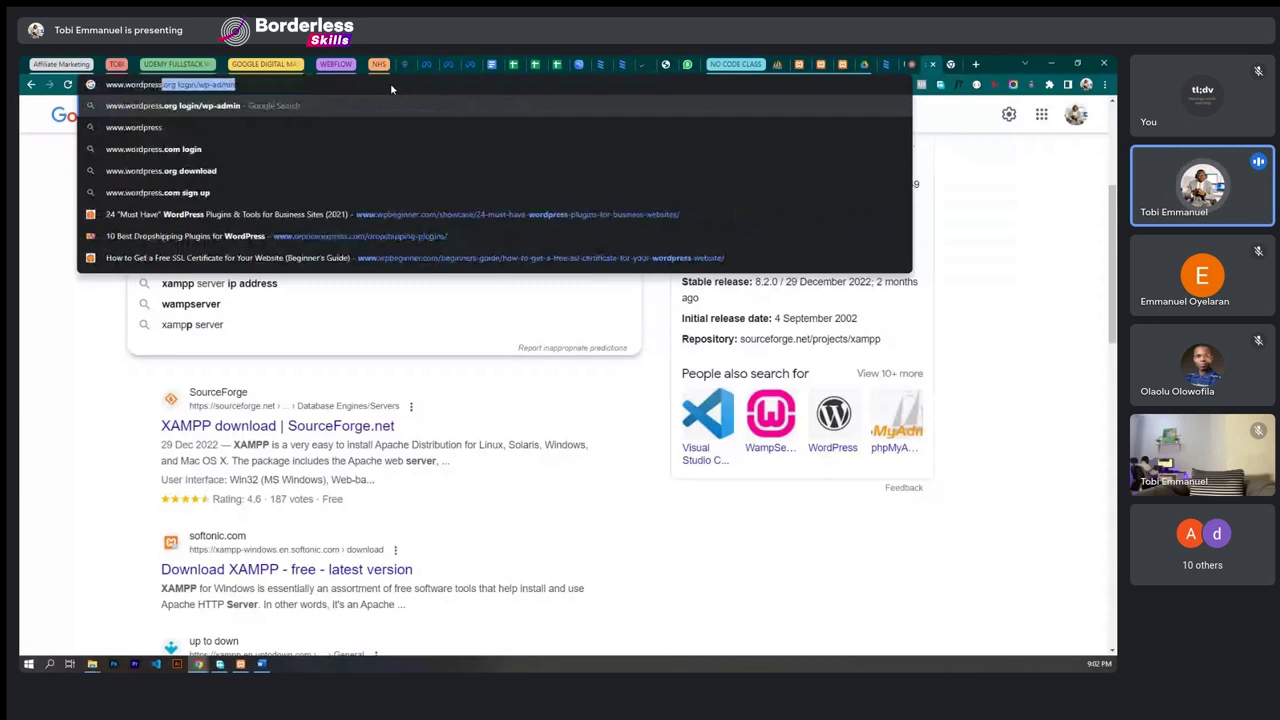
type(".org")
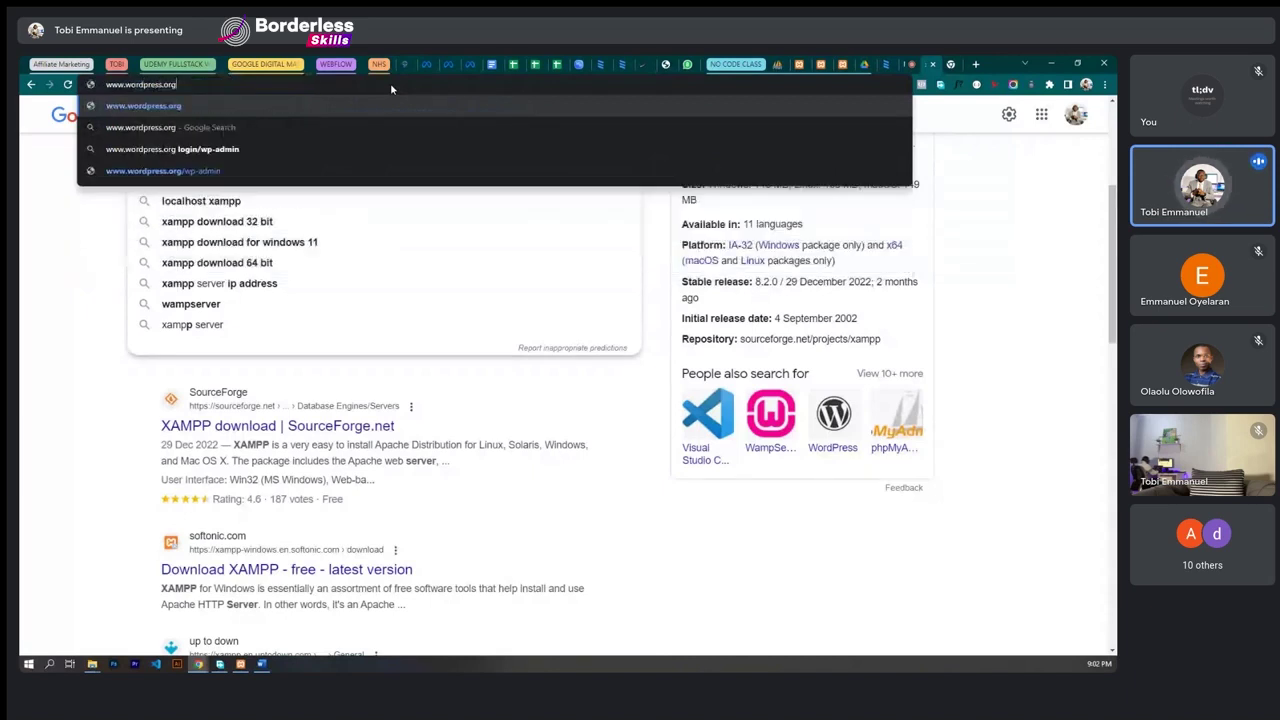
key("Return")
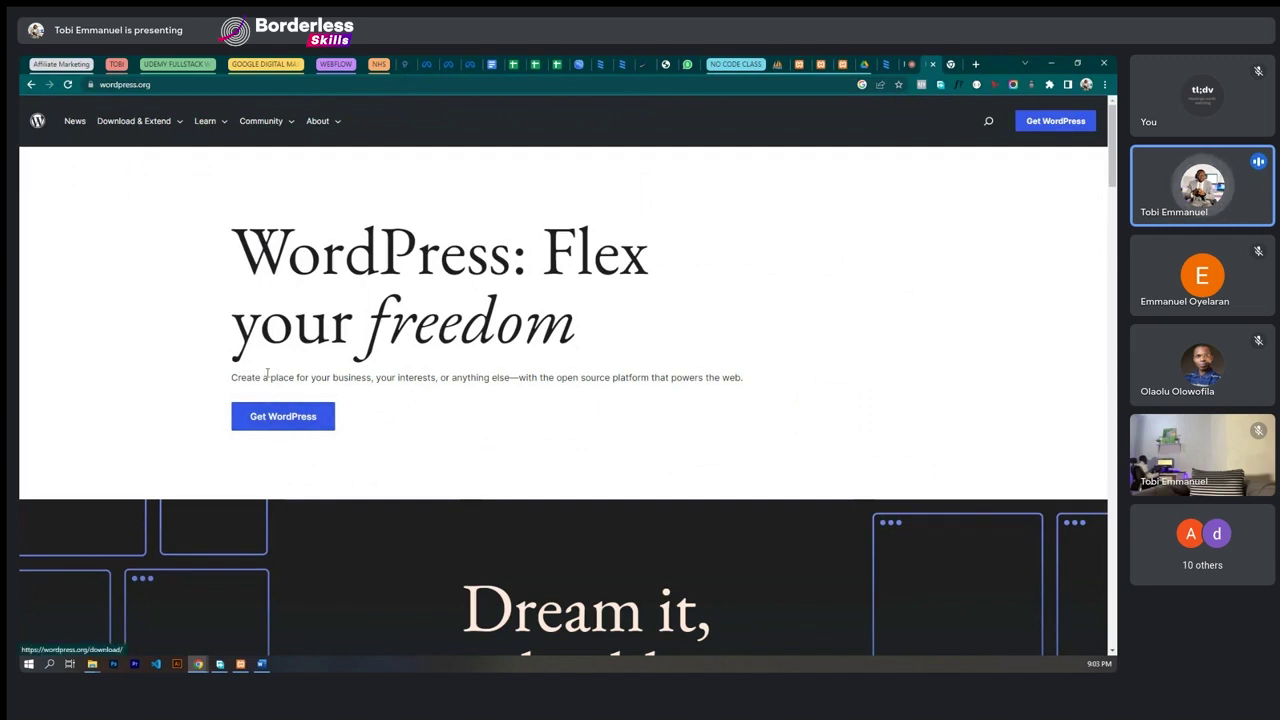
- From the Get WordPress page, start downloading WordPress 6.1.1
left_click(277, 416)
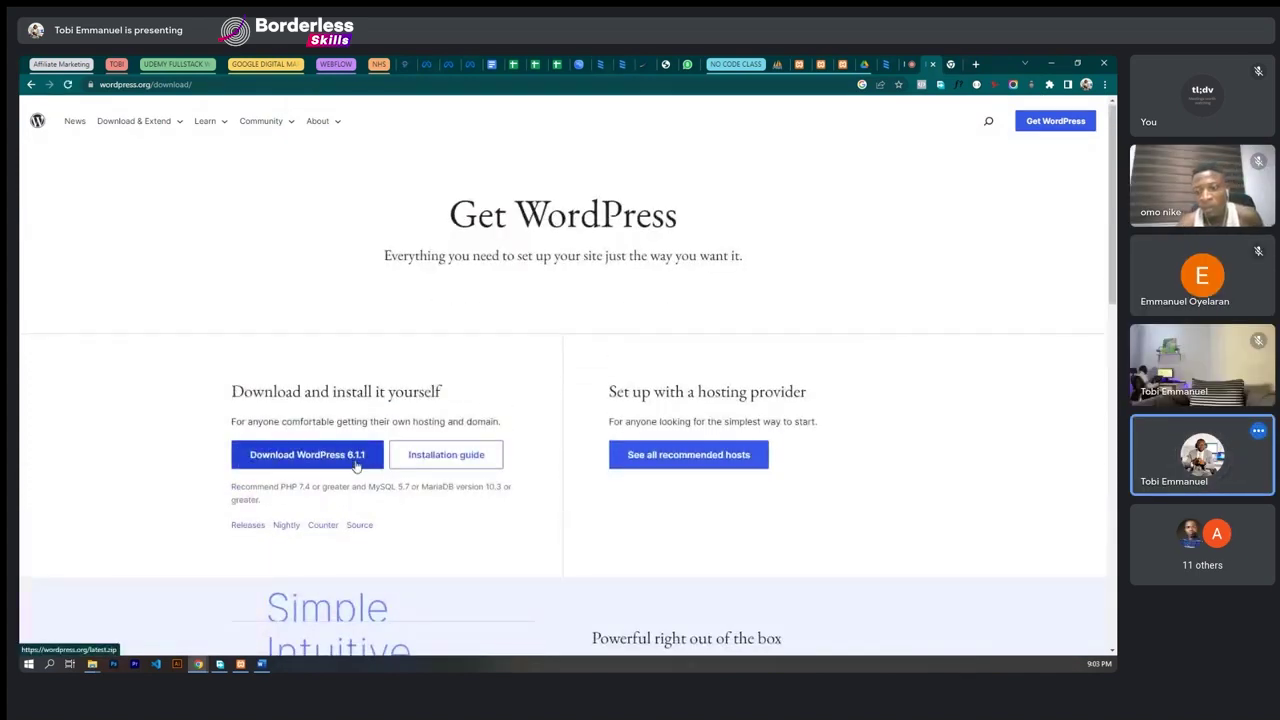
scroll(355, 466, "down", 2)
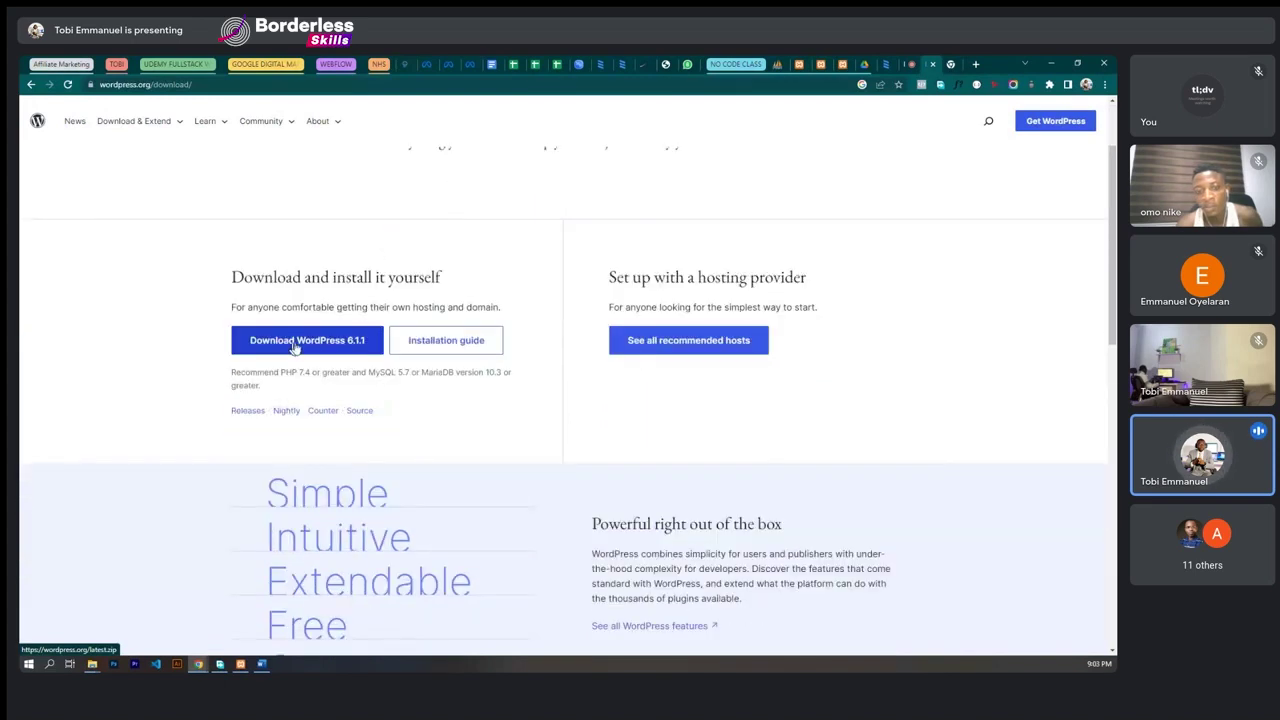
left_click(295, 342)
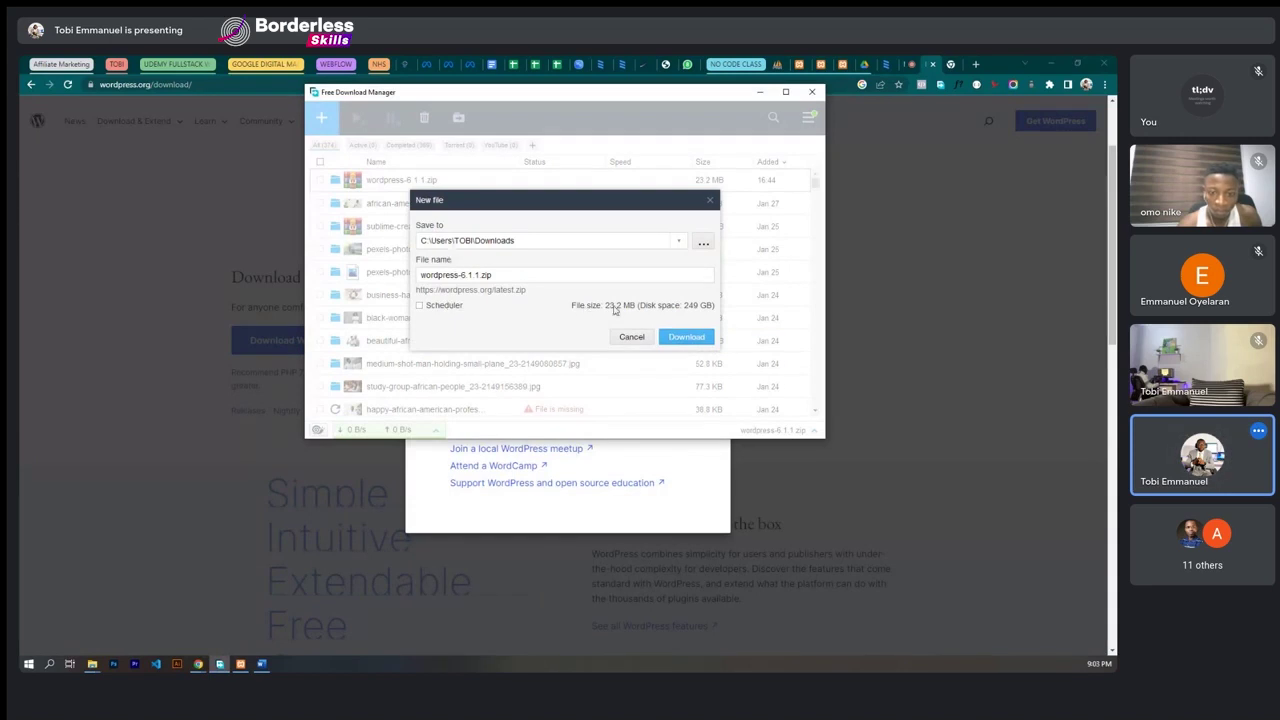
- Save wordpress-6.1.1.zip to Downloads and show the finished archive in File Explorer
left_click(670, 337)
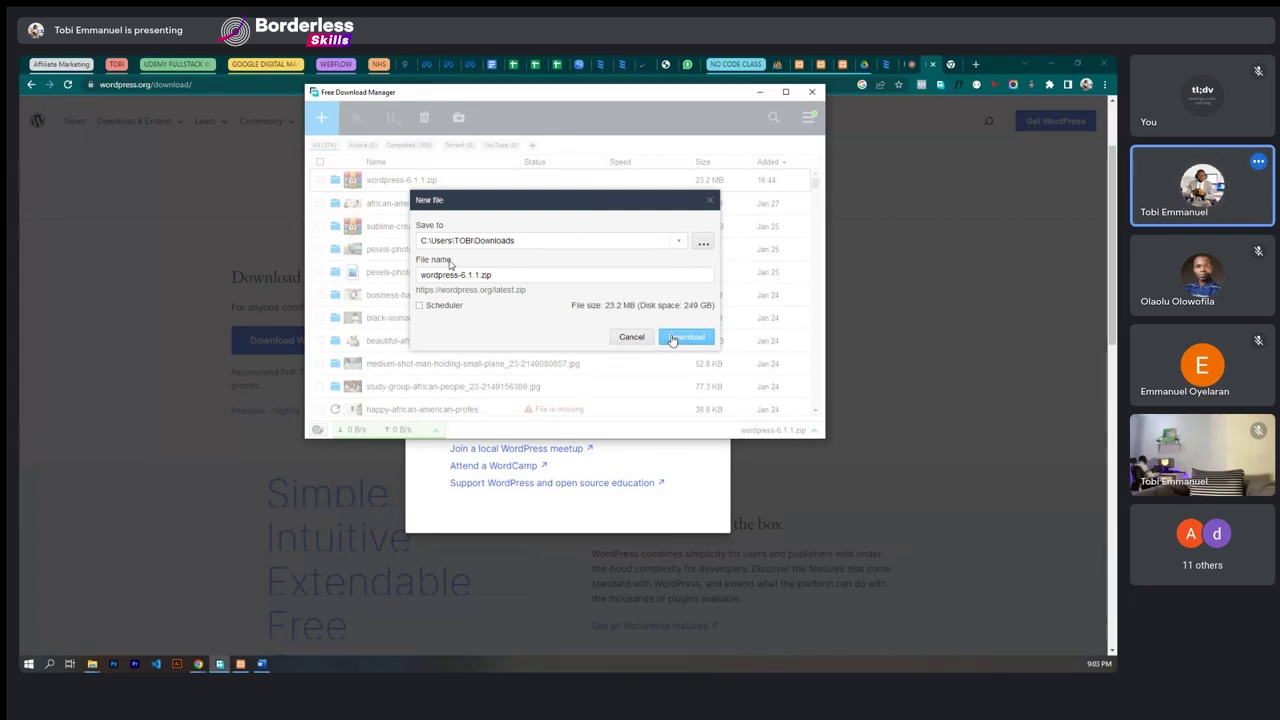
left_click(672, 338)
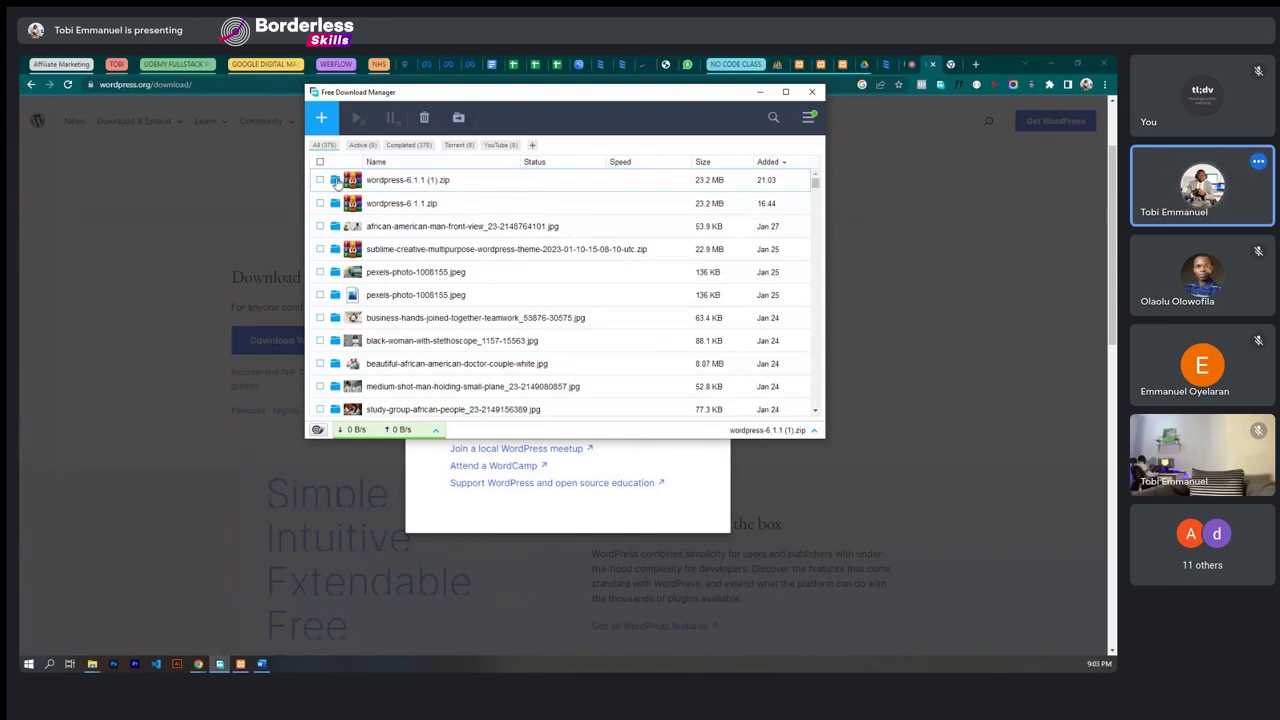
left_click(336, 181)
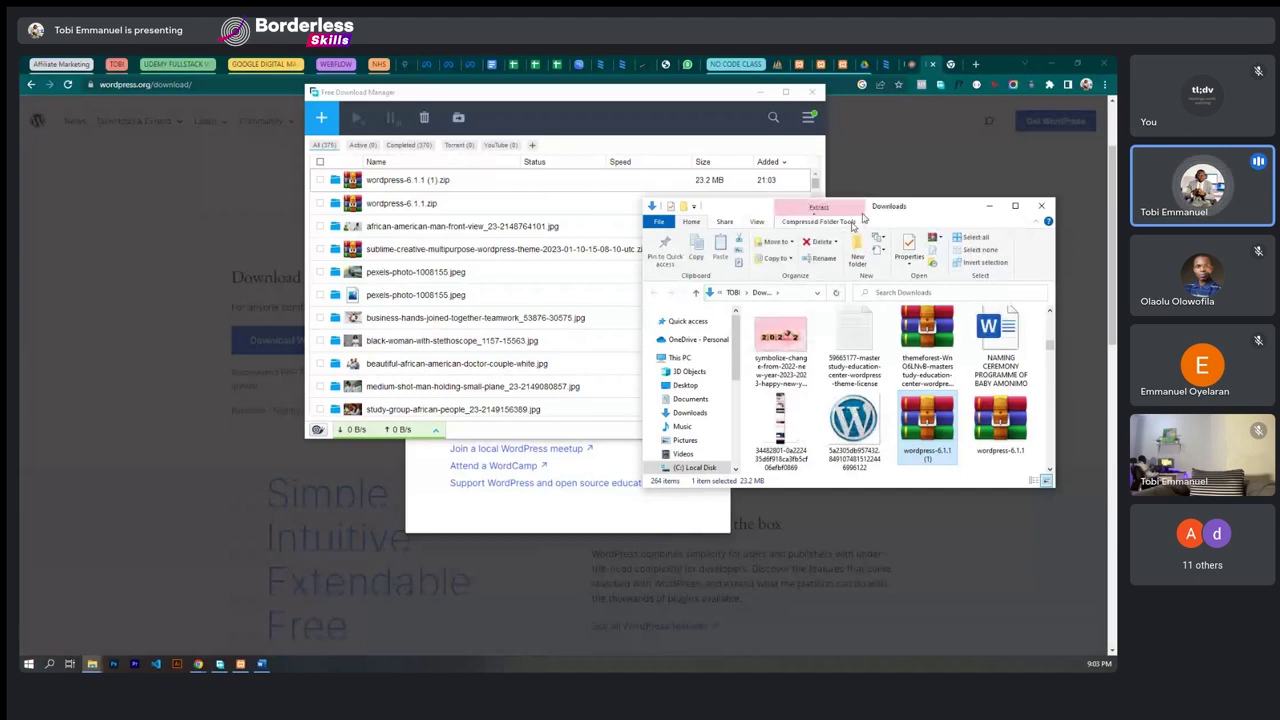
- Shift the Downloads window up and left, then bring the Word steps document back
left_click_drag(910, 209, 794, 174)
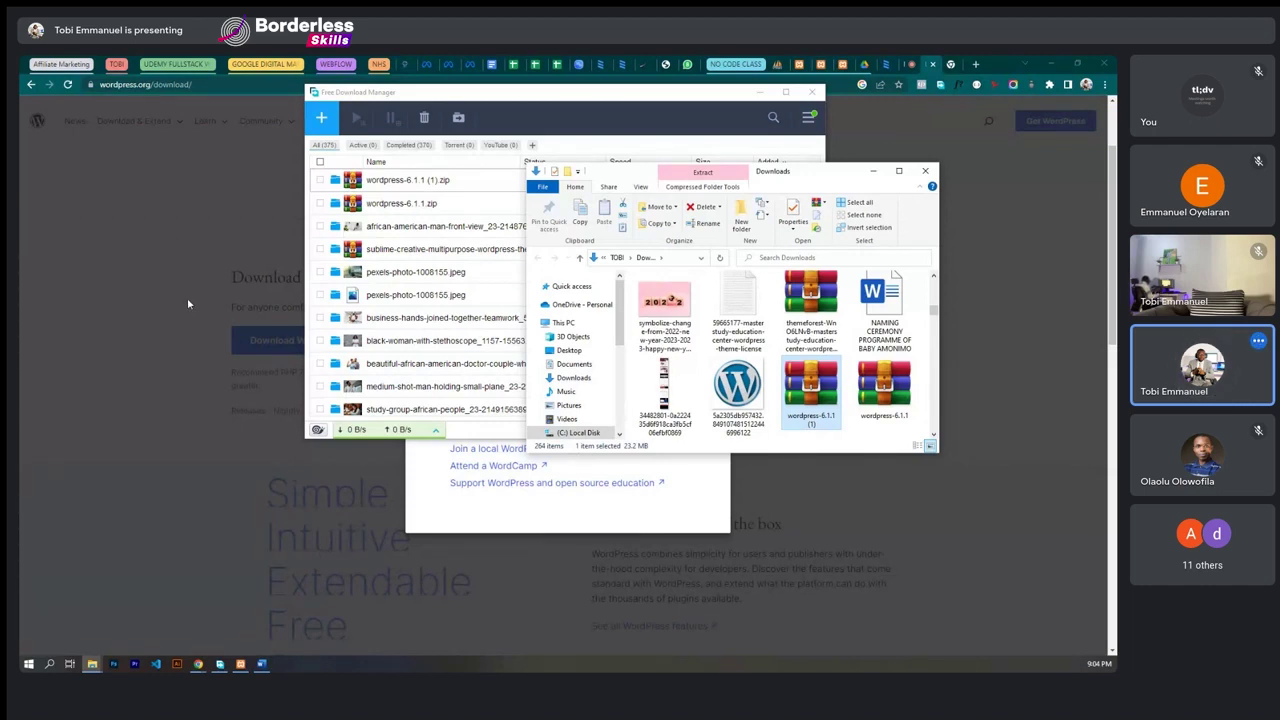
left_click(262, 664)
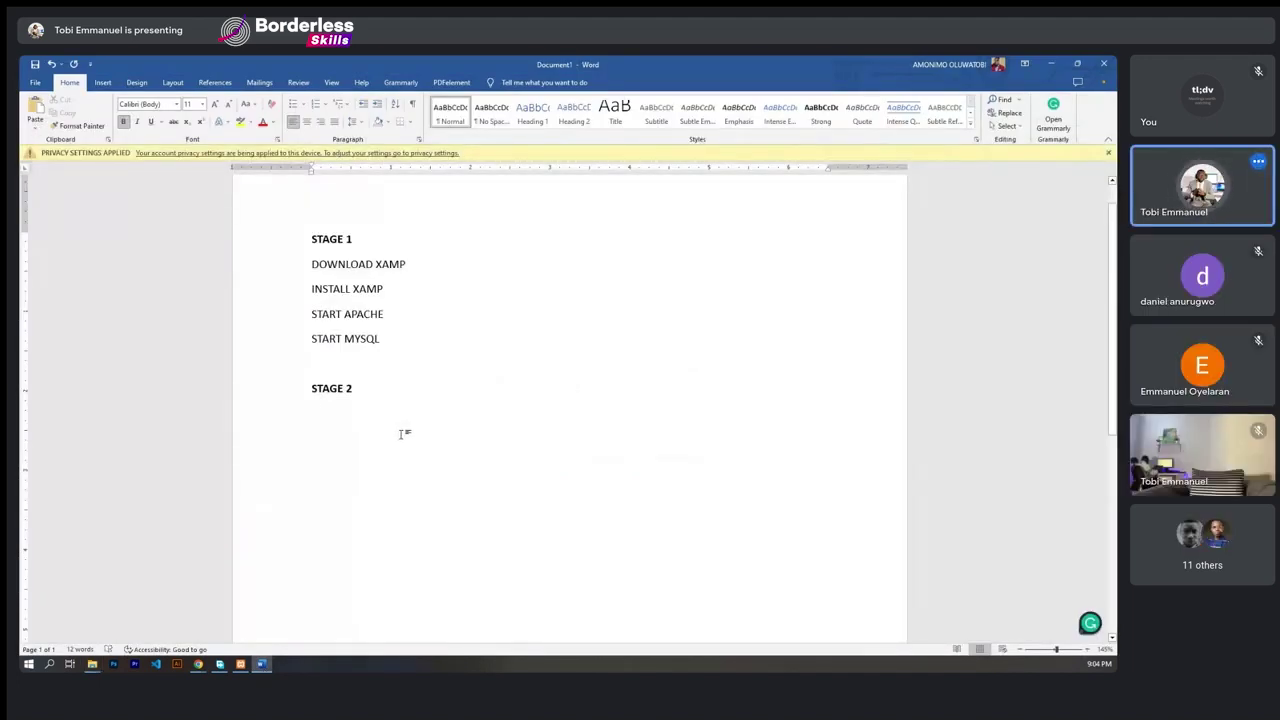
- Type DOWNLOAD WORDPRESS SETUP as the first STAGE 2 step in non-bold text
type("DOWNL")
key("BackSpace")
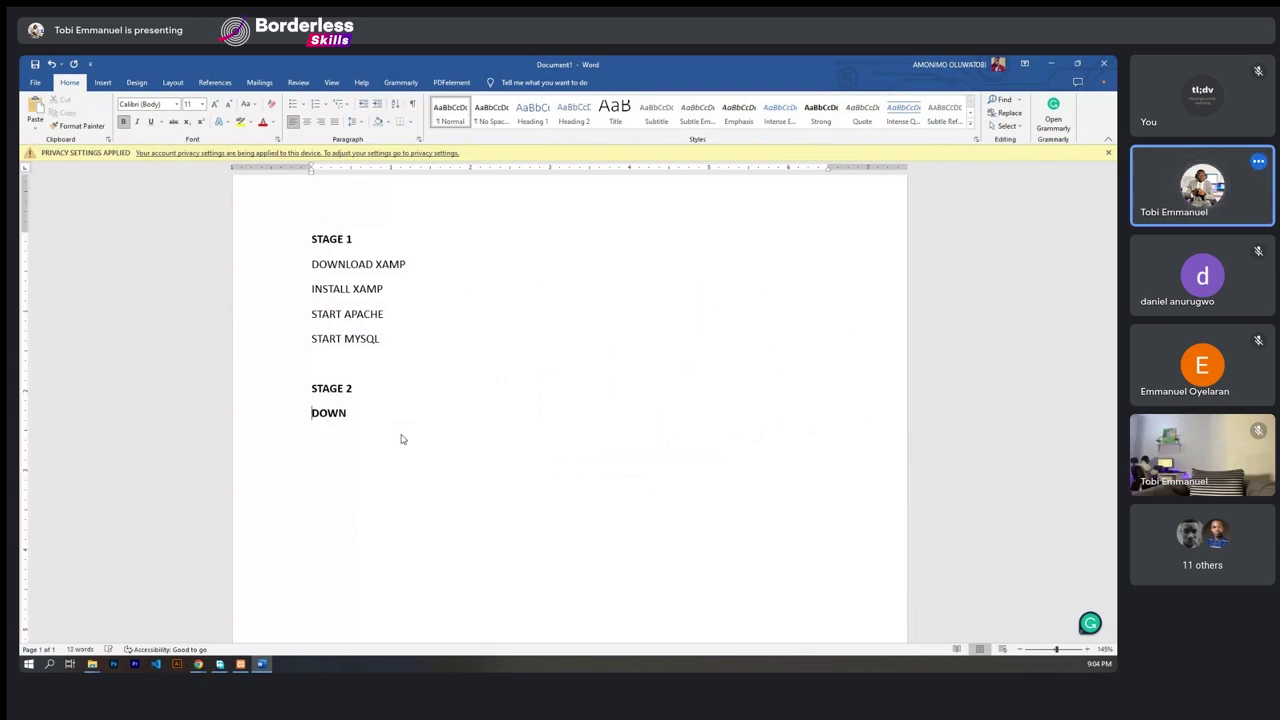
key("BackSpace")
key("BackSpace")
key("BackSpace")
key("BackSpace")
key("ctrl+b")
type("DOWNLOAD WORDPRE")
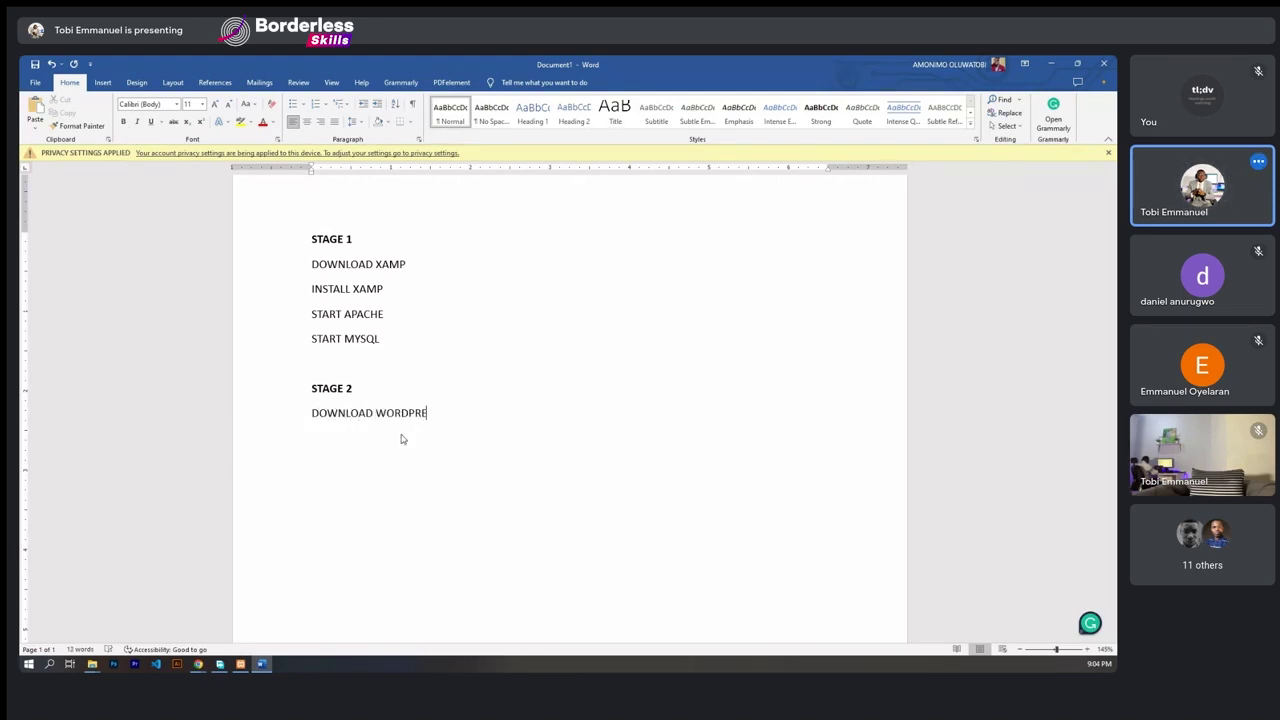
type("SS SETUP")
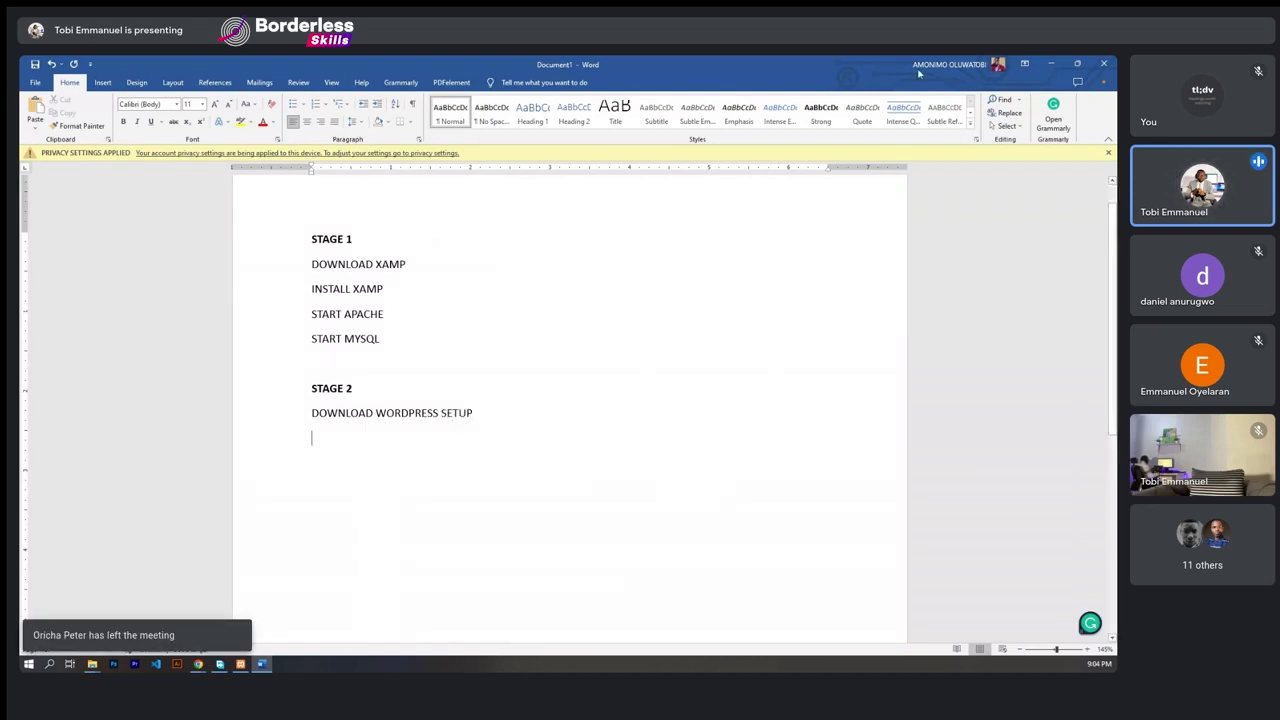
- Extract the wordpress-6.1.1 (1) zip with WinRAR into the suggested Downloads folder
left_click(1055, 64)
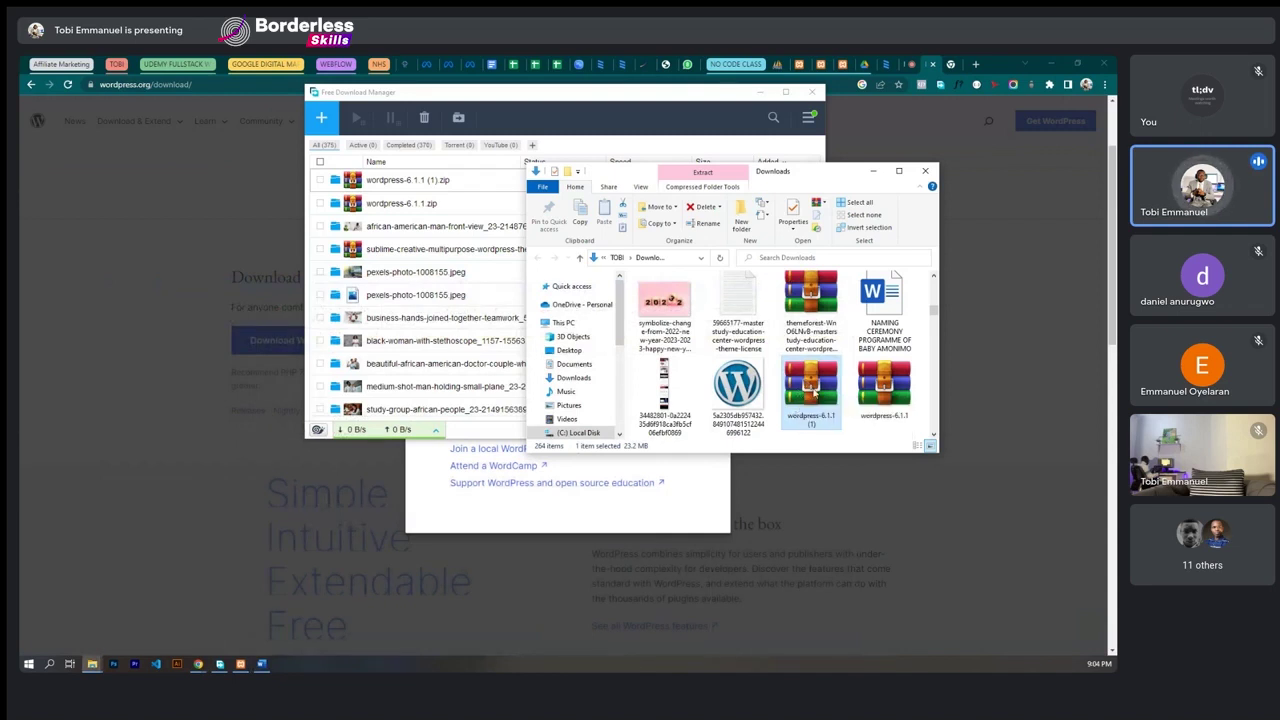
left_click(733, 302)
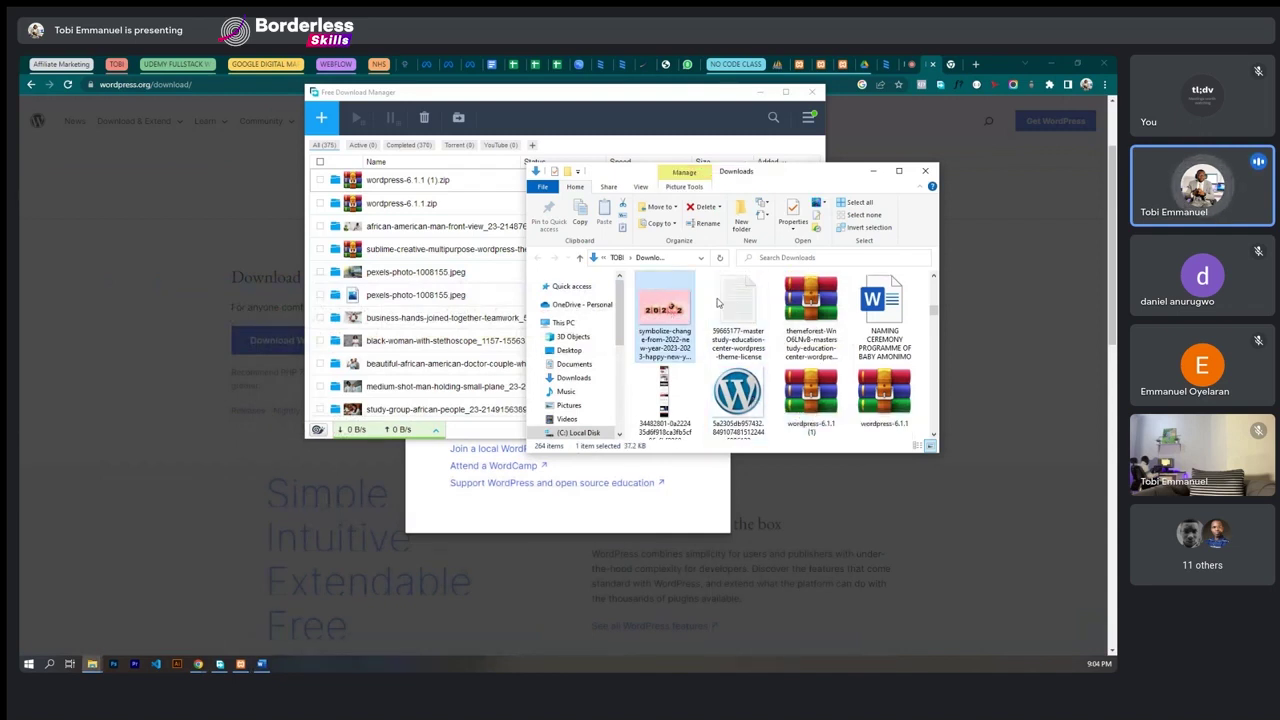
left_click_drag(808, 395, 803, 390)
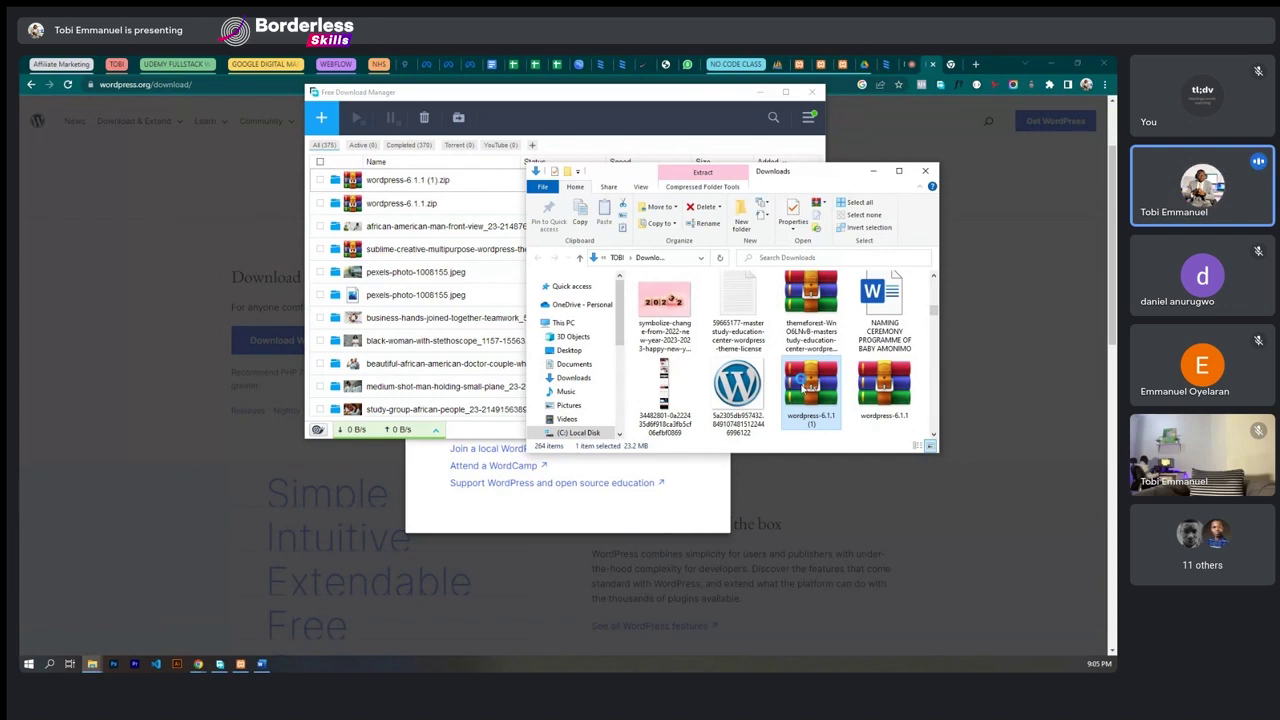
right_click(803, 381)
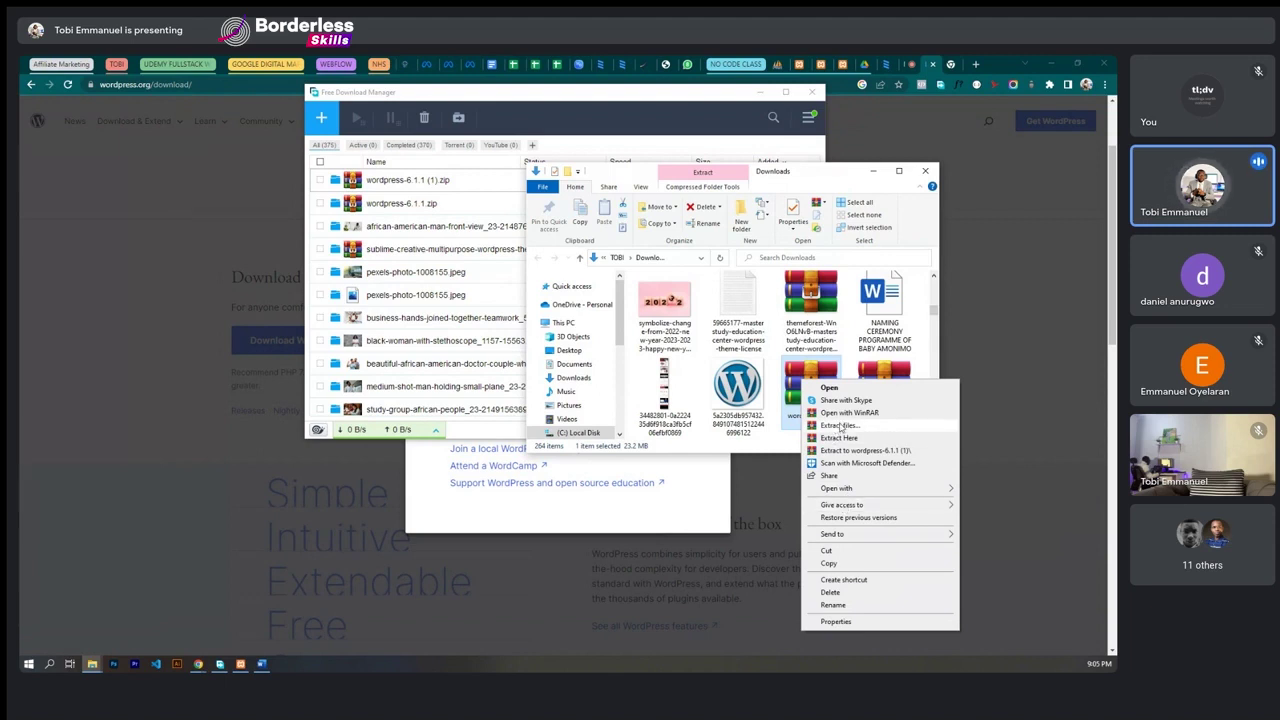
left_click(840, 426)
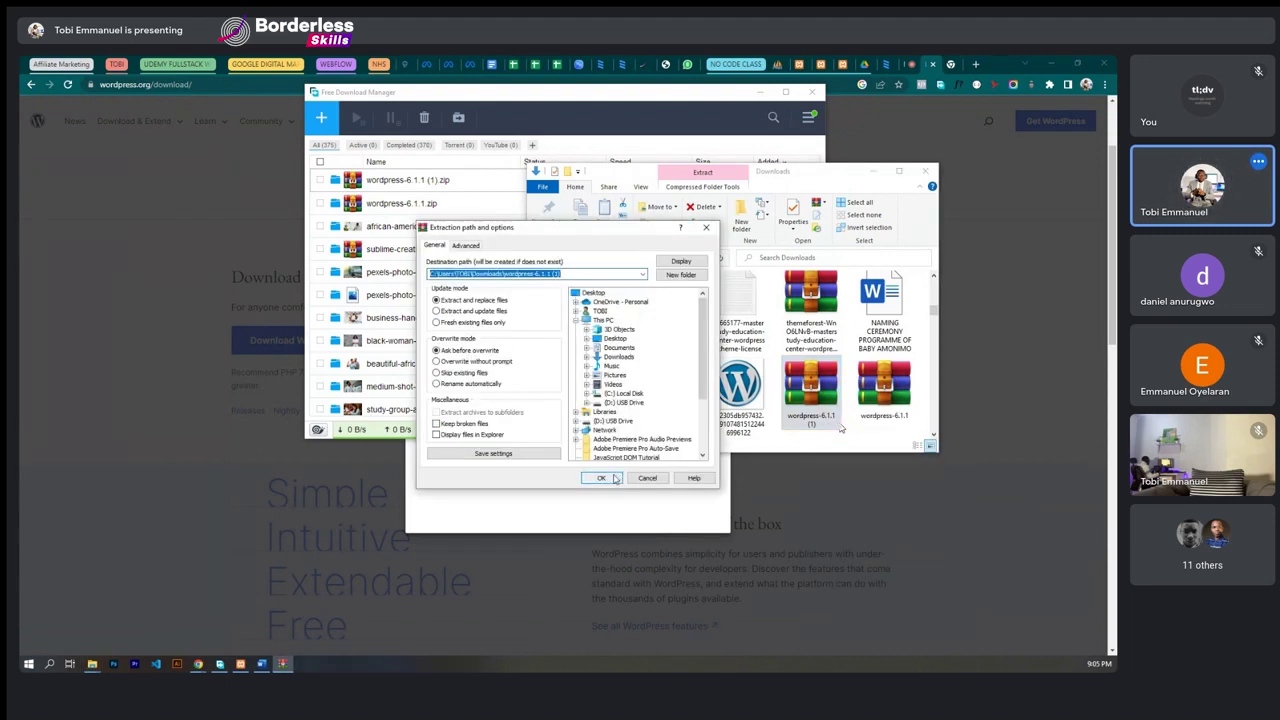
left_click(614, 479)
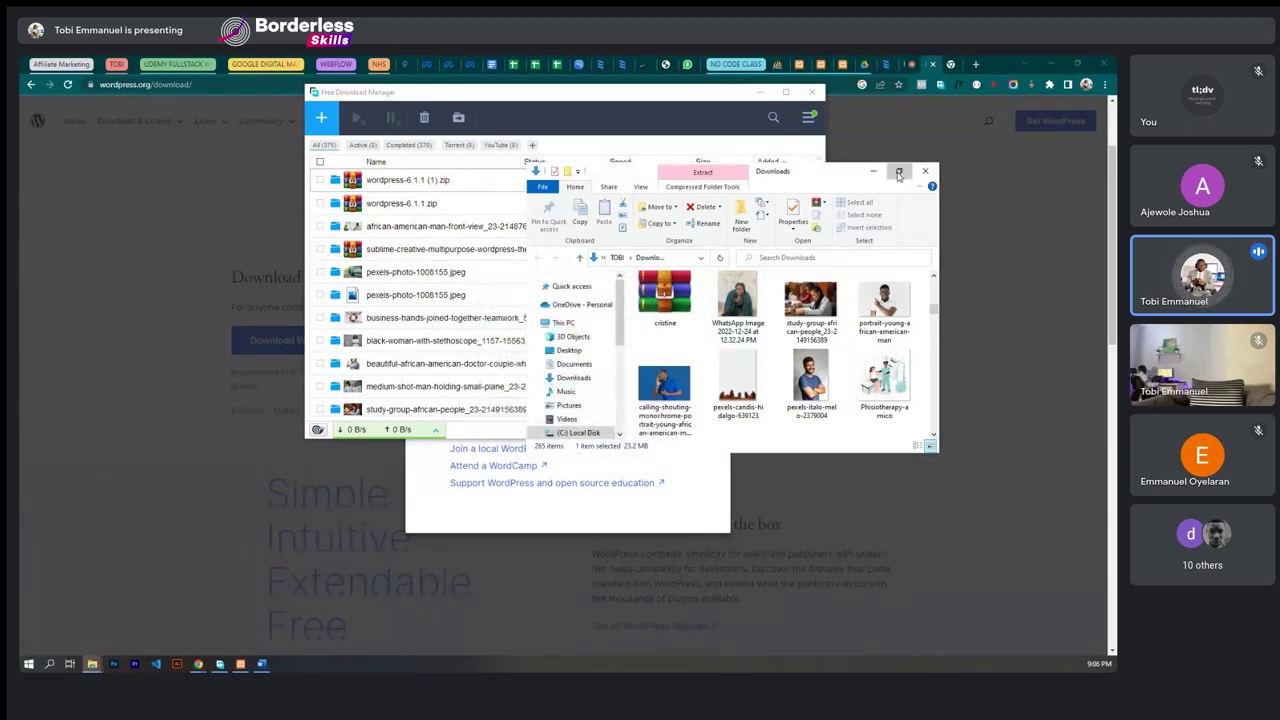
- Check the extracted wordpress-6.1.1 (1) folder in a maximized window, then return to Word
left_click(899, 174)
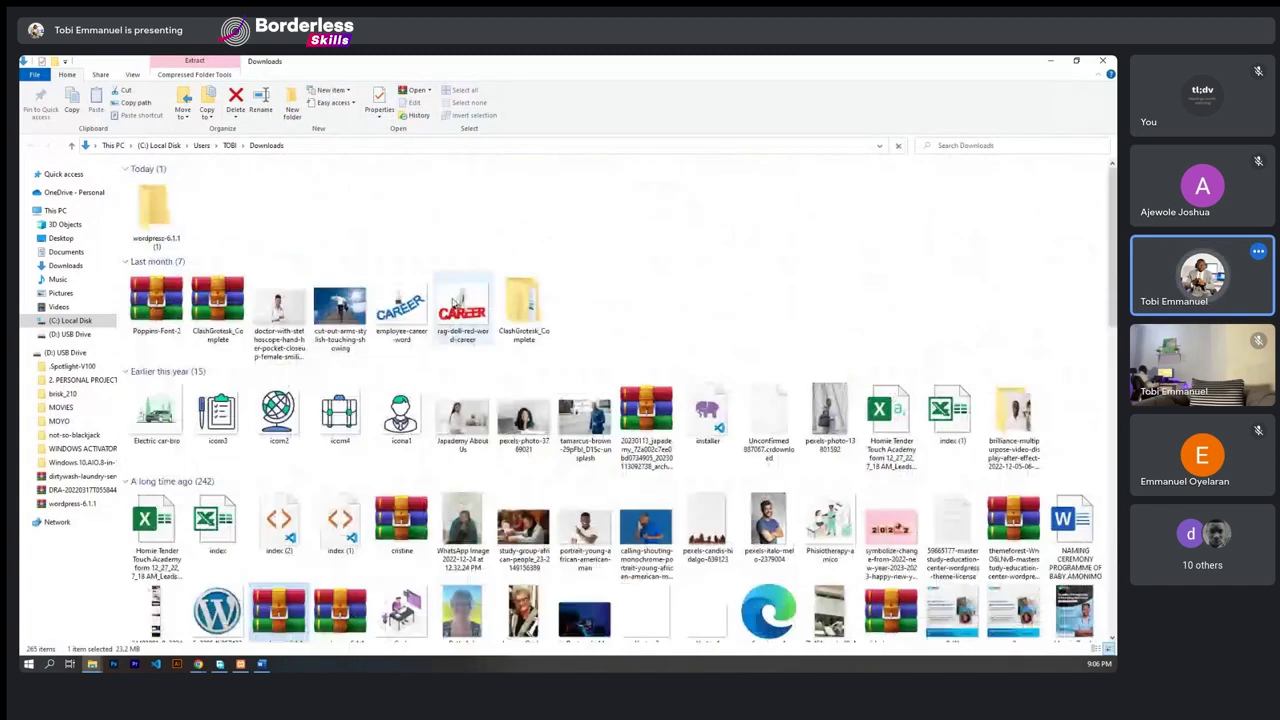
left_click(160, 216)
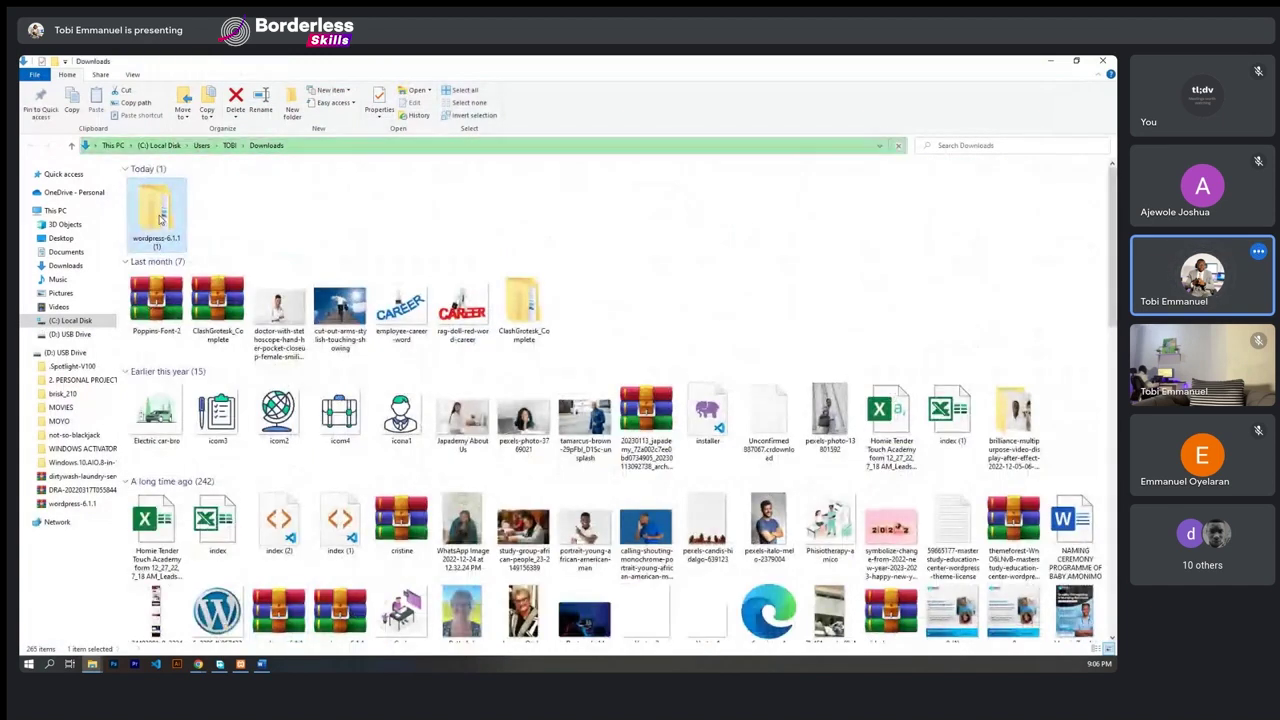
left_click(1080, 62)
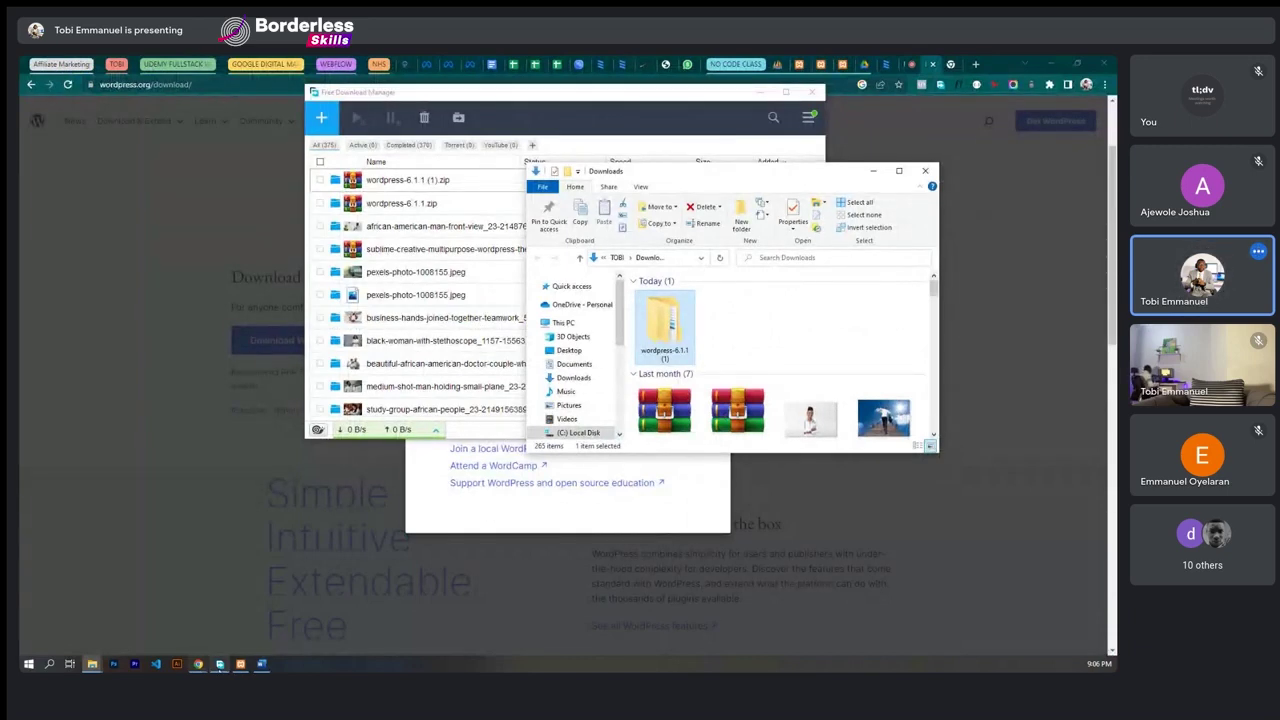
left_click(262, 664)
- Add UNZIP WORDPRESS FILE as the second STAGE 2 step and start a new line
type("UNZIP FIL")
key("BackSpace")
key("BackSpace")
key("BackSpace")
key("BackSpace")
type("WORDPRESS FILE")
key("Return")
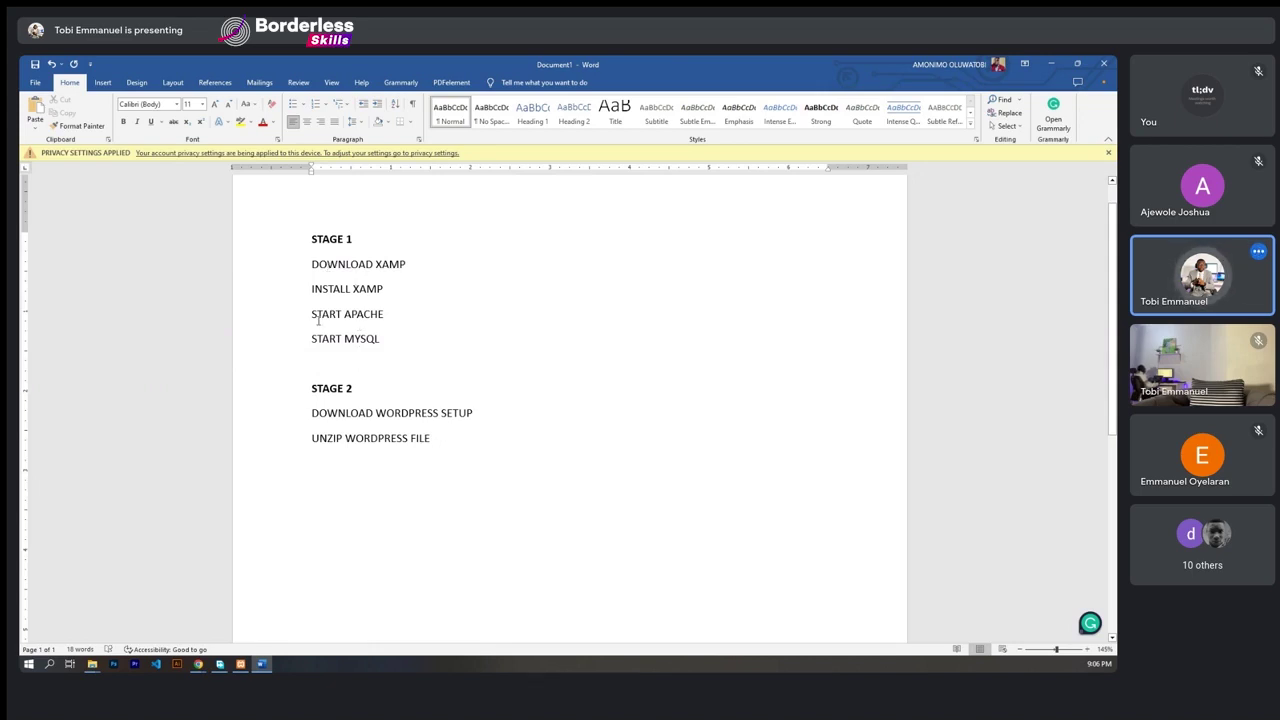
left_click(1051, 65)
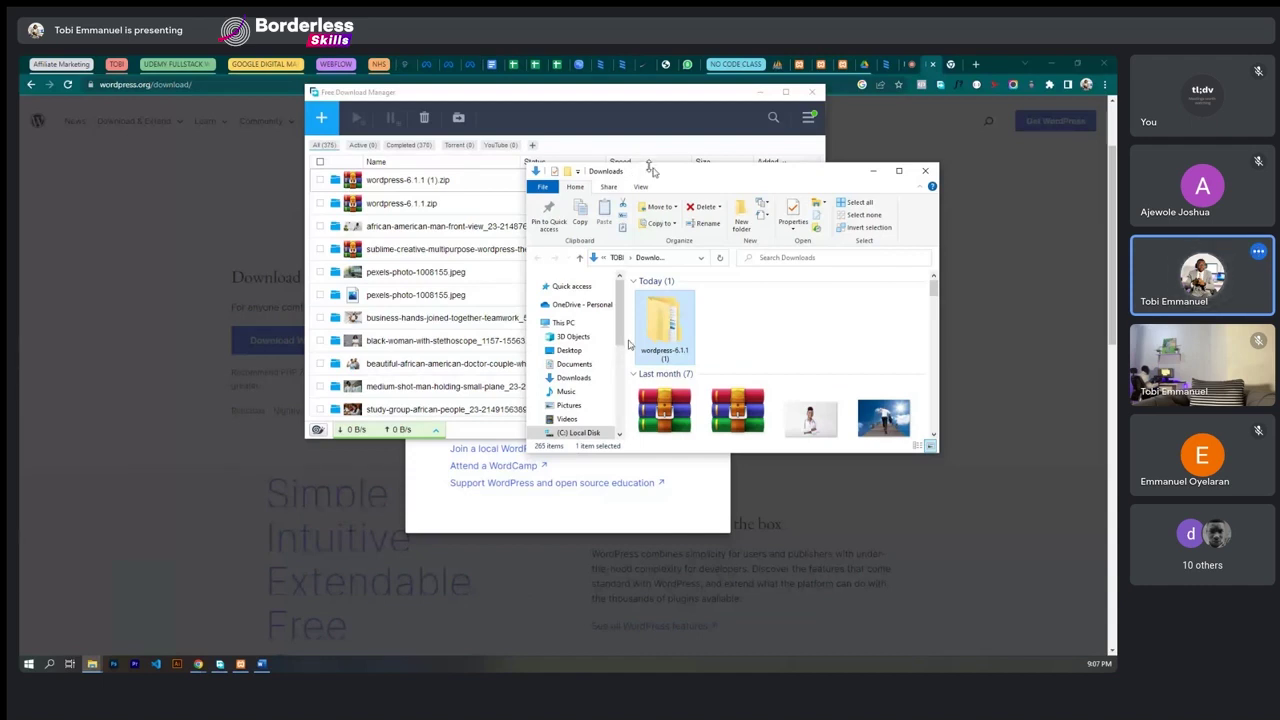
left_click_drag(653, 168, 763, 187)
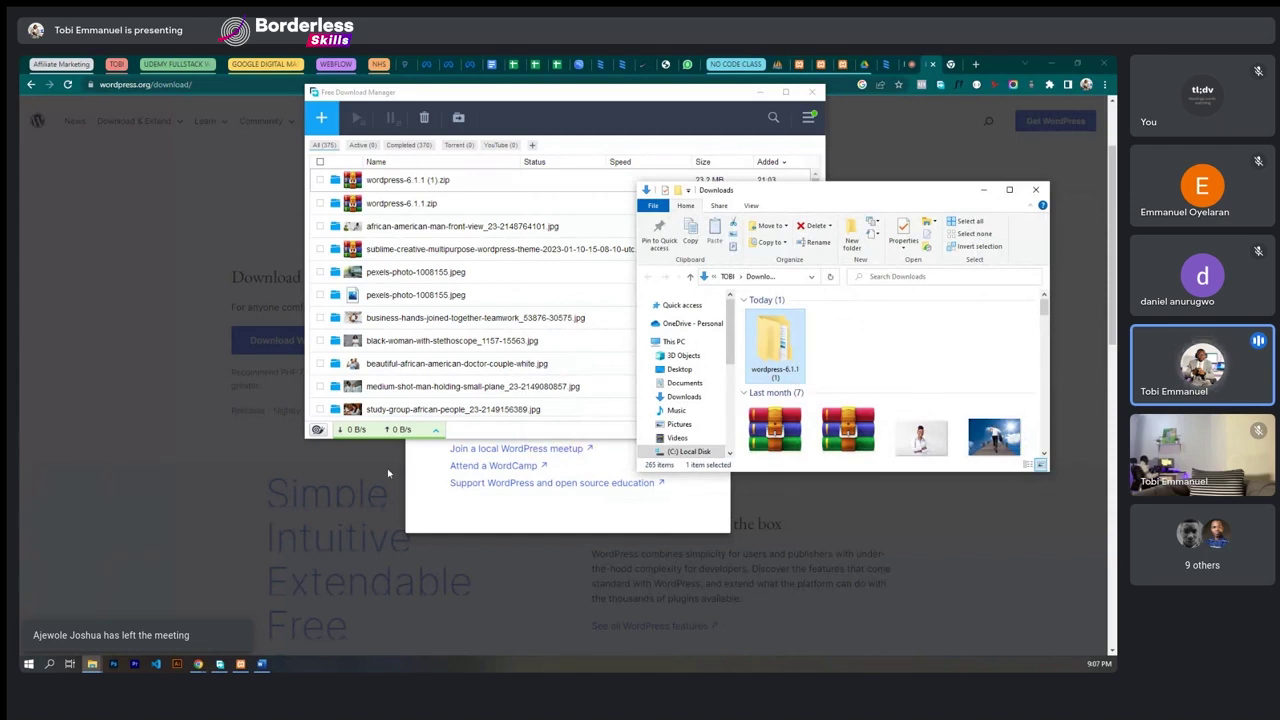
left_click(261, 664)
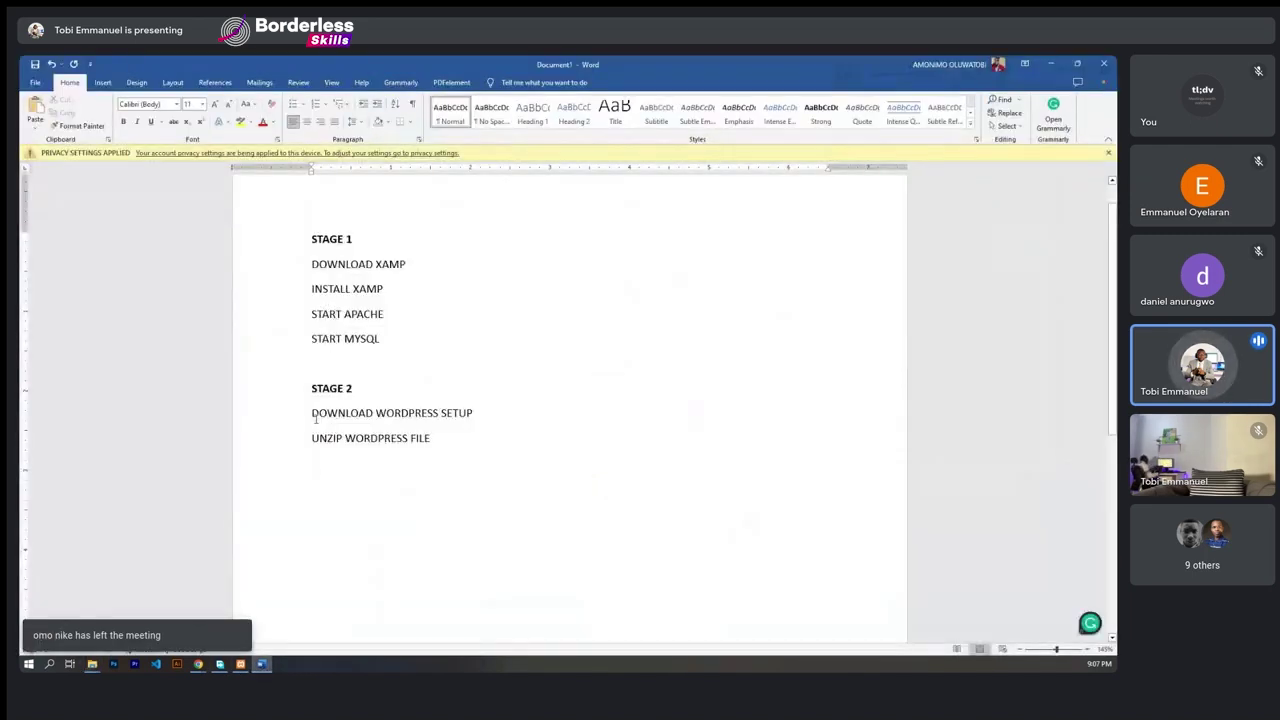
left_click_drag(312, 414, 438, 450)
left_click(438, 450)
left_click_drag(310, 238, 386, 345)
left_click(384, 339)
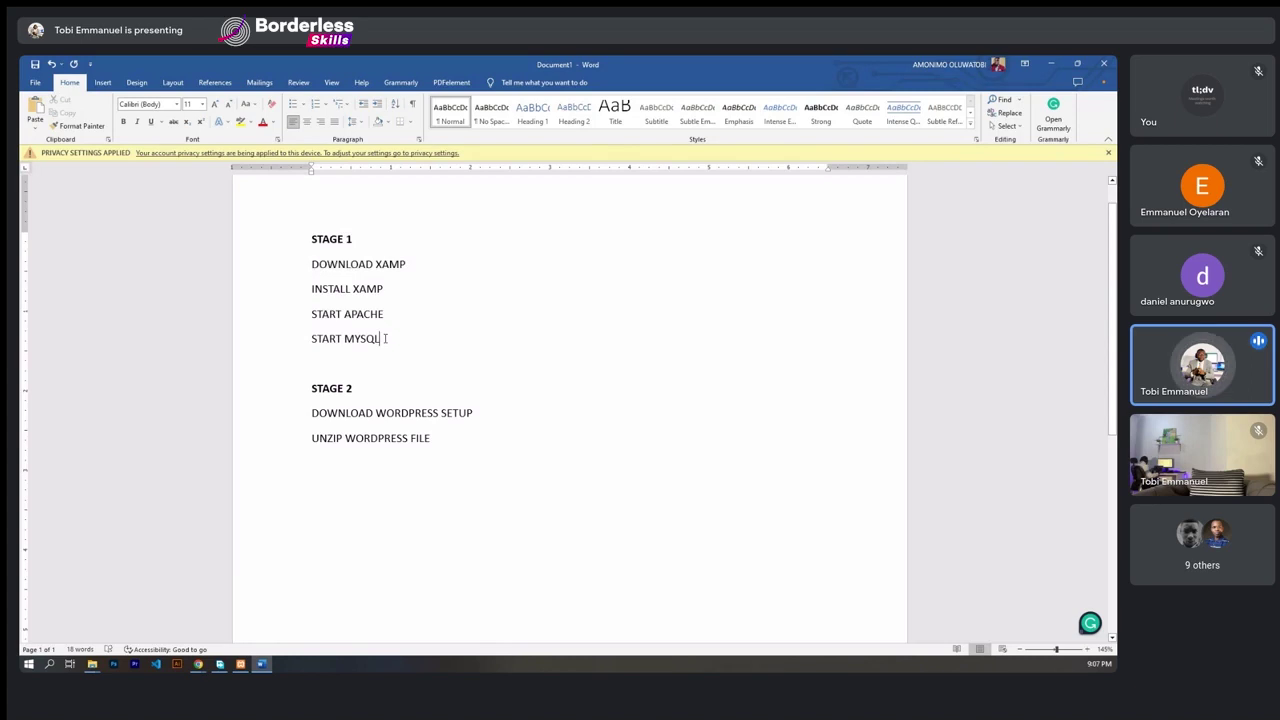
left_click(240, 664)
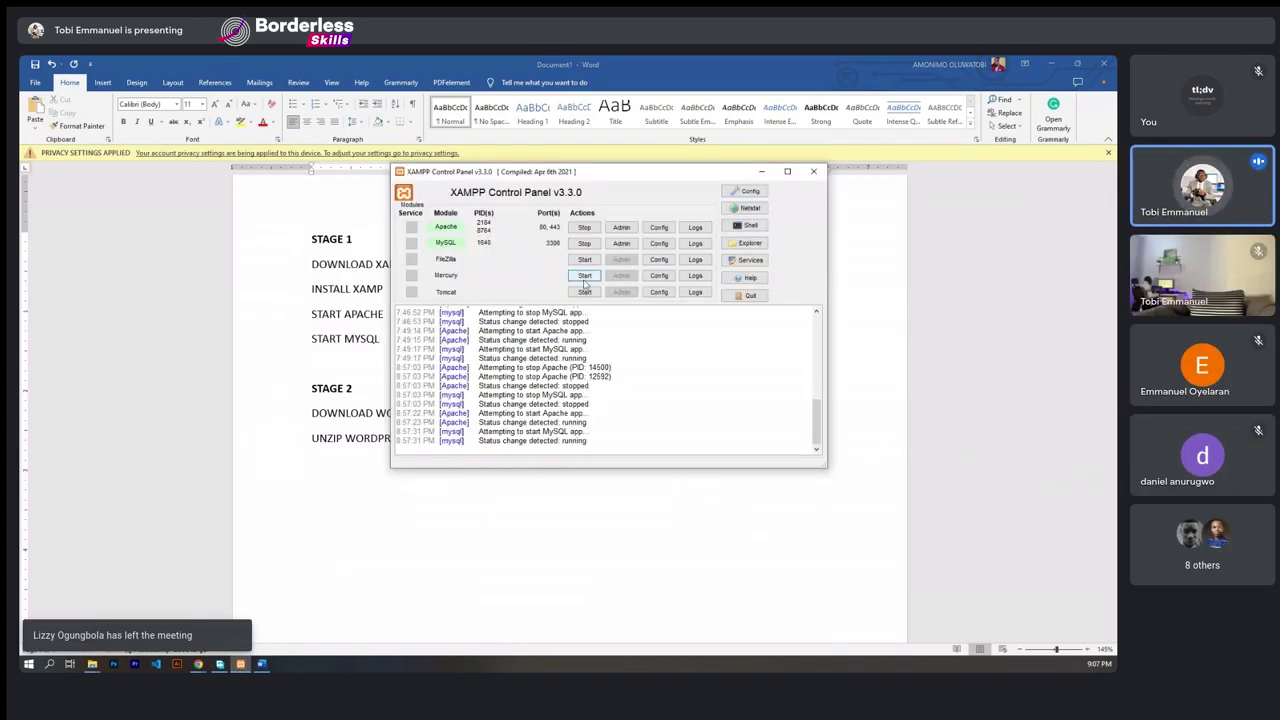
left_click(349, 302)
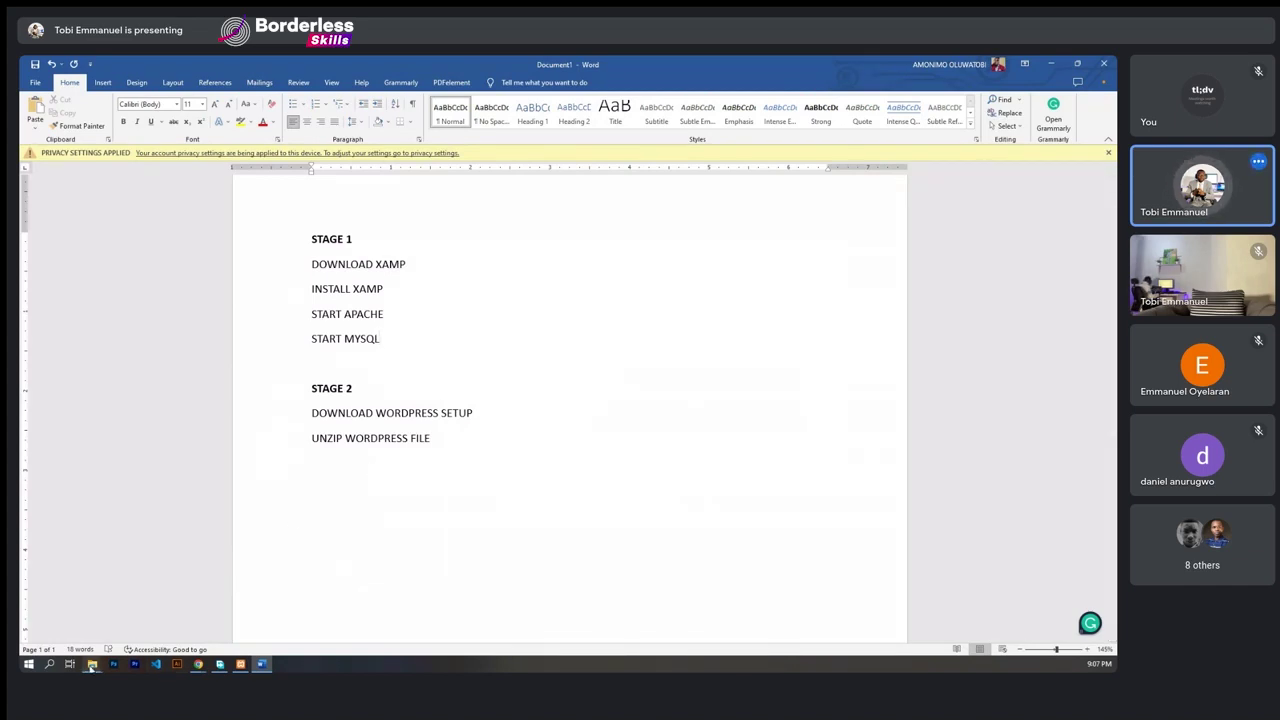
mouse_move(91, 664)
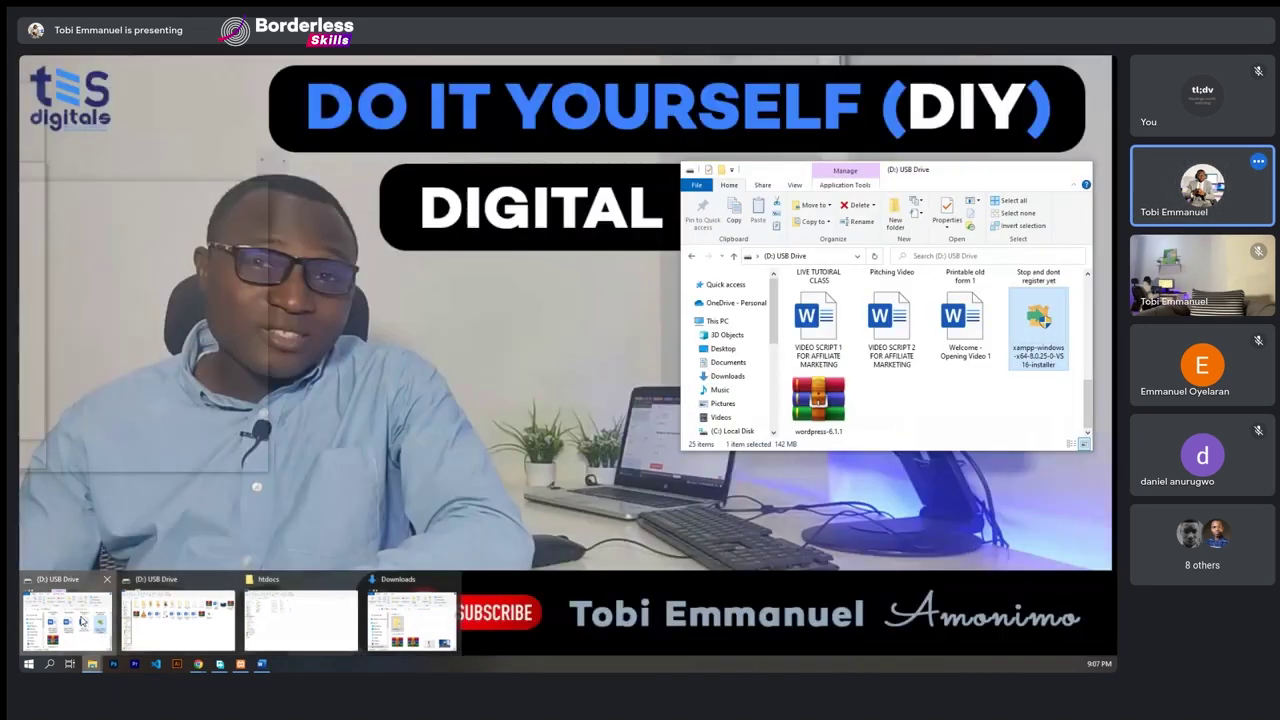
- Navigate the USB Drive window to C:\xampp\htdocs, then shrink it so Word shows behind
left_click(84, 623)
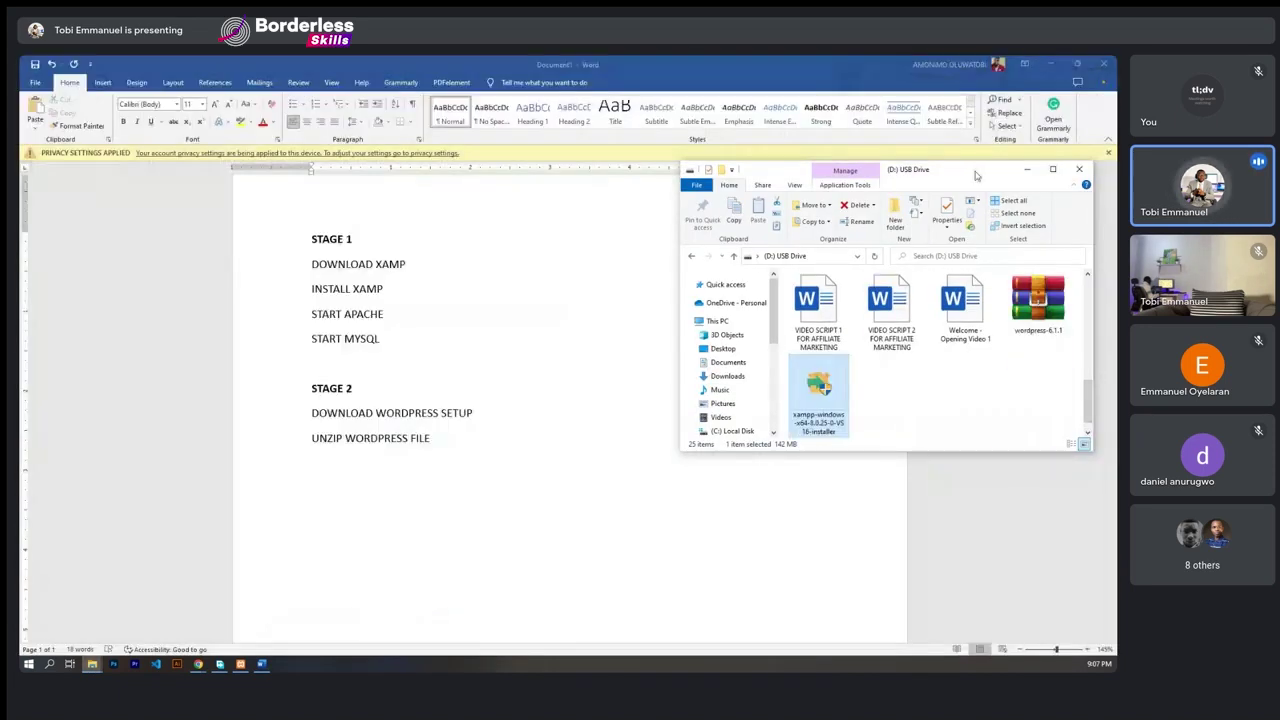
left_click_drag(976, 176, 667, 158)
double_click(730, 150)
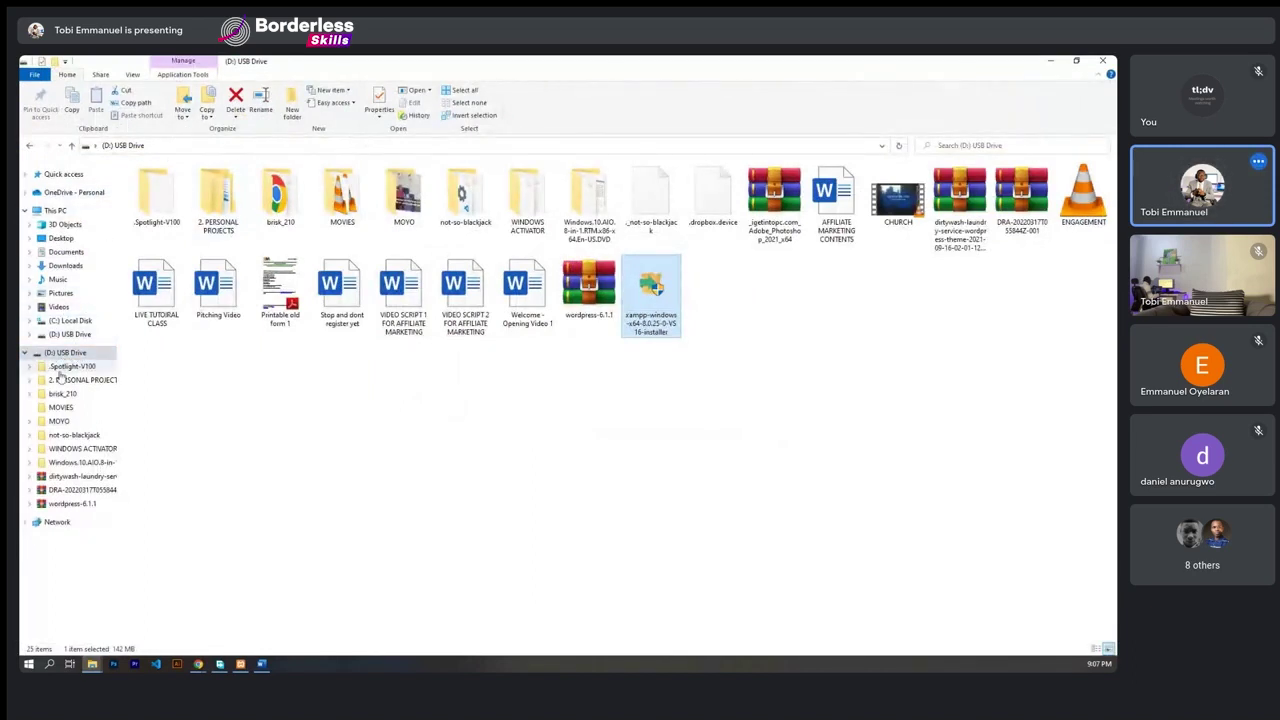
left_click(62, 321)
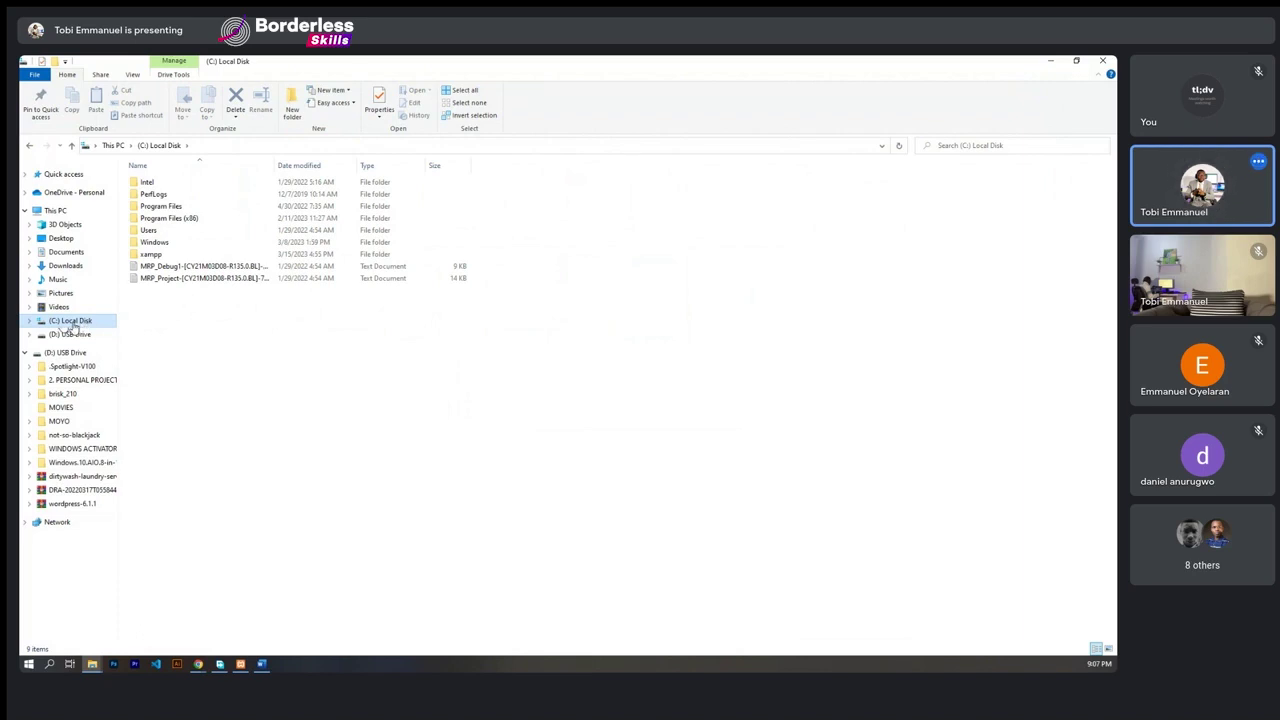
double_click(152, 256)
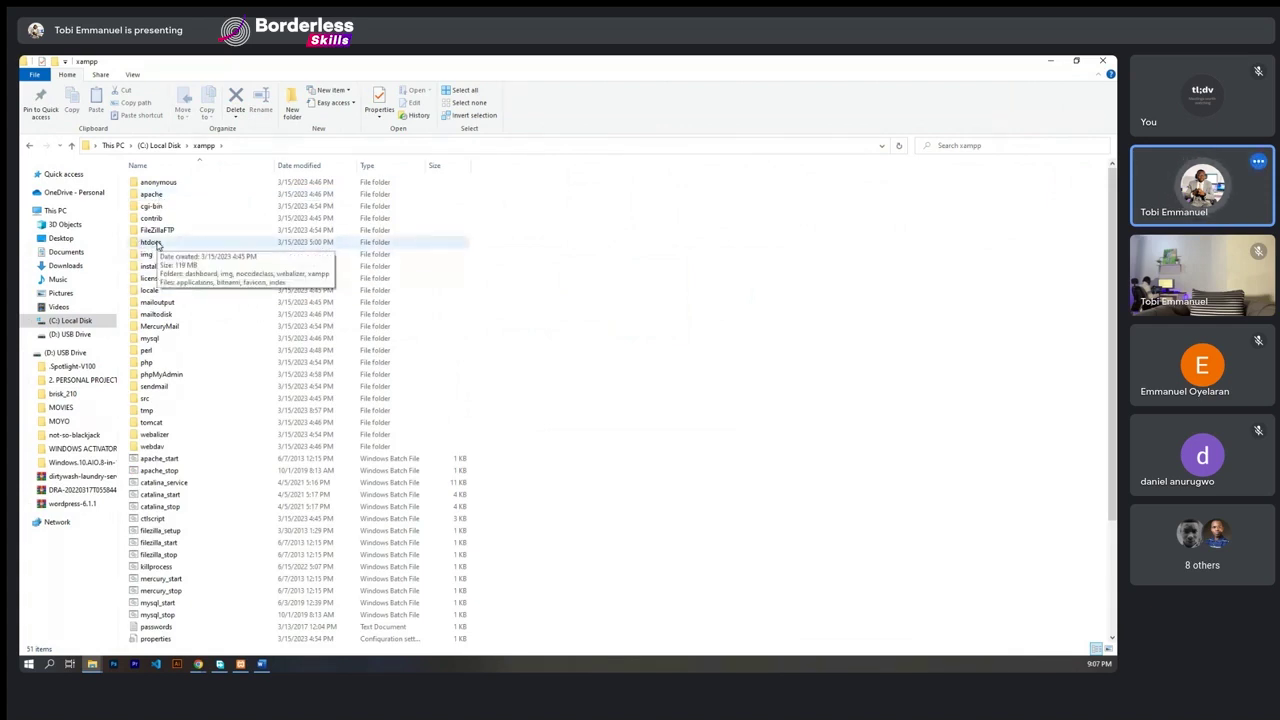
left_click(157, 245)
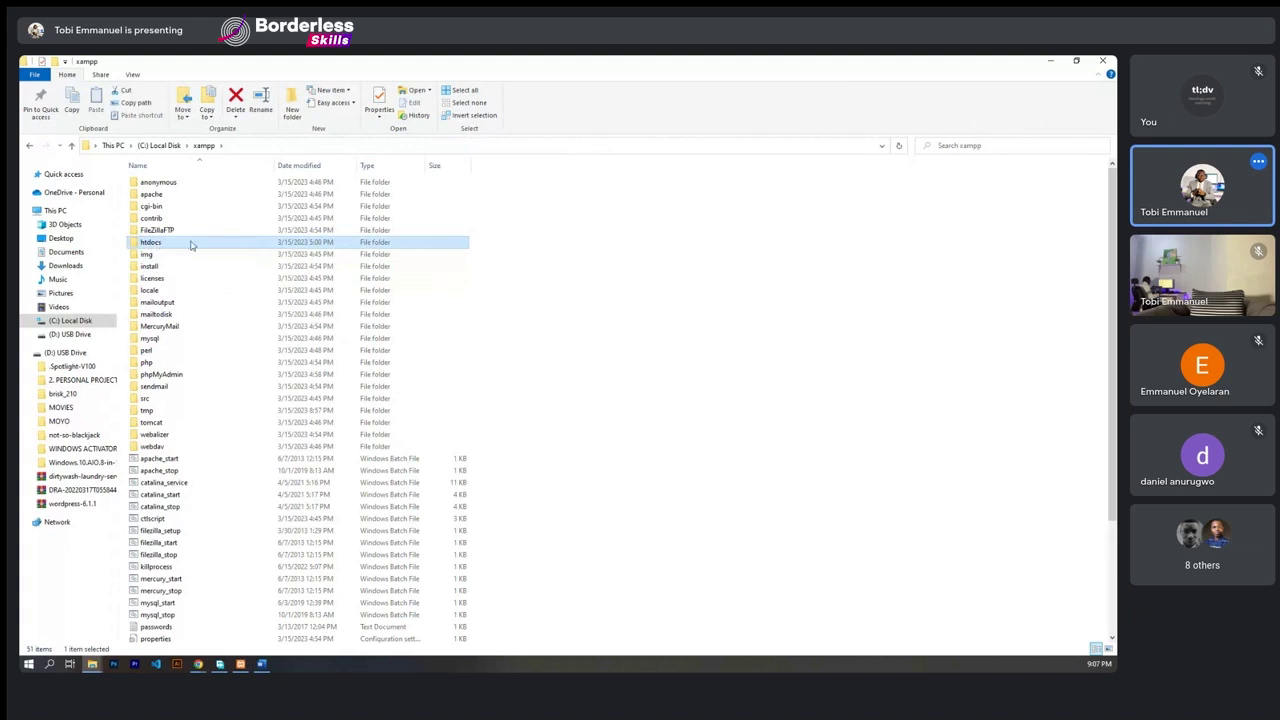
right_click(189, 243)
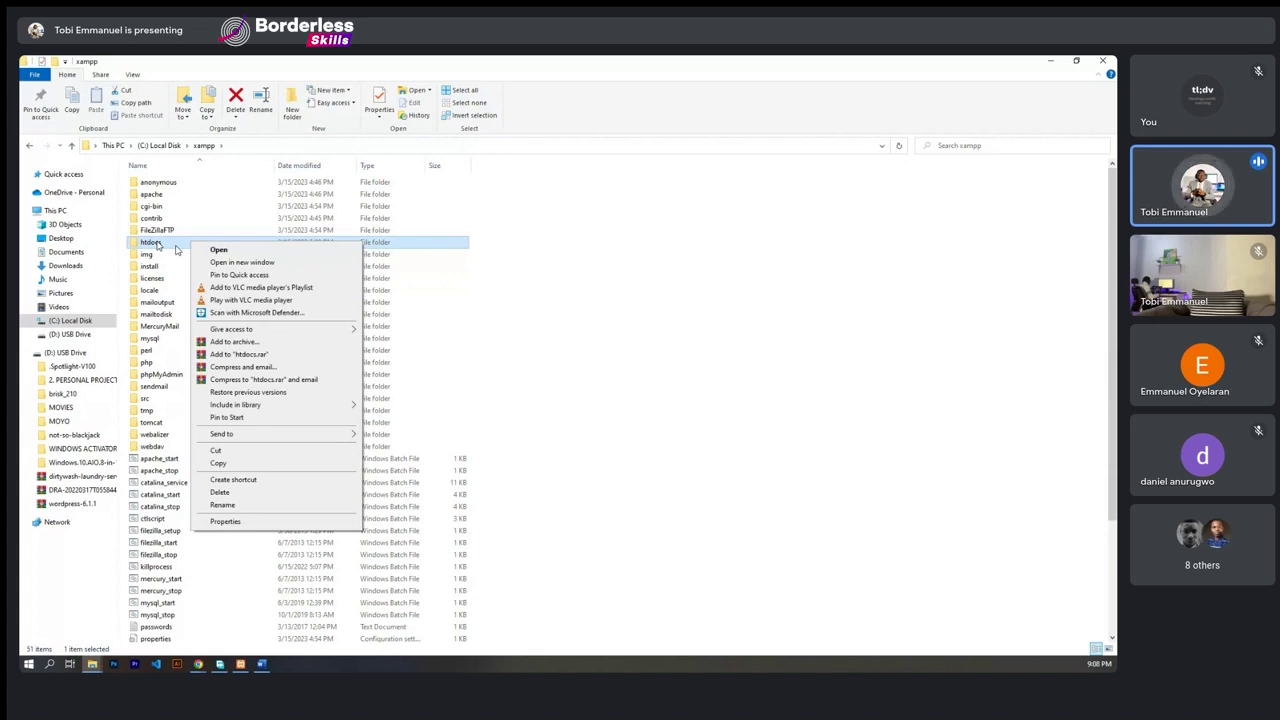
left_click(218, 249)
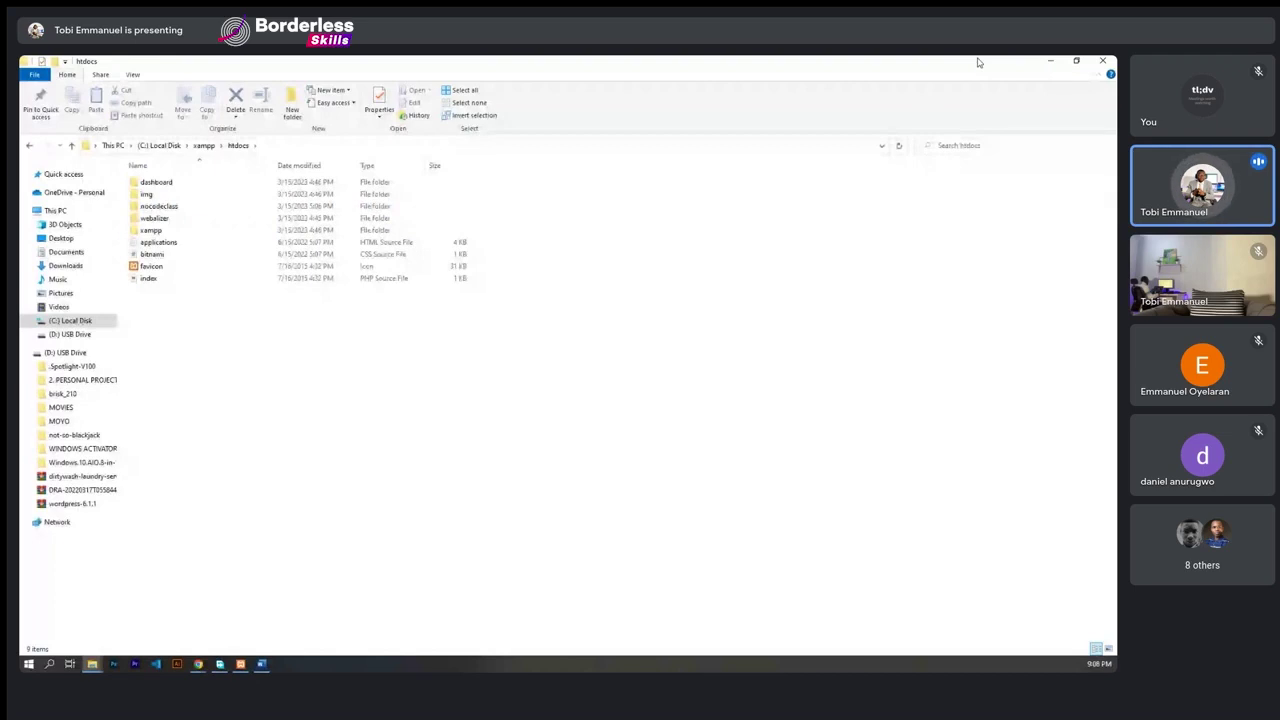
left_click_drag(978, 62, 785, 200)
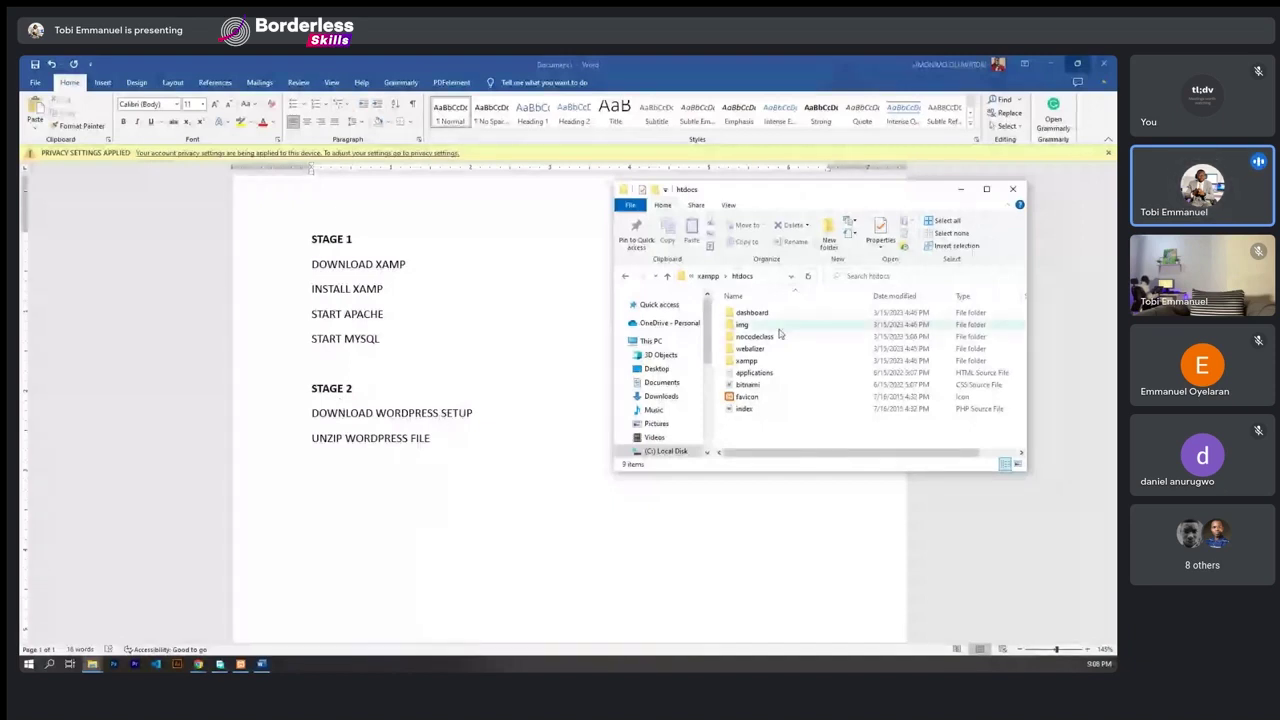
- Drag the wordpress-6.1.1 (1) folder from Downloads into C:\xampp\htdocs and select it there
left_click(92, 664)
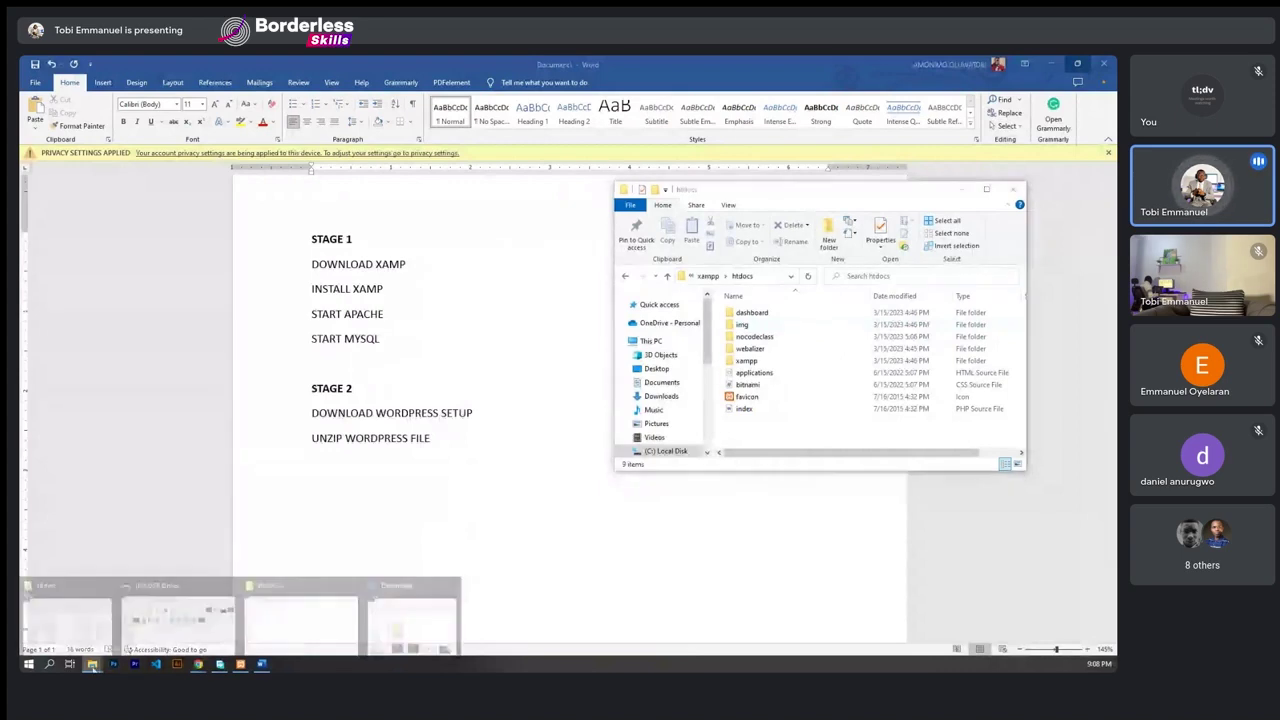
mouse_move(381, 597)
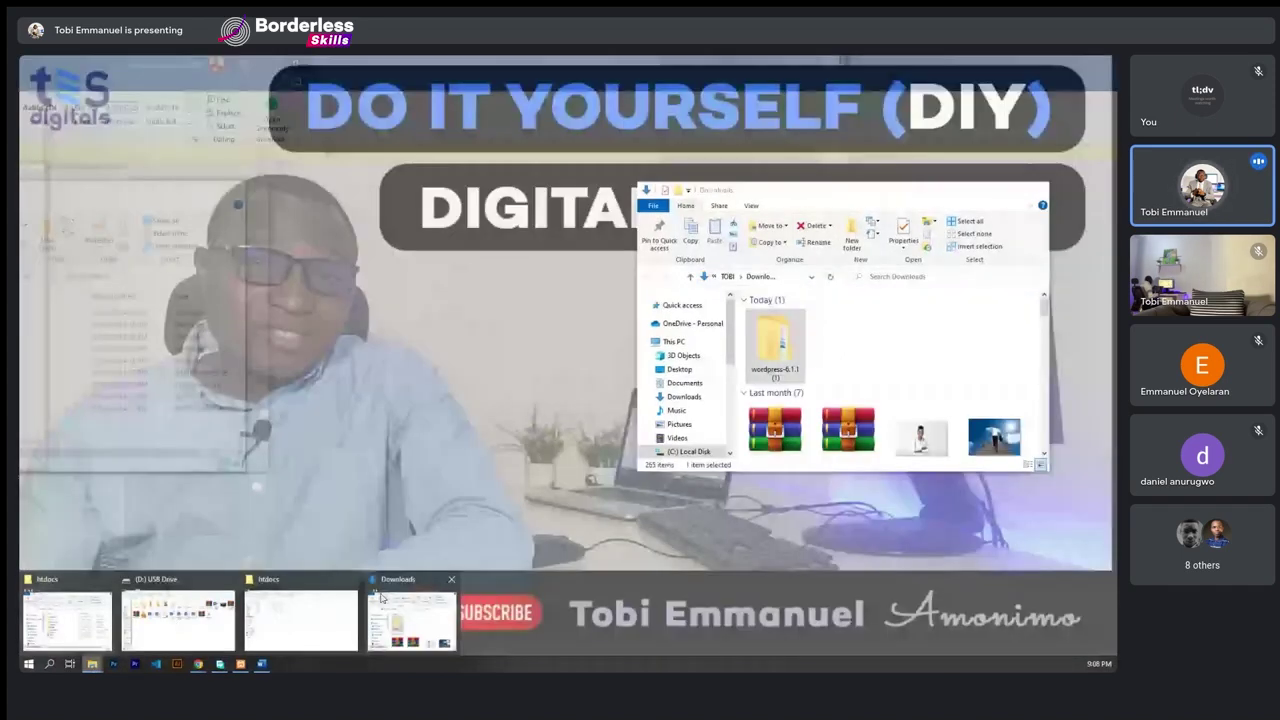
mouse_move(135, 610)
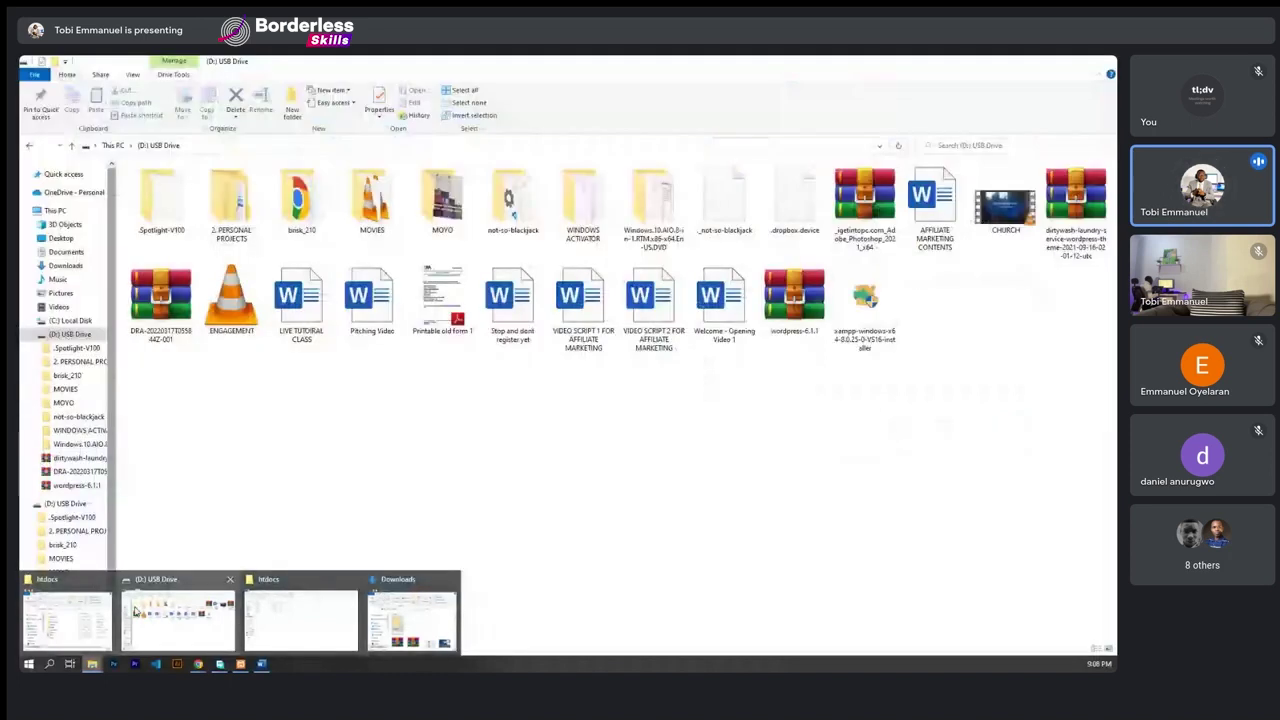
left_click(405, 619)
left_click_drag(814, 190, 396, 195)
left_click_drag(335, 340, 758, 429)
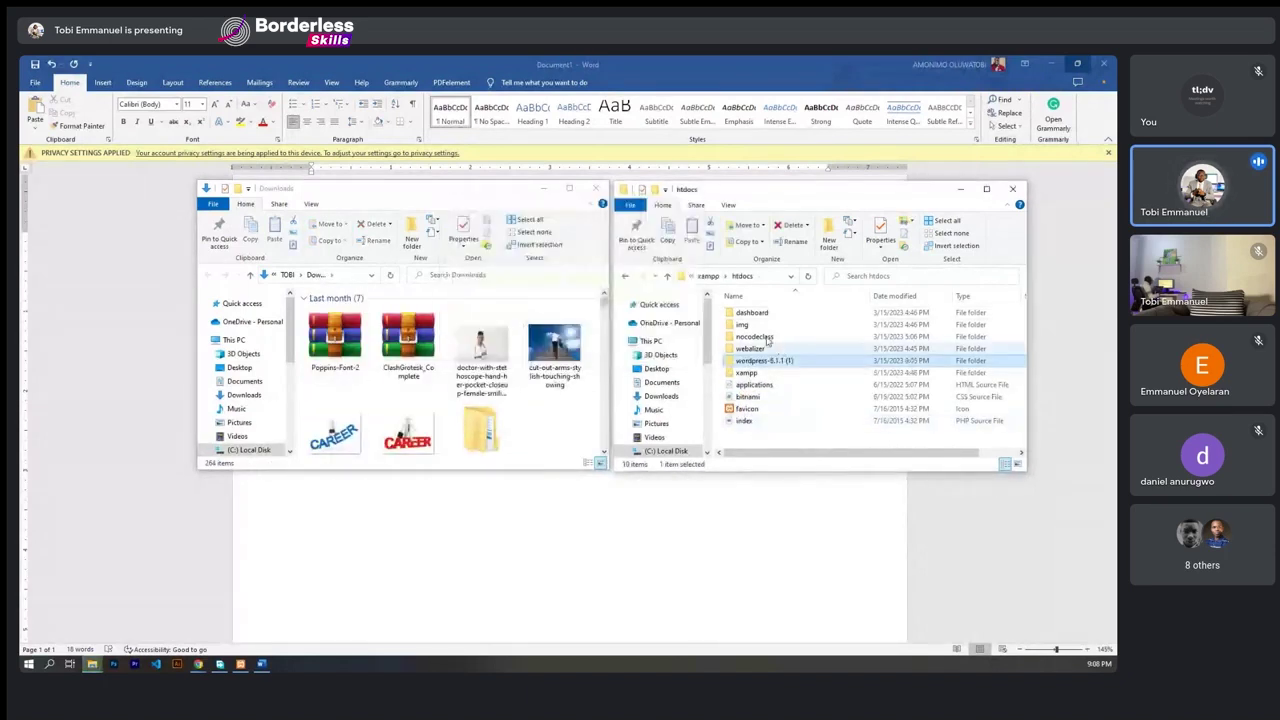
left_click(986, 188)
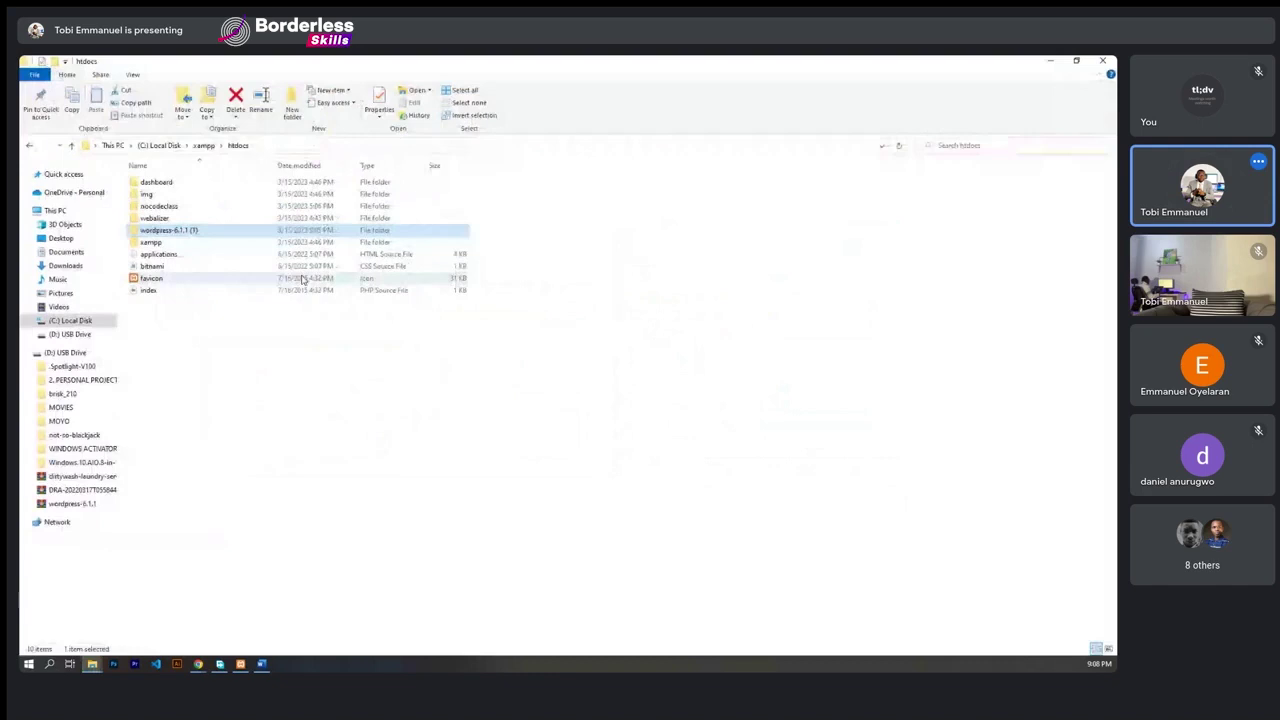
left_click(170, 234)
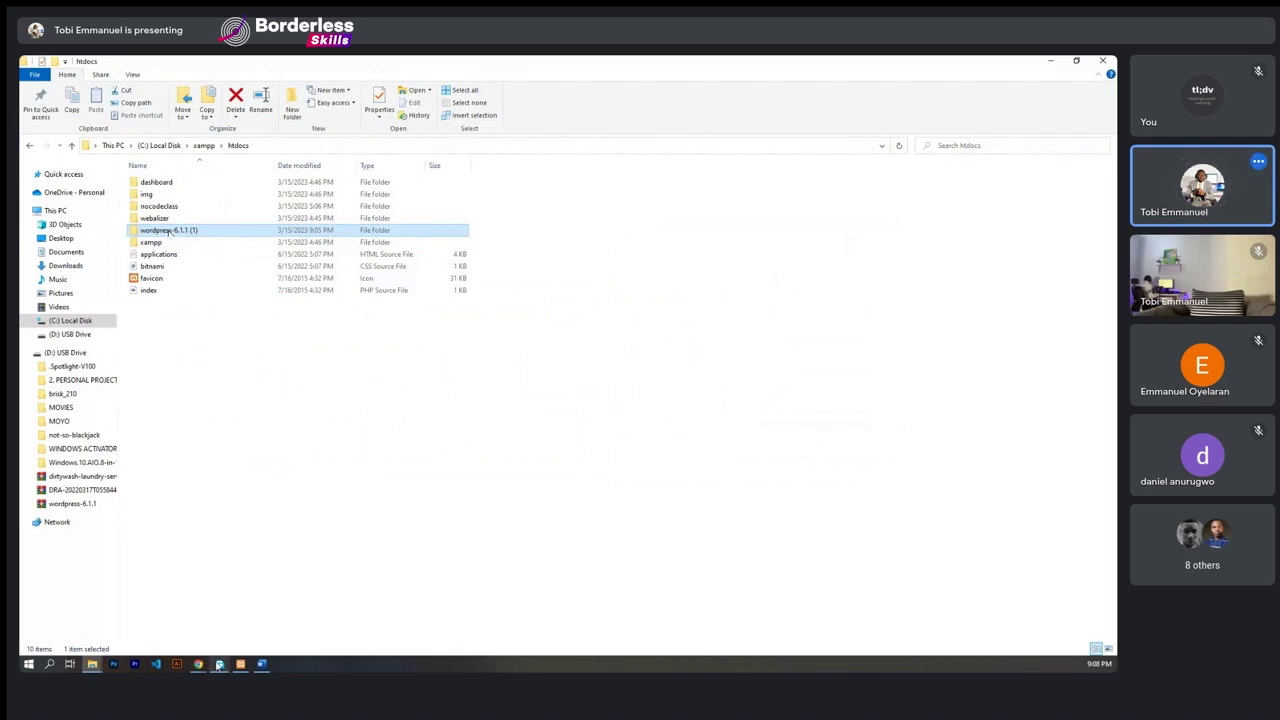
- Add the third STAGE 2 step about moving the WordPress folder into htdocs on C
left_click(264, 666)
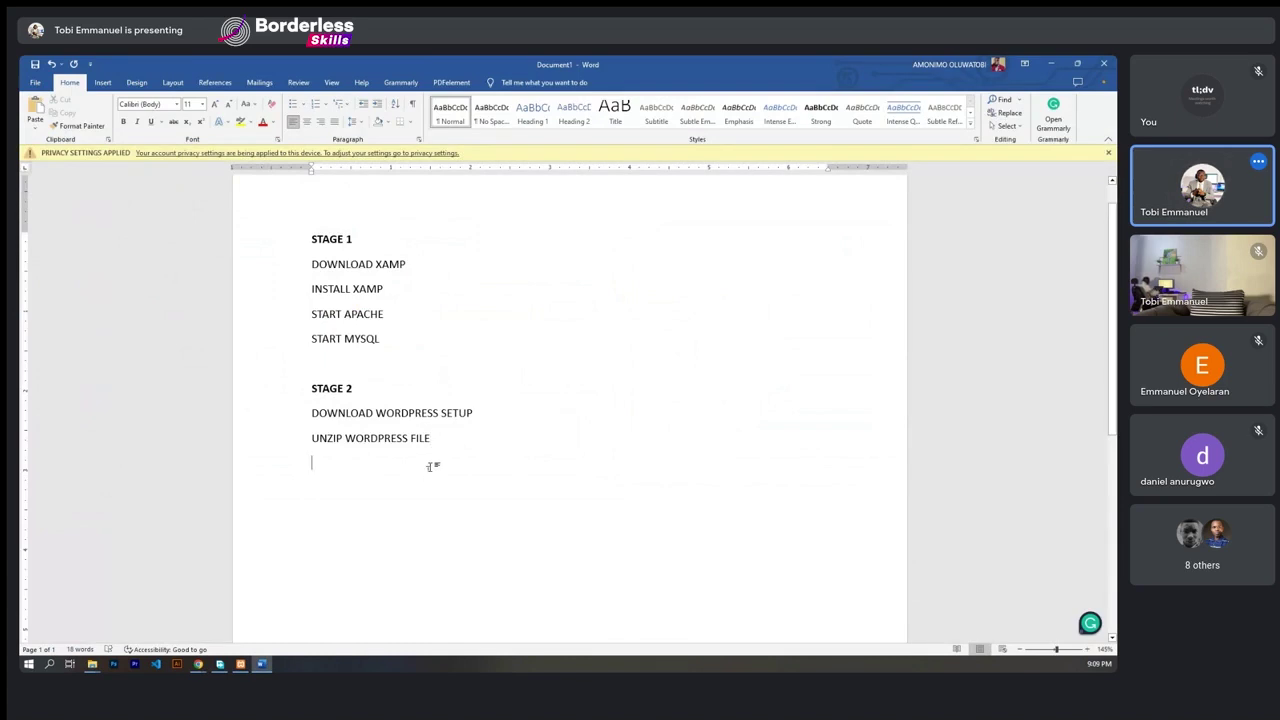
left_click(432, 466)
type("MOVE THE WORDPRESS FOLDER")
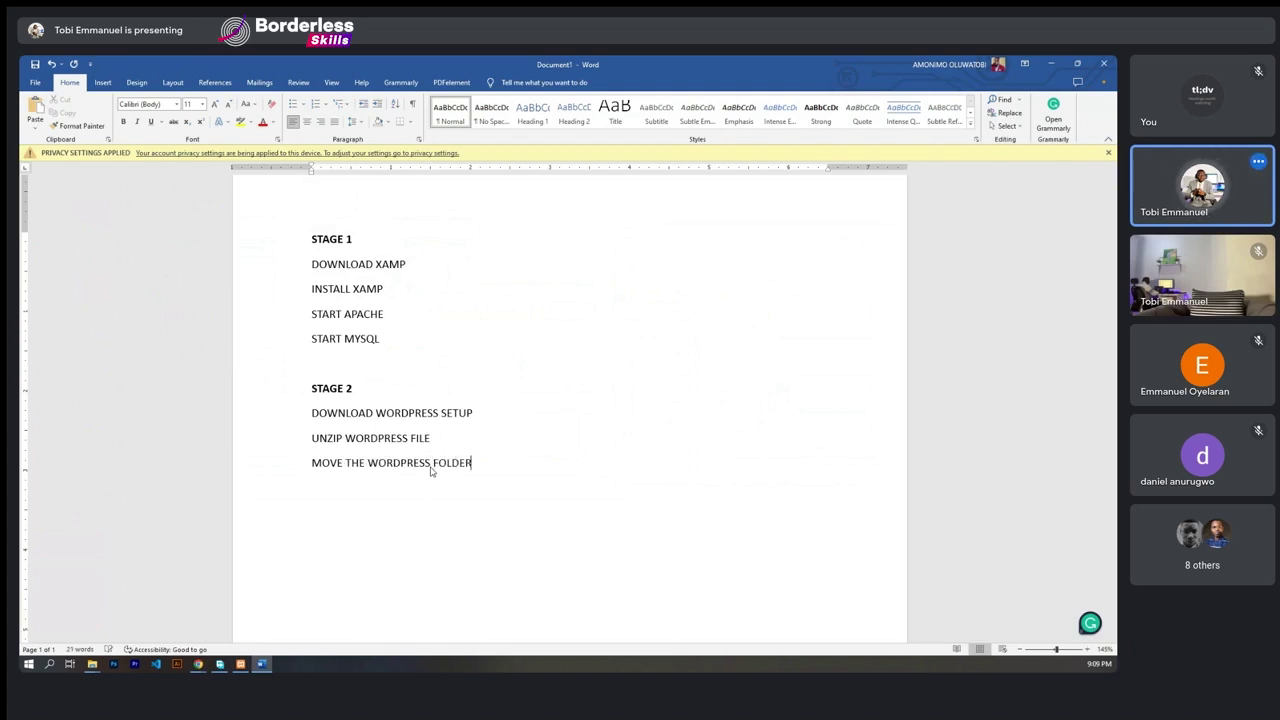
type(" TO HTDOCS")
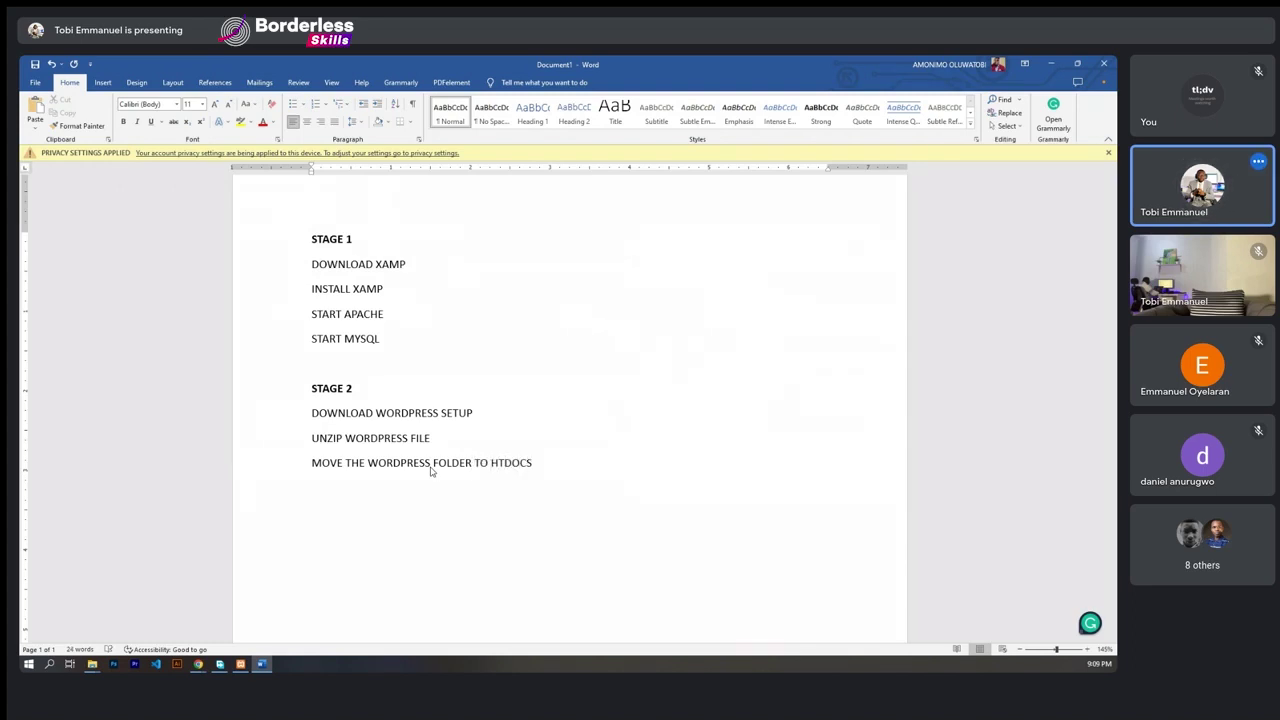
type(", LOCAT")
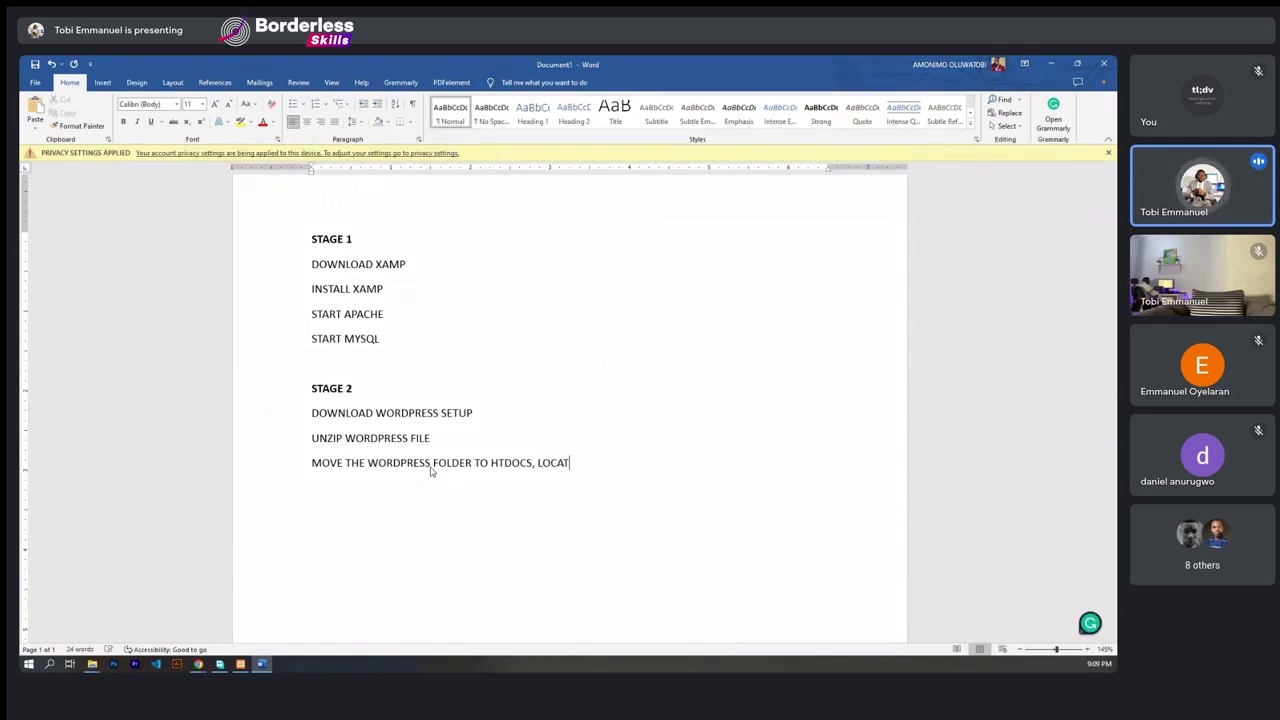
type("ED INSIDE")
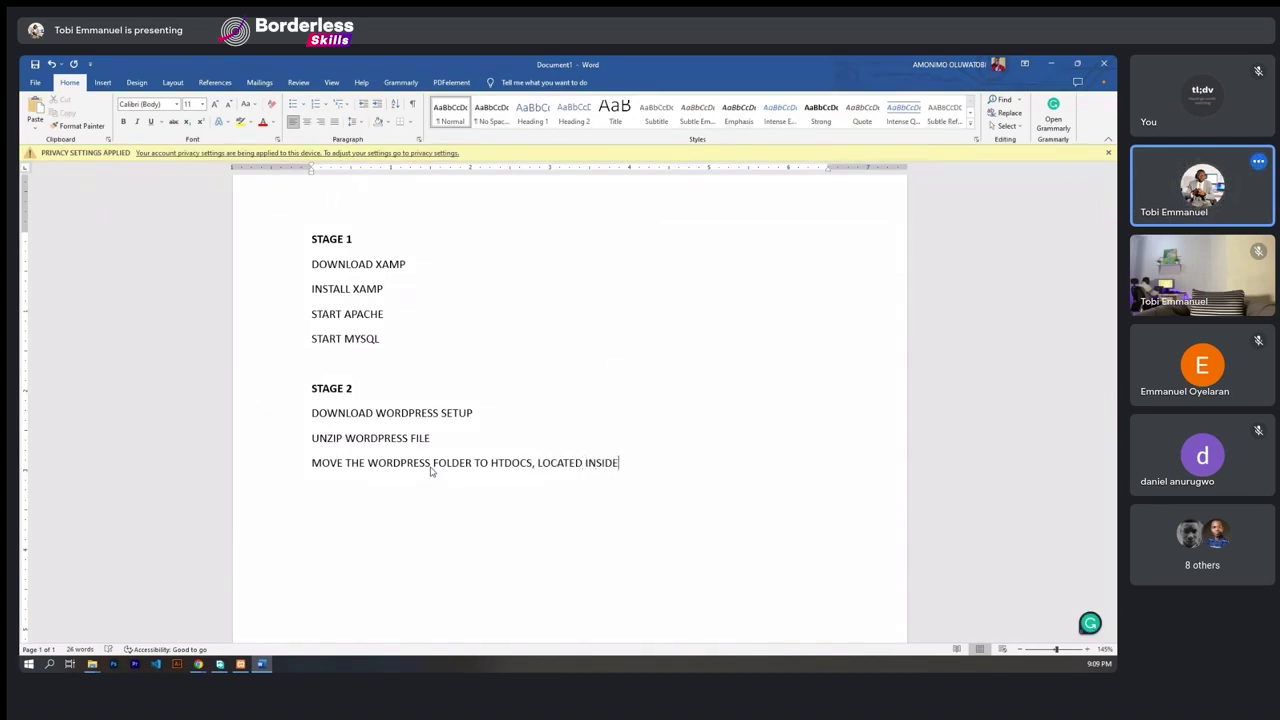
type(" XAMP")
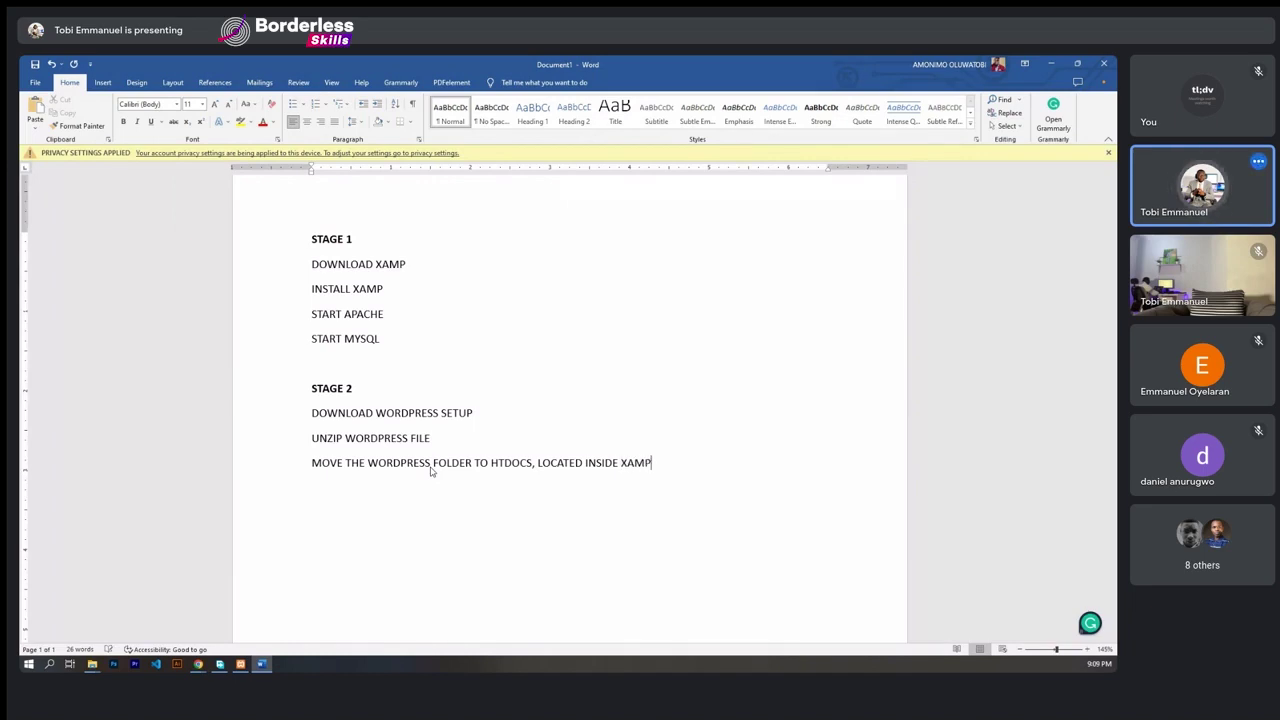
type(" FOLDER ON THE ")
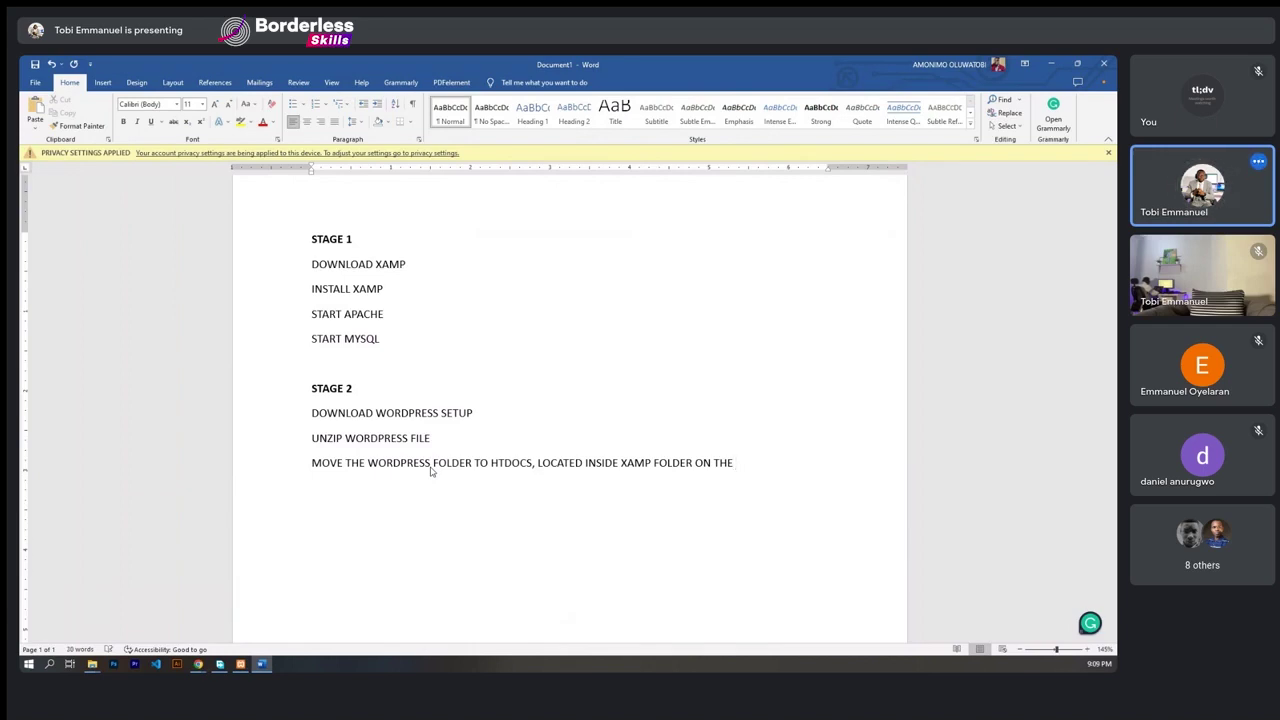
type("C DRIVE")
key("Return")
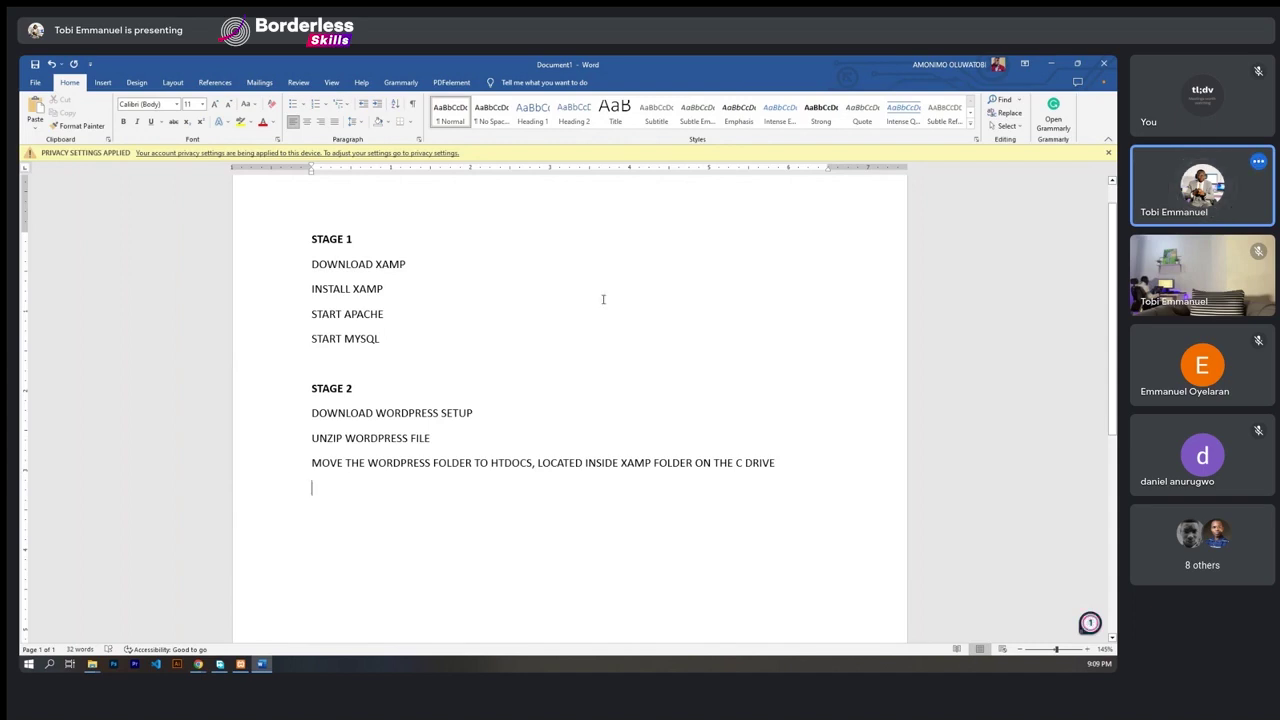
- Minimize Word and Downloads to confirm Apache and MySQL run, then restore the htdocs window
left_click(1048, 64)
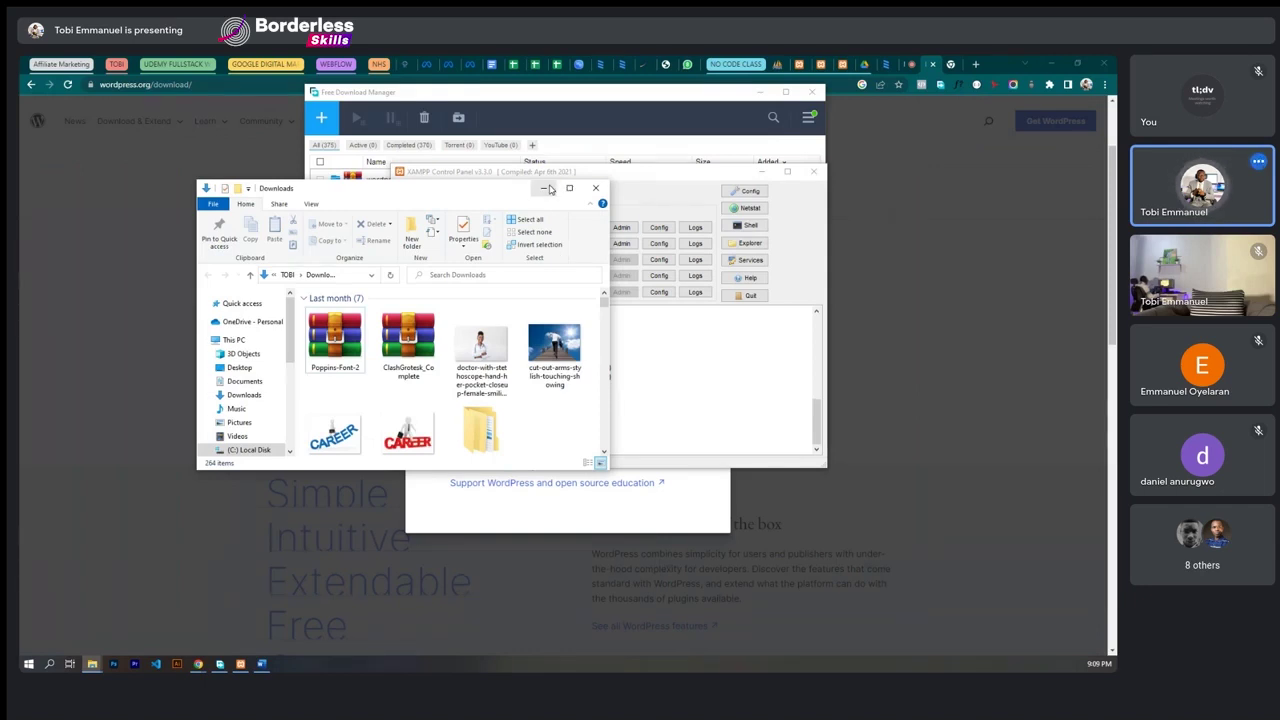
left_click(546, 189)
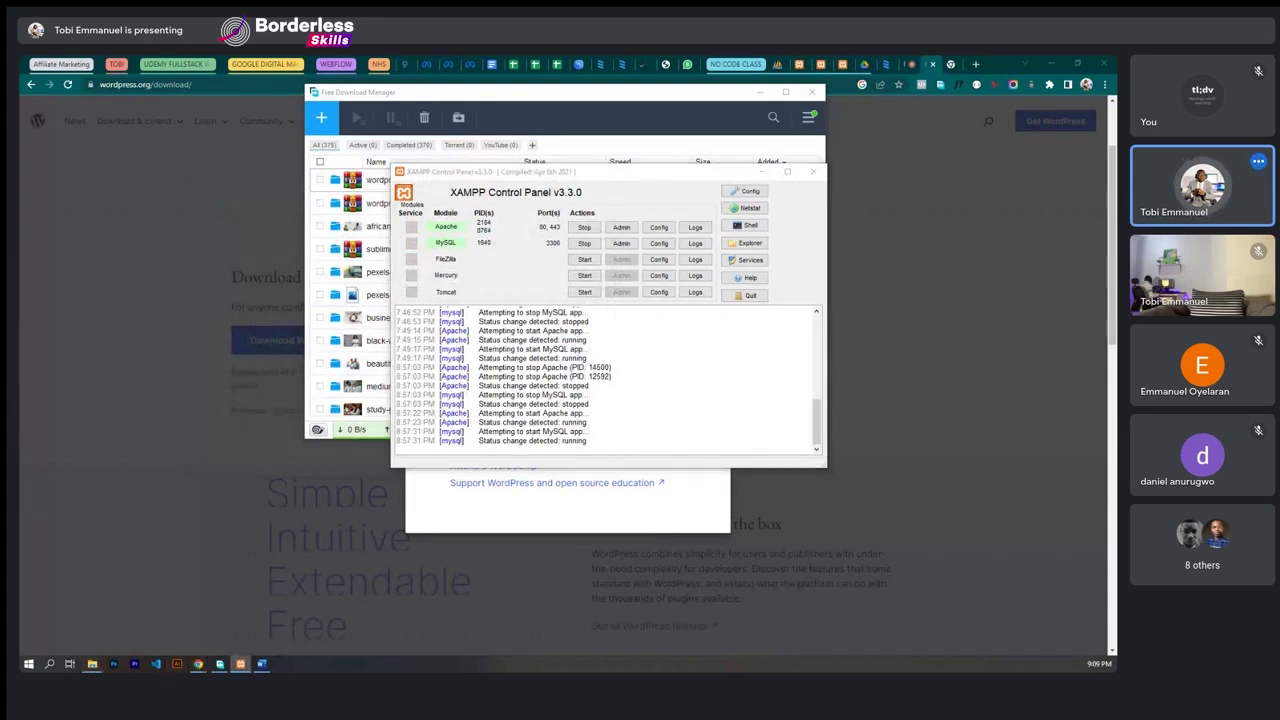
mouse_move(91, 664)
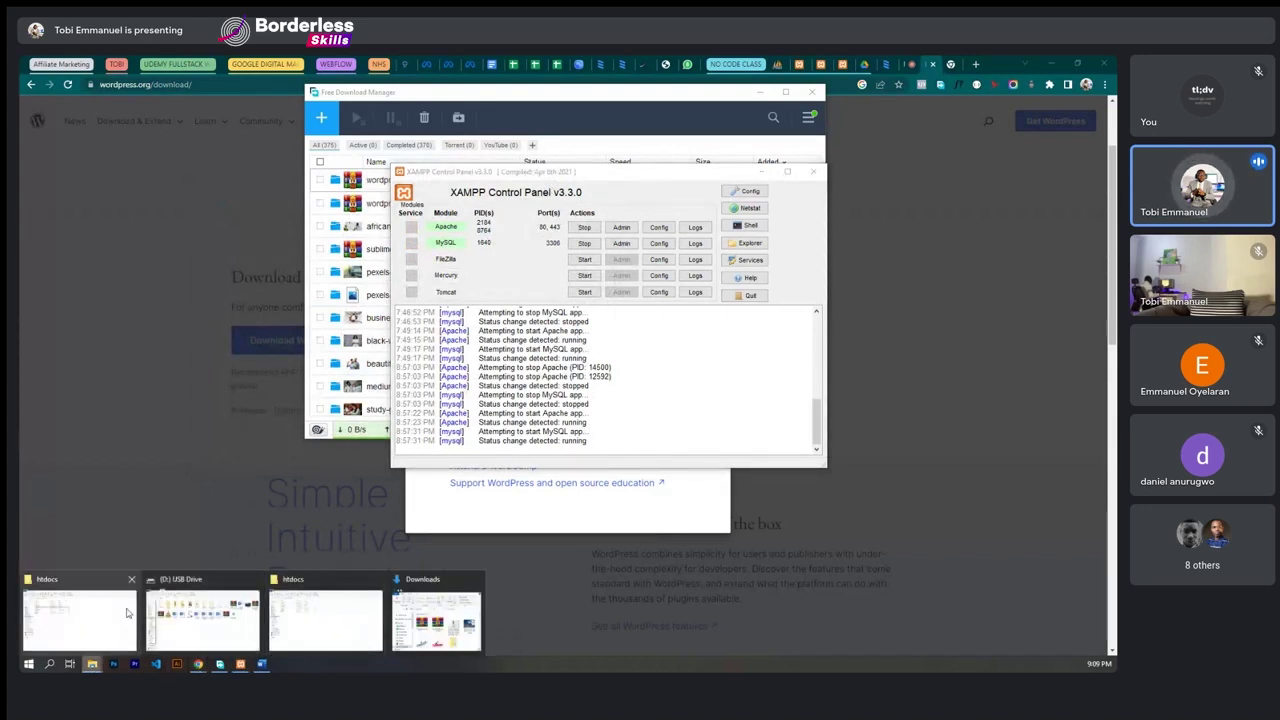
left_click(127, 612)
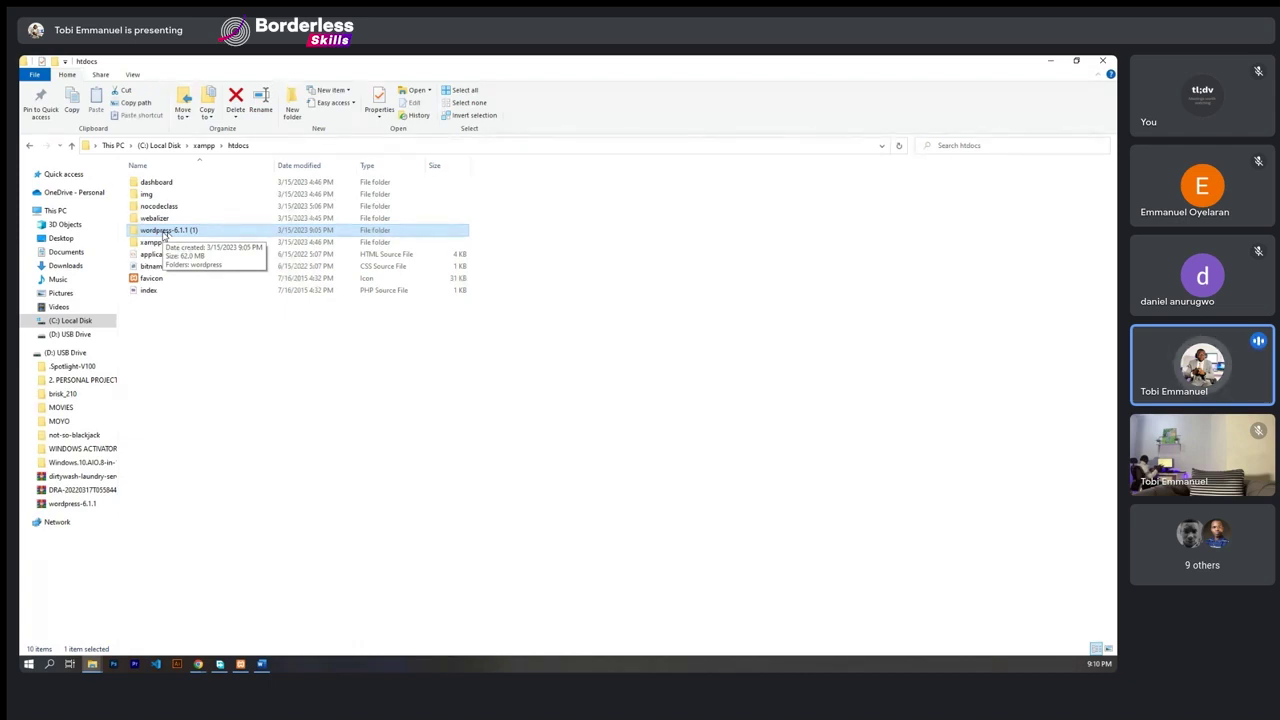
- Rename the wordpress-6.1.1 (1) folder in htdocs to nocodetraining, correcting the typo
right_click(159, 231)
left_click(159, 231)
left_click(159, 231)
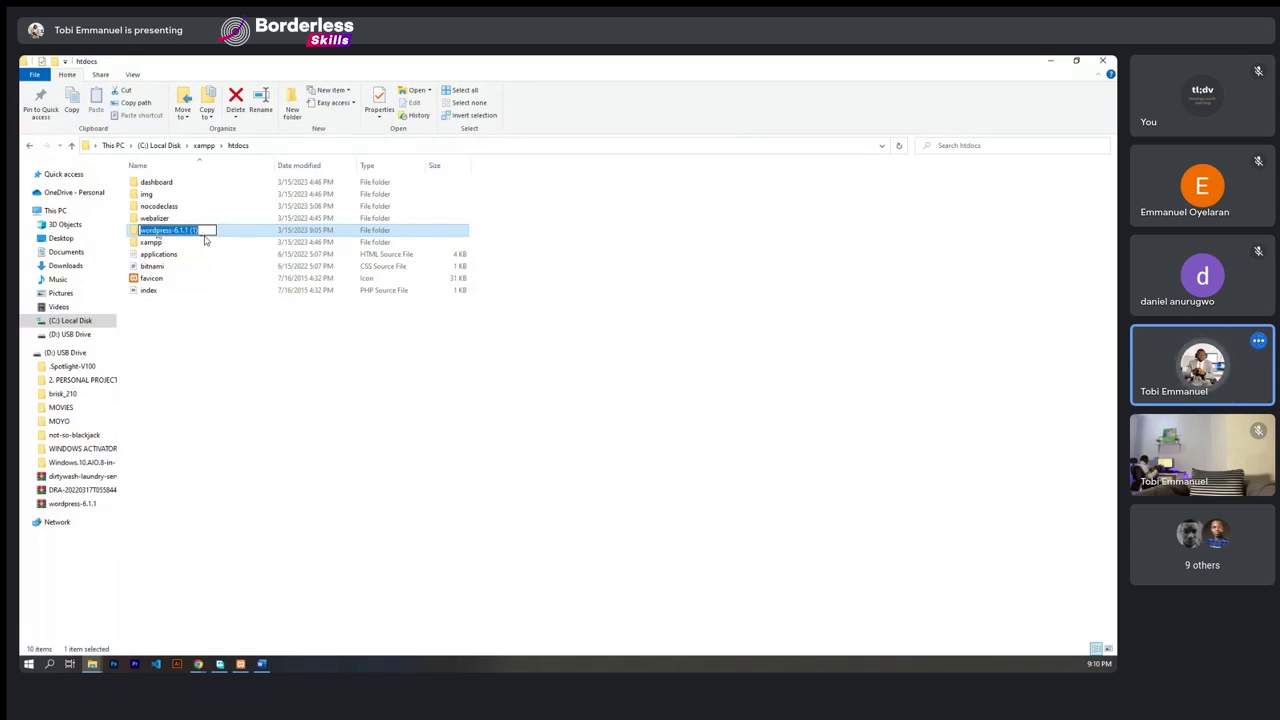
type("no")
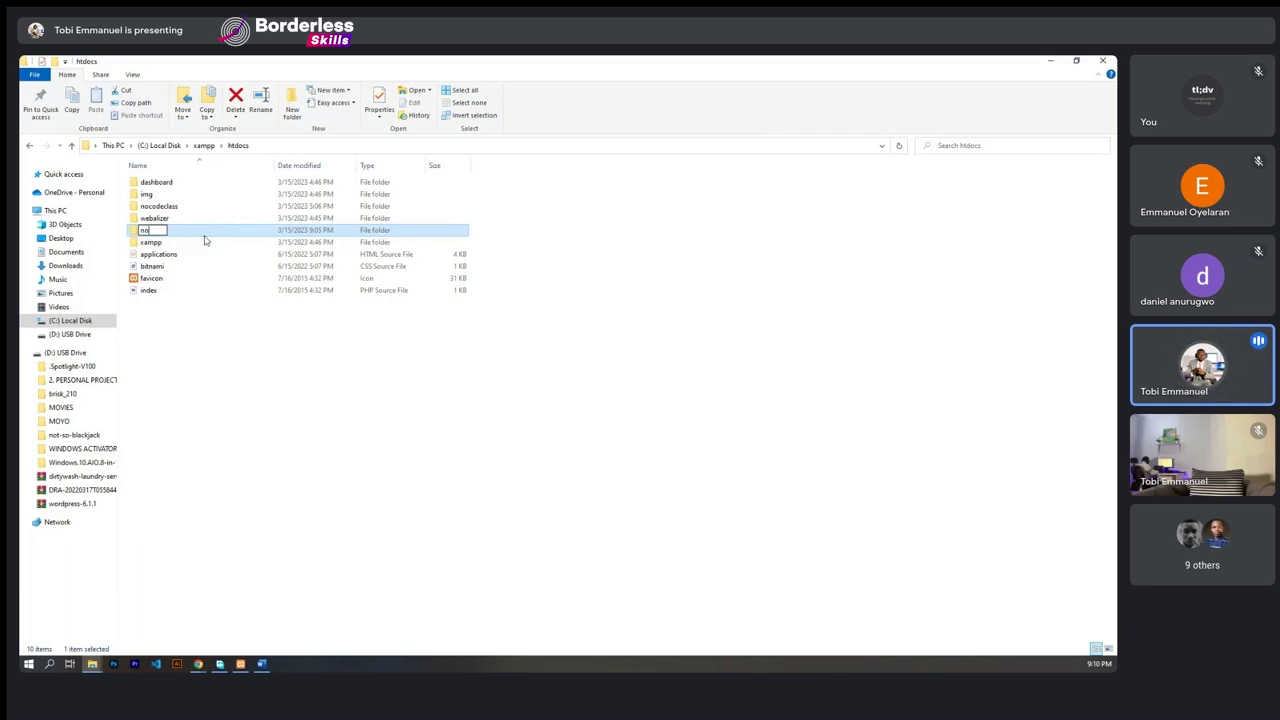
type("codetrainnig")
key("BackSpace")
key("BackSpace")
key("BackSpace")
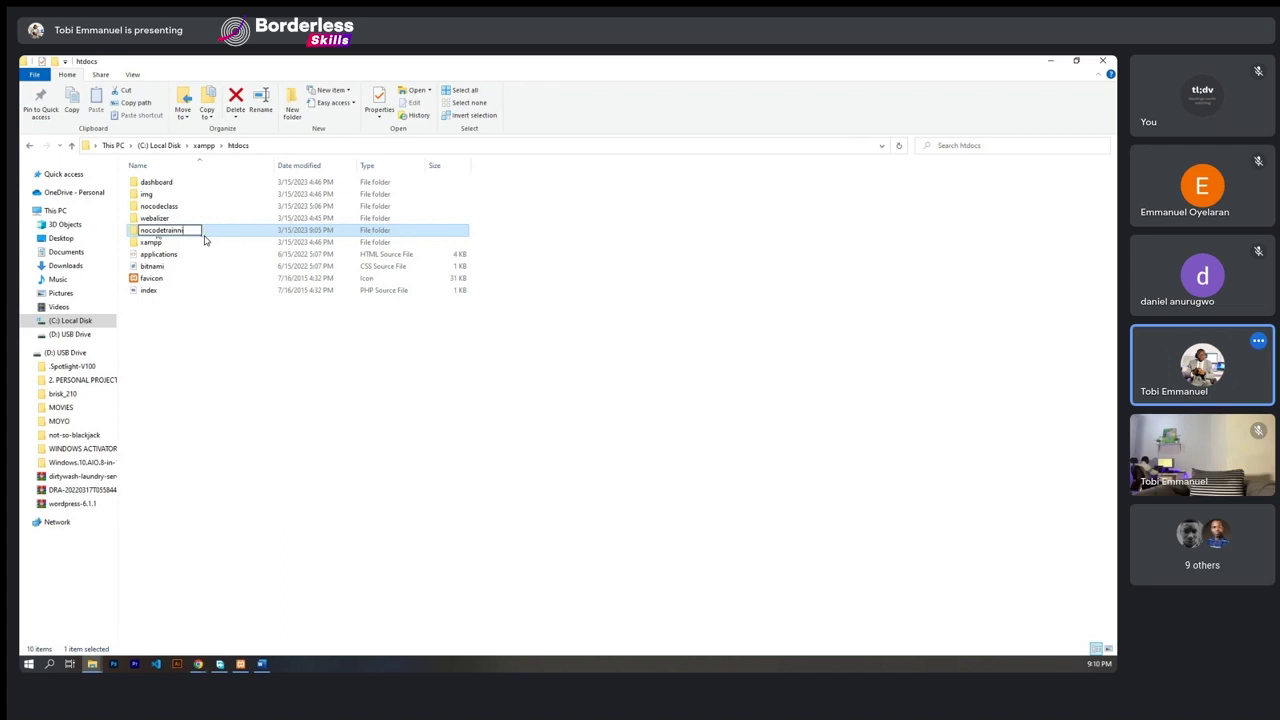
type("ing")
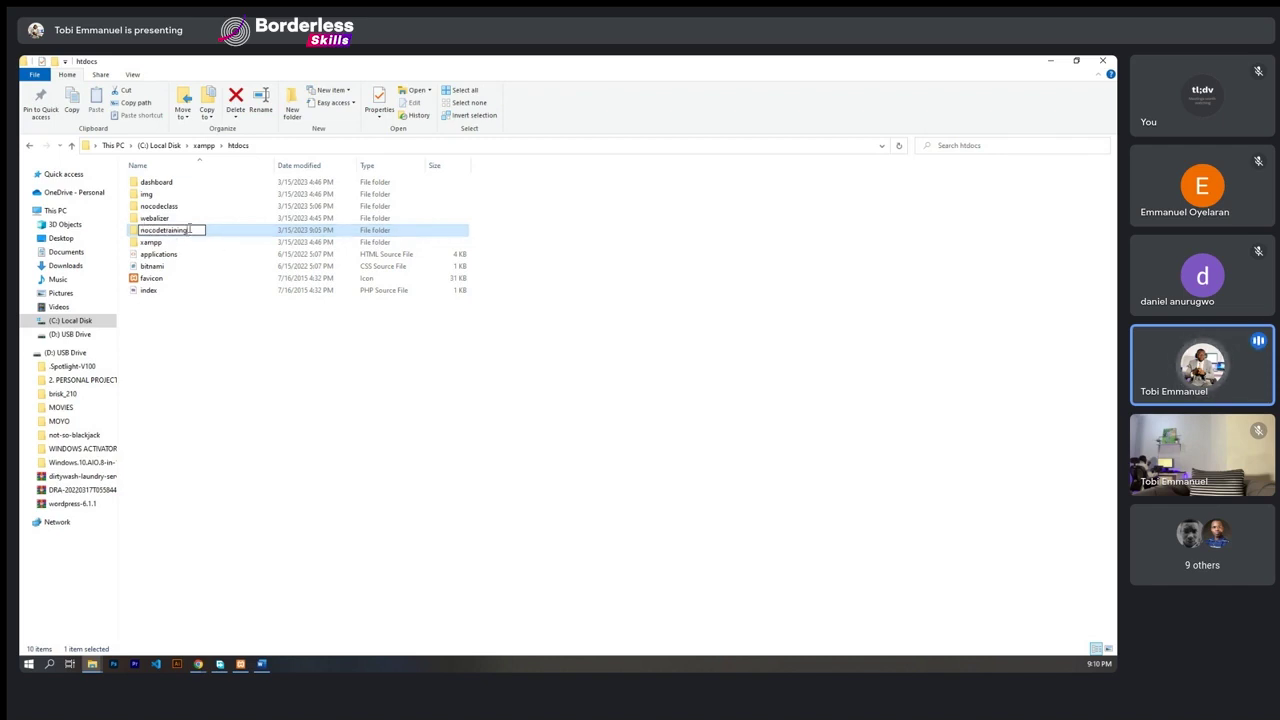
left_click_drag(190, 229, 137, 232)
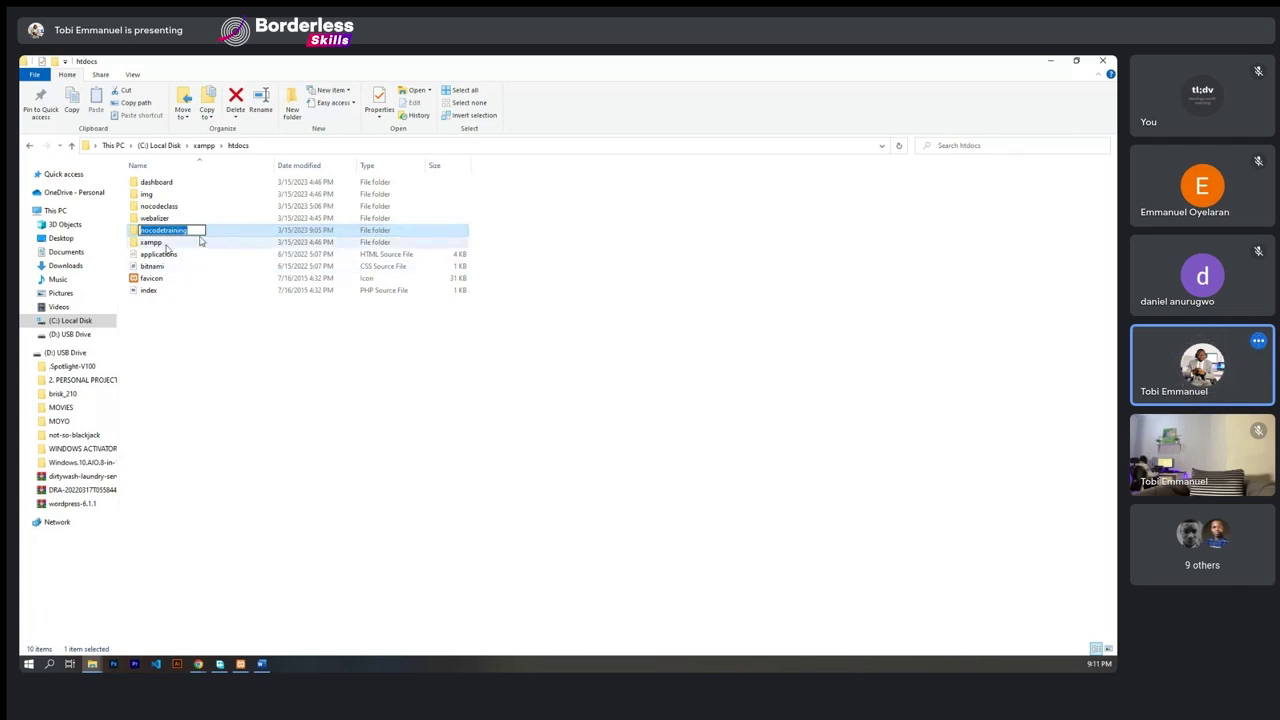
left_click(337, 451)
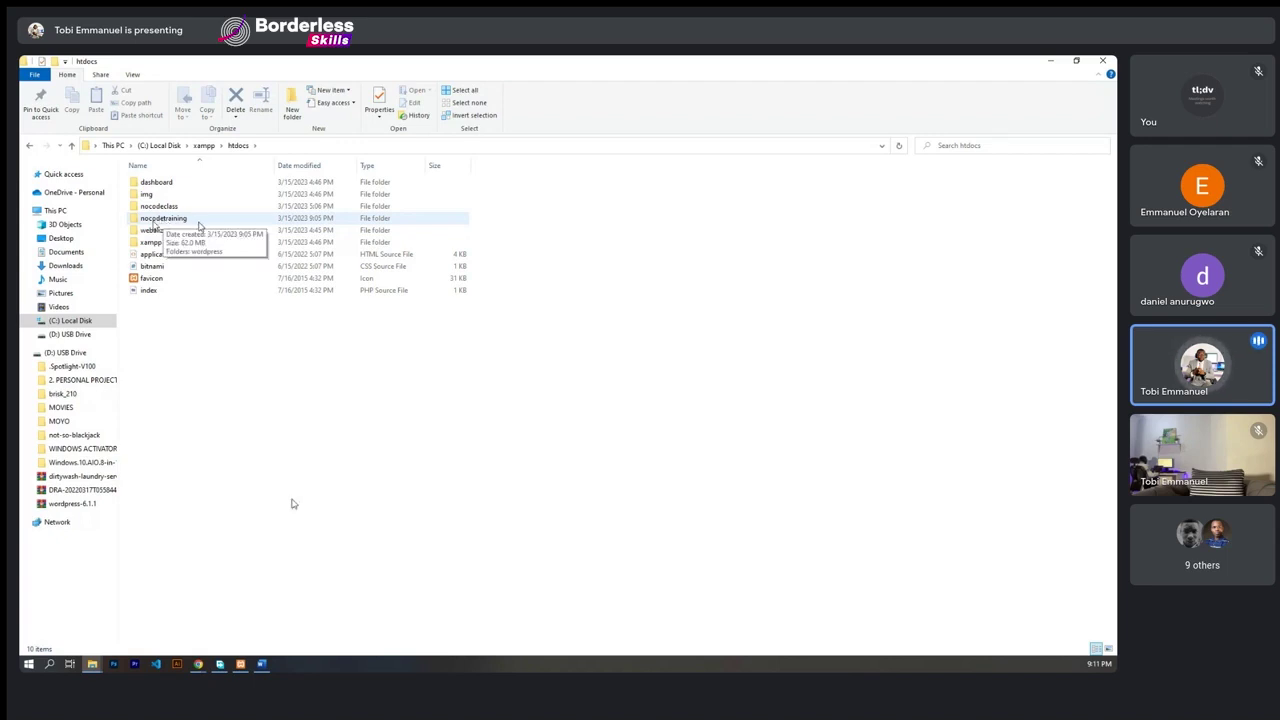
- Rename the nocodetraining folder to a different name
left_click(172, 226)
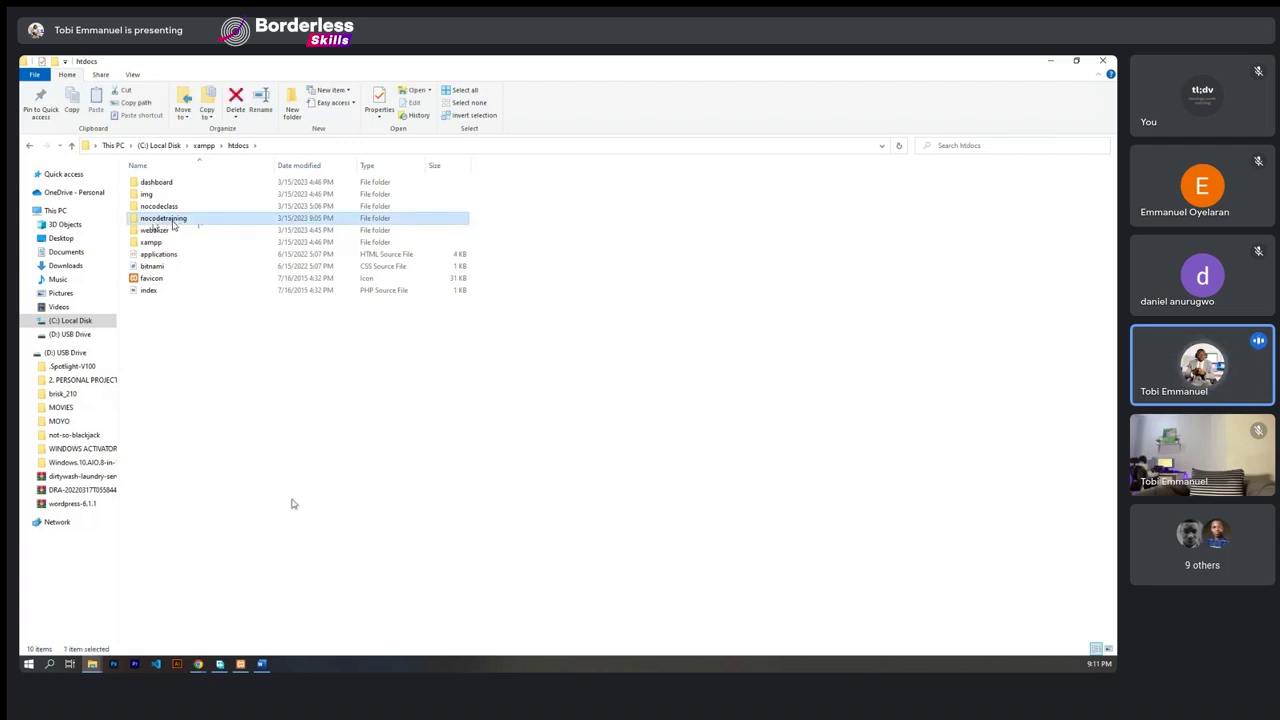
right_click(172, 222)
left_click(224, 486)
key("ctrl+c")
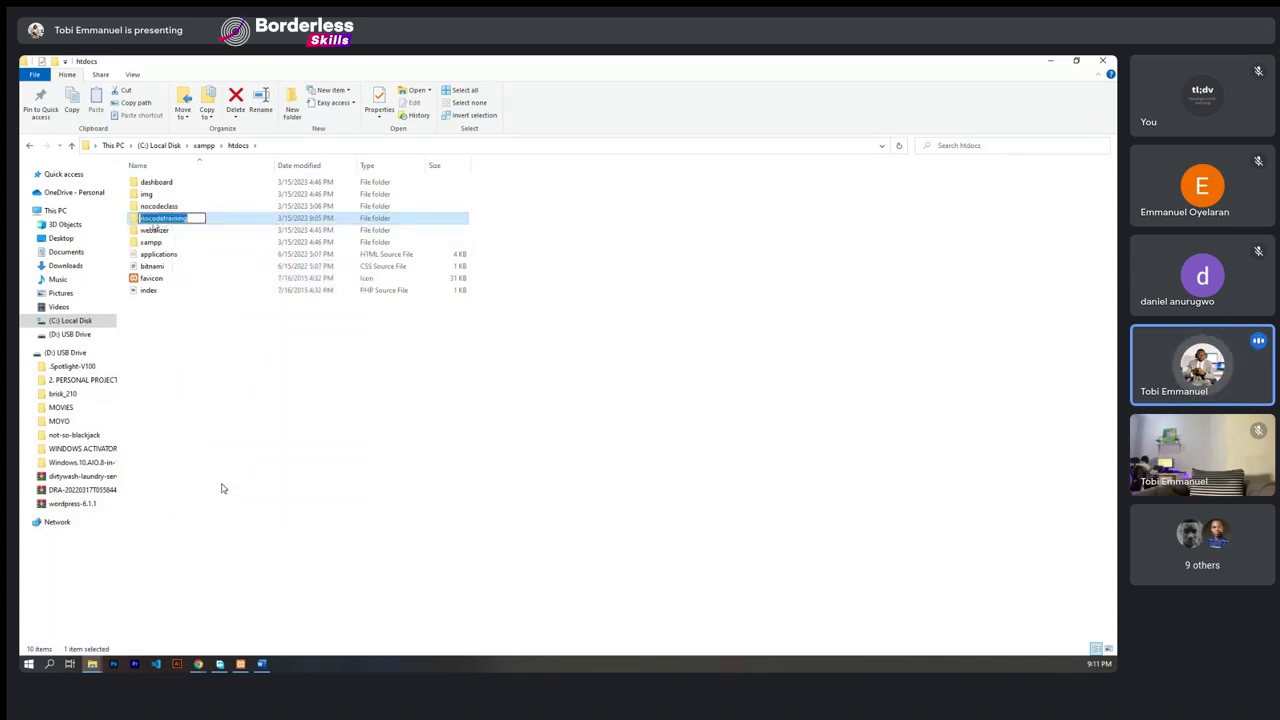
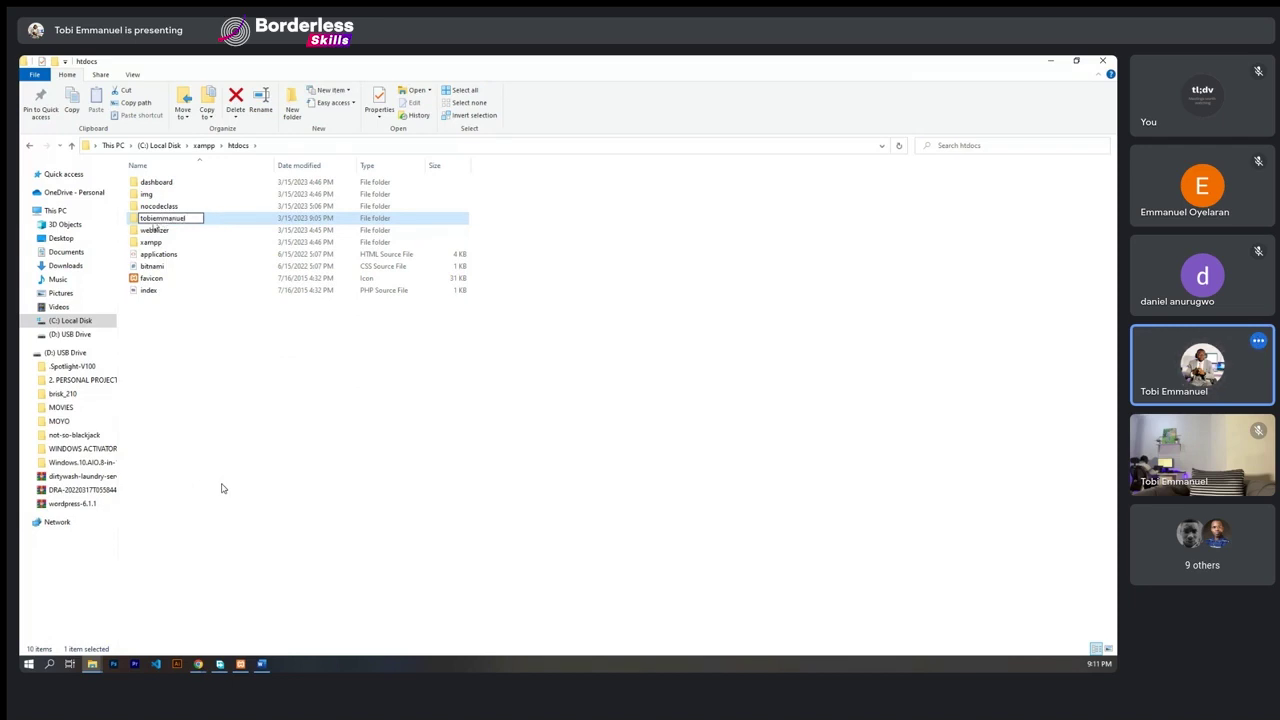
key("Return")
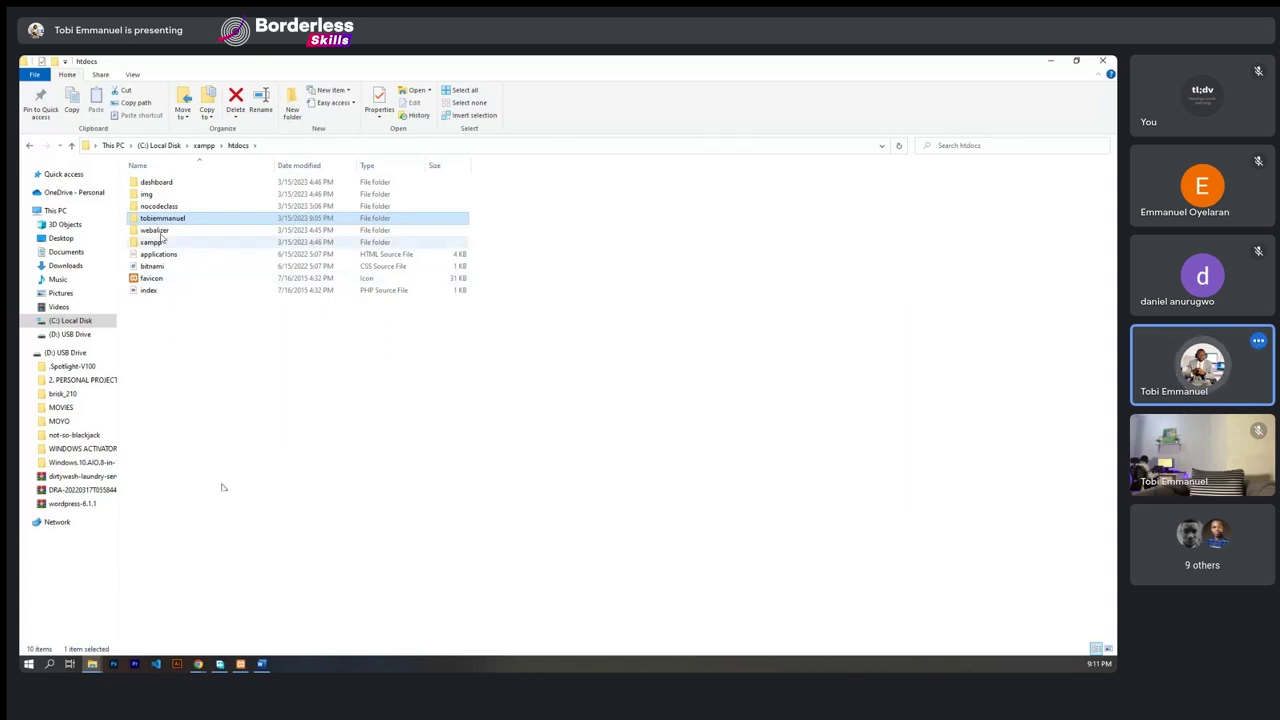
- Rename the folder back to nocodetraining by pasting the name
right_click(155, 218)
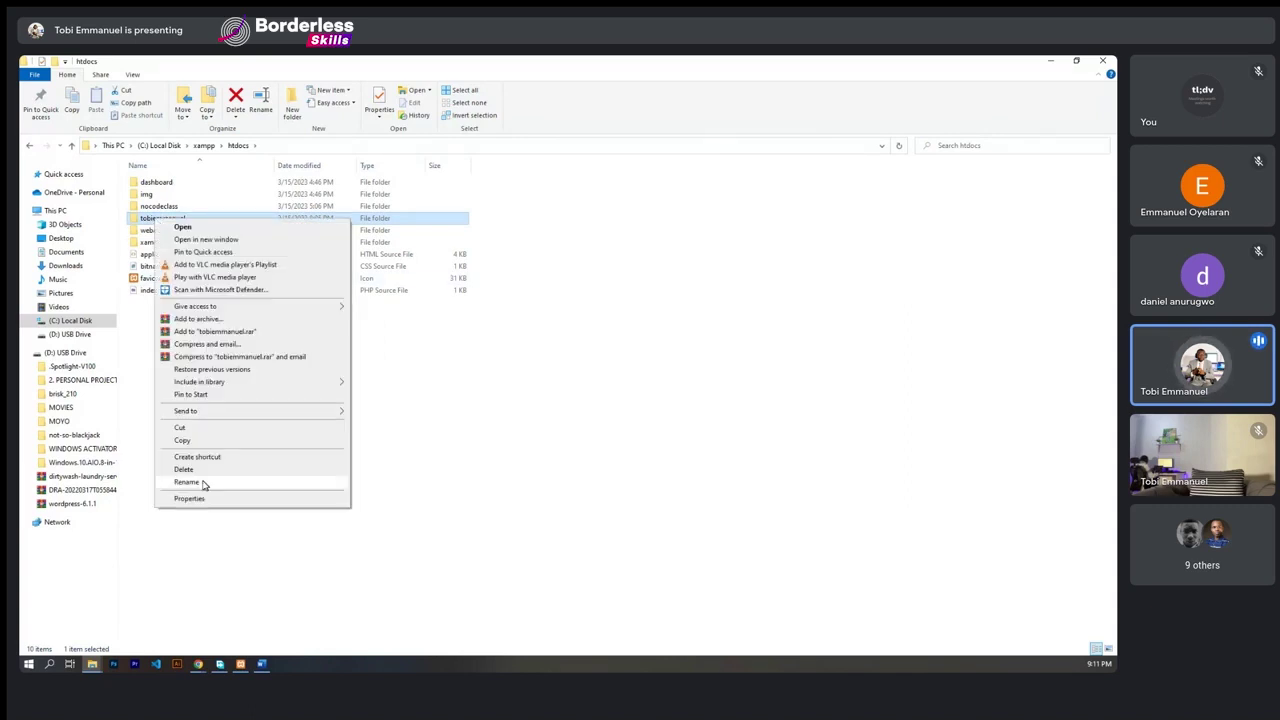
left_click(186, 482)
key("ctrl+v")
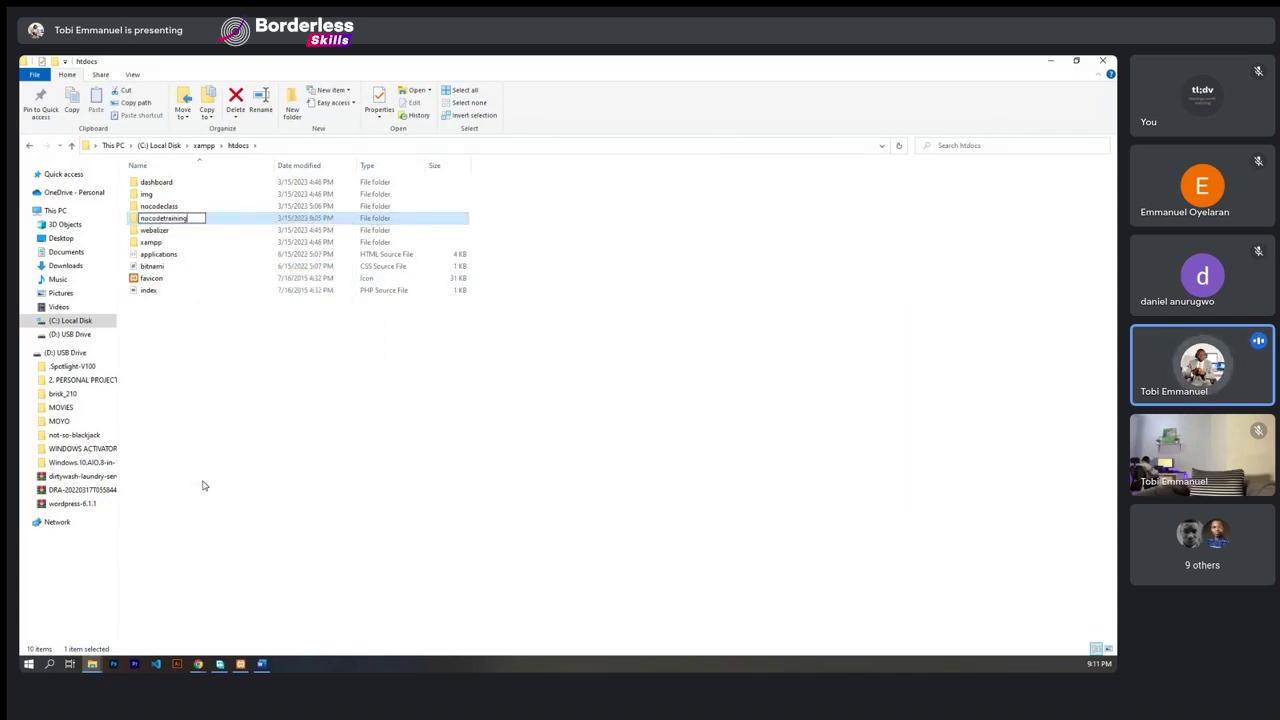
left_click(202, 486)
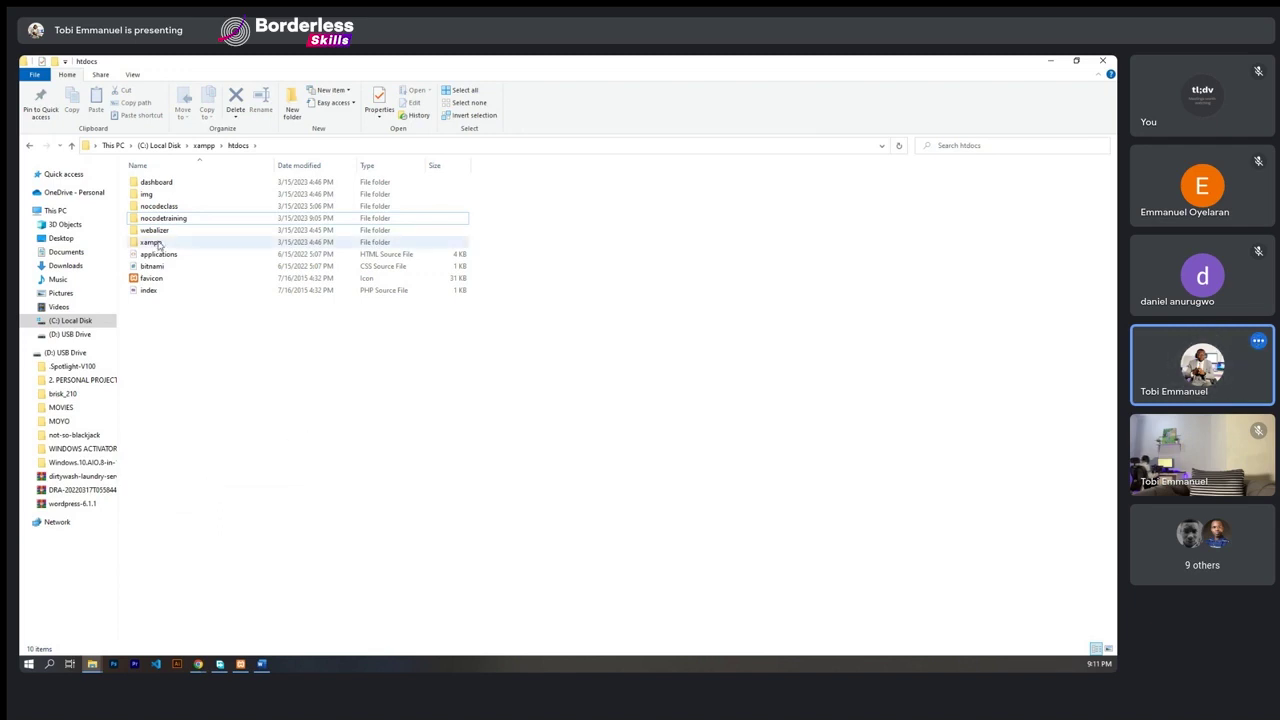
- Return to the WordPress download page in Chrome, close the 'Thanks for downloading' popup, and open a new tab
left_click(241, 665)
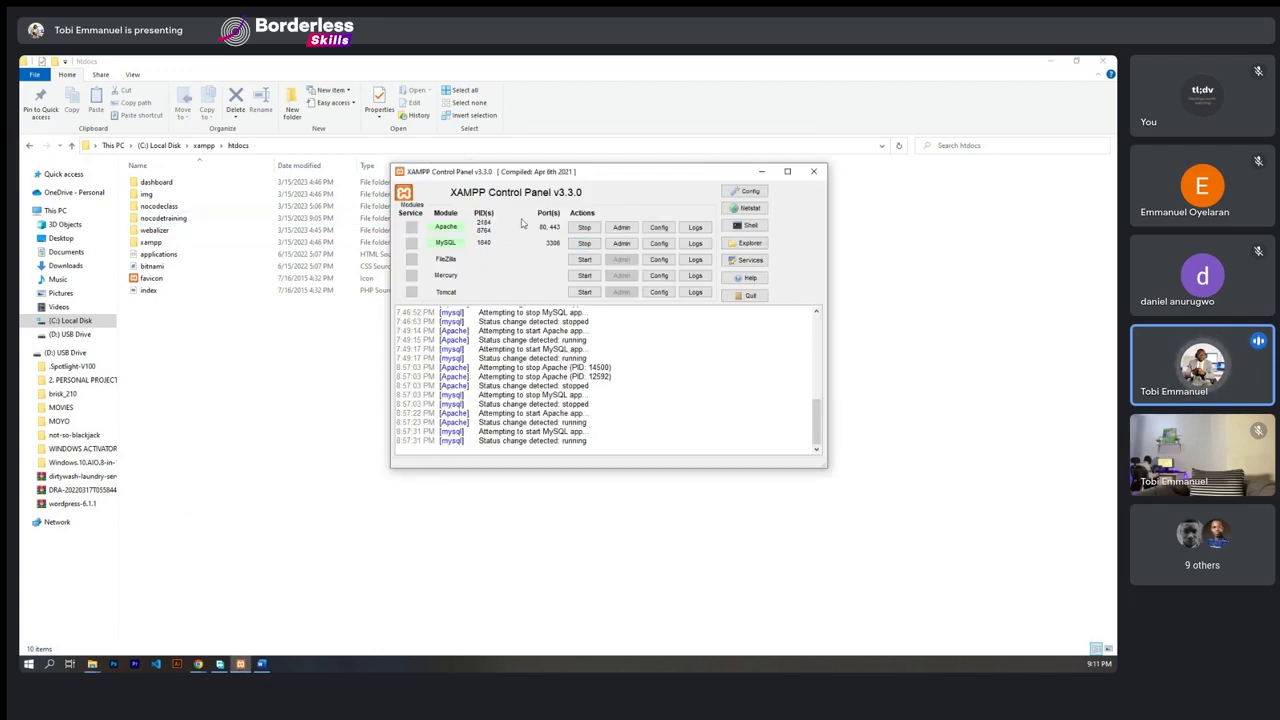
left_click(200, 665)
mouse_move(255, 636)
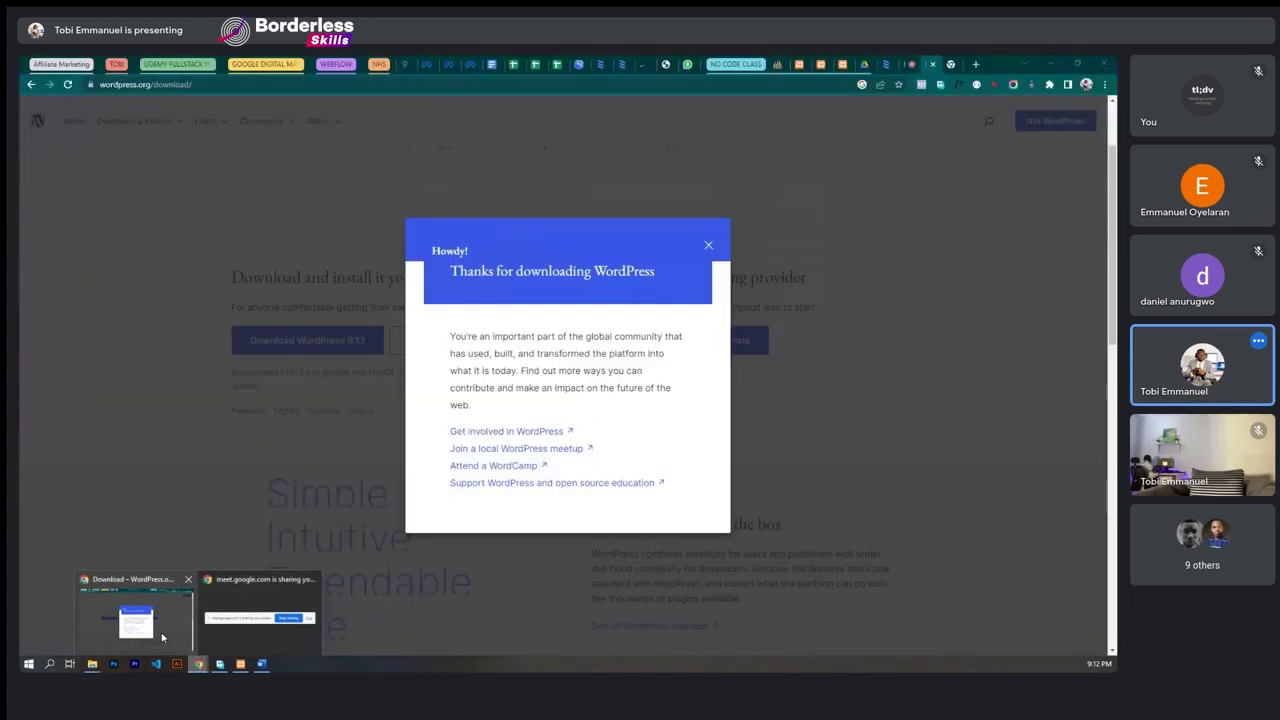
left_click(162, 637)
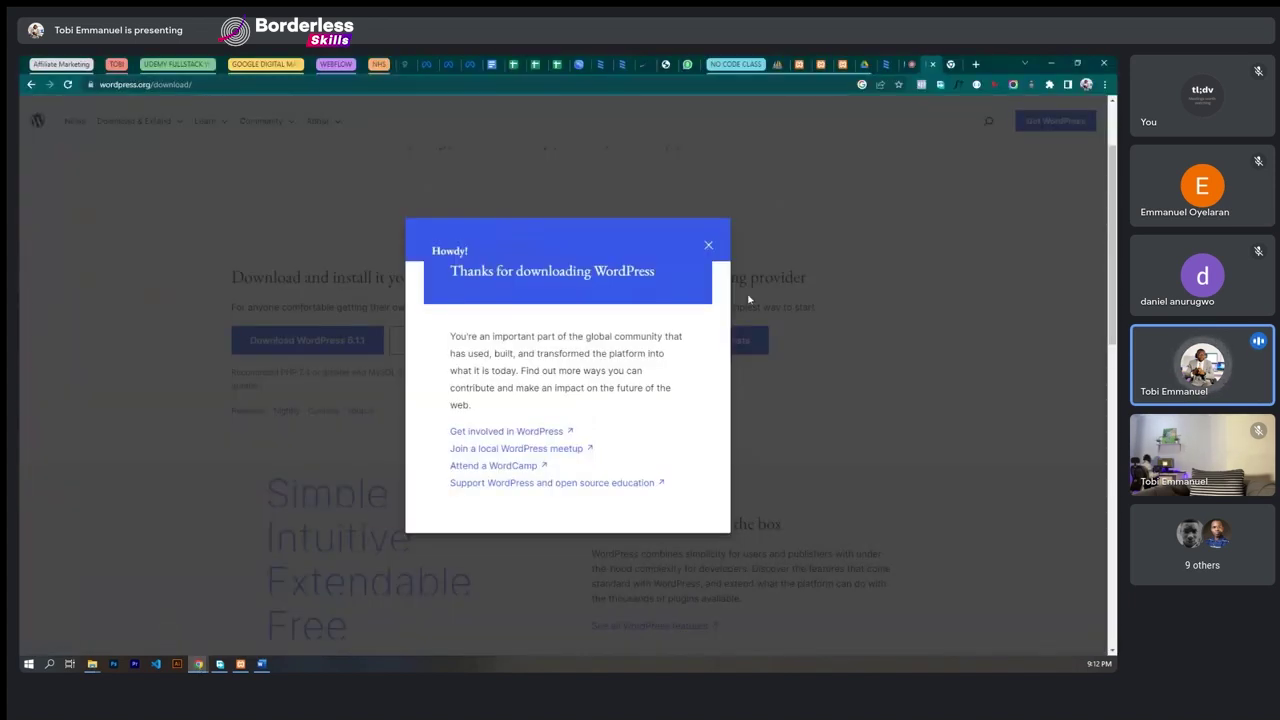
left_click(710, 246)
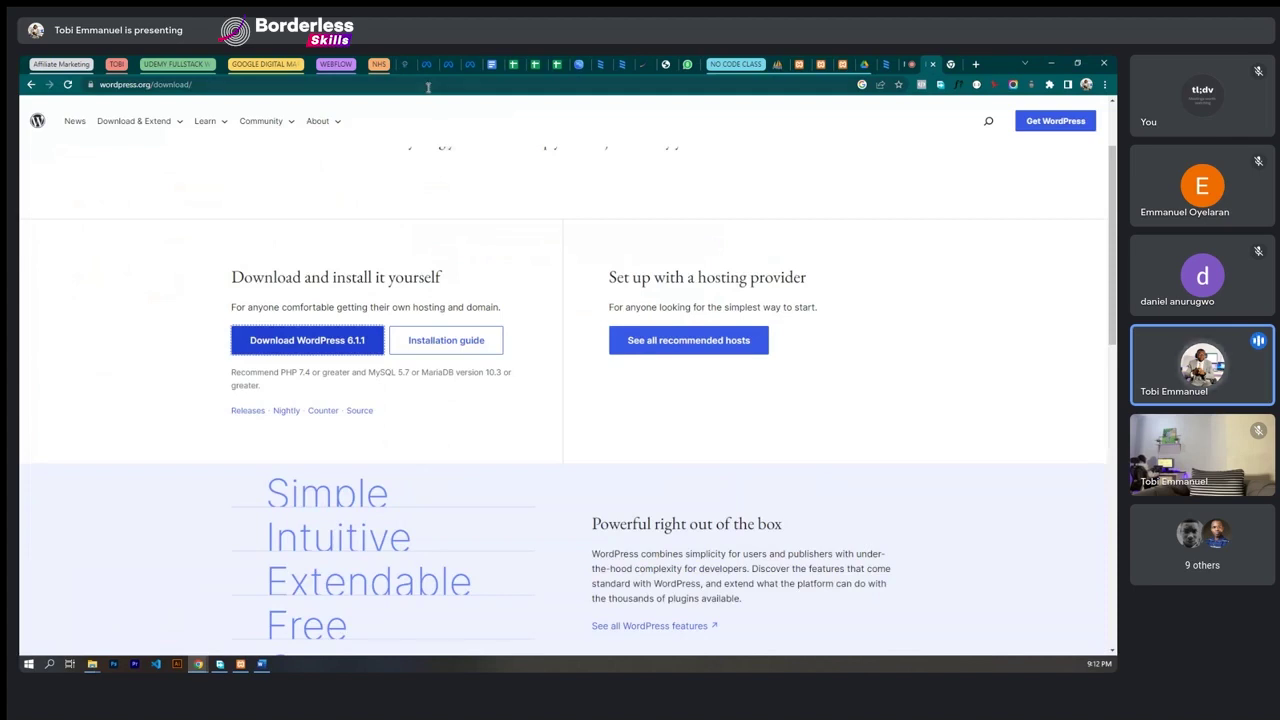
left_click(428, 85)
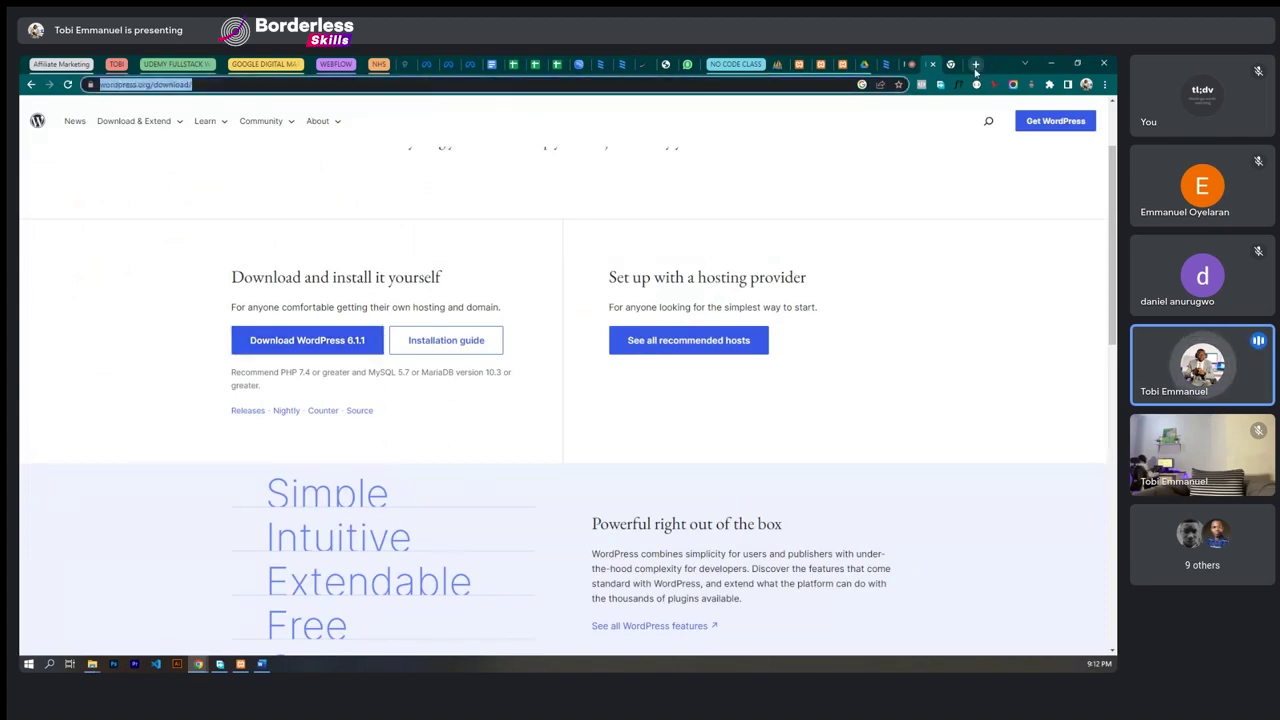
key("ctrl+t")
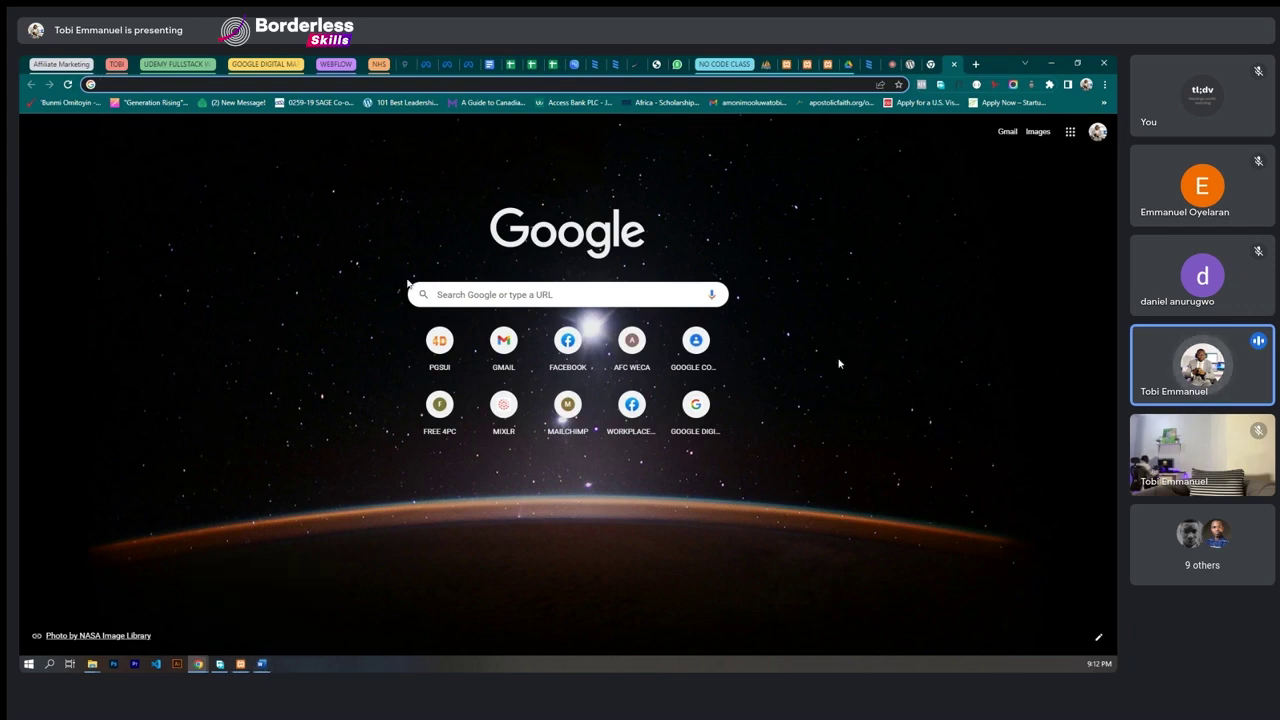
- Load localhost/phpmyadmin, accepting the address bar's autocomplete suggestion
type("local")
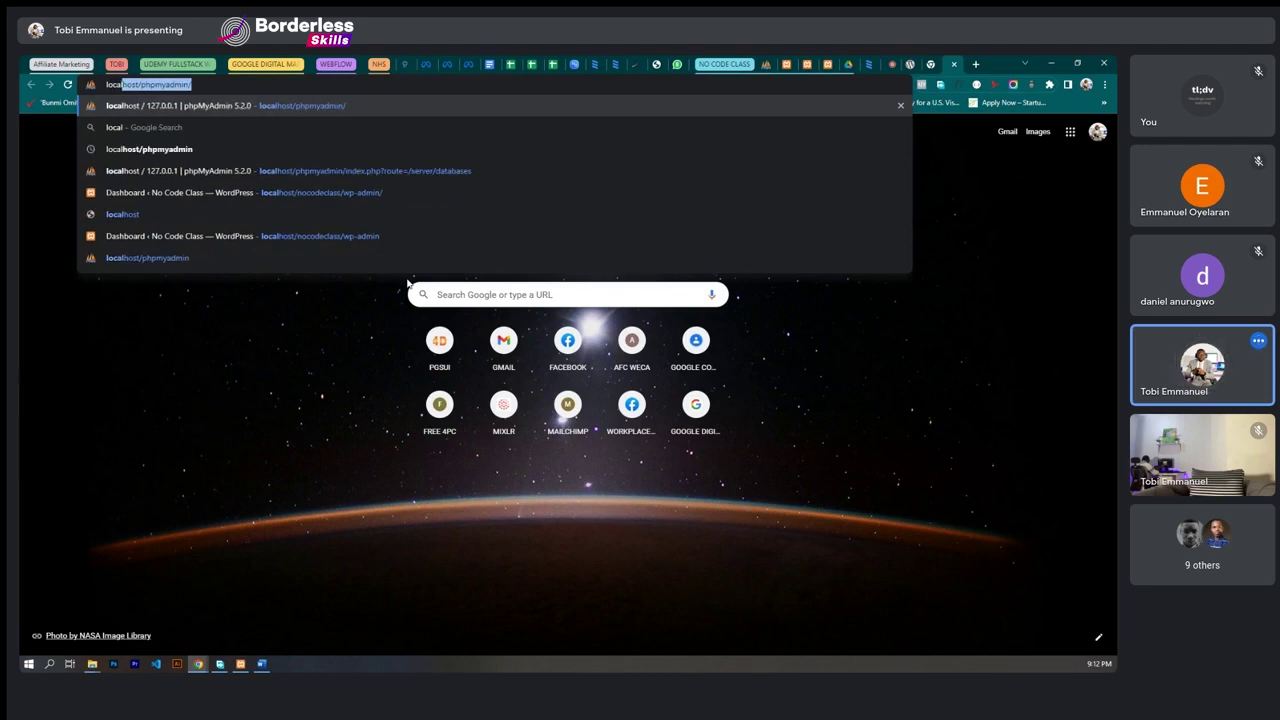
type("host/")
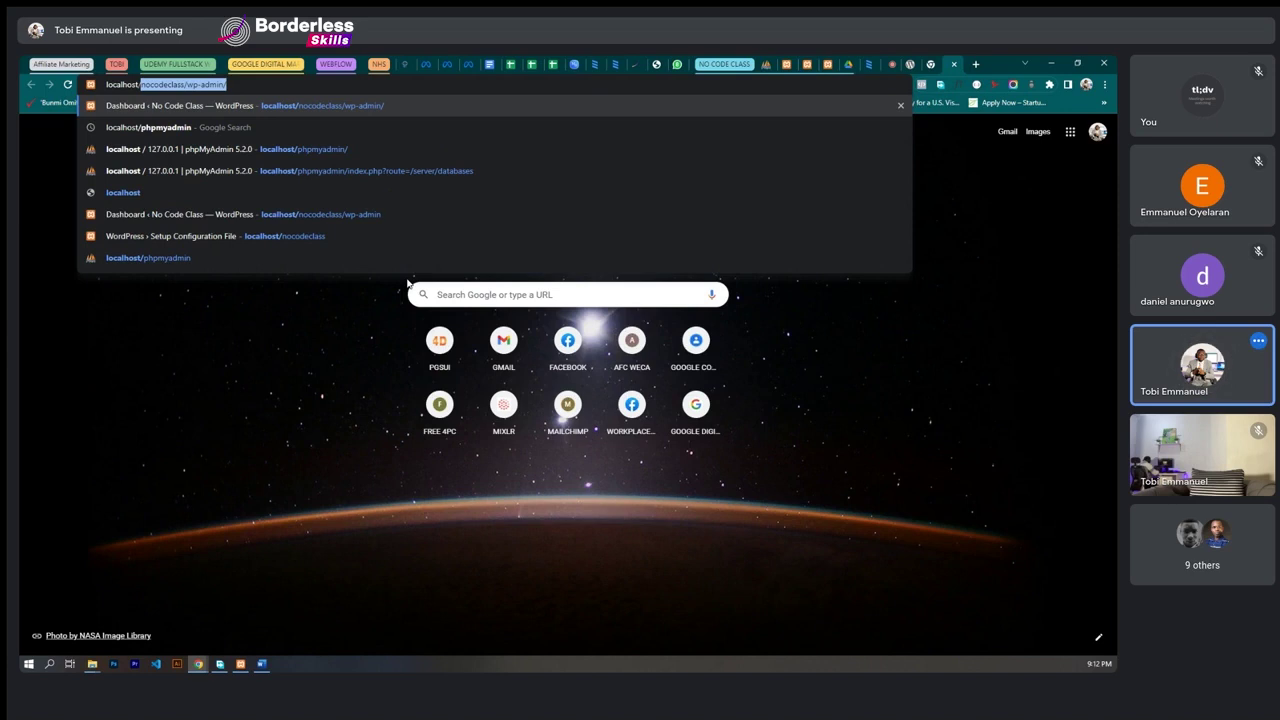
type("php")
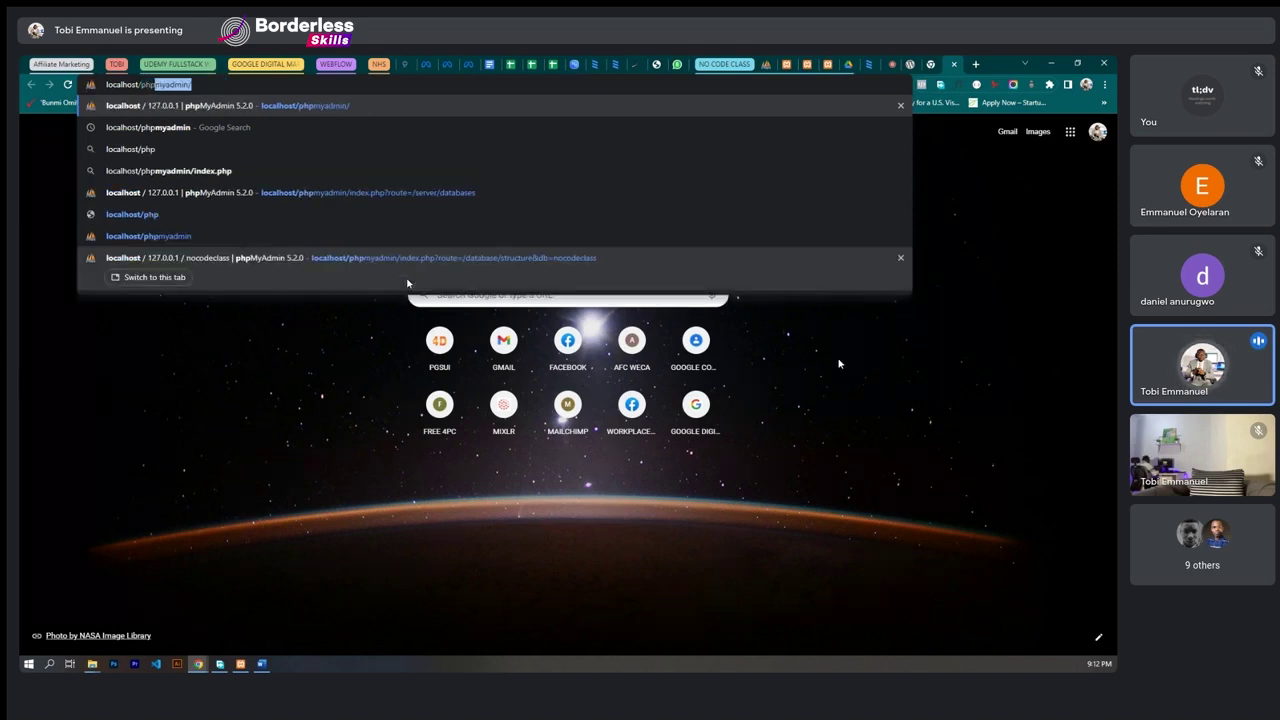
key("Right")
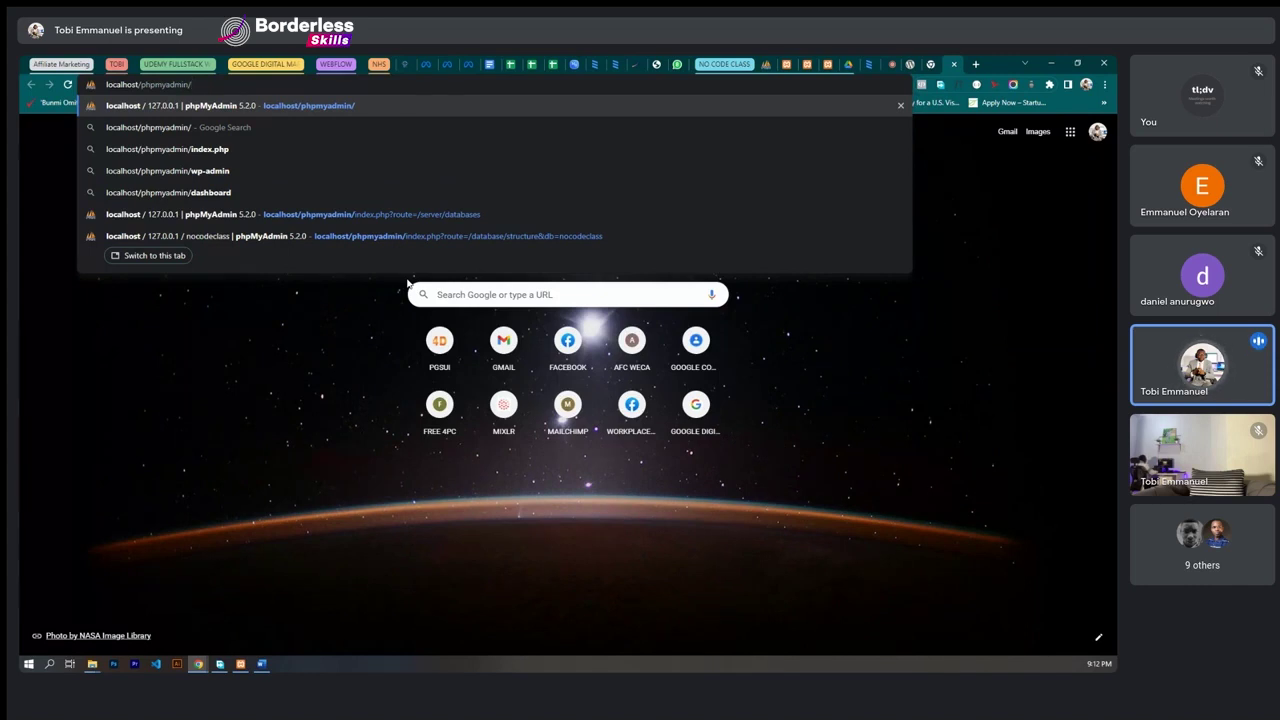
key("Return")
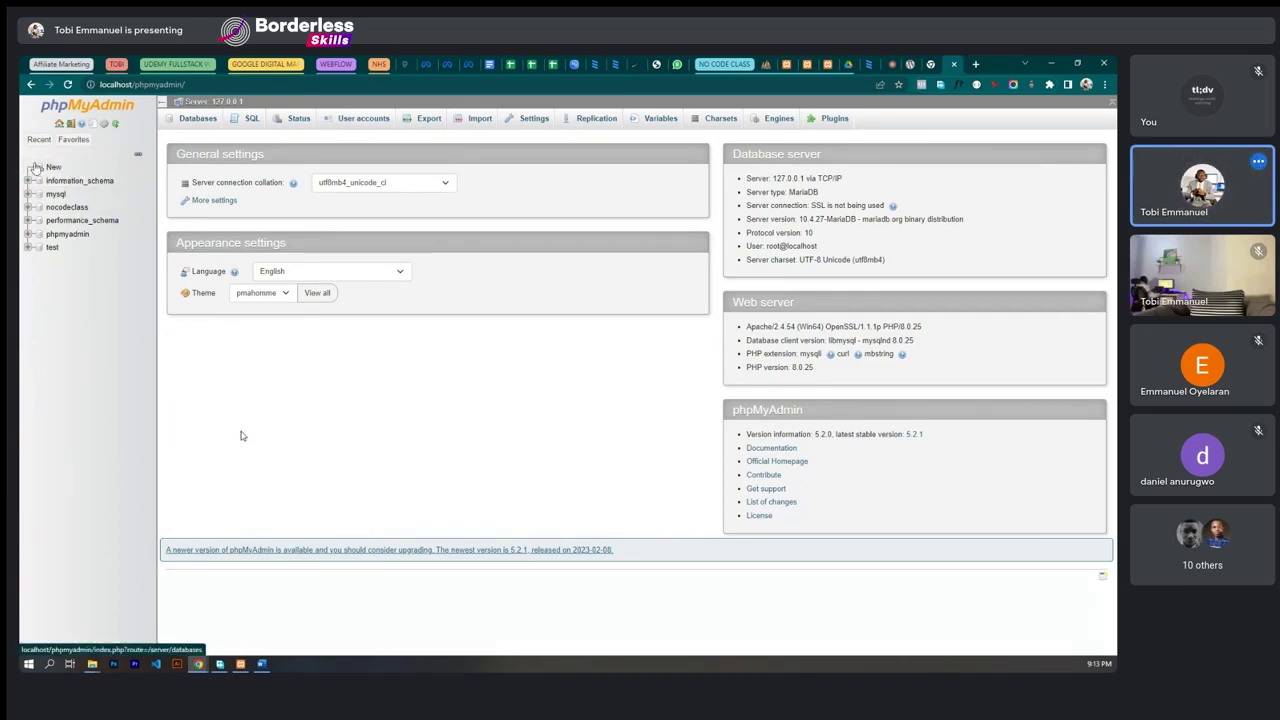
- Create a new database named nocodetraining from phpMyAdmin's New entry
left_click(52, 168)
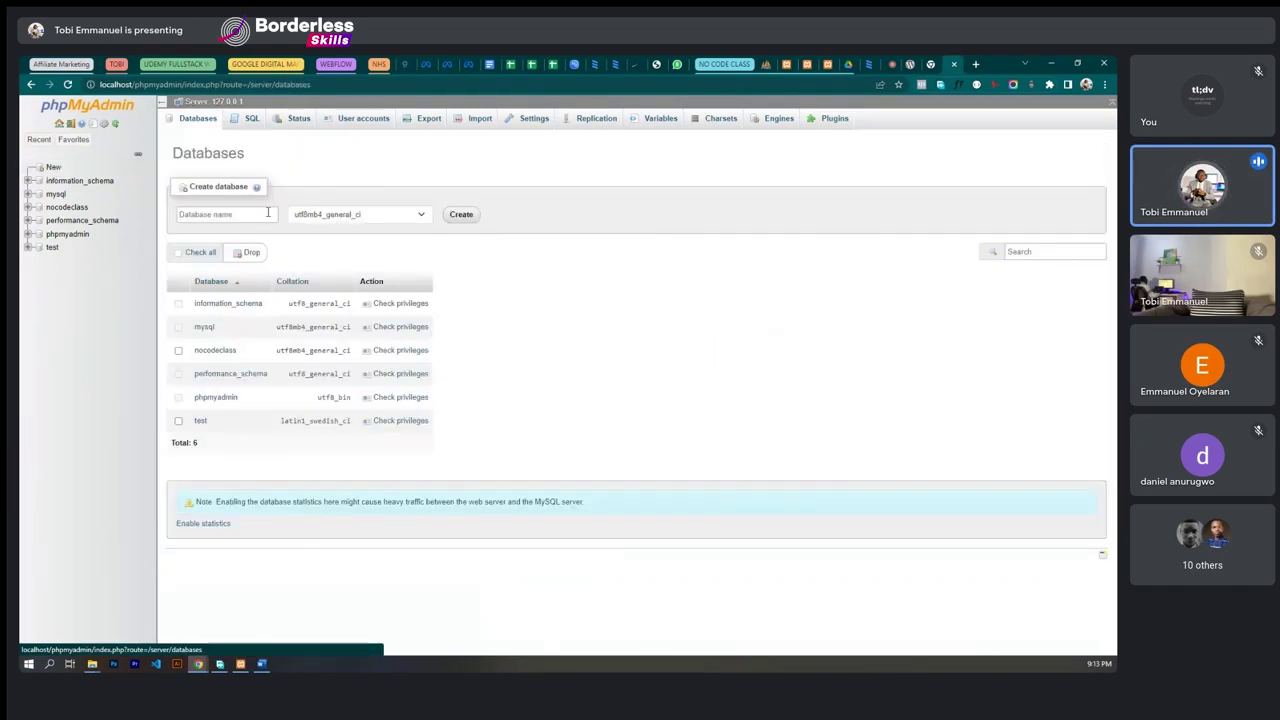
left_click(239, 213)
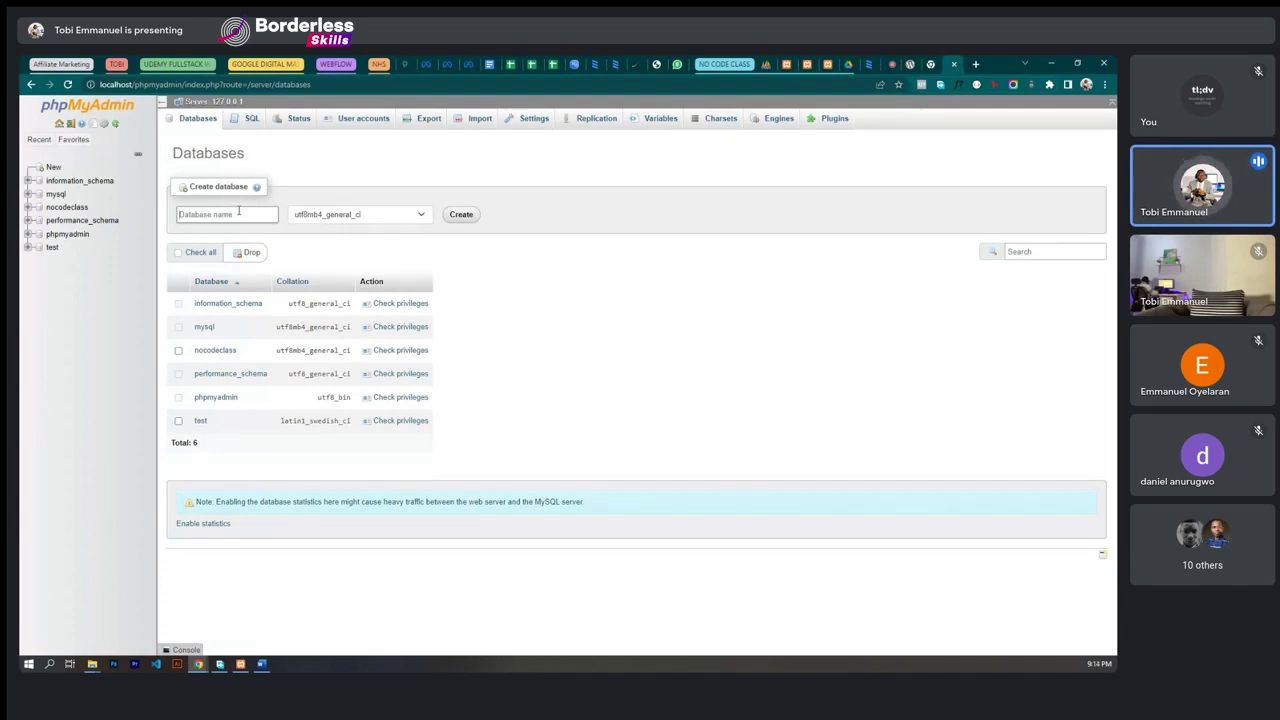
type("nocodetraining")
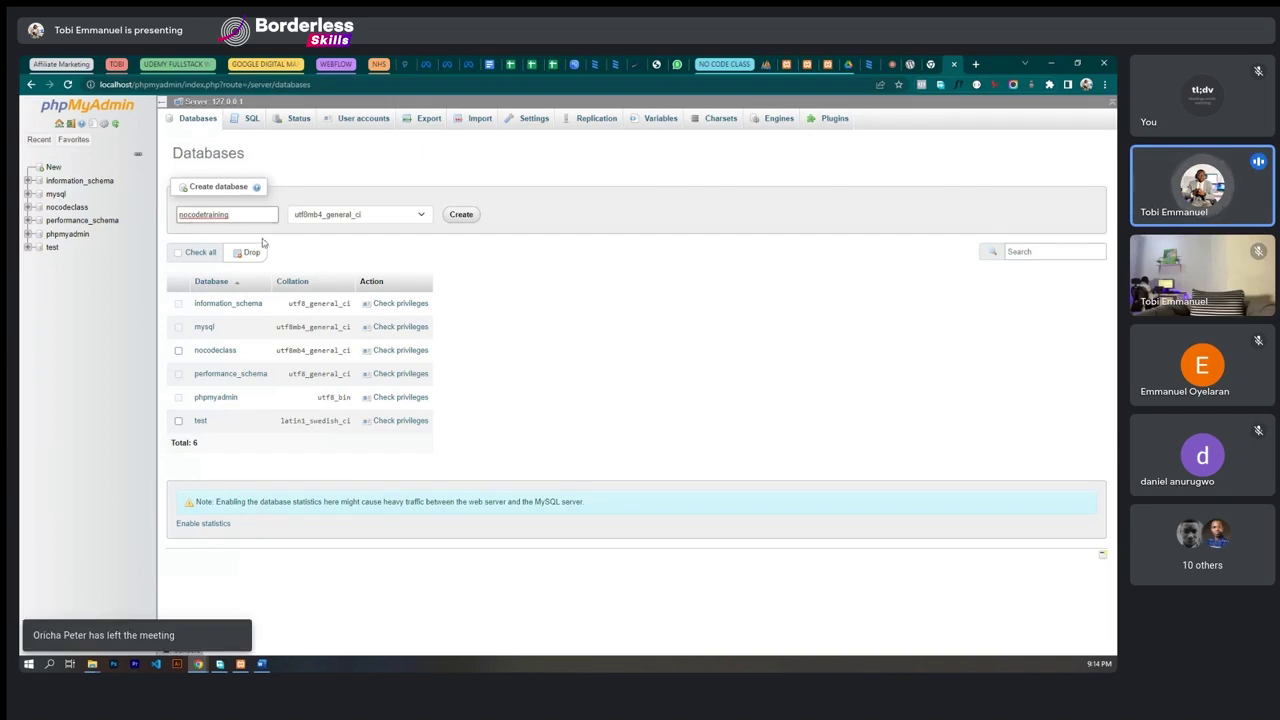
left_click(461, 216)
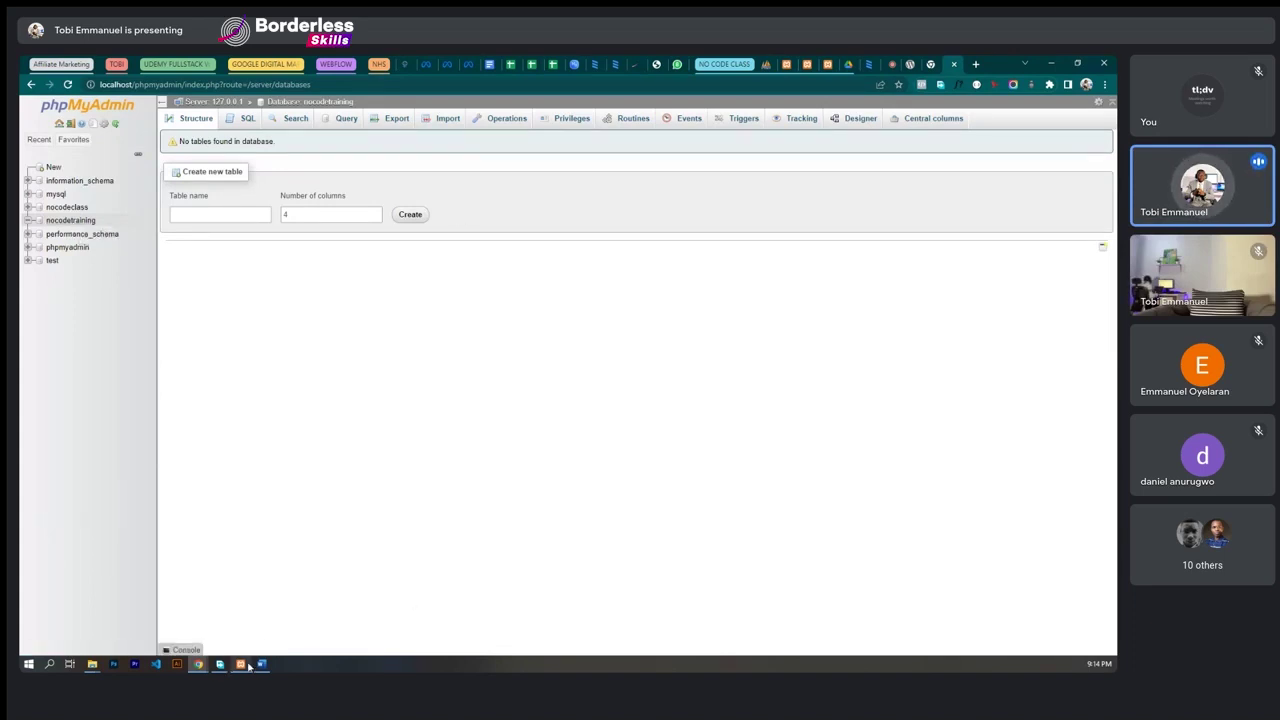
- Add a bold STAGE 3 heading to the Word setup notes
key("alt+Tab")
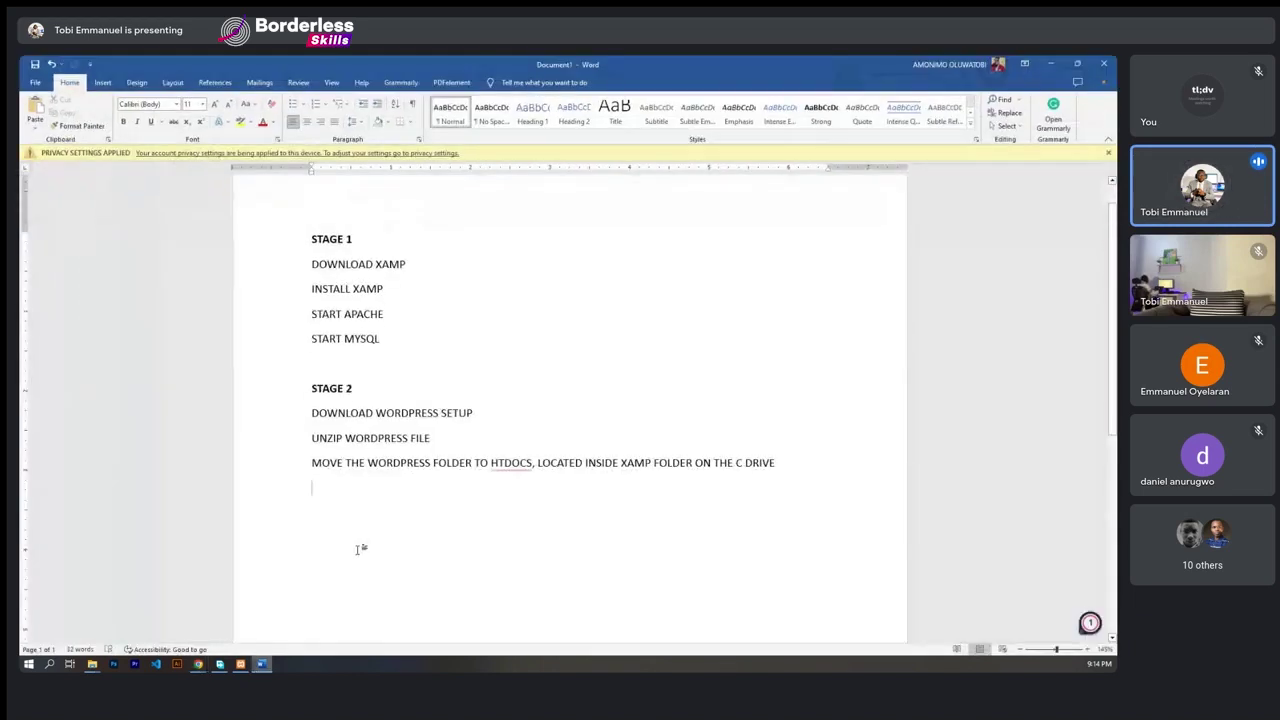
type("STAGE 3")
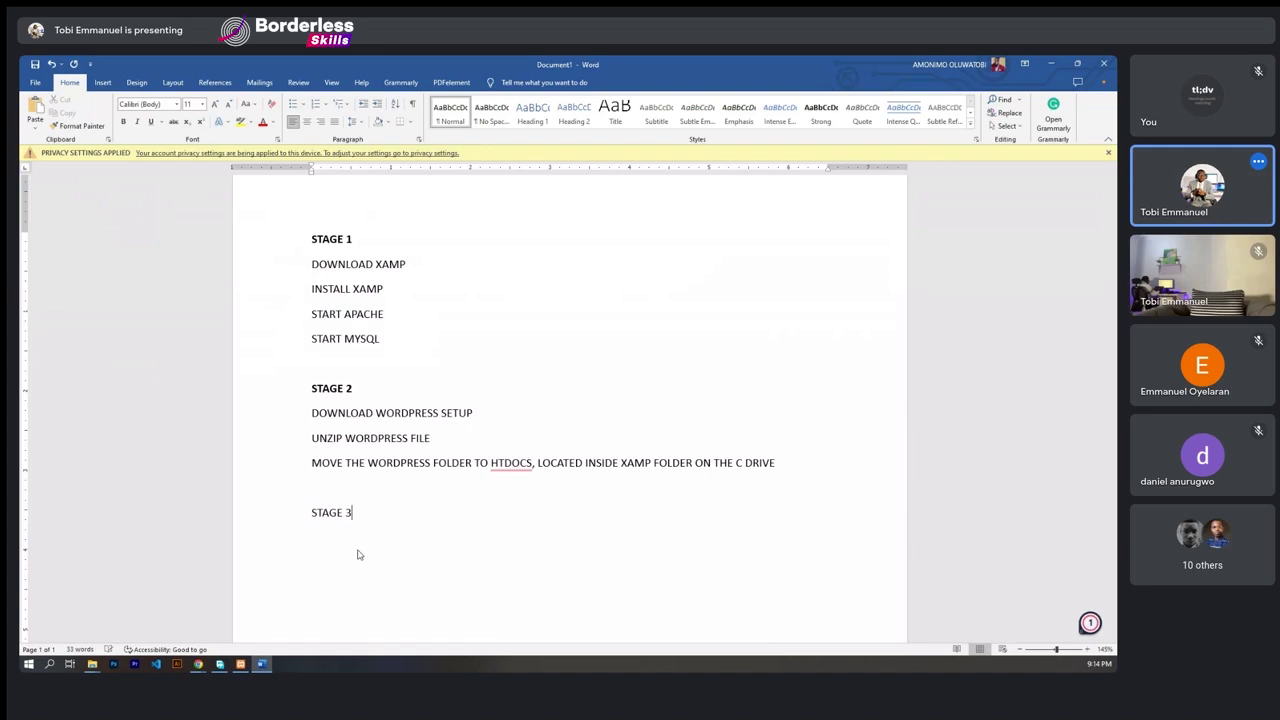
key("BackSpace")
triple_click(343, 512)
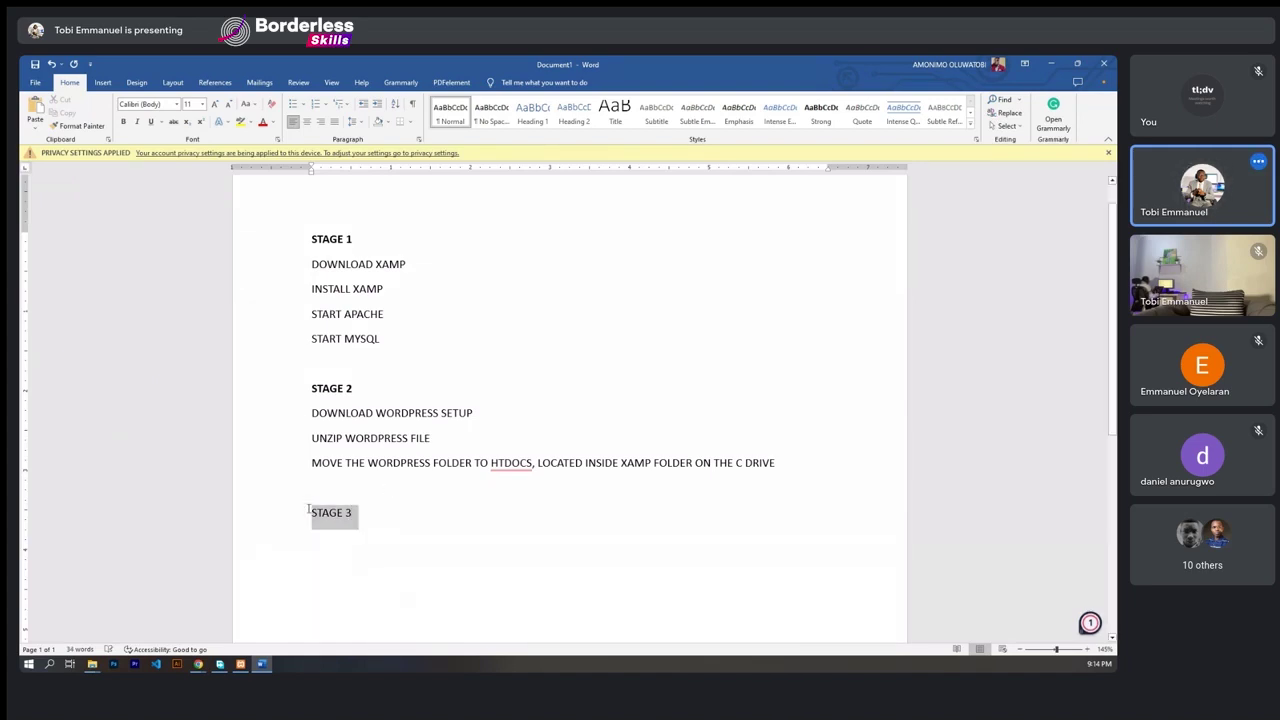
left_click(315, 489)
left_click(316, 540)
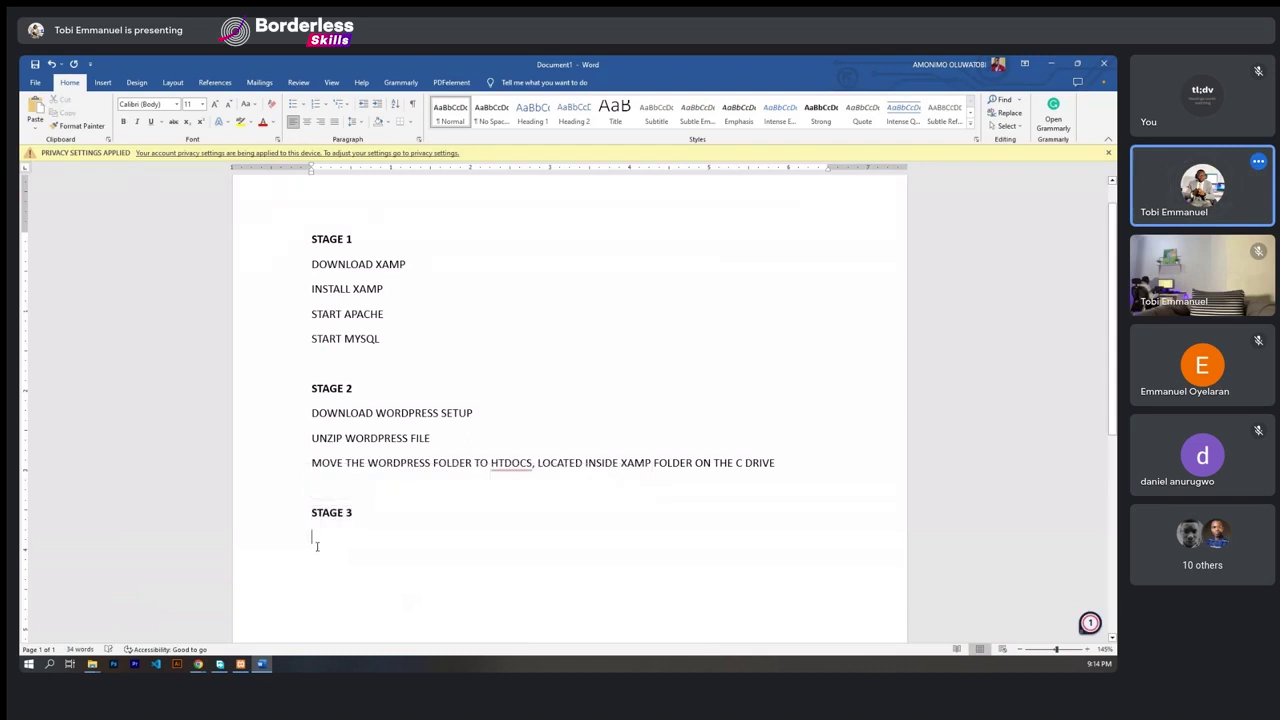
- Add the lines 'OPEN CHROME BROWSER' and 'ENTER localhost/phpmyadmin' under STAGE 3
type("O")
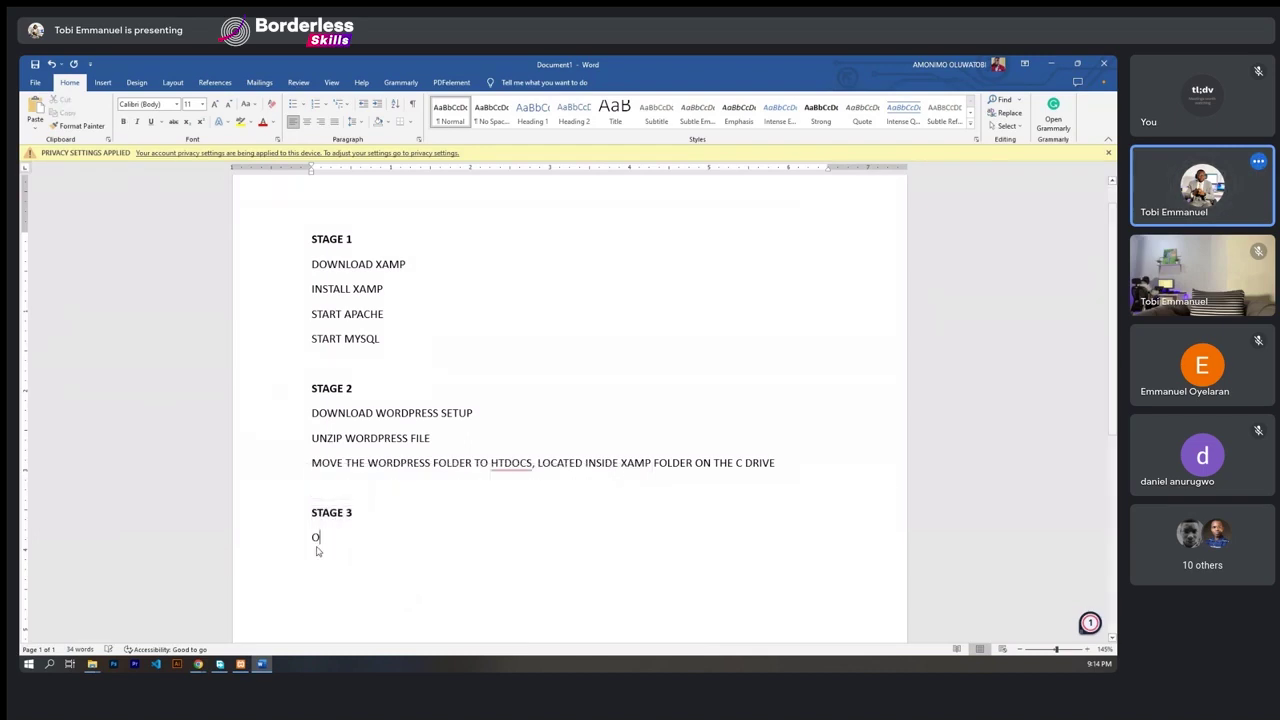
type("PEN CHRO")
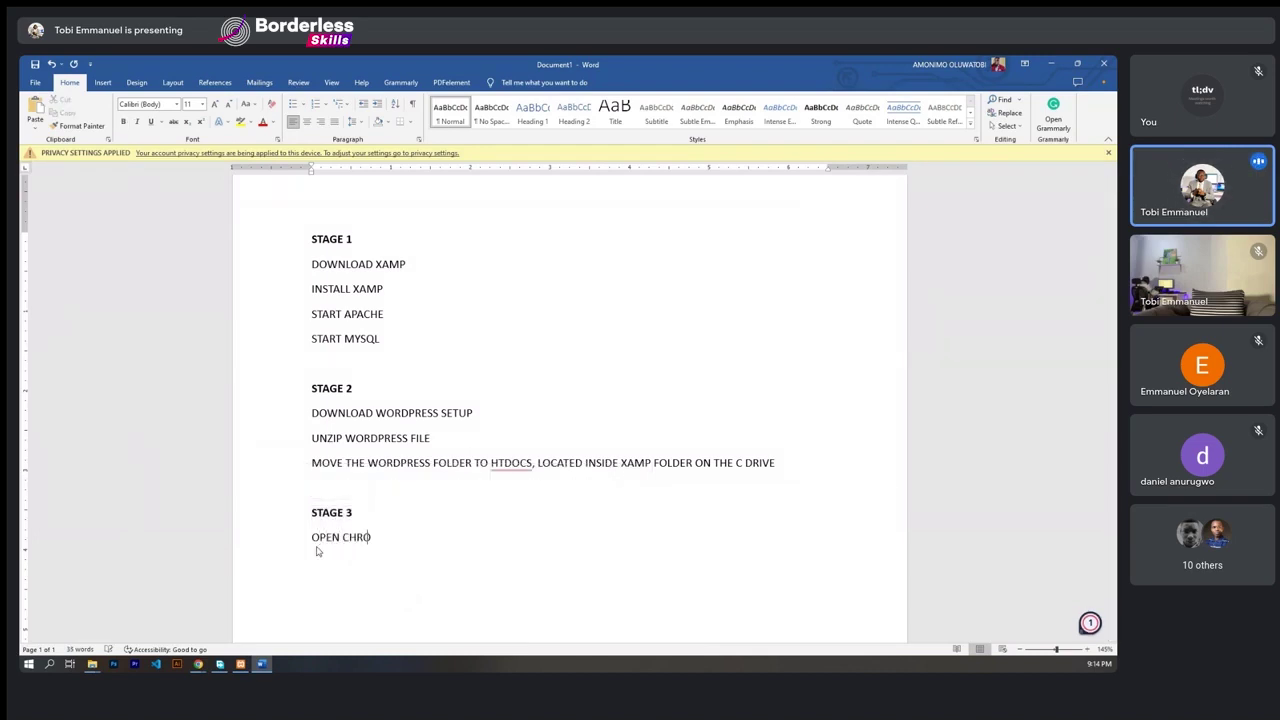
type("ME BROWSER")
key("Return")
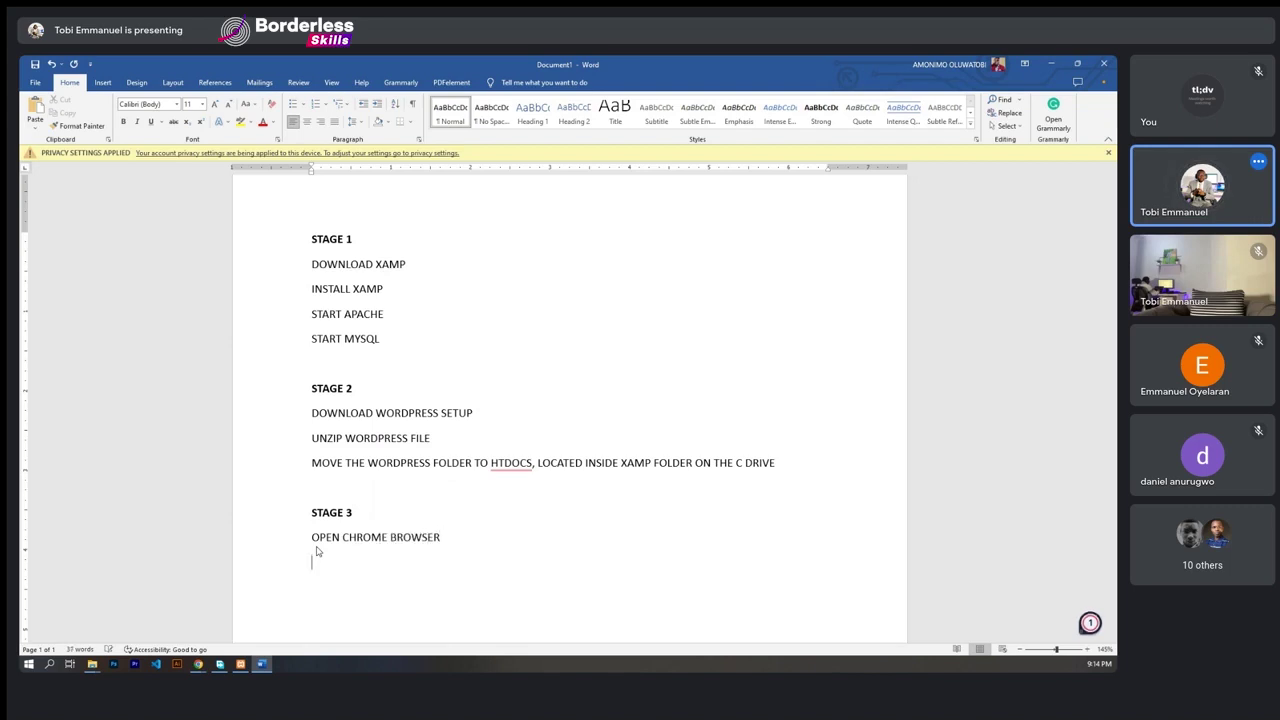
type("ENTER")
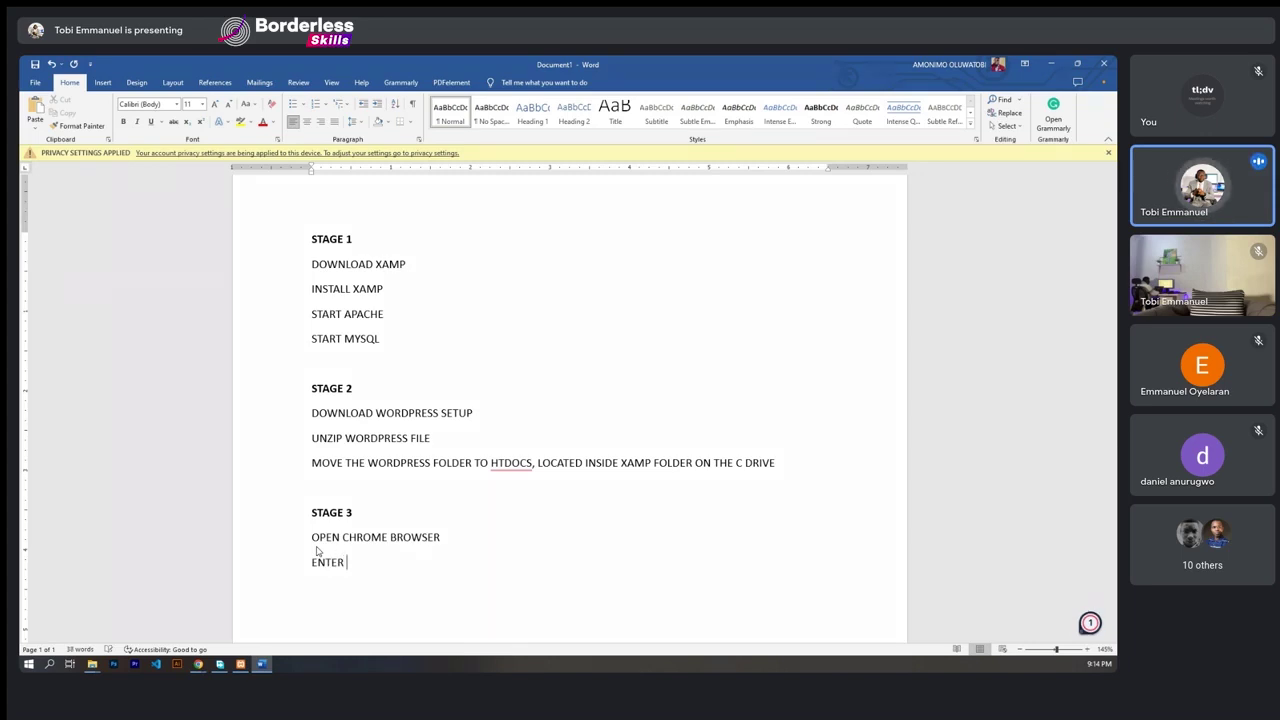
type(" LOCA")
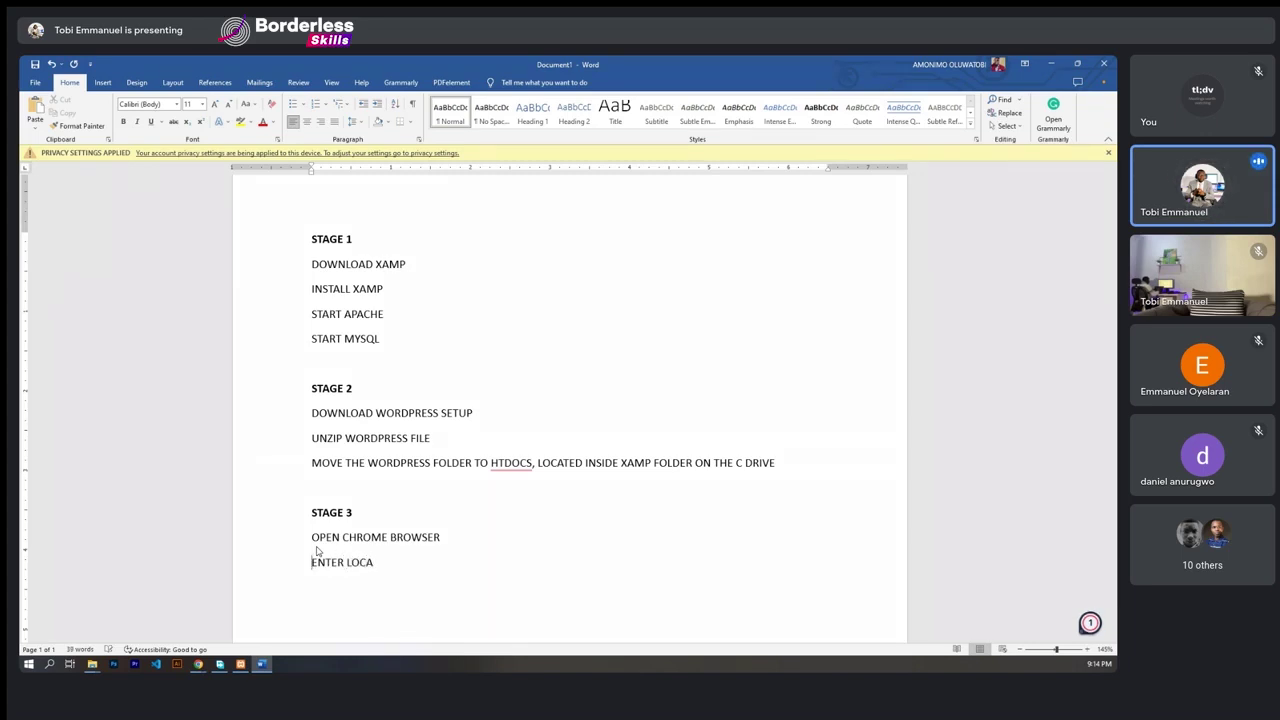
left_click_drag(368, 565, 347, 565)
type("localhiost")
key("BackSpace")
key("BackSpace")
key("BackSpace")
key("BackSpace")
type("ost/phpmyadmin")
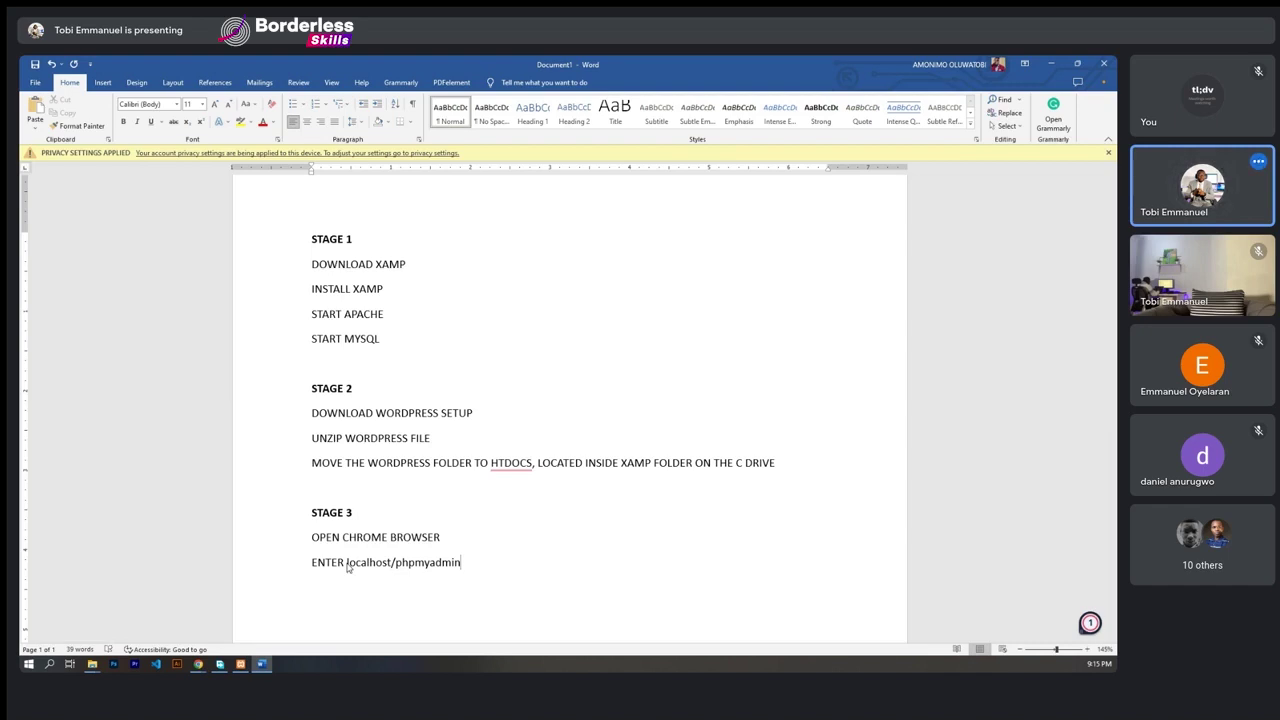
key("Return")
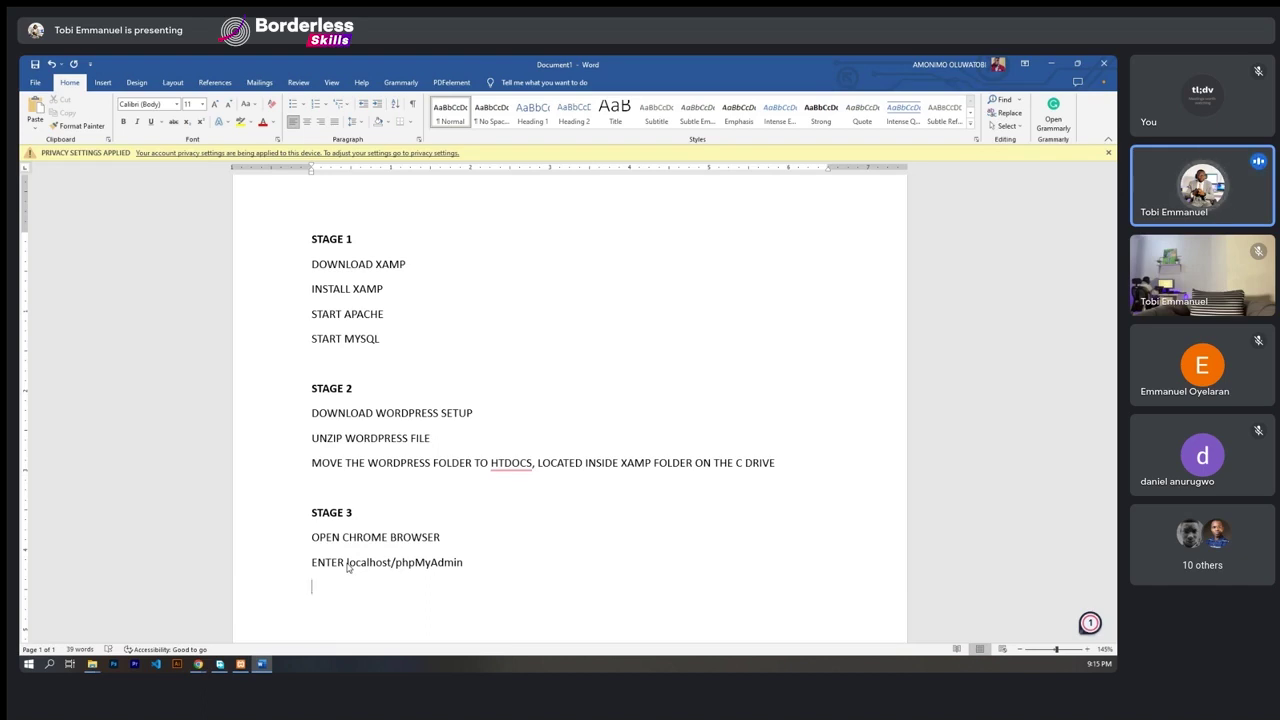
- Add a step line telling the reader to click New and enter the website's domain name
type("CLICK ON NEW")
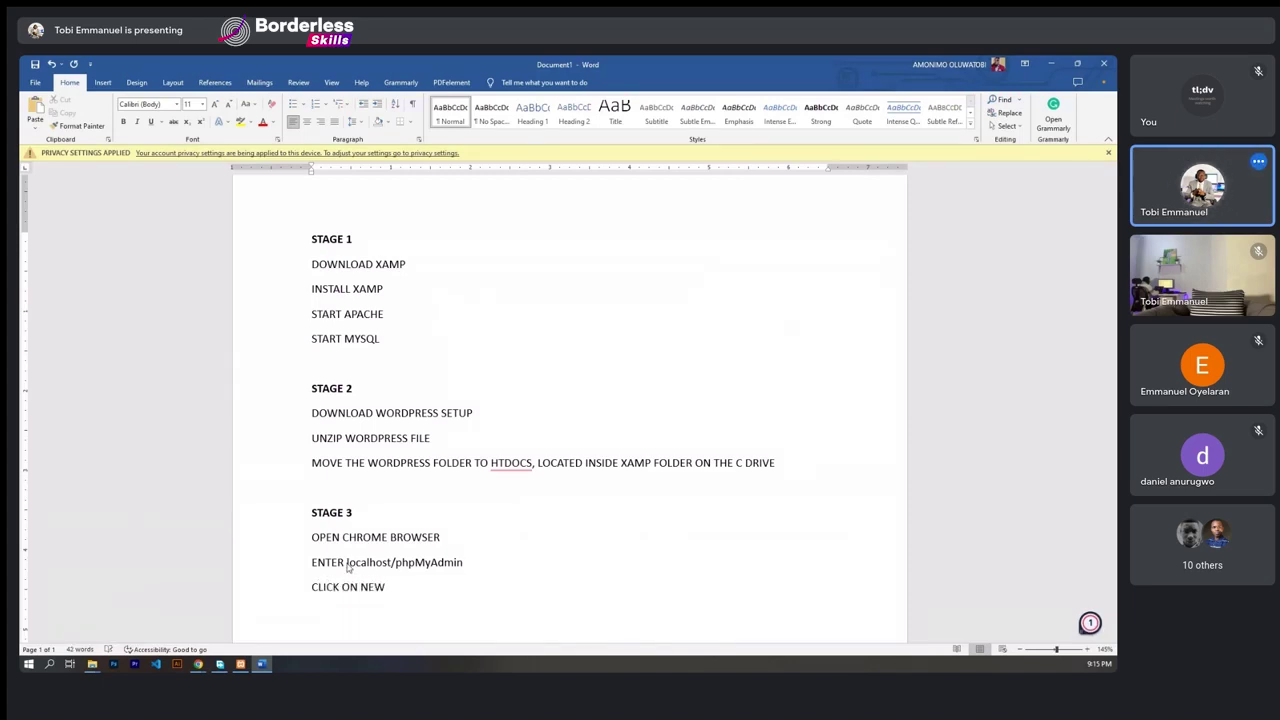
type(", ENTER THE NAME OF YOUR DOMAIN")
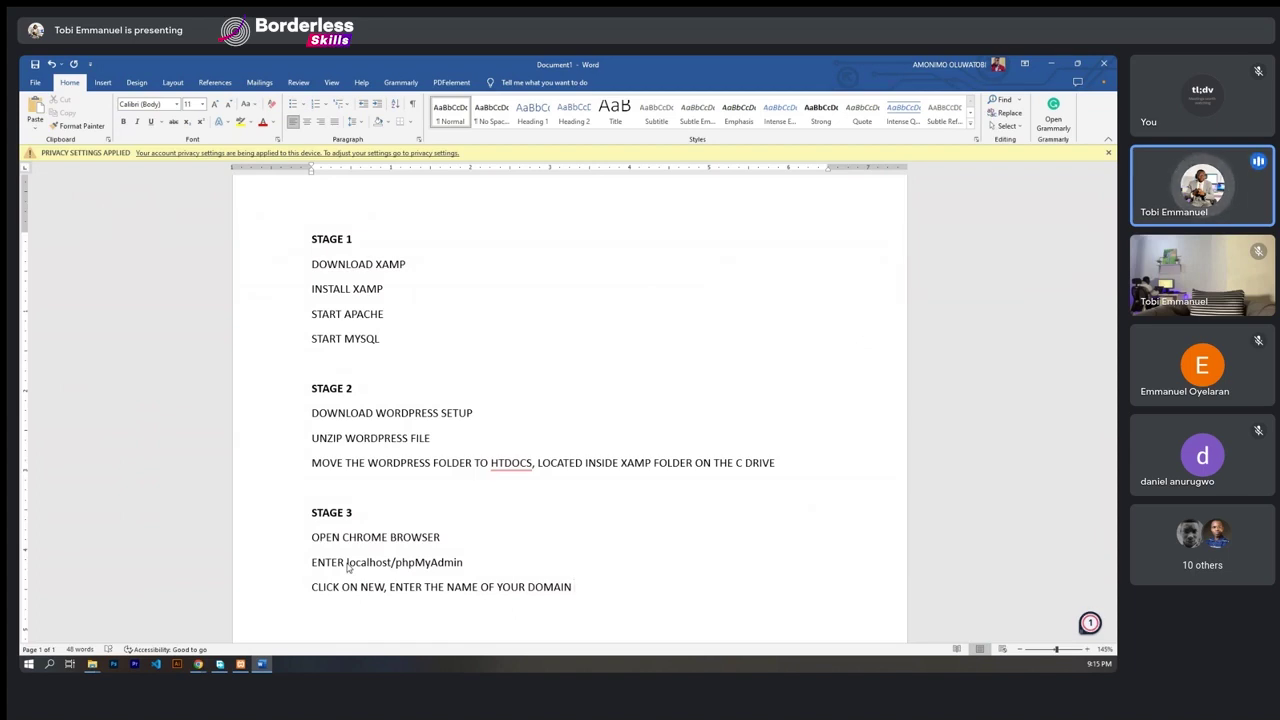
type("NAME")
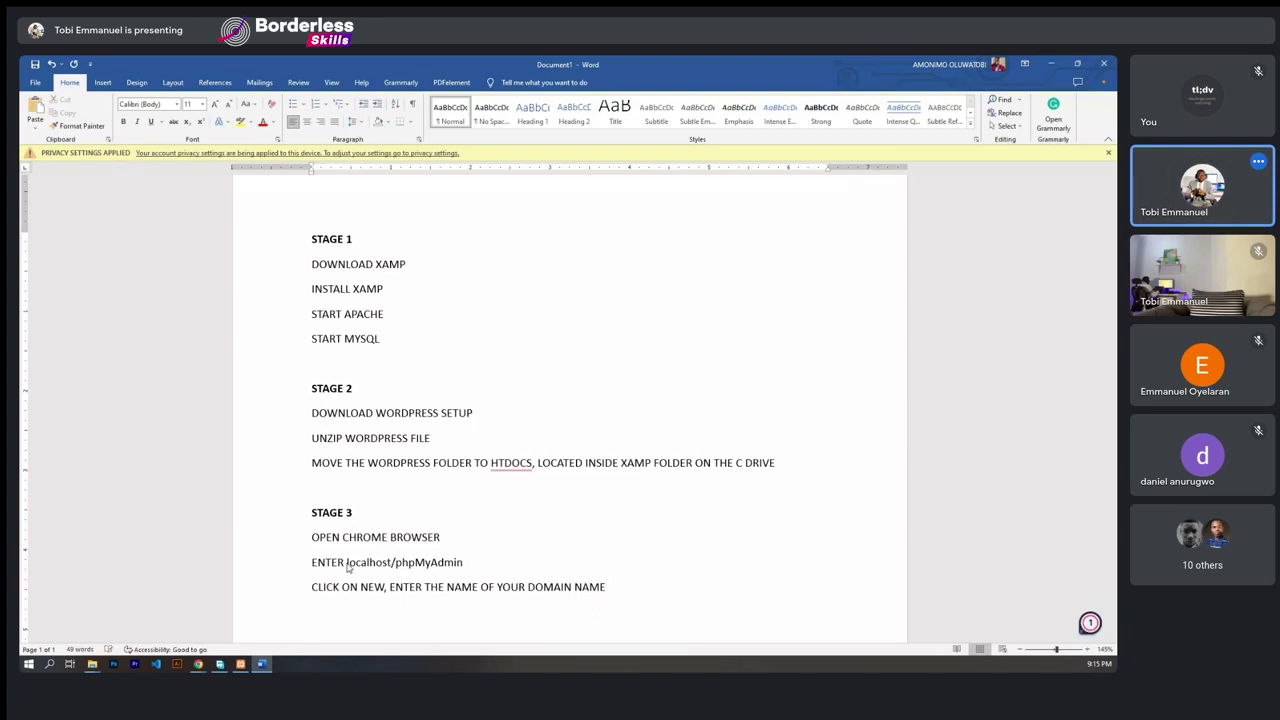
key("ctrl+Left")
key("ctrl+Left")
type("WEBSITE ")
type("S")
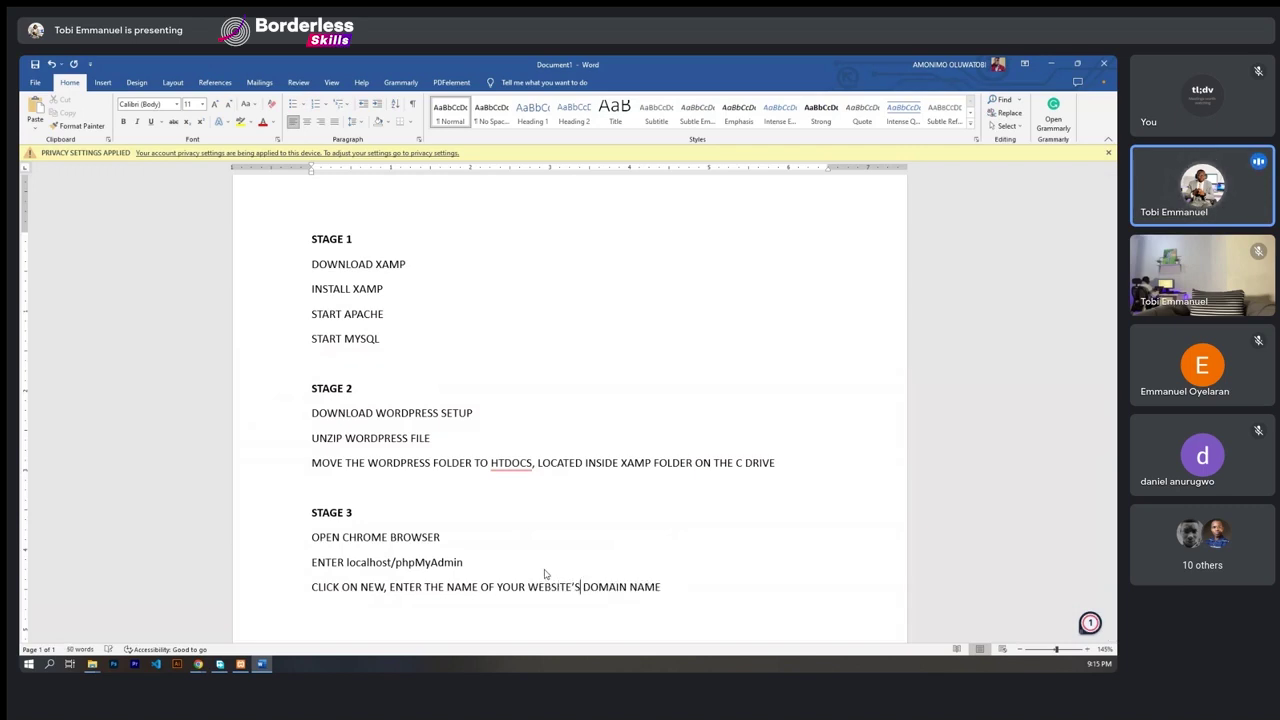
scroll(620, 580, "down", 1)
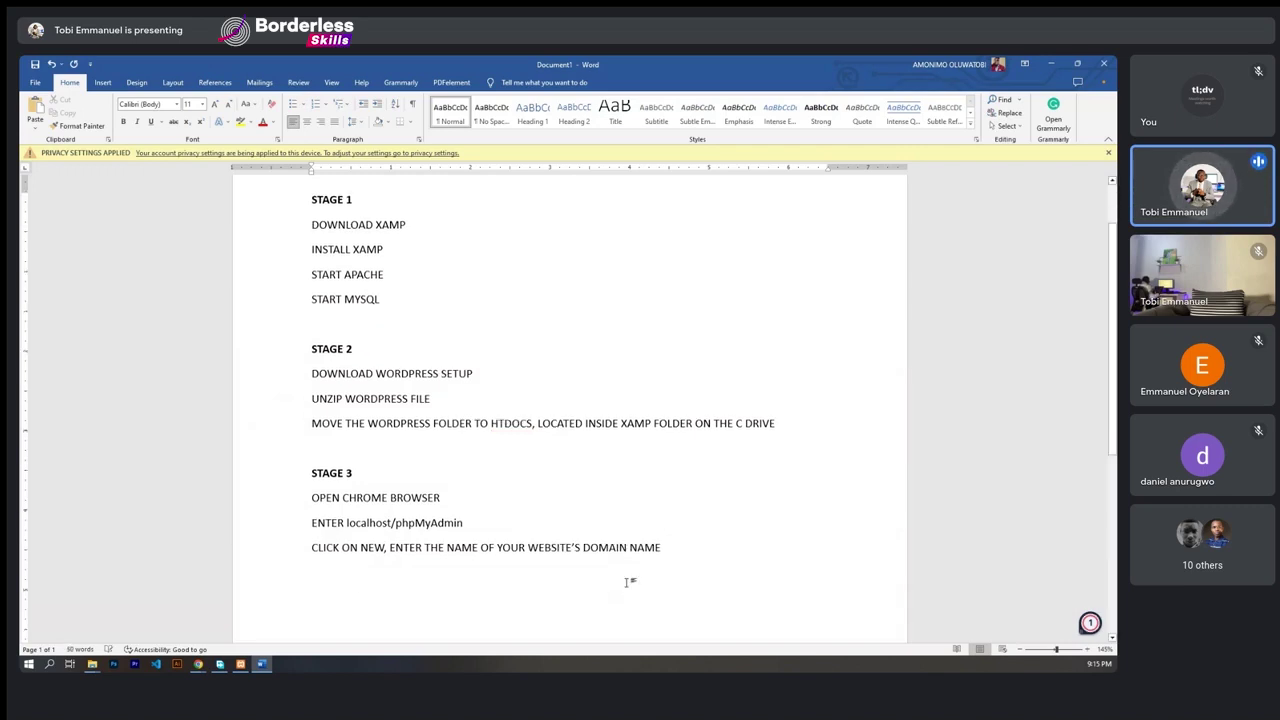
scroll(628, 582, "down", 1)
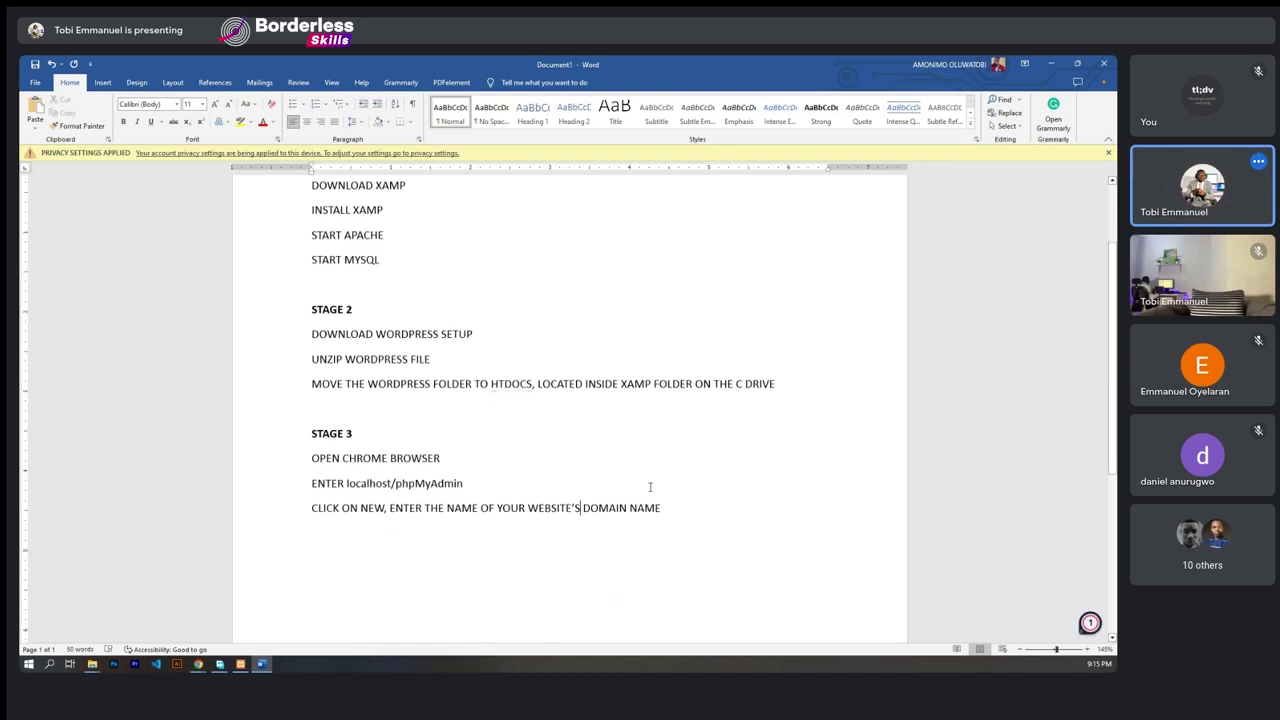
- Add a bold STAGE 4 heading below the Stage 3 steps, leaving a blank line
left_click(691, 505)
key("Return")
key("Return")
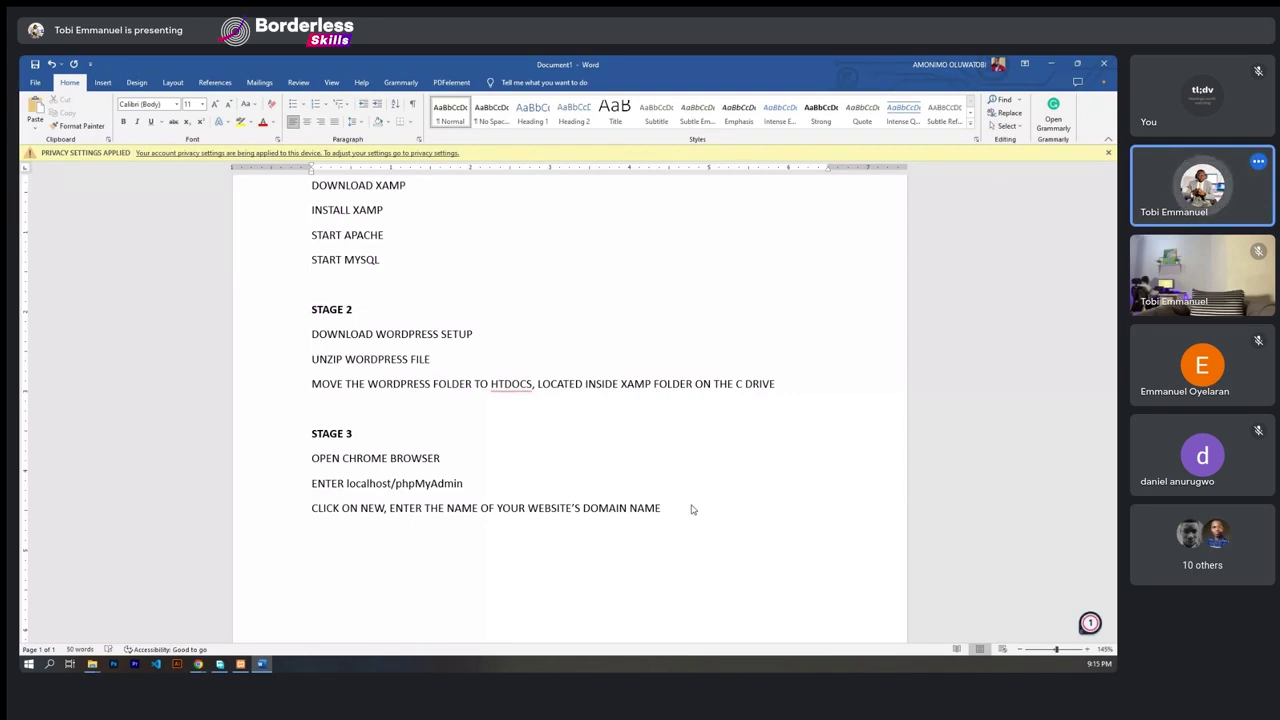
type("STAGE ")
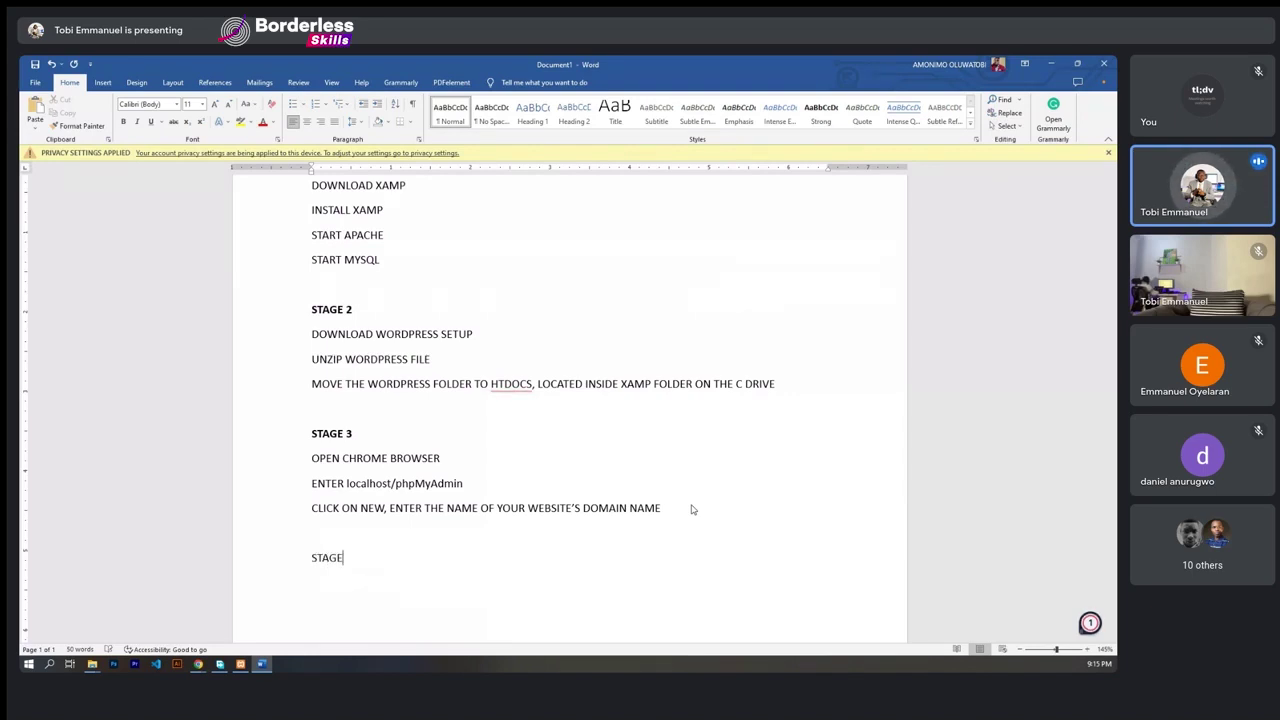
type("4")
key("shift+Up")
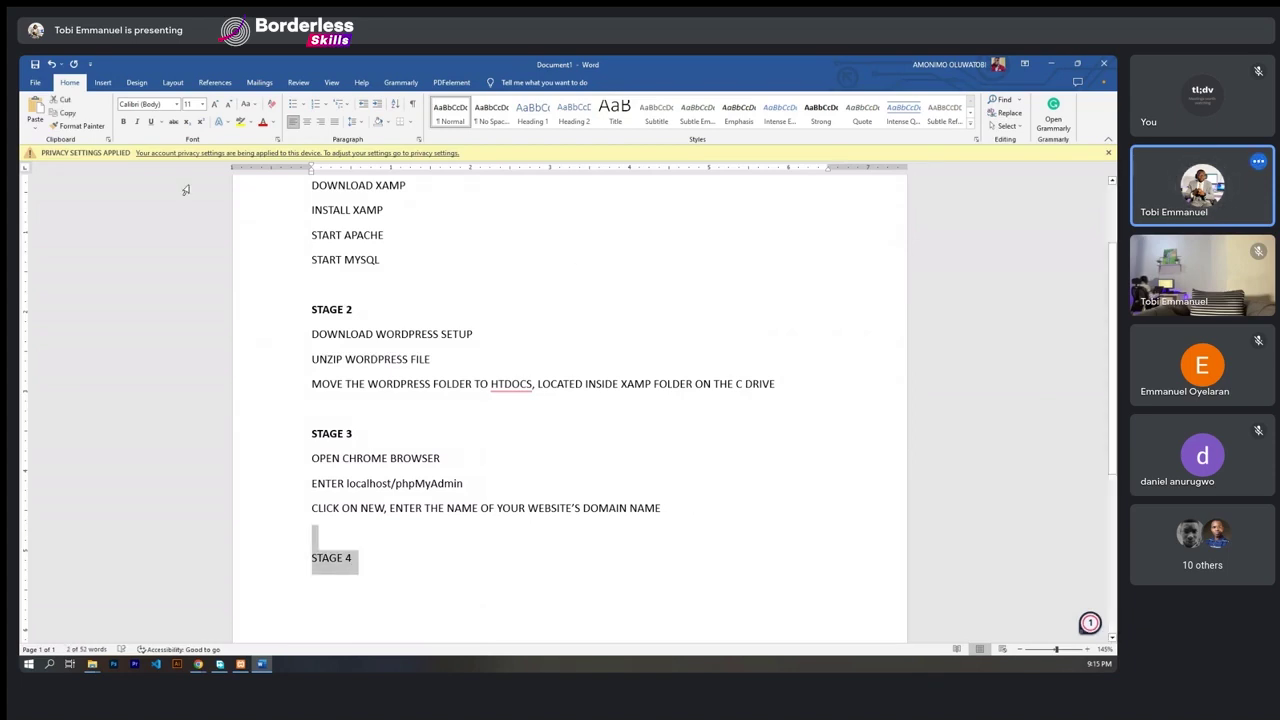
left_click(124, 122)
left_click(383, 540)
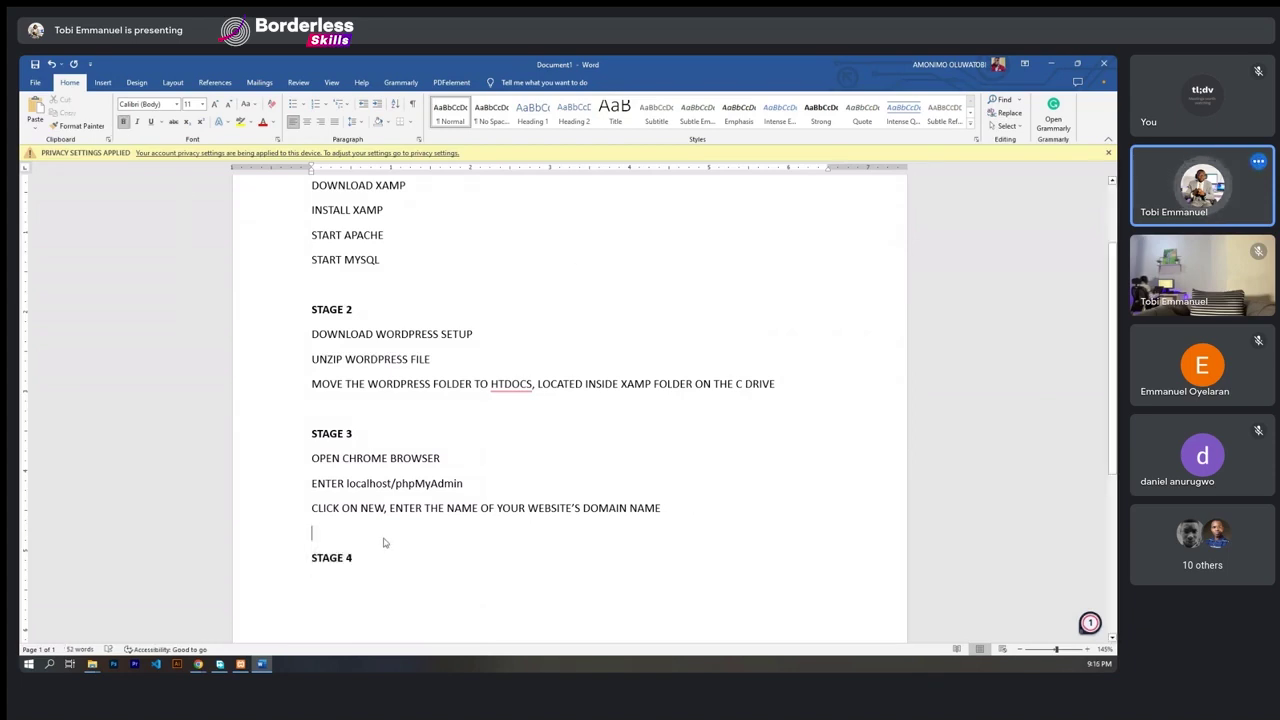
scroll(383, 539, "down", 2)
scroll(383, 539, "down", 1)
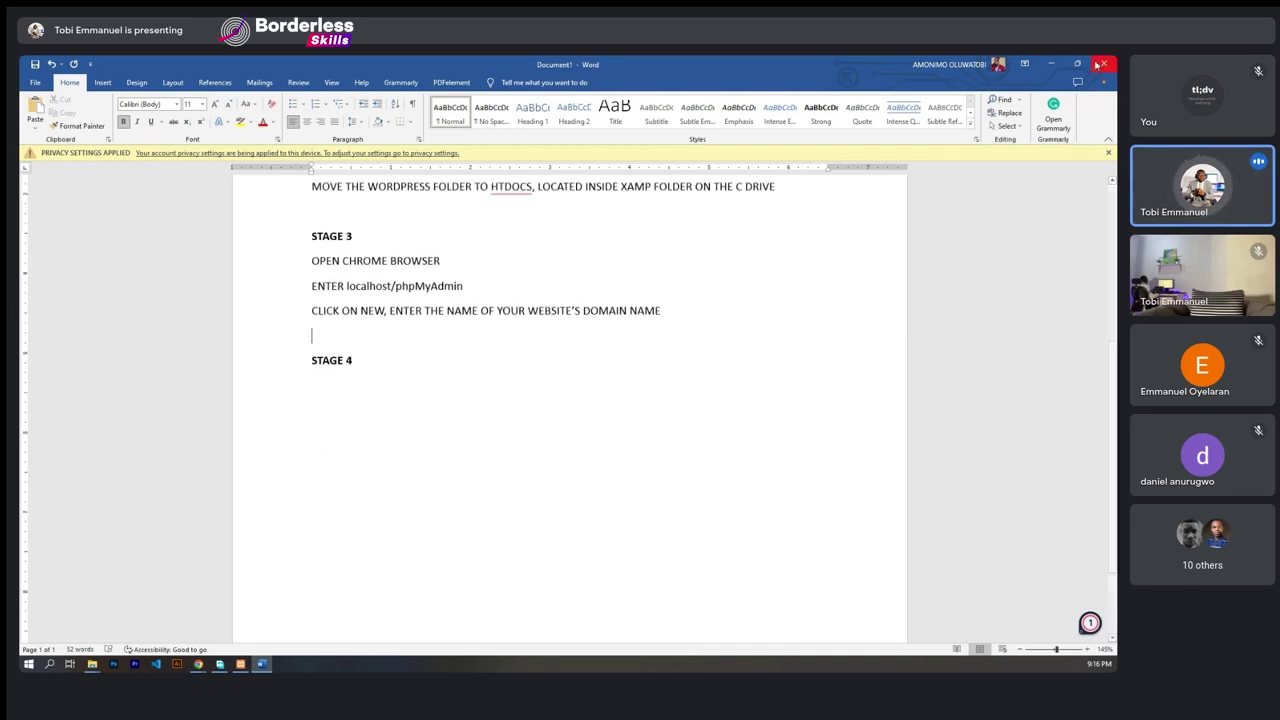
- Open localhost/nocodetraining in a new Chrome tab, showing its directory index
left_click(1052, 64)
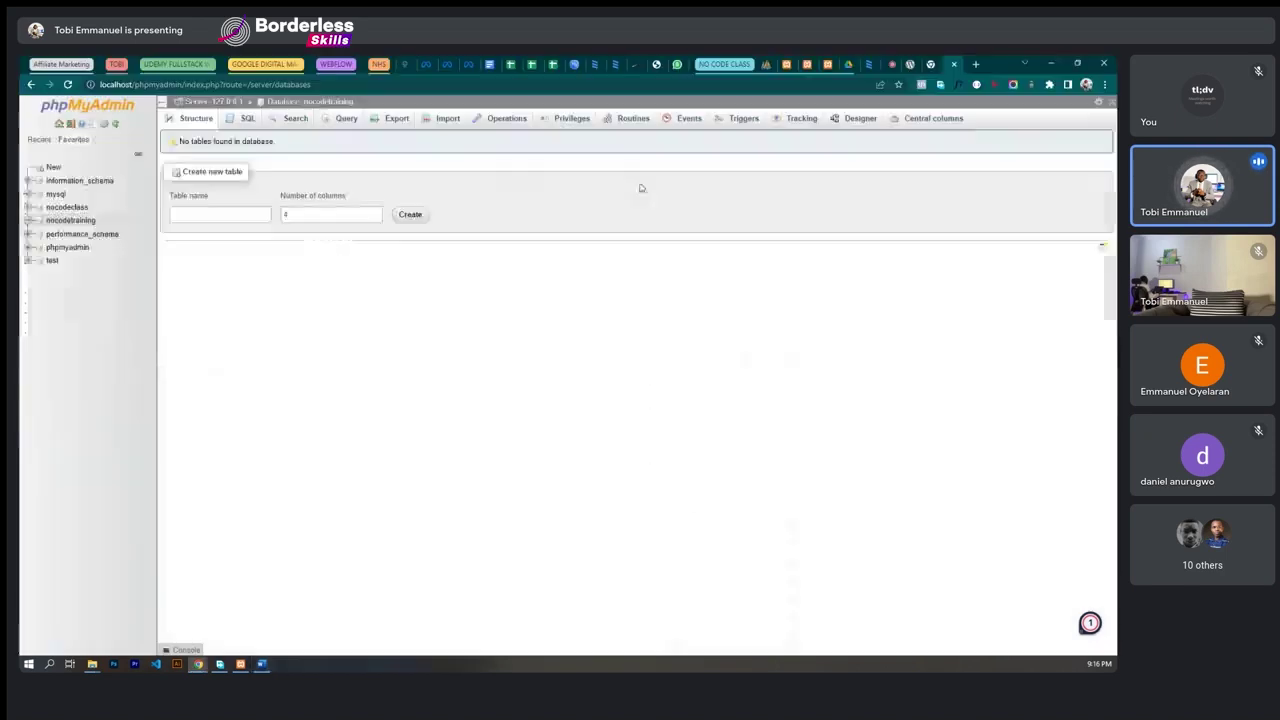
left_click(976, 64)
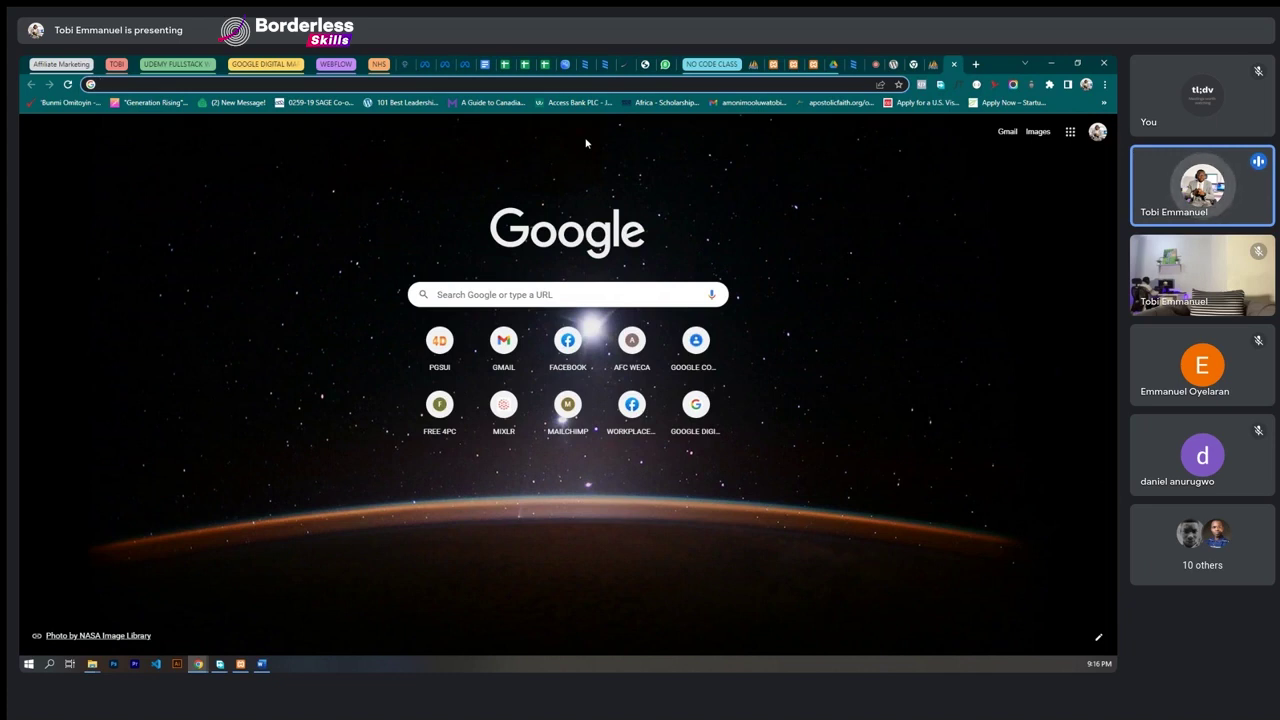
type("LOCA")
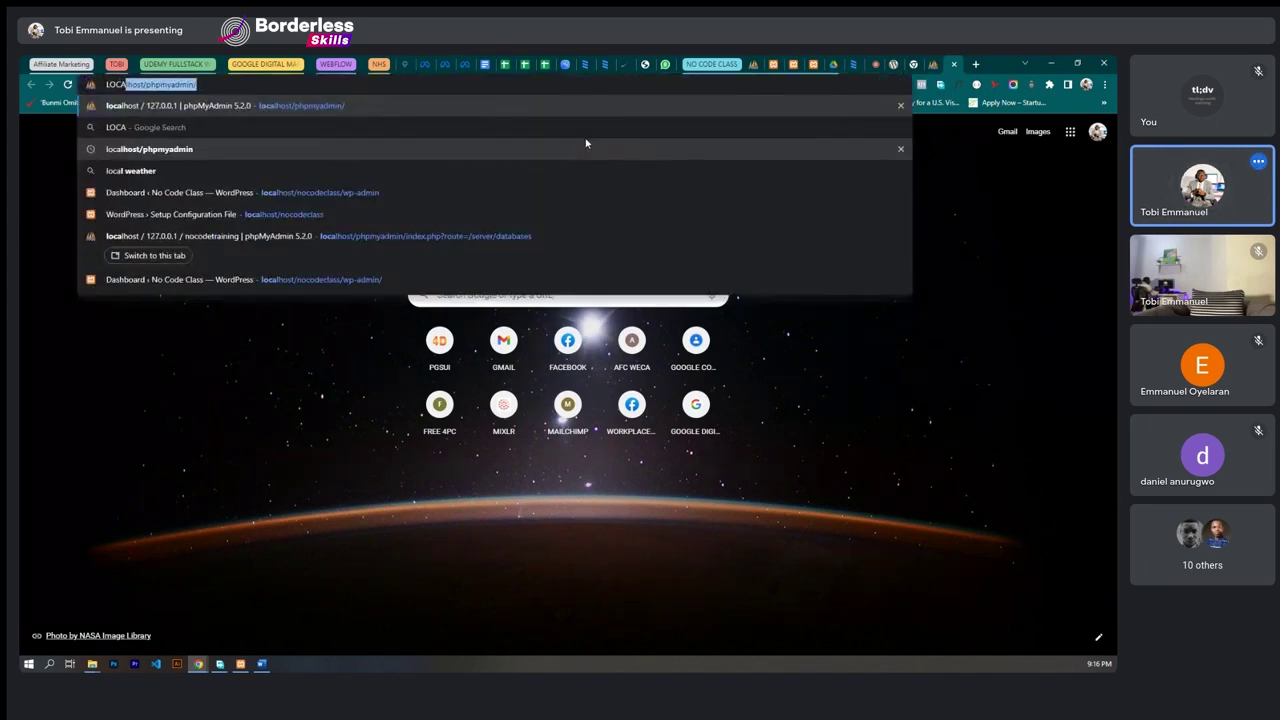
key("BackSpace")
key("BackSpace")
key("BackSpace")
key("BackSpace")
key("BackSpace")
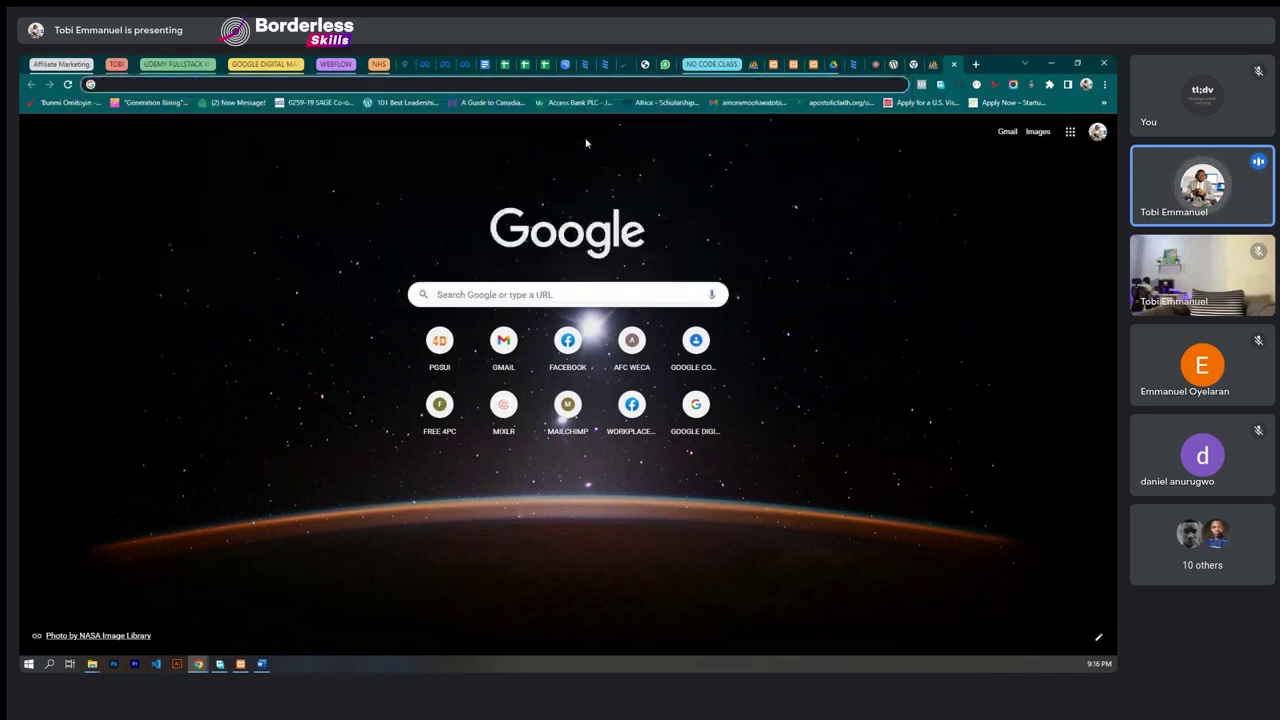
type("local")
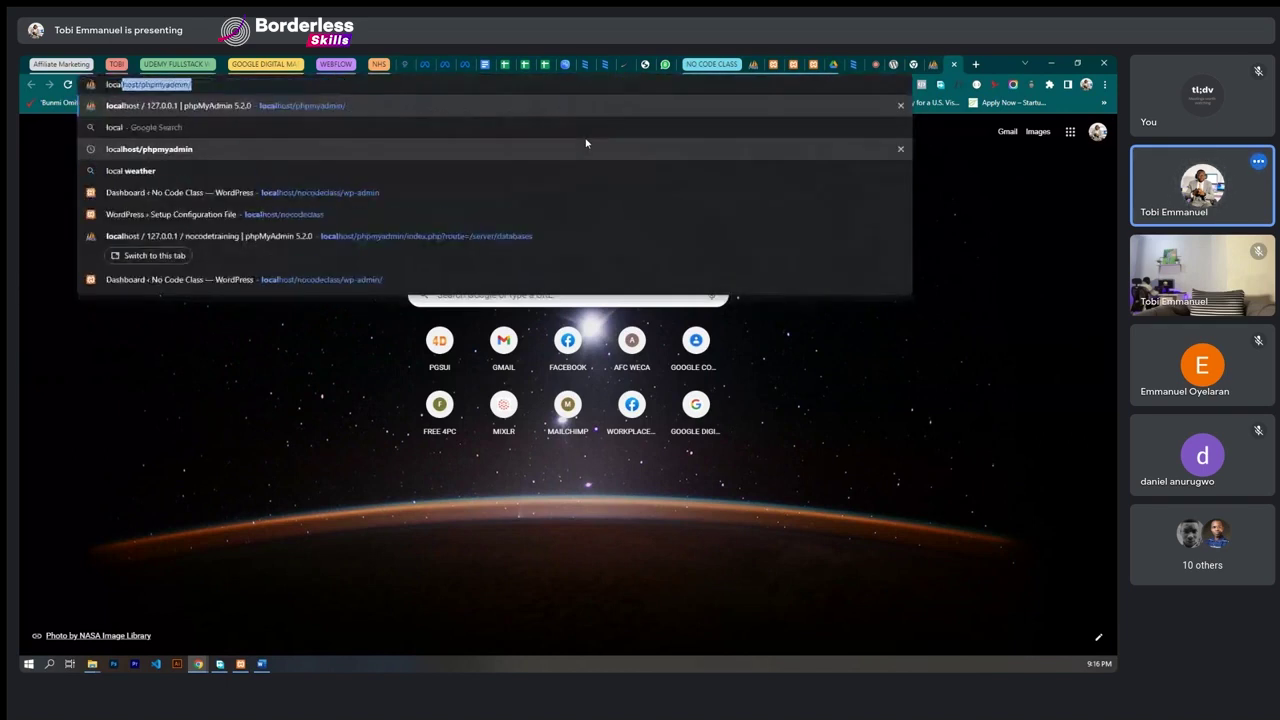
type("host")
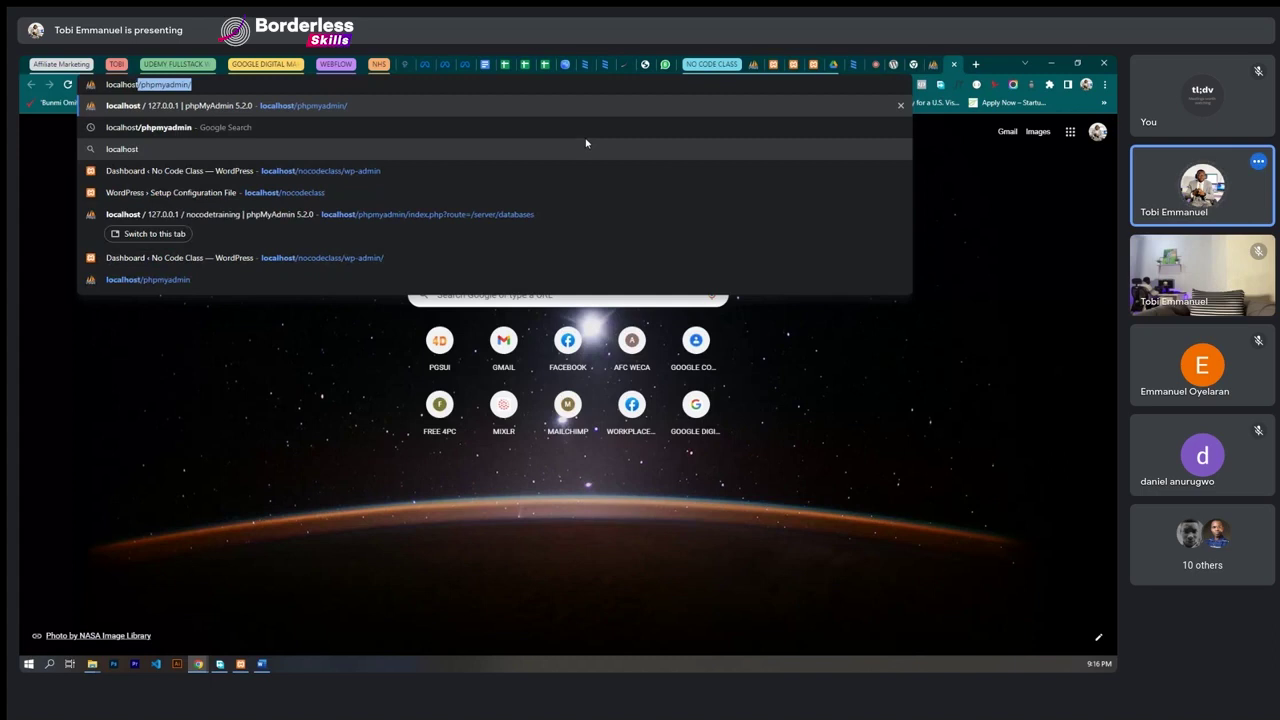
type("/")
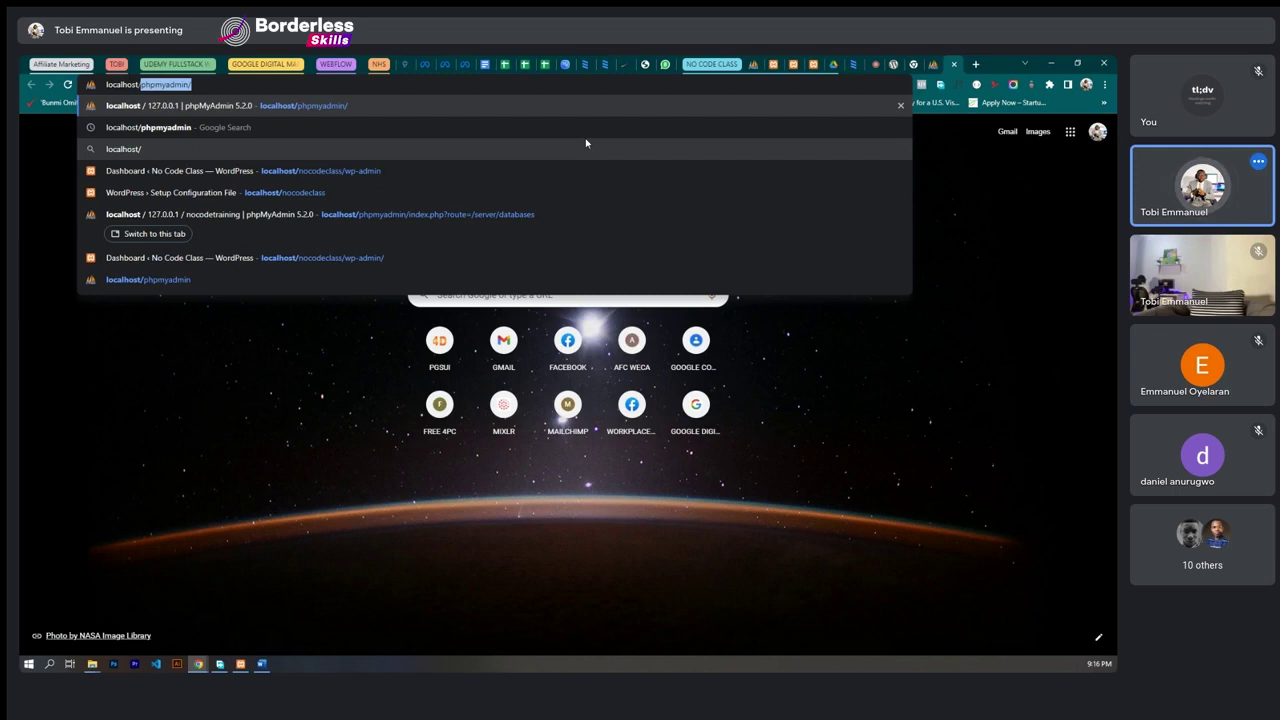
key("BackSpace")
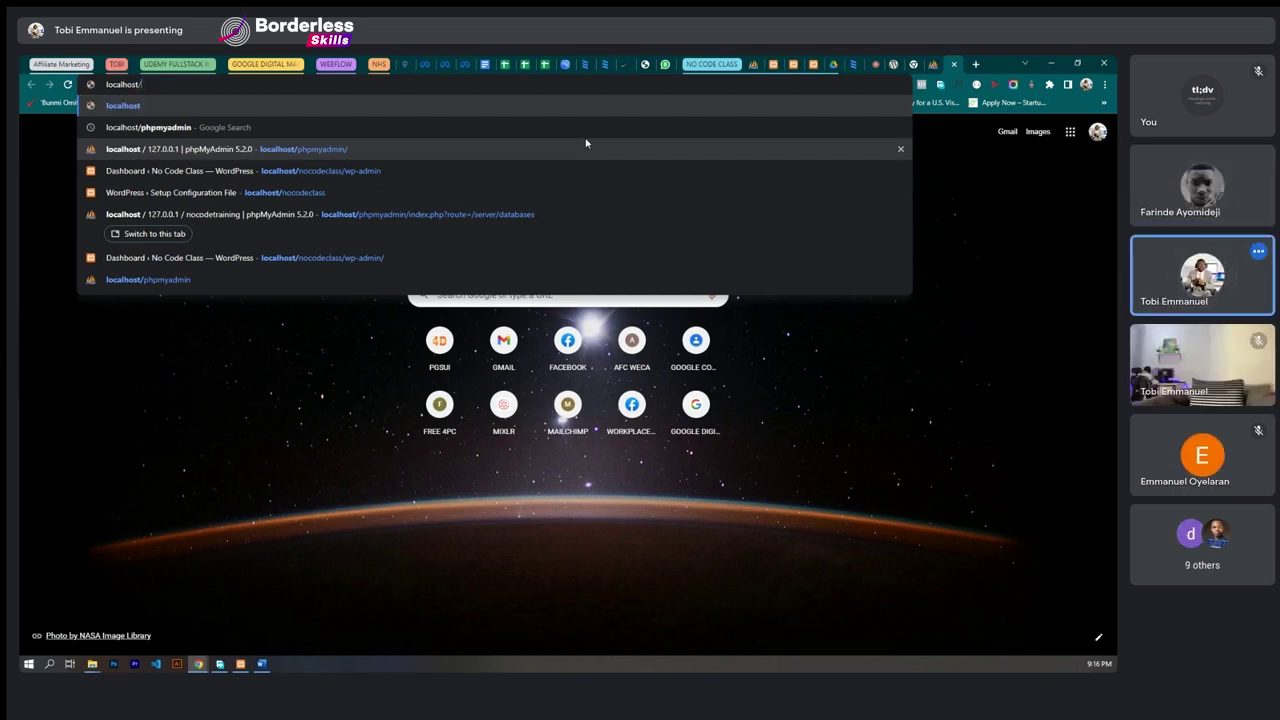
type("nocodetraining")
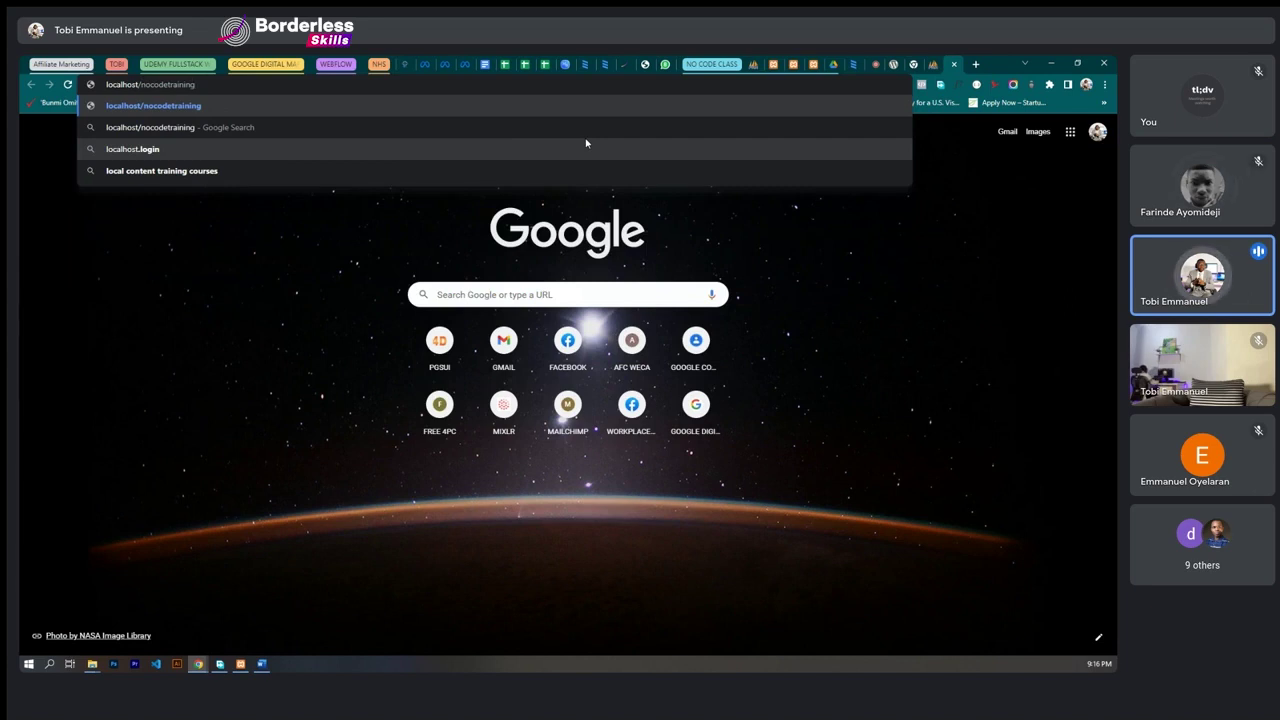
key("Return")
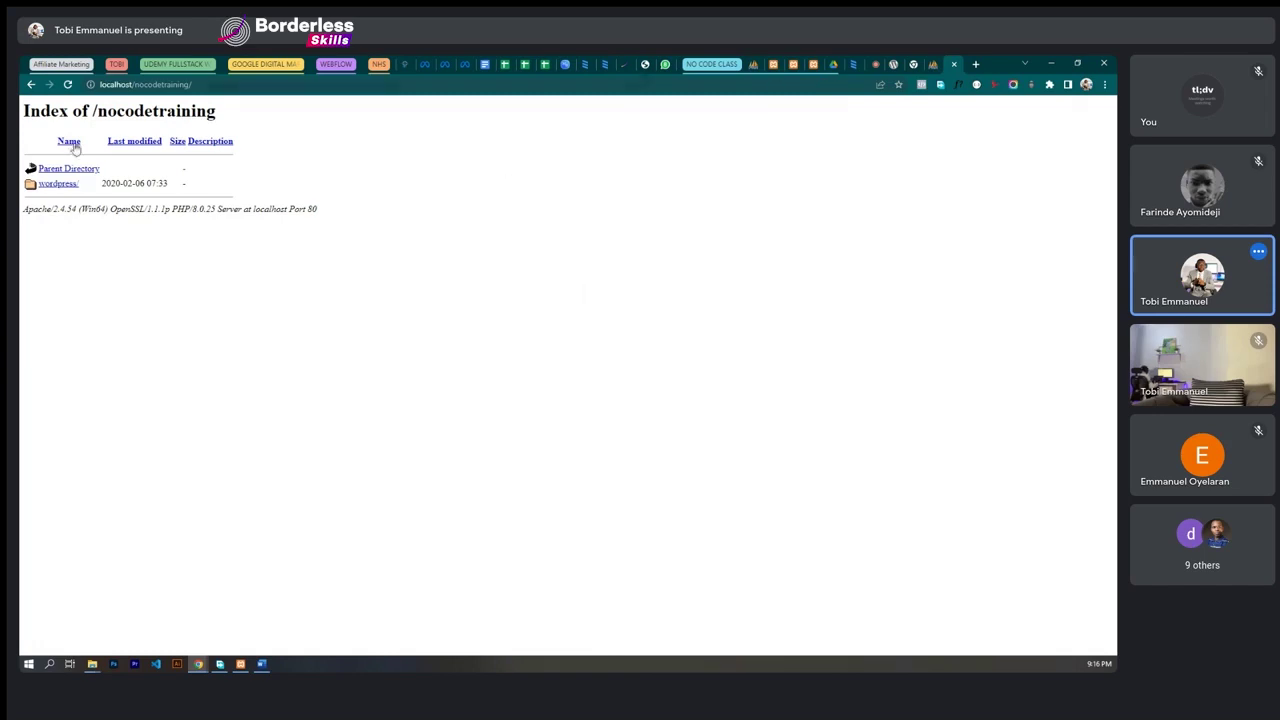
- Compare the nocodetraining and nocodeclass databases in phpMyAdmin, then list all databases
left_click(934, 66)
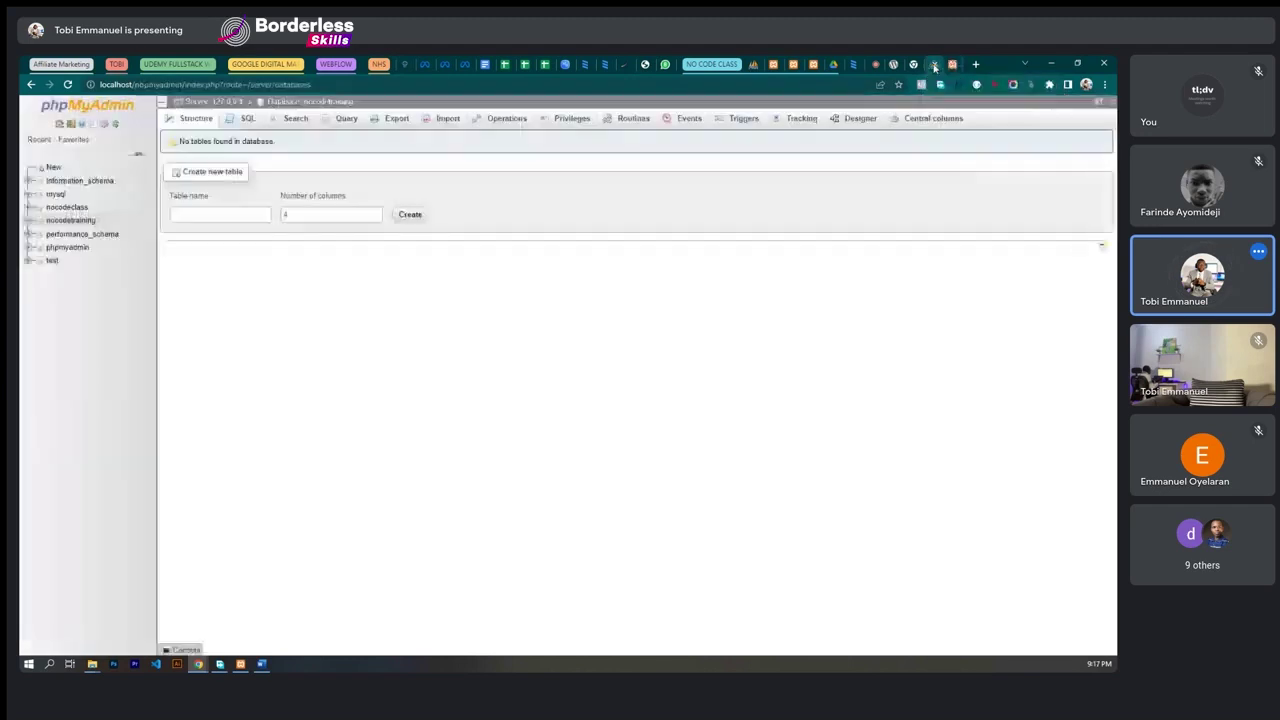
left_click(68, 220)
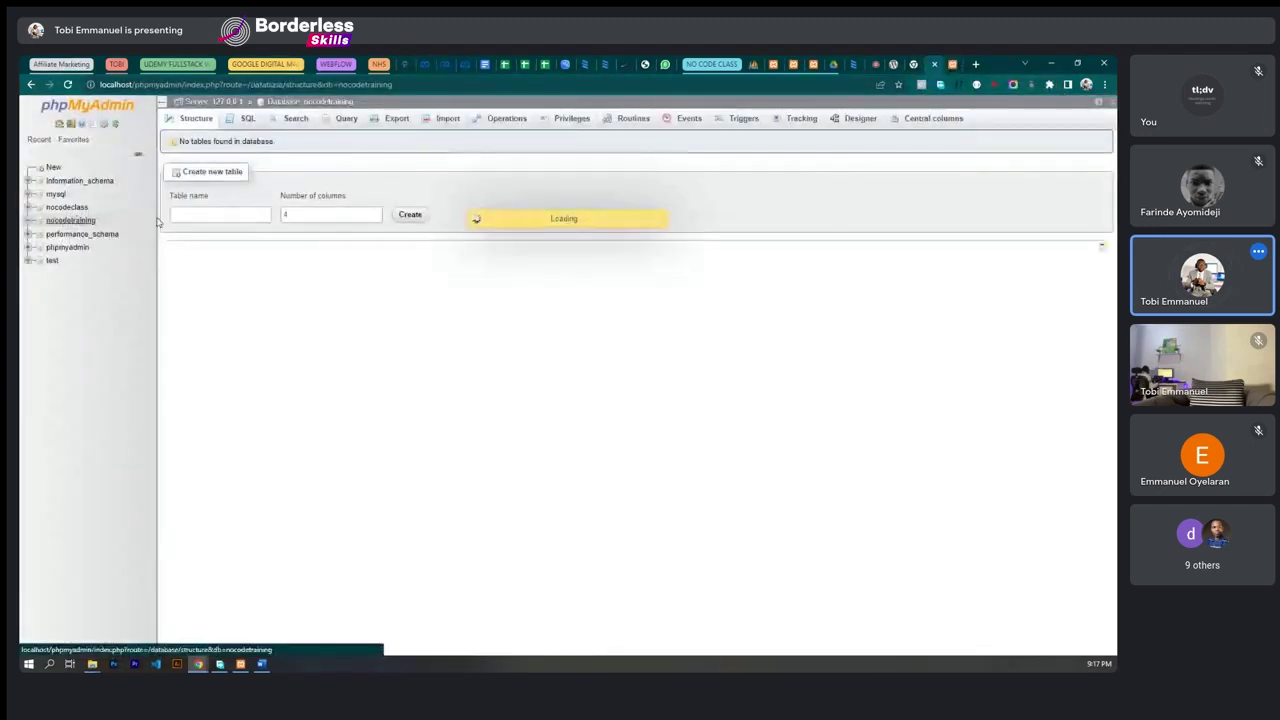
left_click(64, 208)
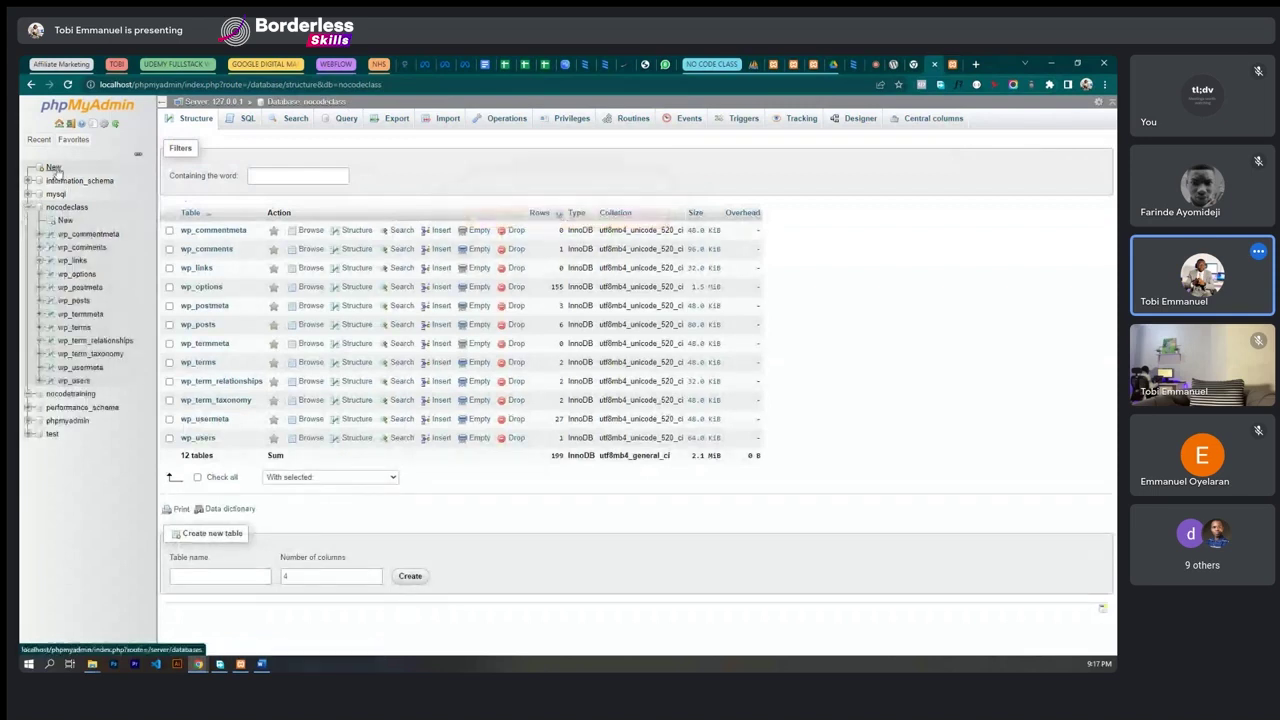
left_click(68, 394)
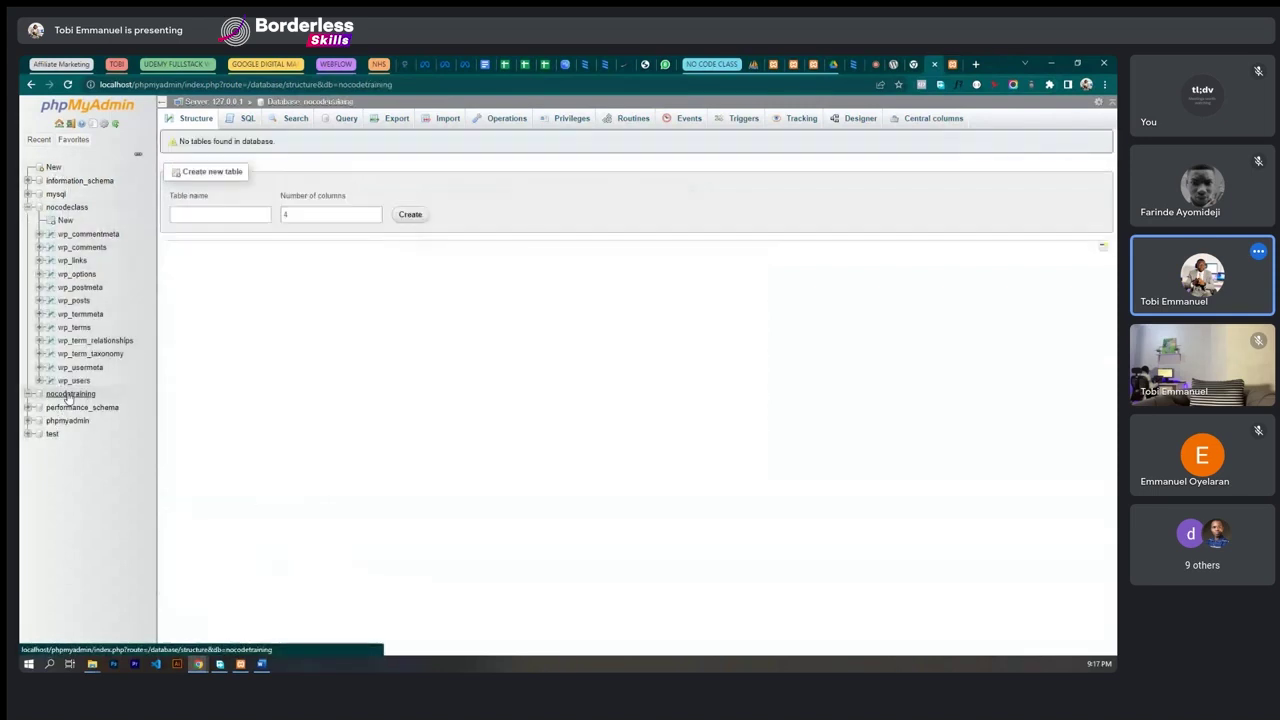
left_click(53, 167)
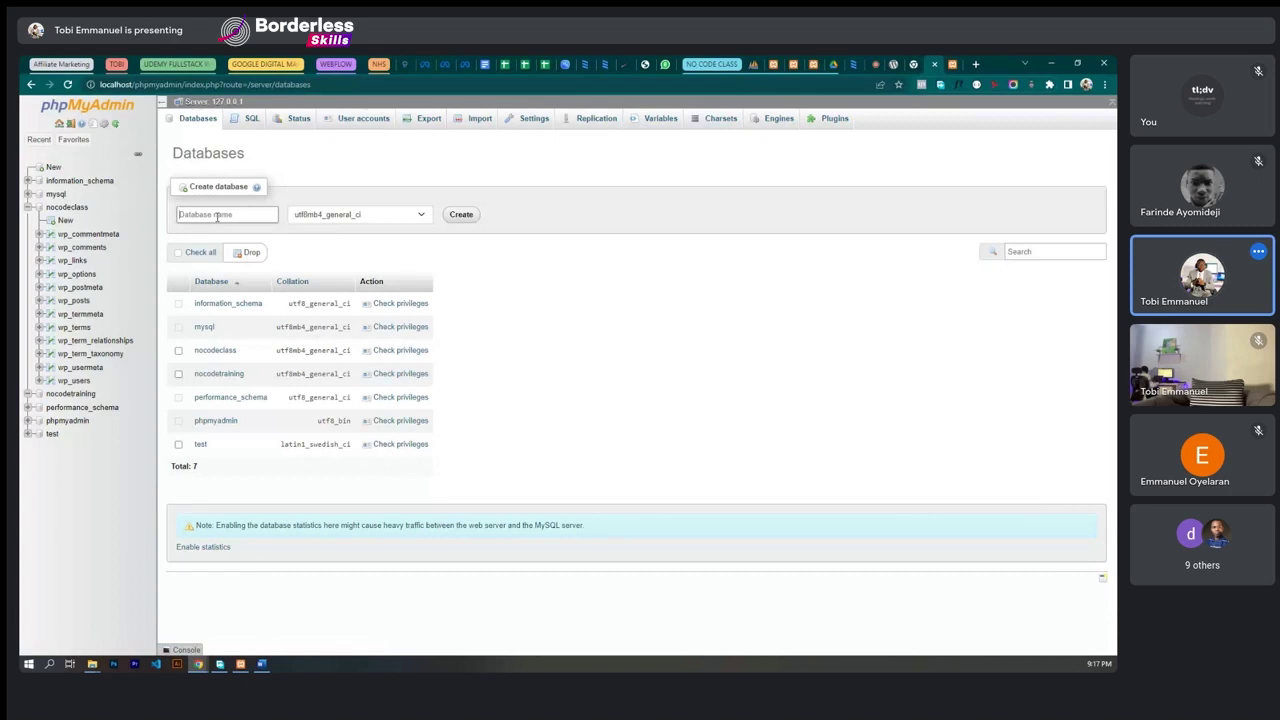
- Reopen and reload the empty nocodetraining database, then bring up XAMPP Control Panel
left_click(64, 395)
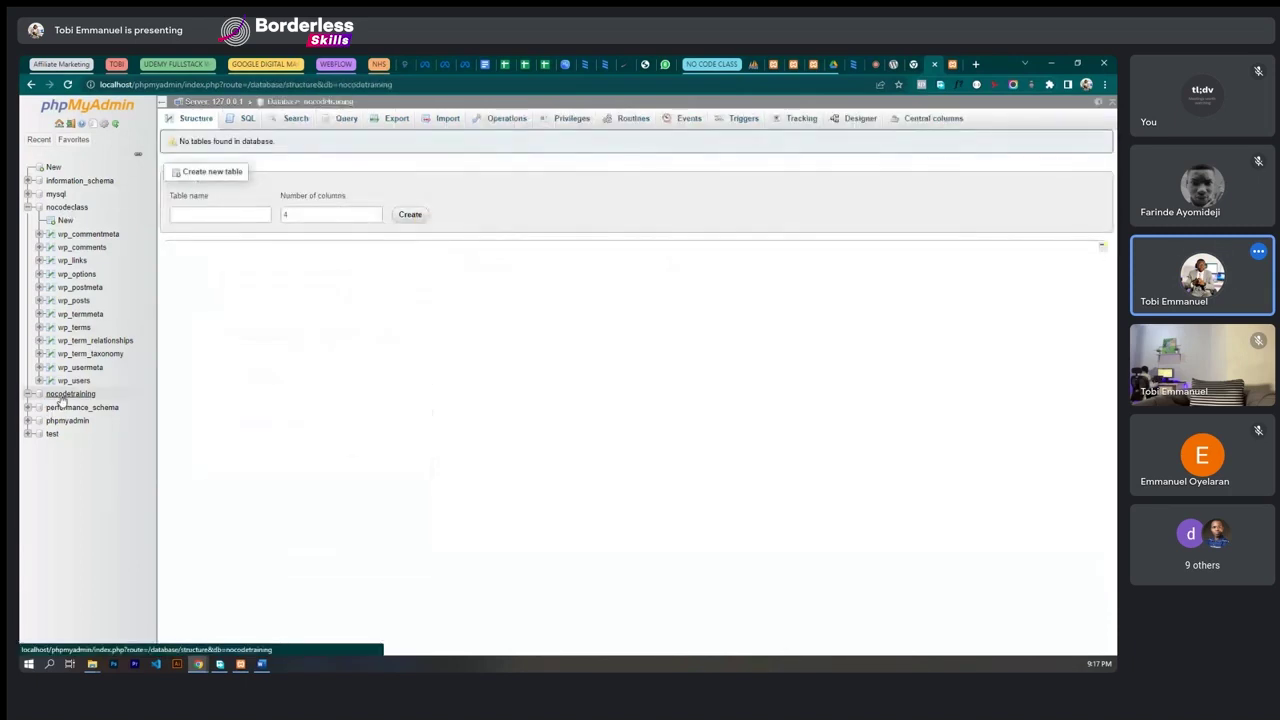
right_click(62, 398)
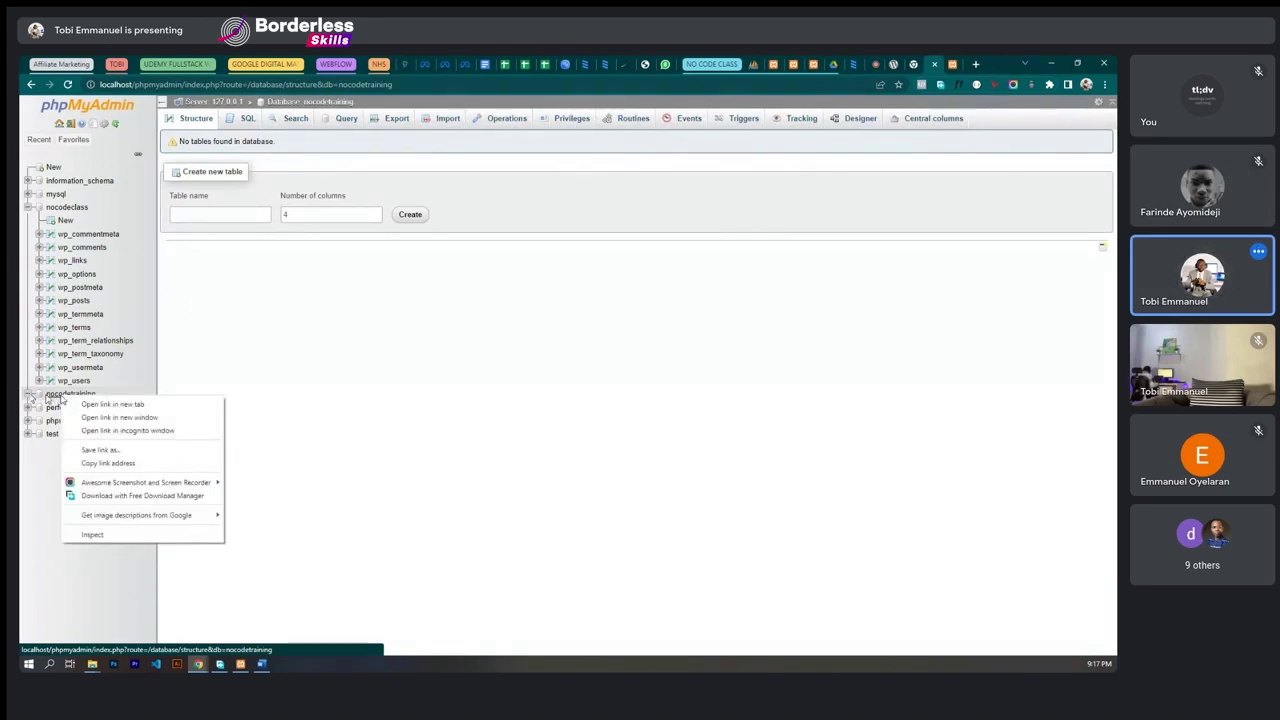
left_click(49, 398)
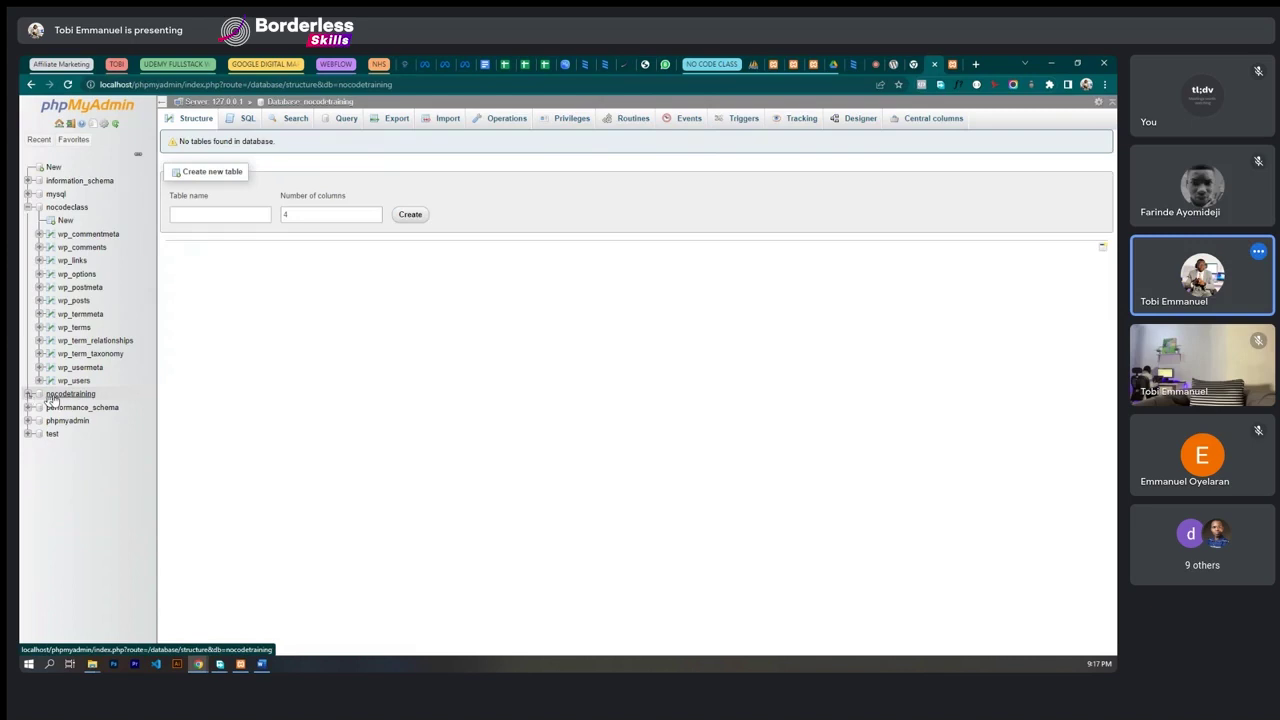
left_click(55, 398)
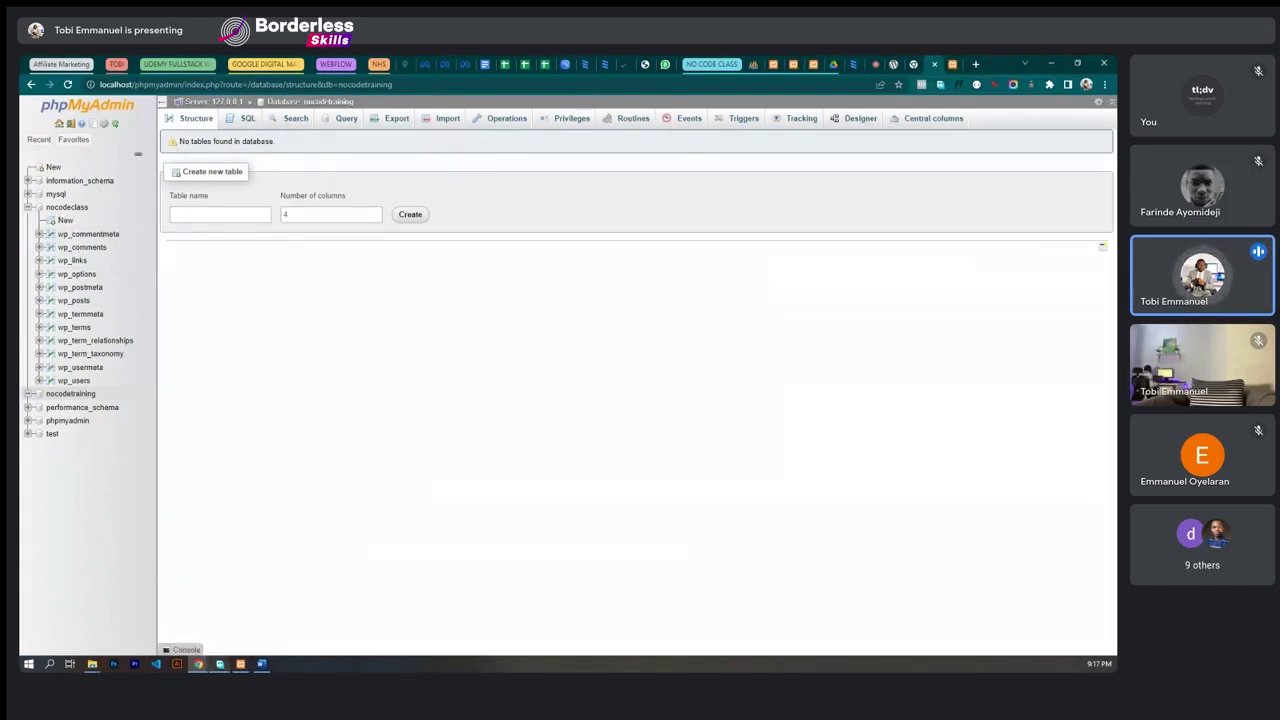
left_click(240, 664)
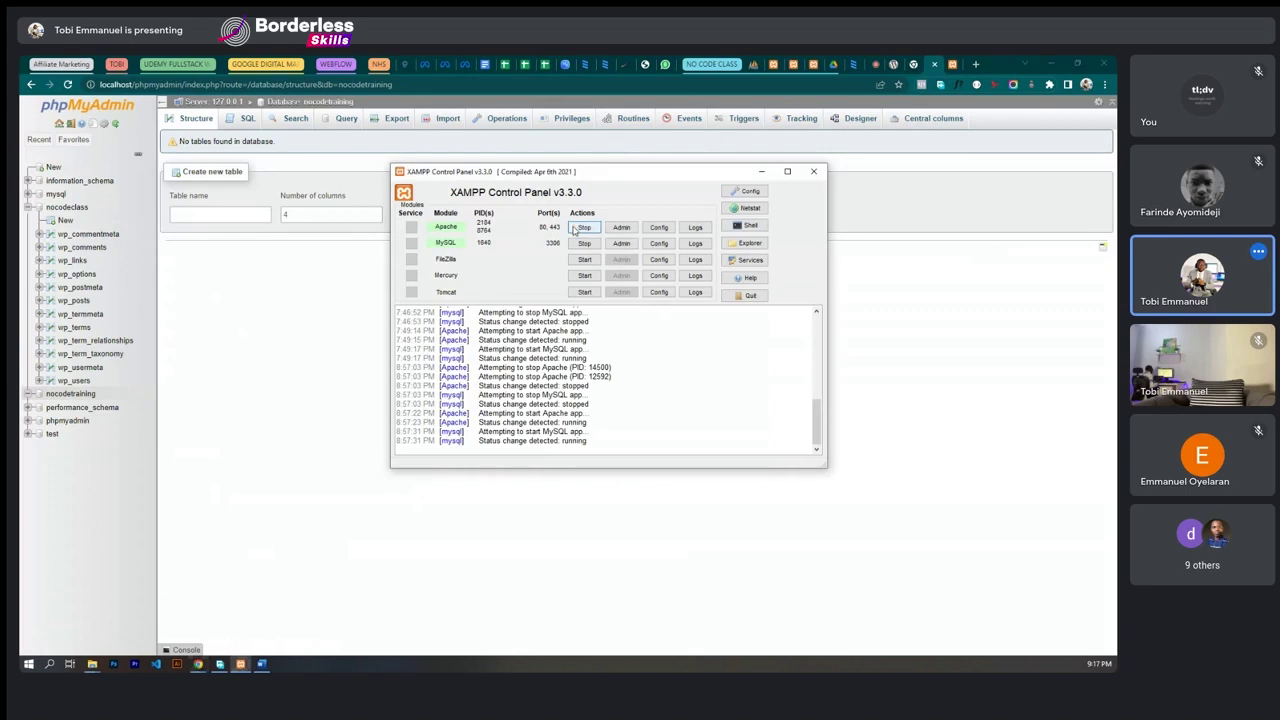
- Load localhost/nocodeclass in a new tab and check Apache and MySQL in XAMPP
left_click(975, 64)
type("loca")
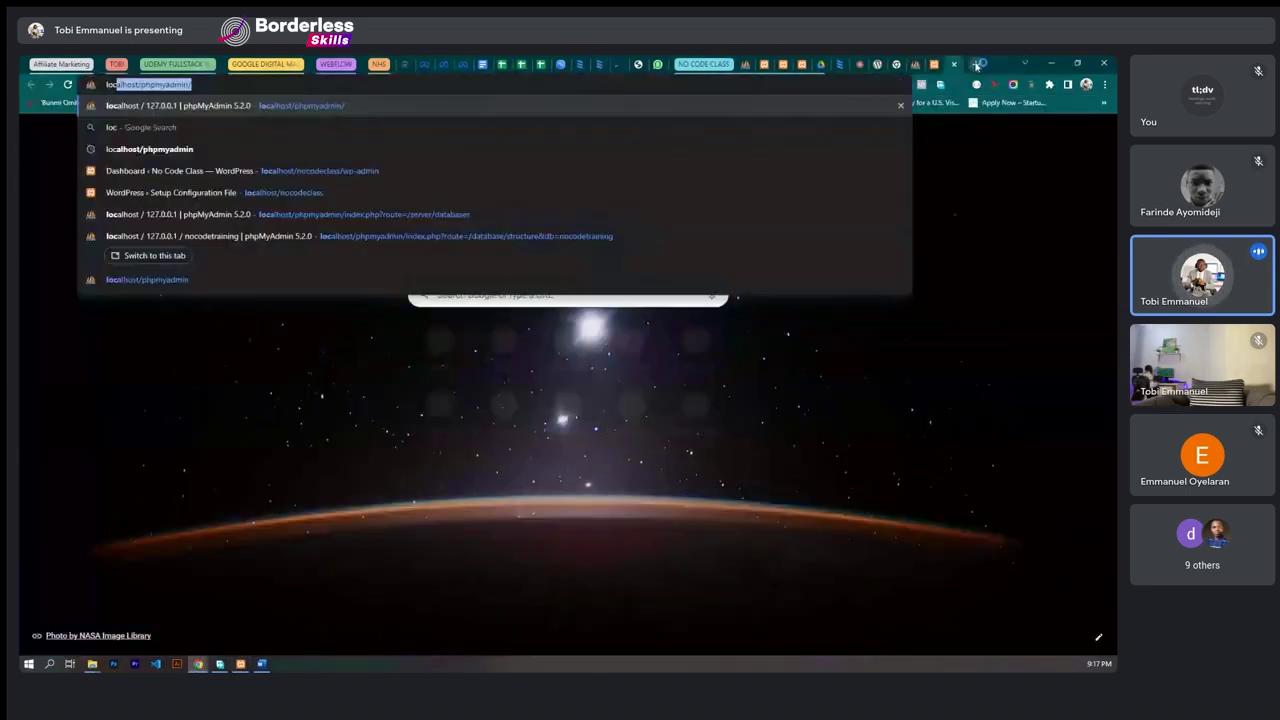
type("lhost/phpmyad")
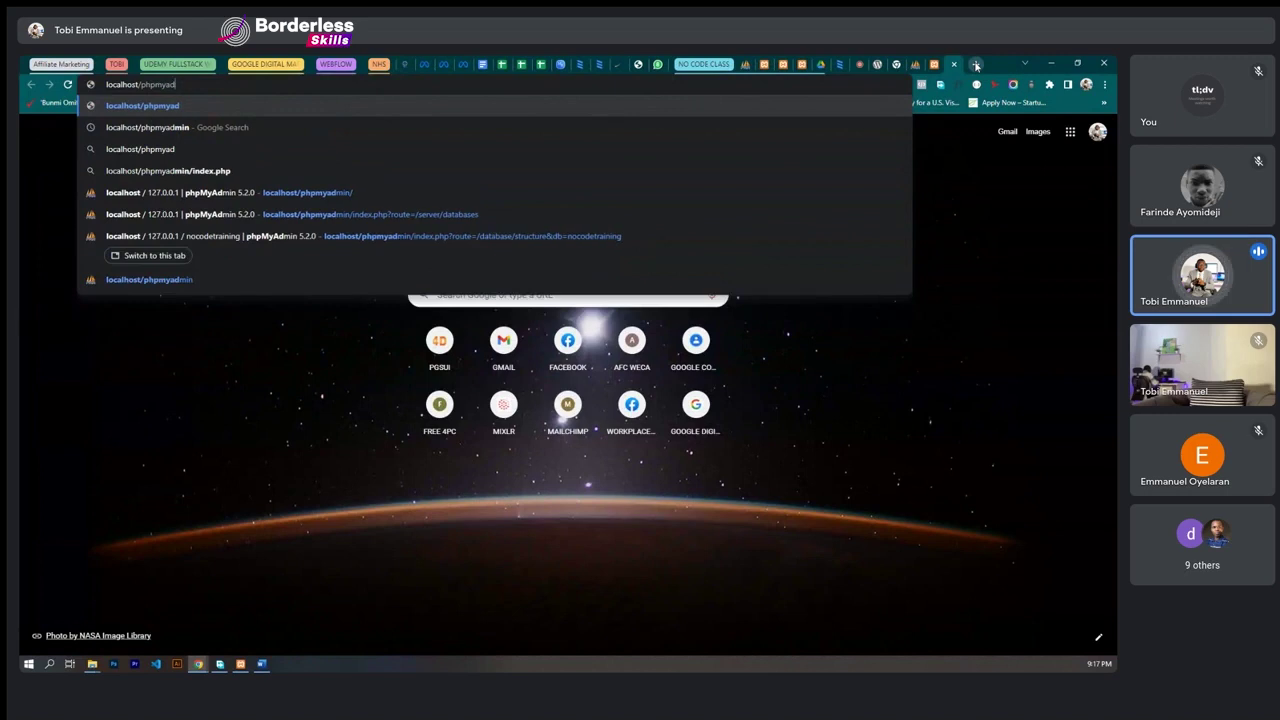
key("BackSpace")
key("BackSpace")
key("BackSpace")
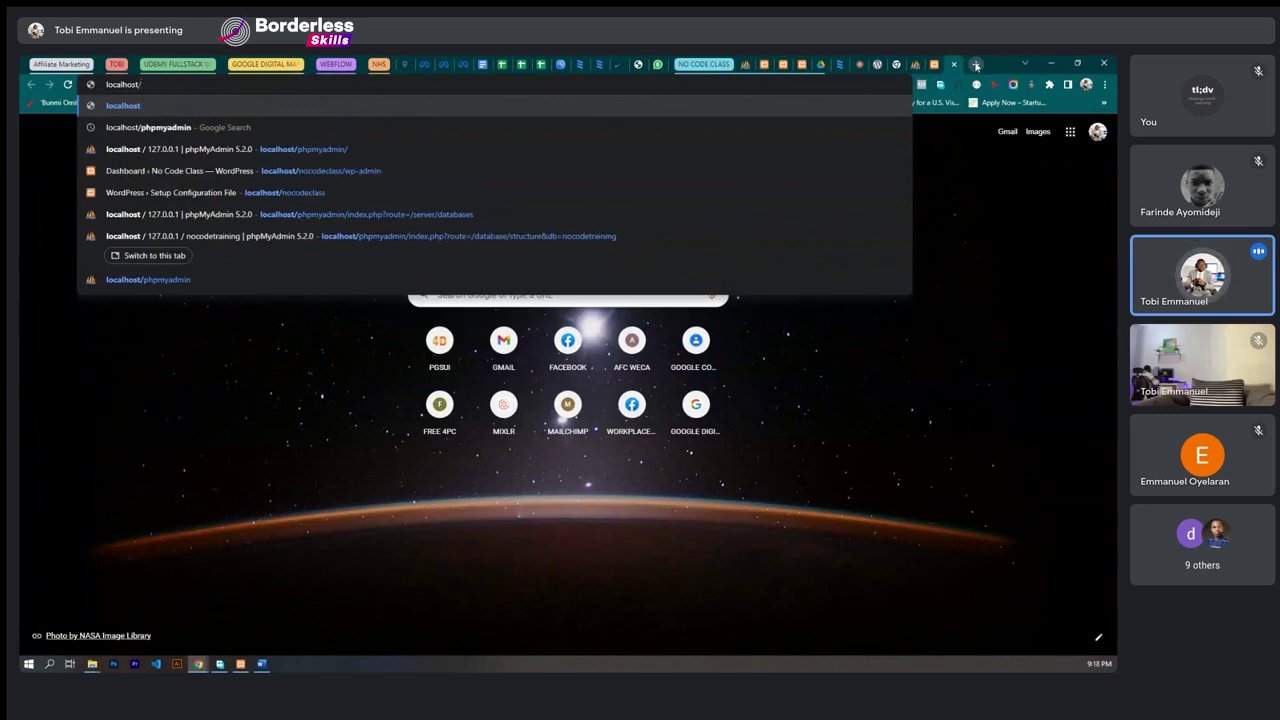
type("n")
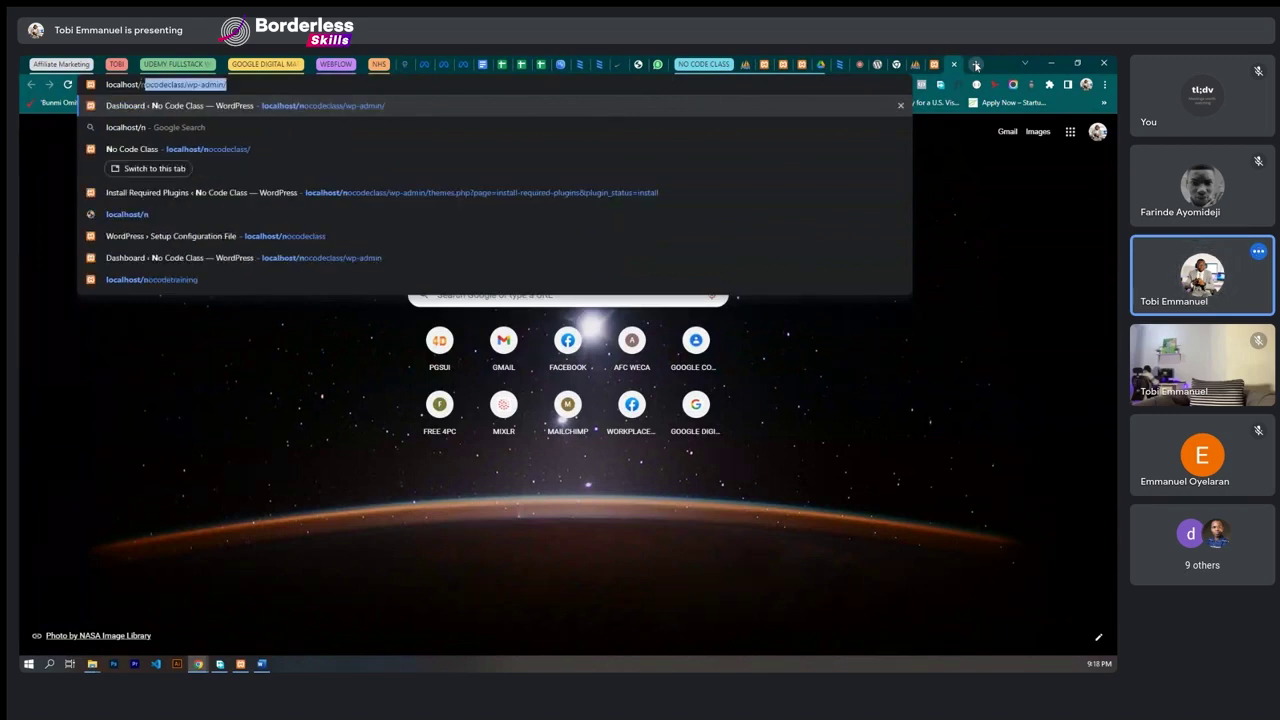
type("ocodeclass/w")
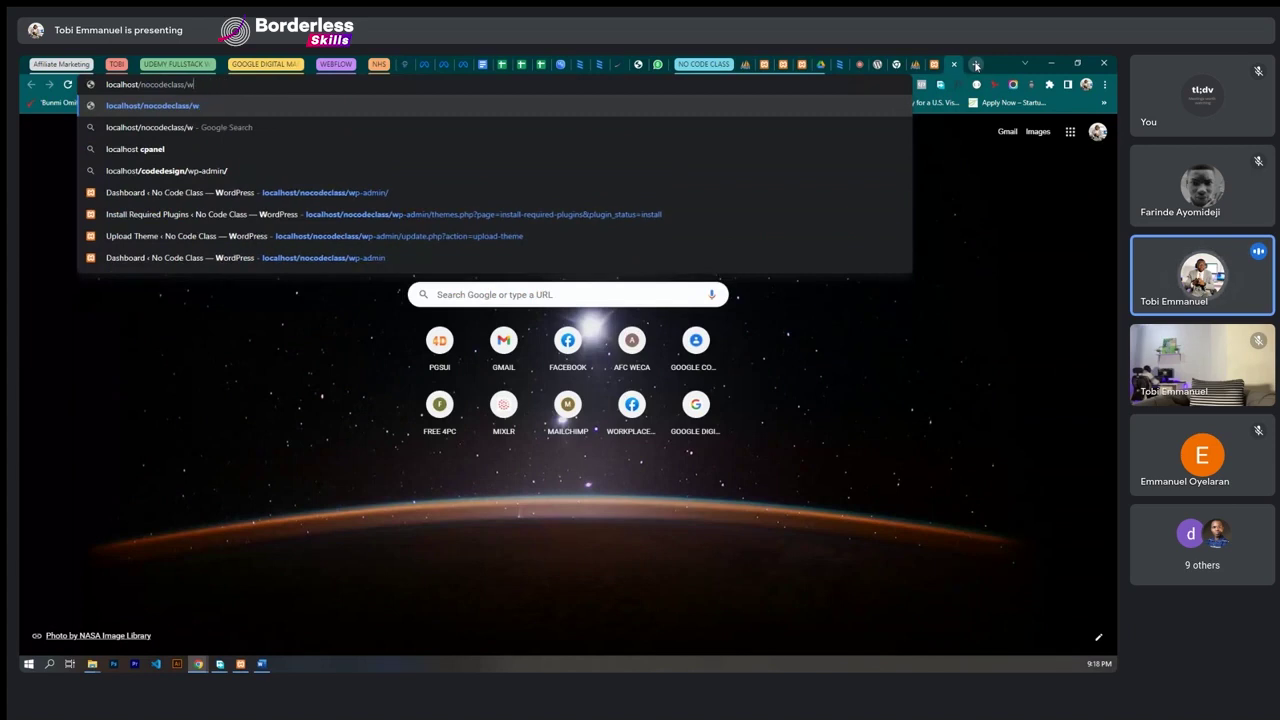
key("BackSpace")
key("BackSpace")
key("Return")
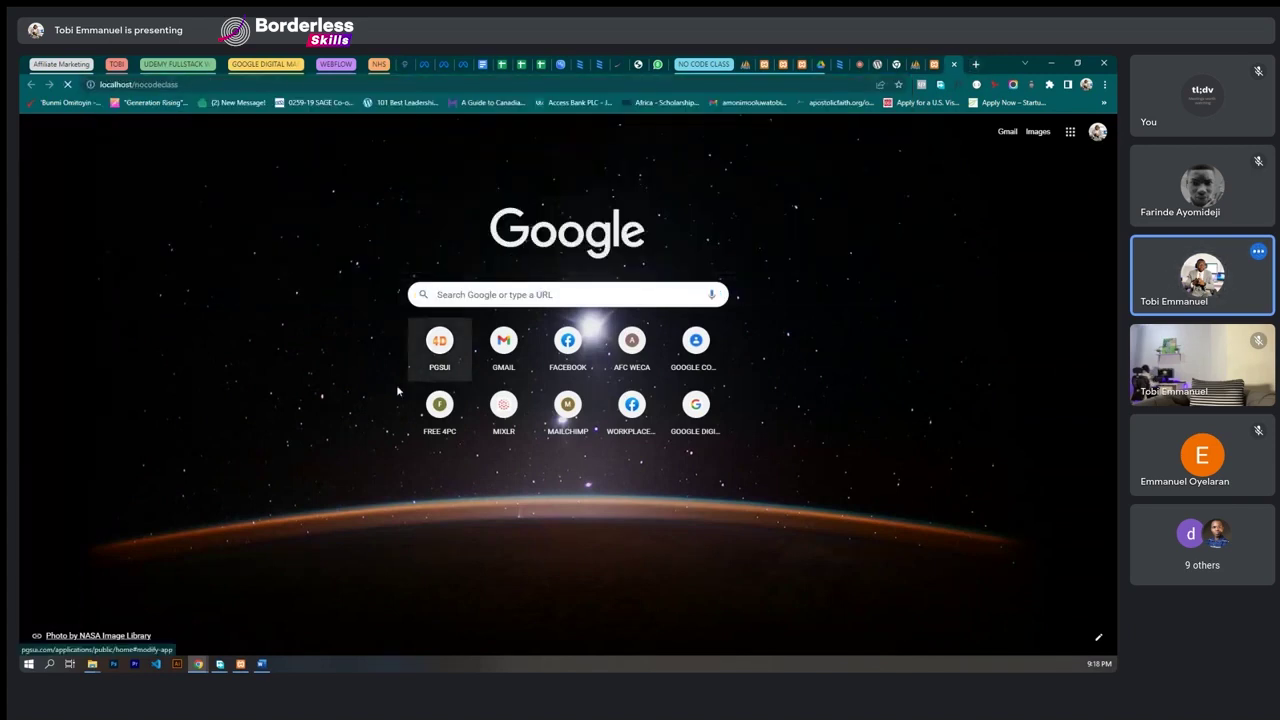
key("alt+Tab")
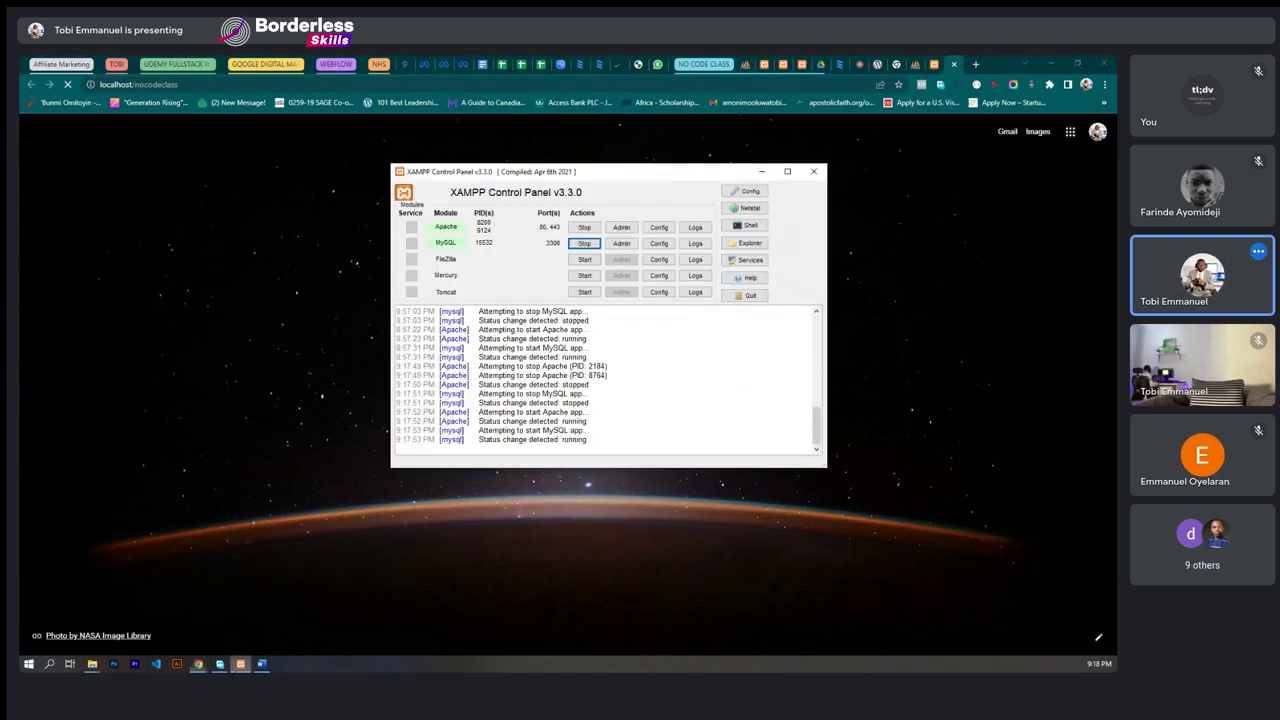
key("alt+Tab")
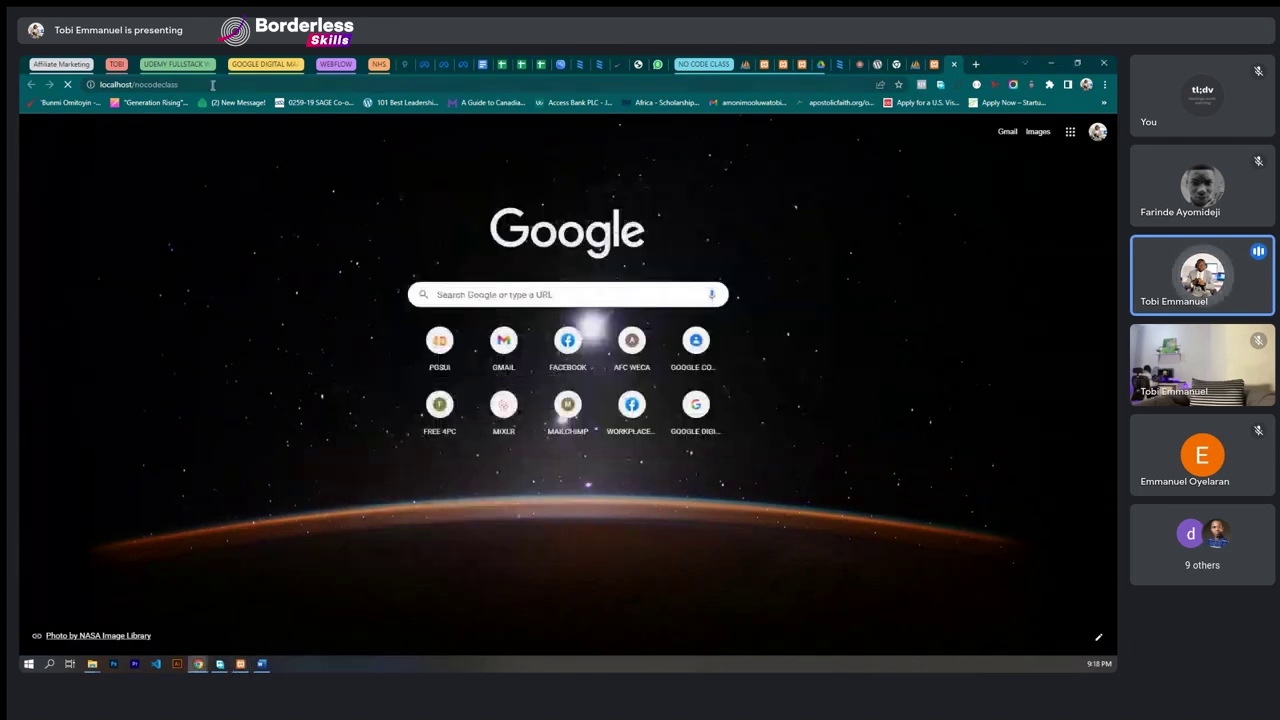
- Let the nocodeclass site finish loading, then return to the phpMyAdmin nocodetraining tab
left_click(211, 84)
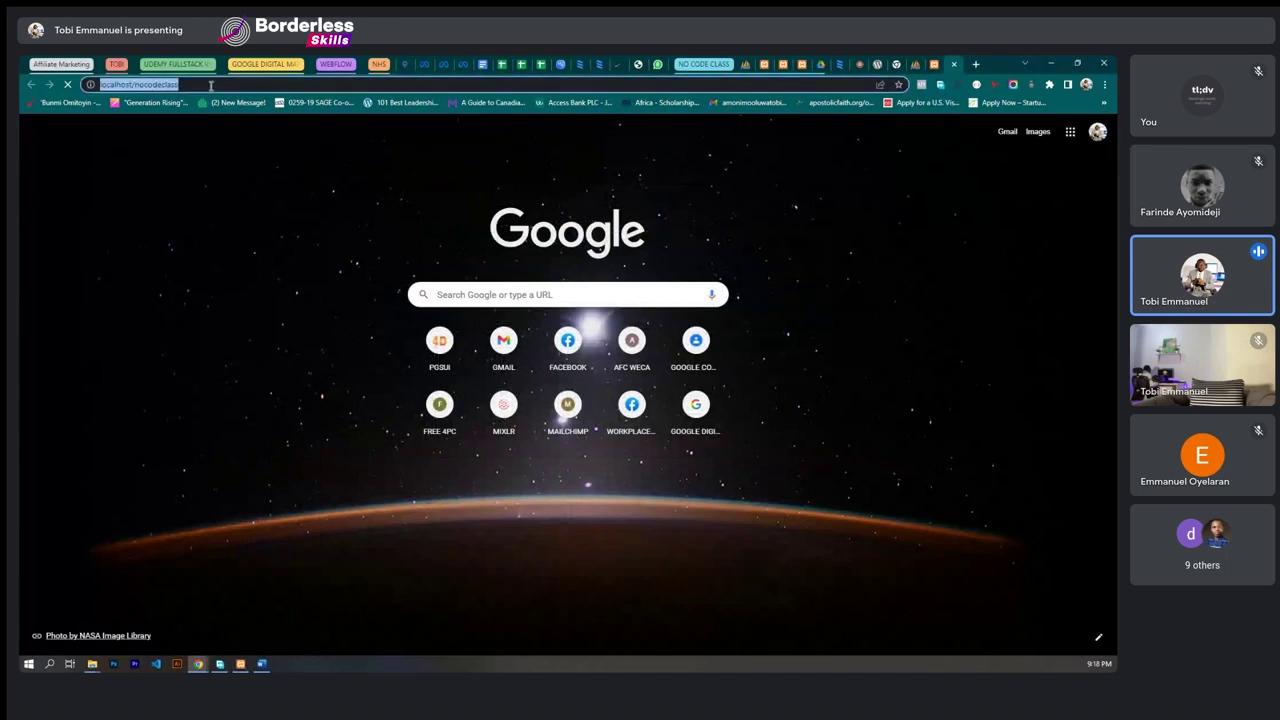
key("Return")
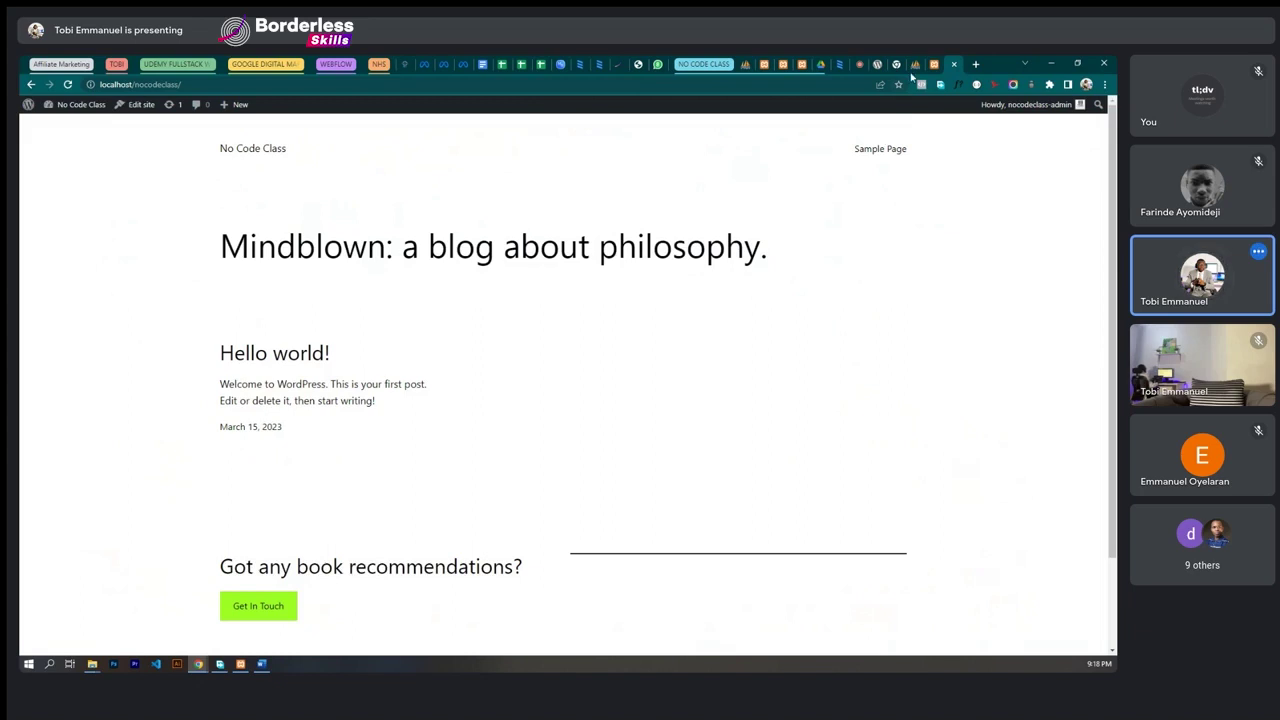
left_click(913, 66)
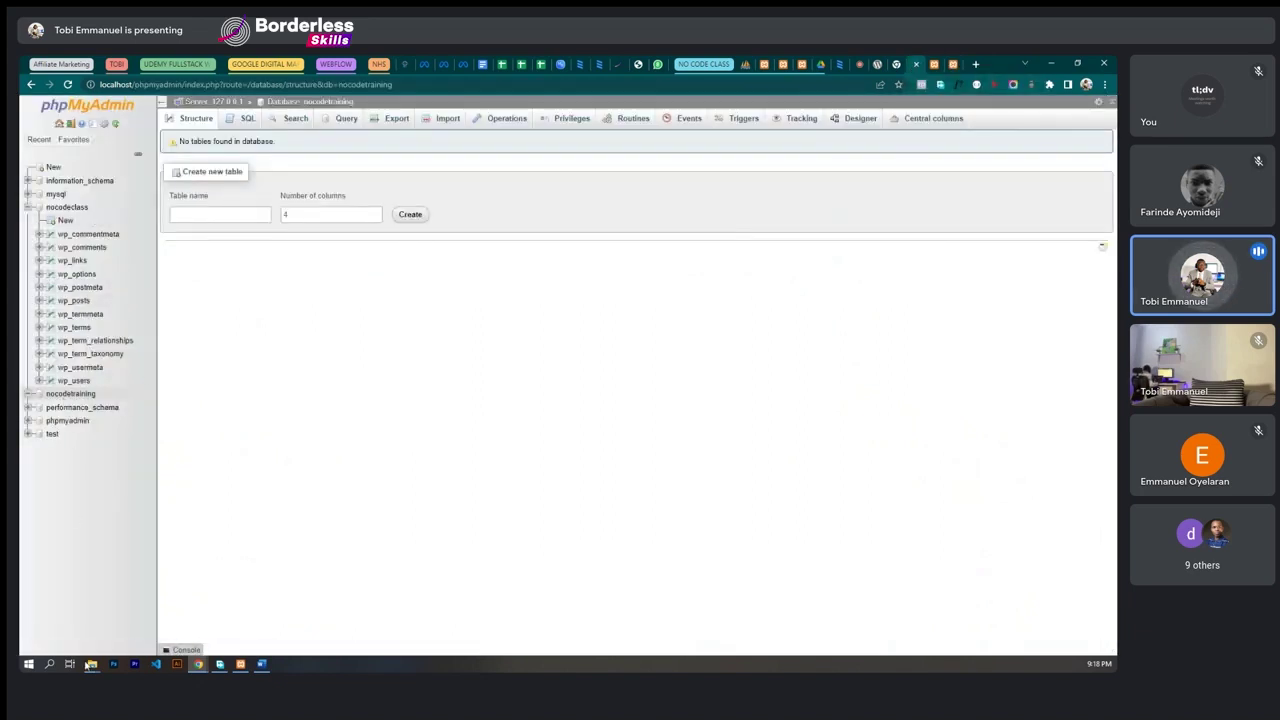
mouse_move(91, 664)
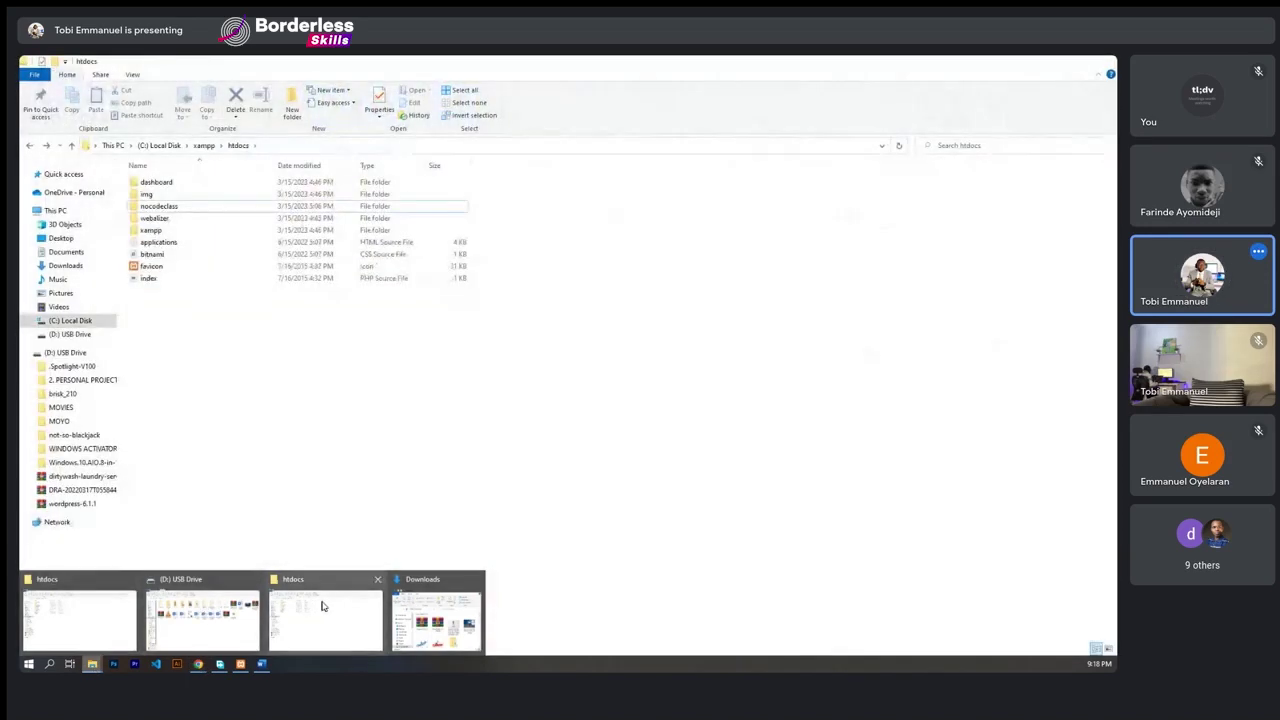
- Bring the htdocs window forward and look inside the nocodeclass folder before going back
left_click(322, 606)
right_click(265, 352)
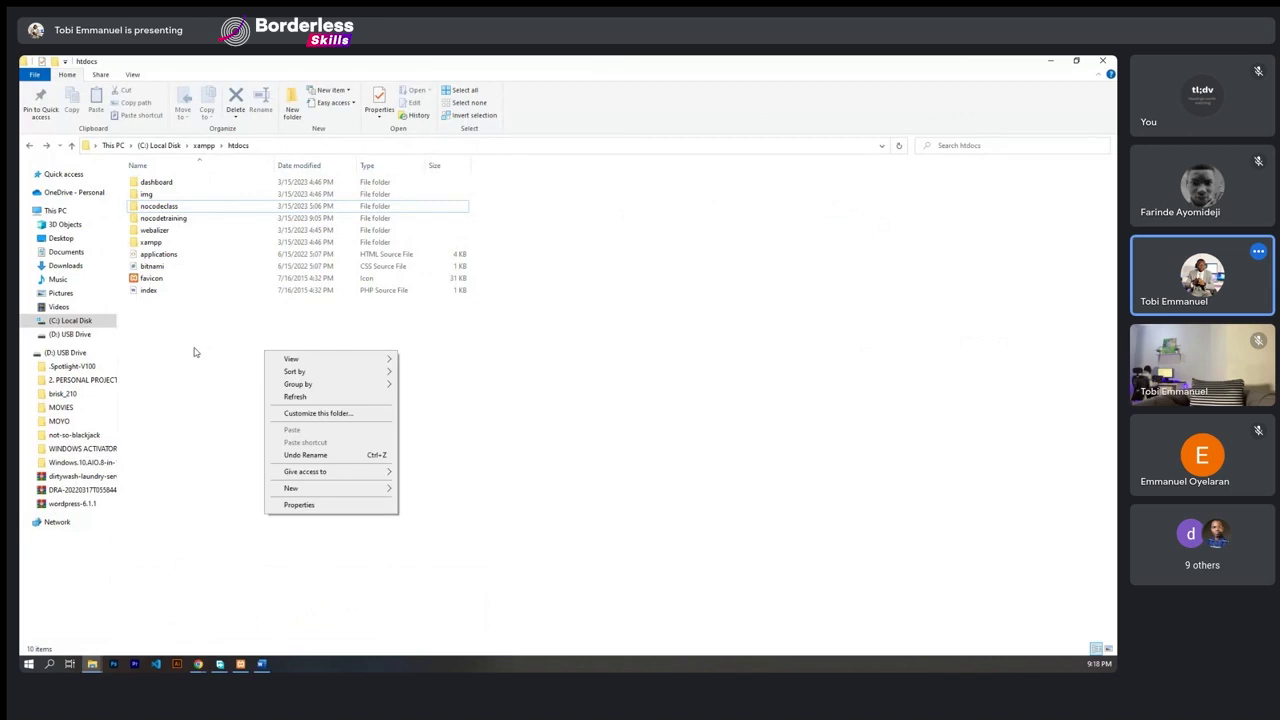
left_click(176, 218)
double_click(176, 210)
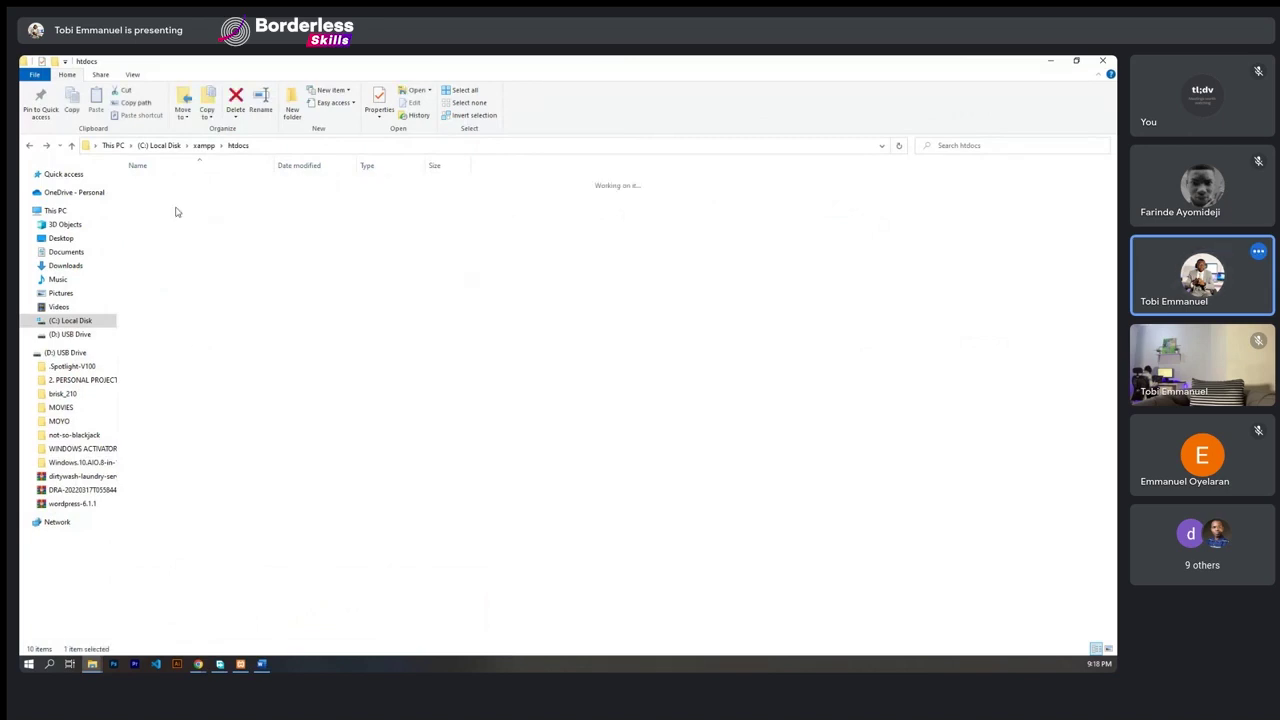
left_click(69, 146)
- Open nocodetraining and its nested wordpress folder to check the WordPress files, then return to htdocs
left_click(178, 221)
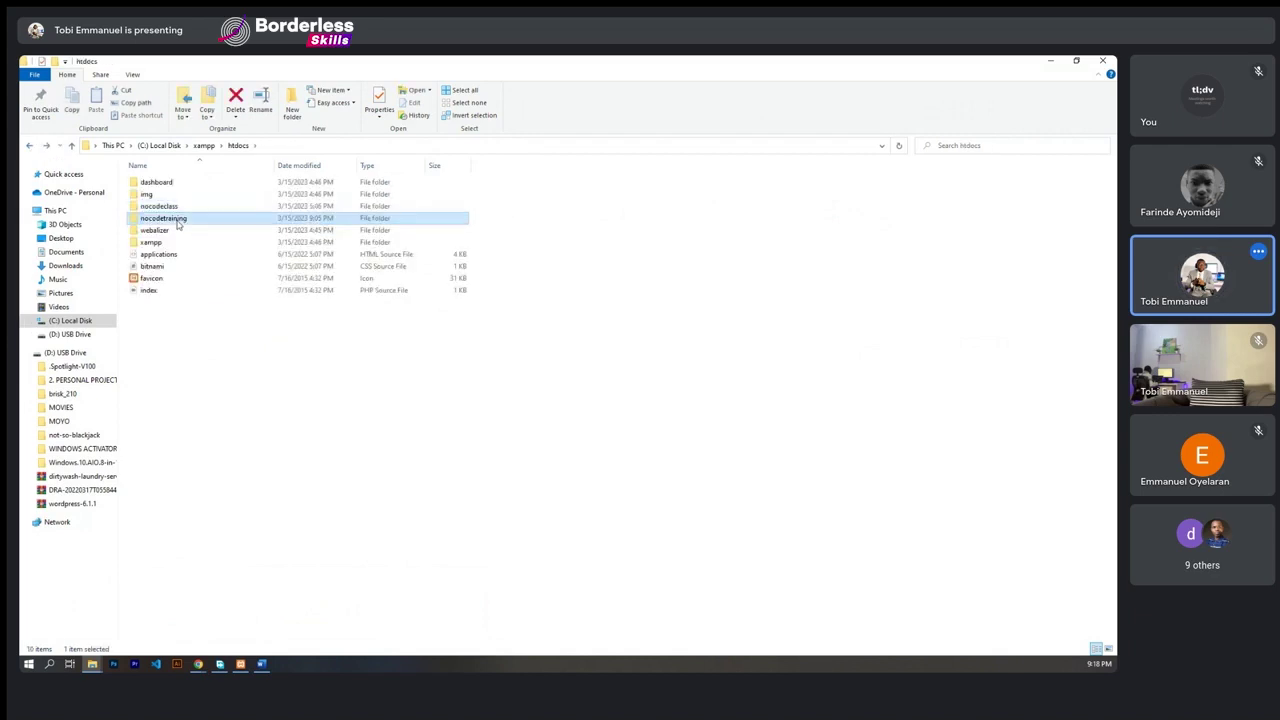
double_click(178, 221)
left_click(162, 186)
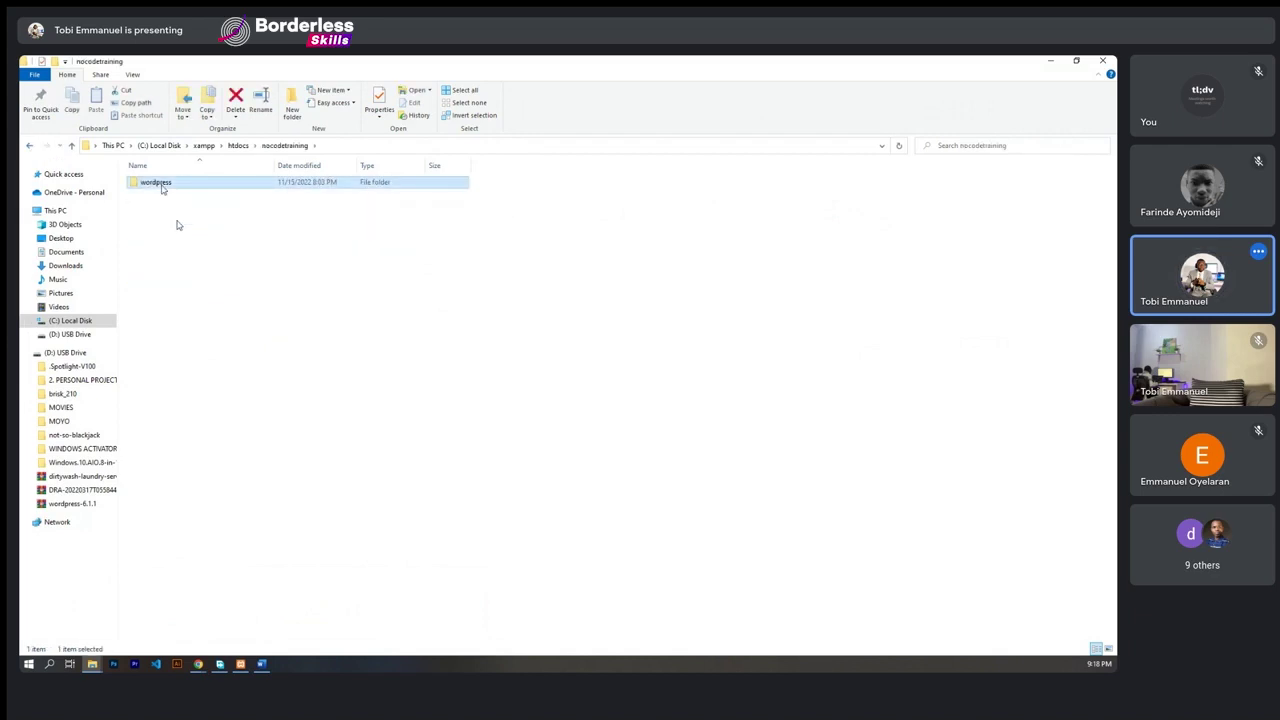
left_click(144, 189)
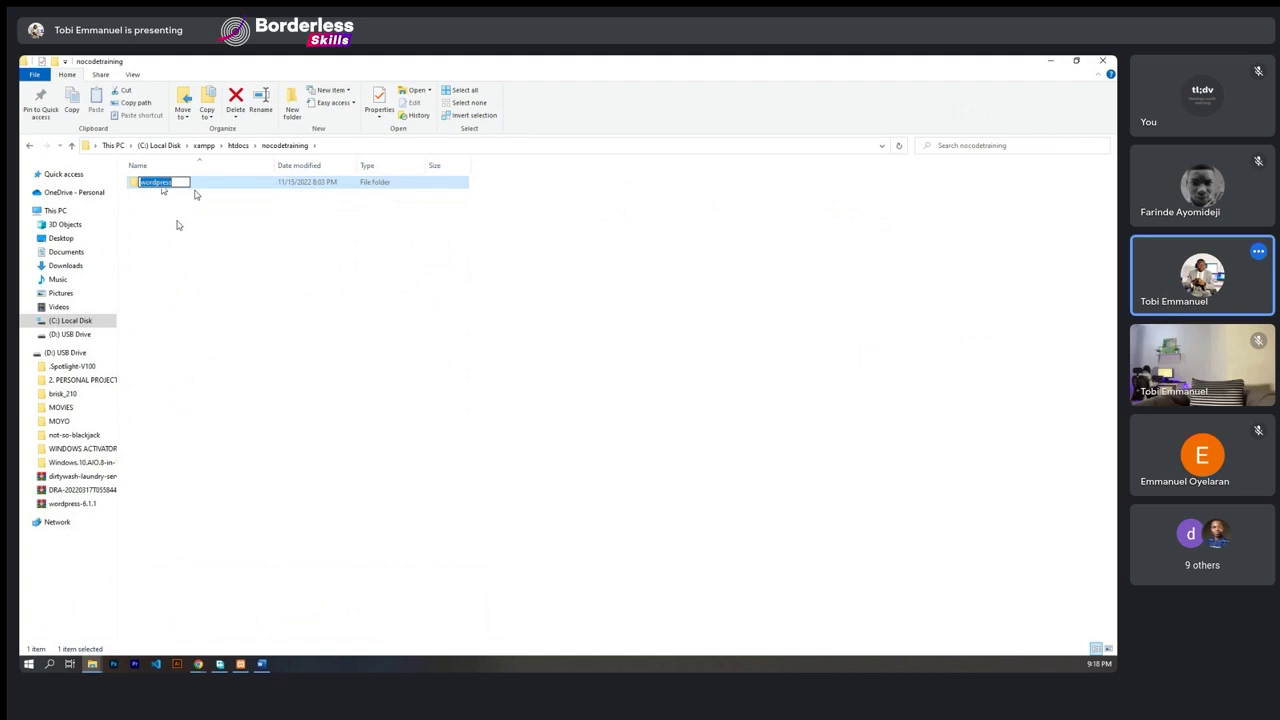
left_click(138, 186)
double_click(138, 186)
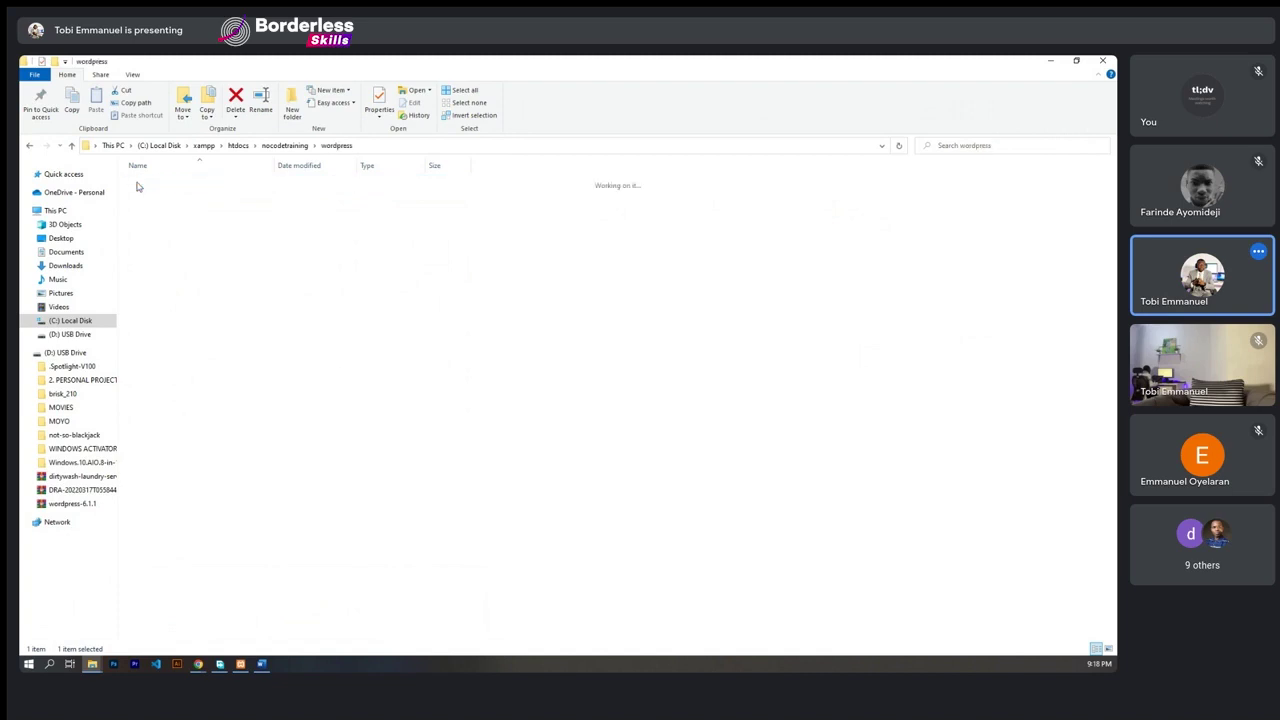
left_click(29, 146)
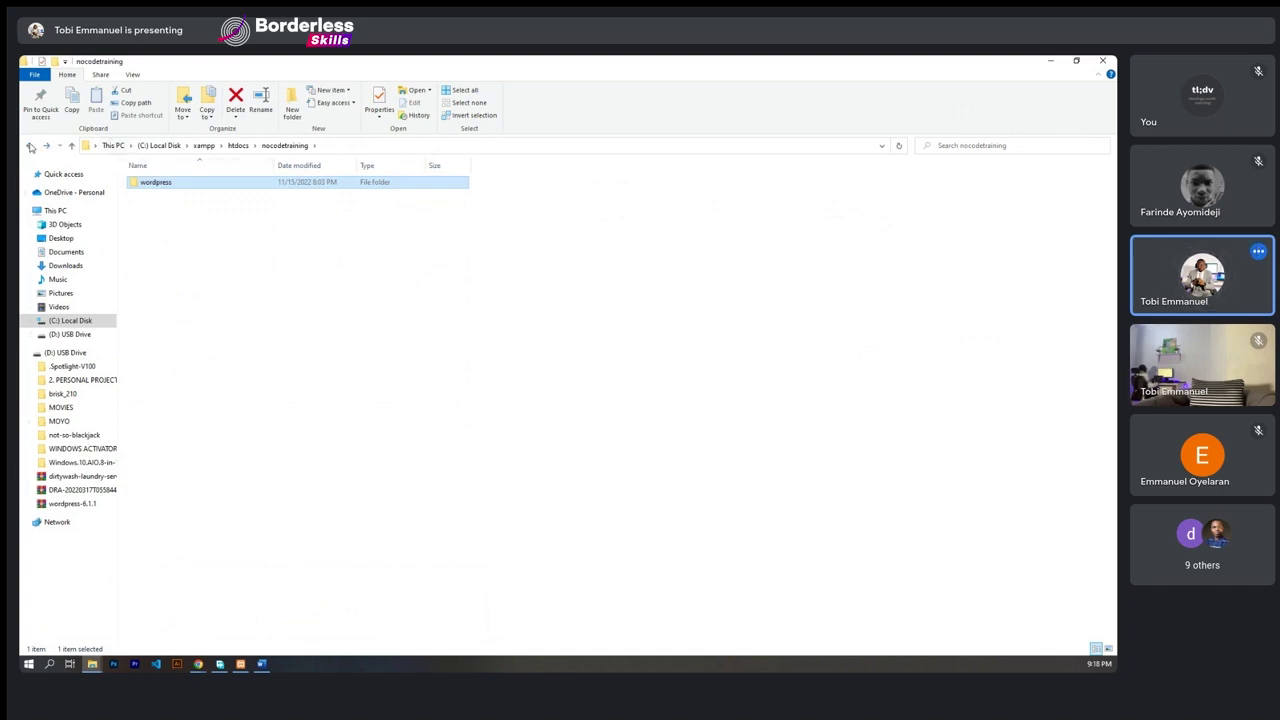
left_click(141, 198)
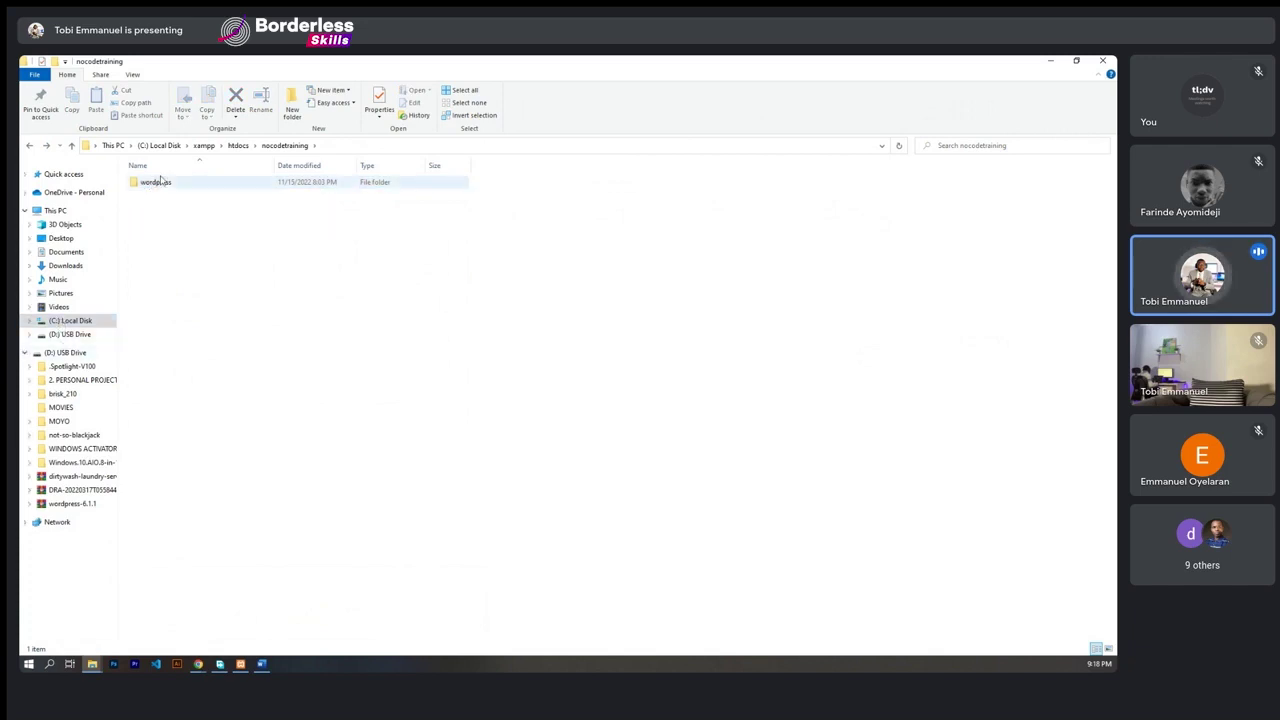
double_click(134, 183)
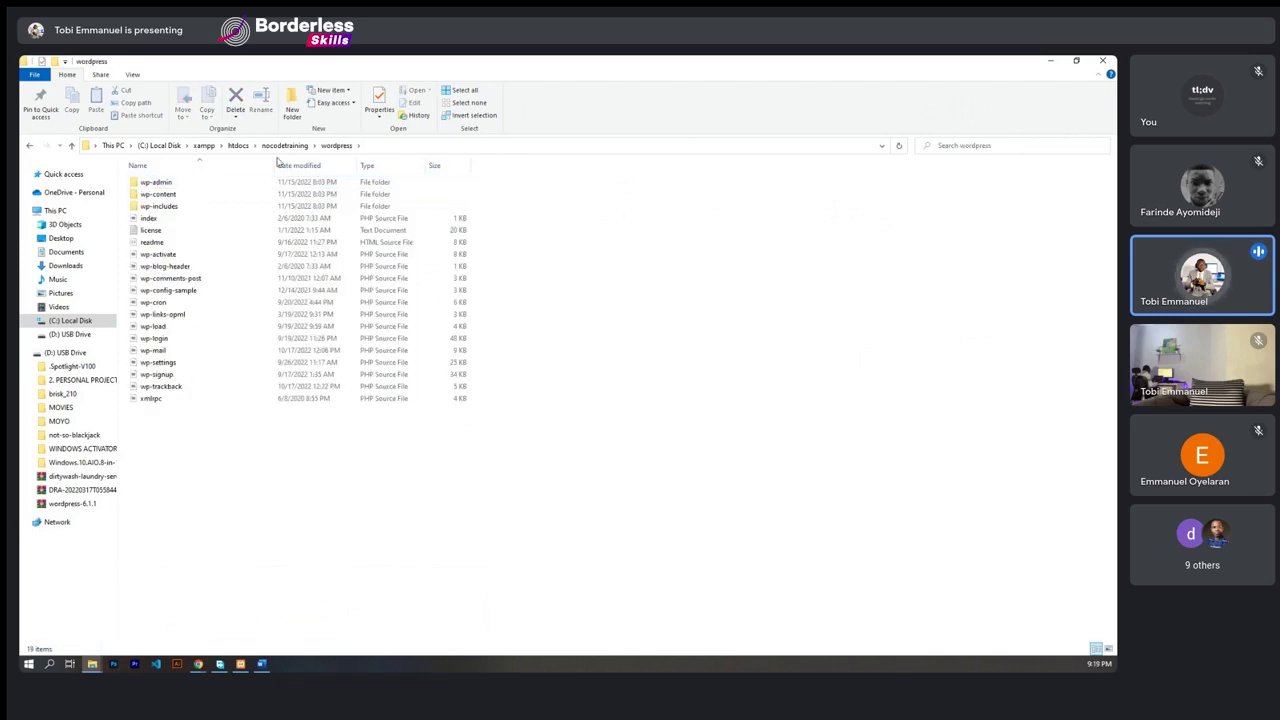
left_click(238, 145)
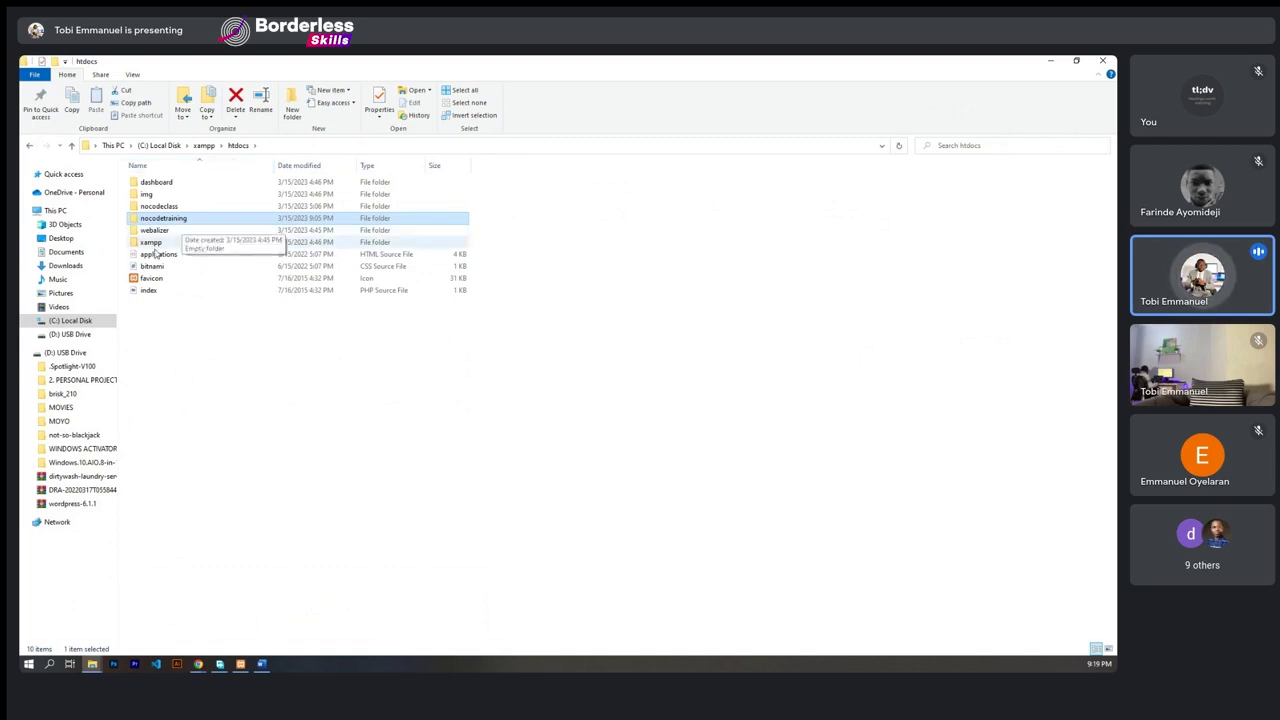
left_click(92, 664)
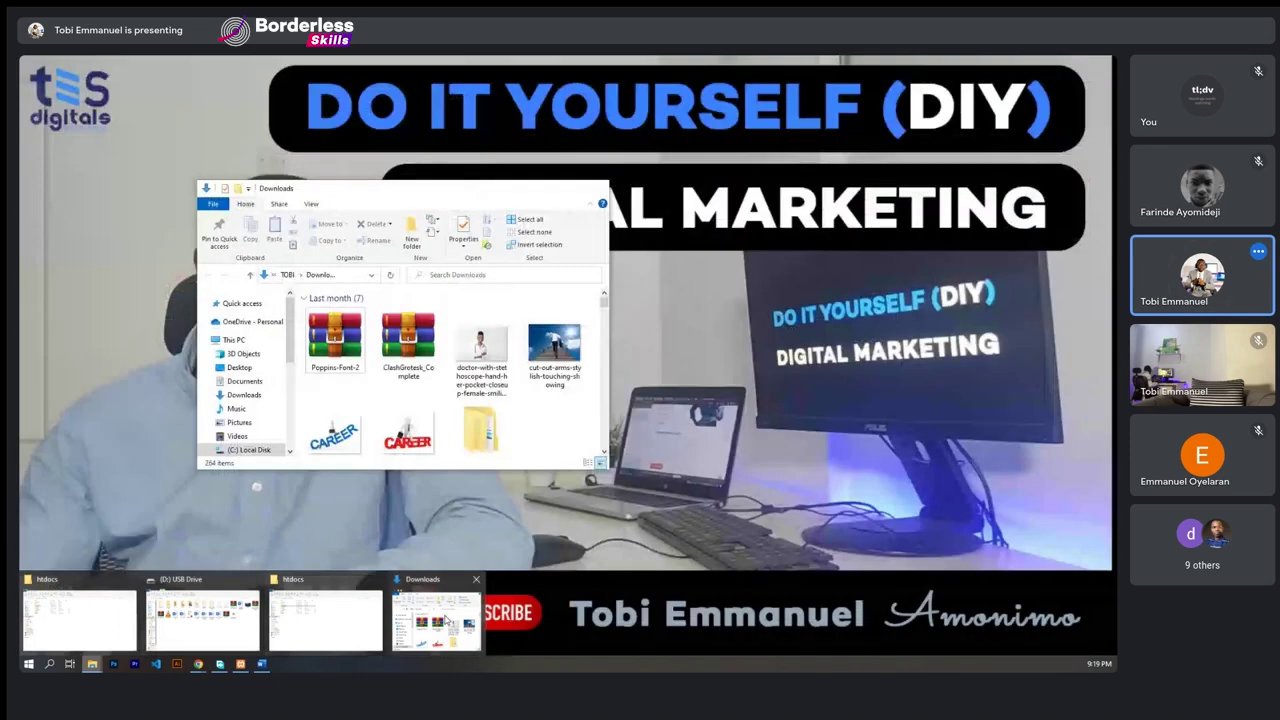
- Maximize the Downloads window, scroll through its contents, and close it
left_click(436, 620)
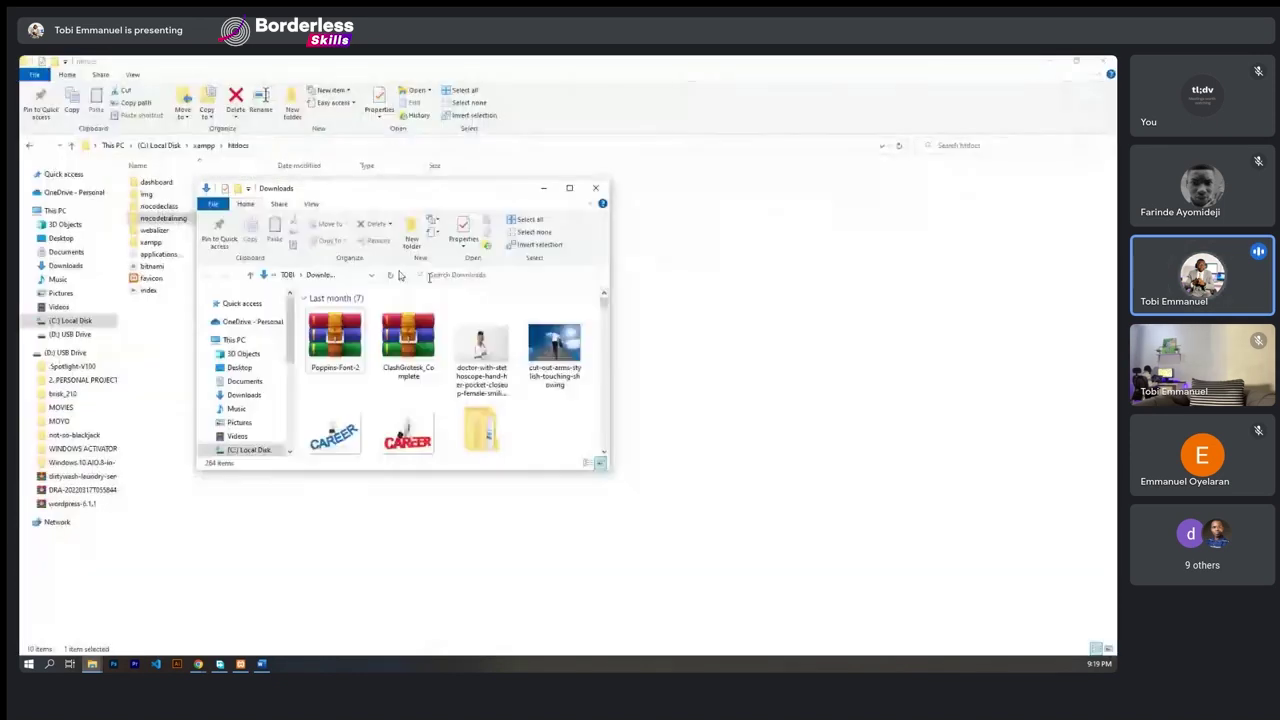
left_click(569, 188)
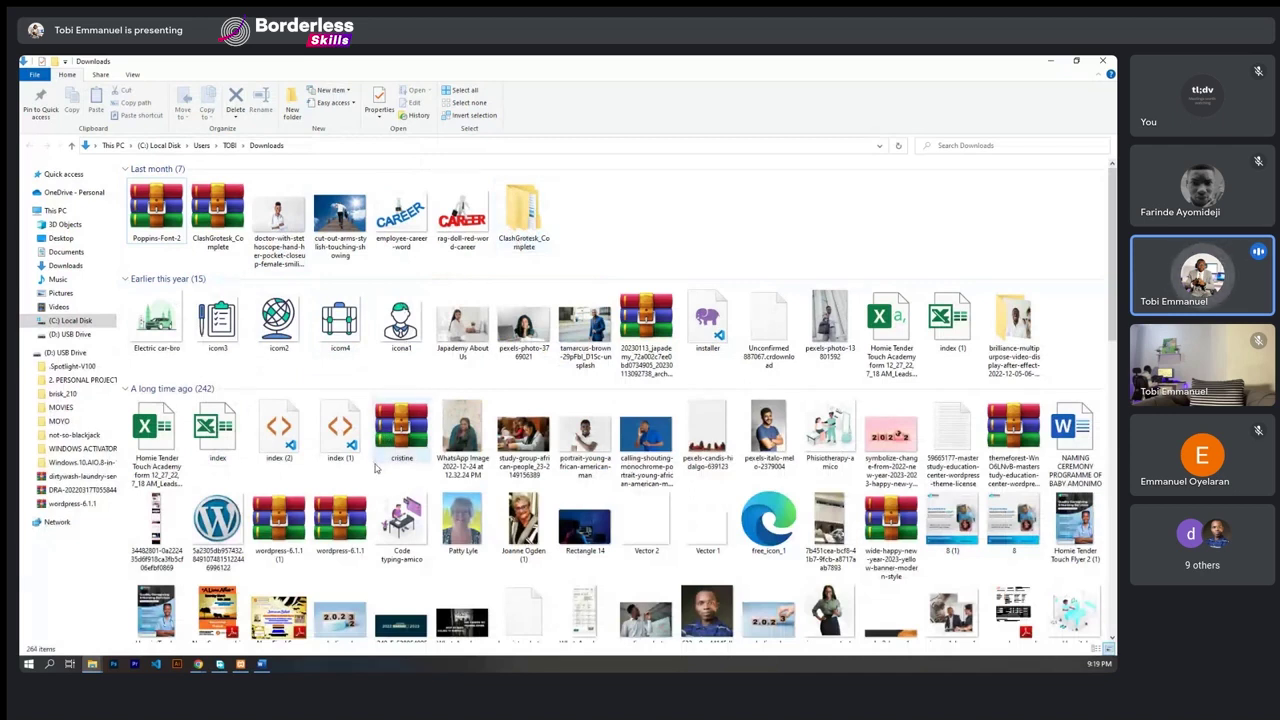
scroll(376, 468, "down", 10)
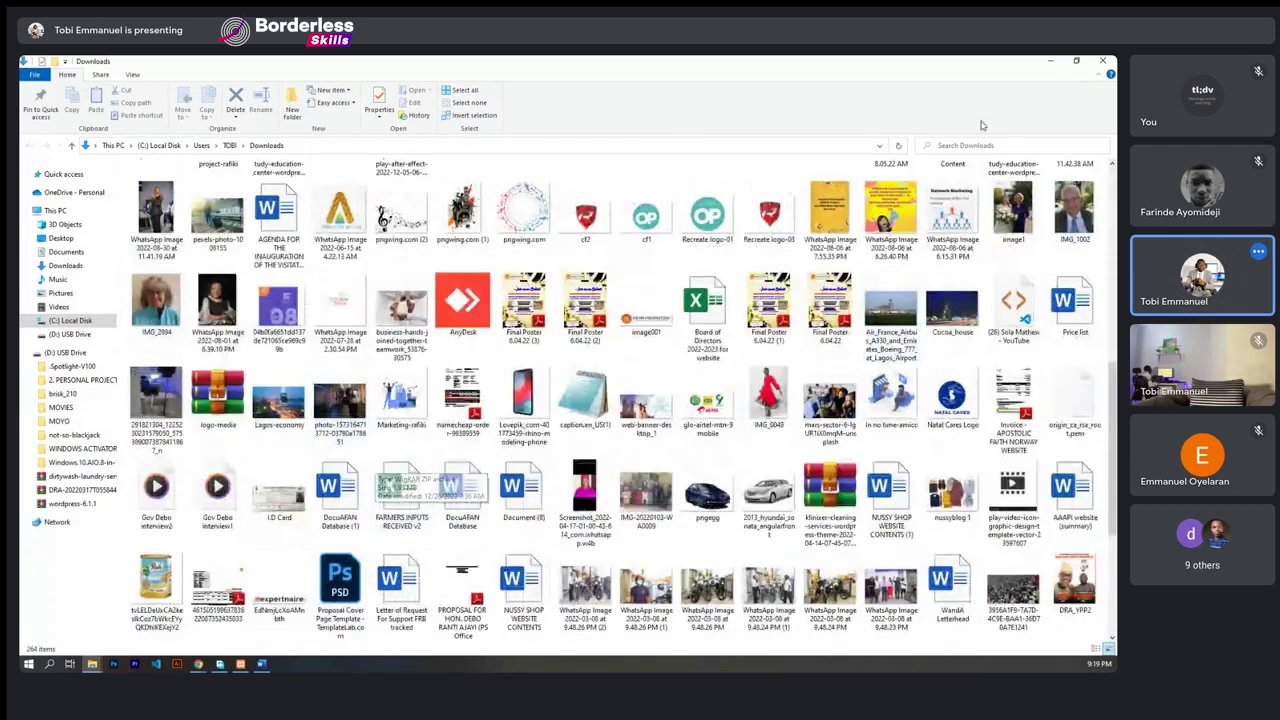
left_click(1102, 61)
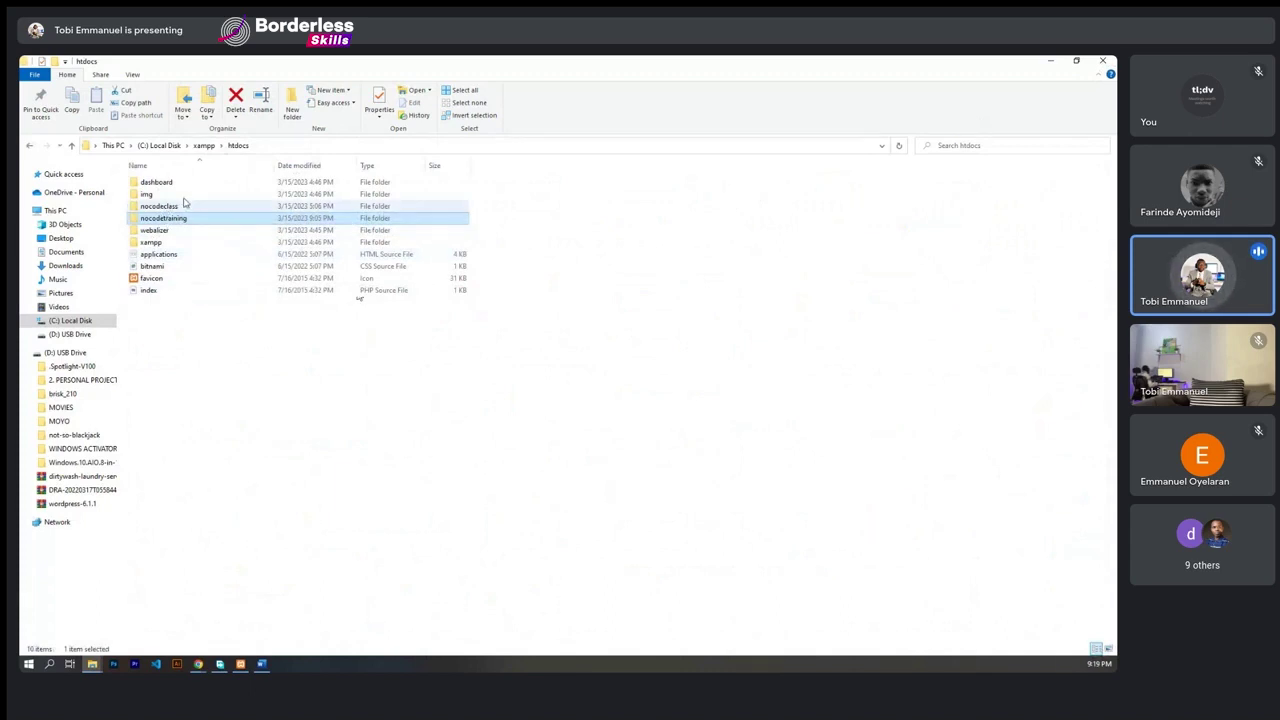
- Drag the wordpress folder from inside nocodetraining onto the htdocs breadcrumb and view htdocs
left_click(168, 207)
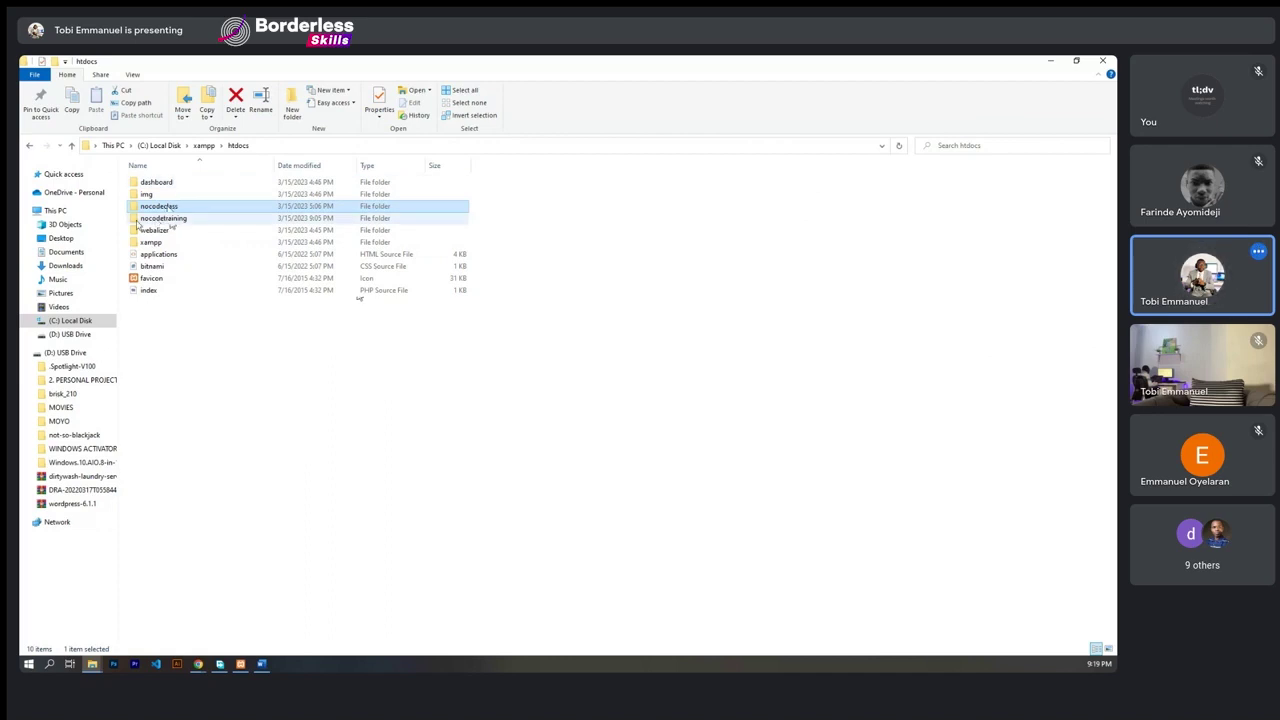
double_click(137, 219)
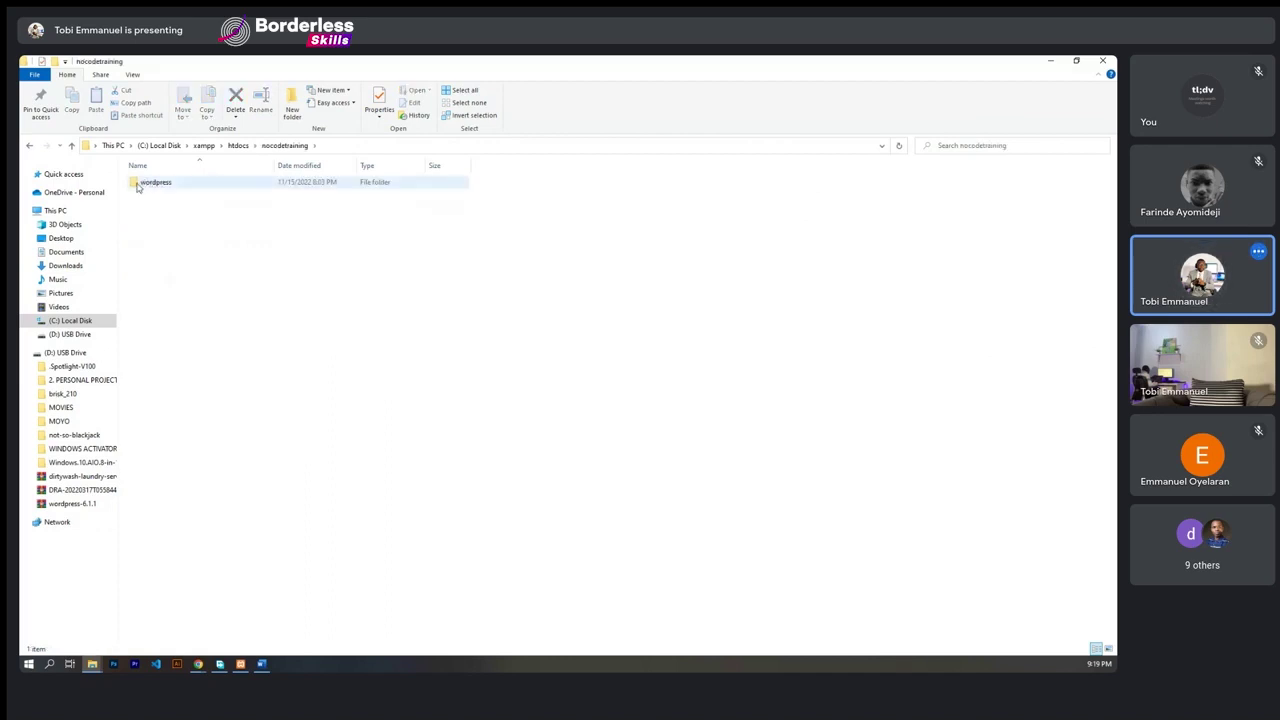
left_click(160, 188)
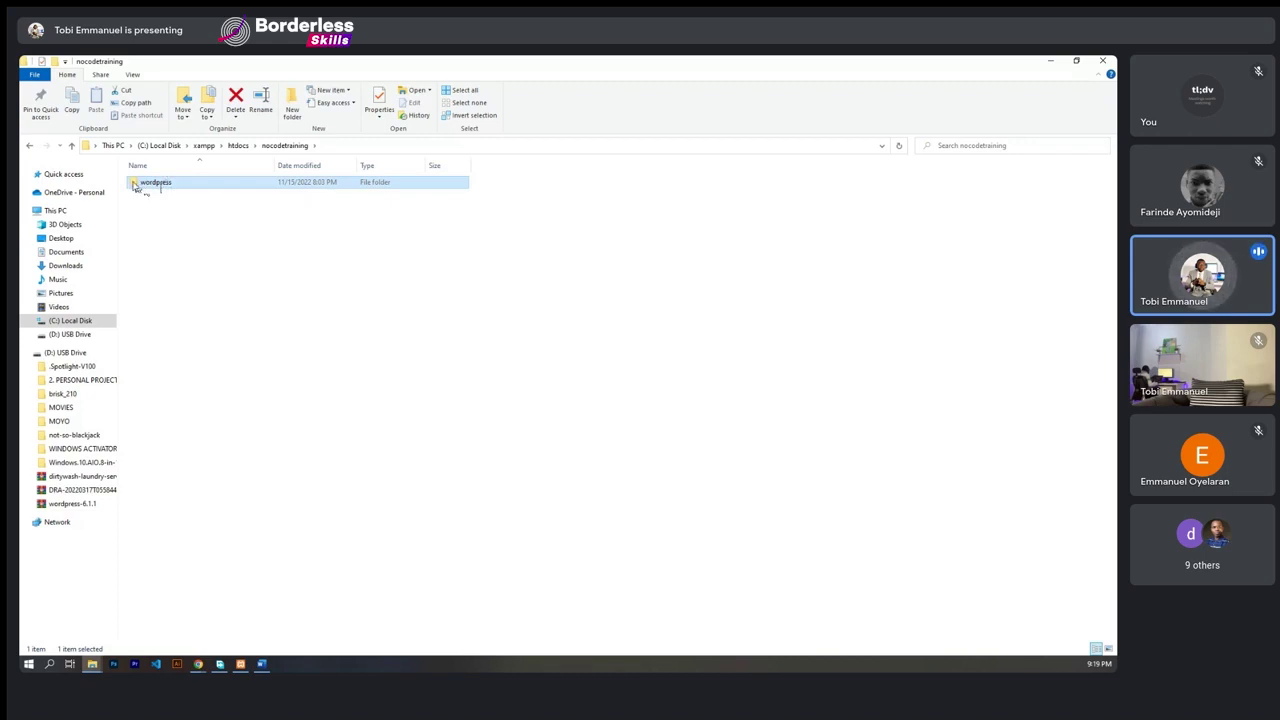
left_click_drag(135, 186, 237, 145)
left_click(237, 145)
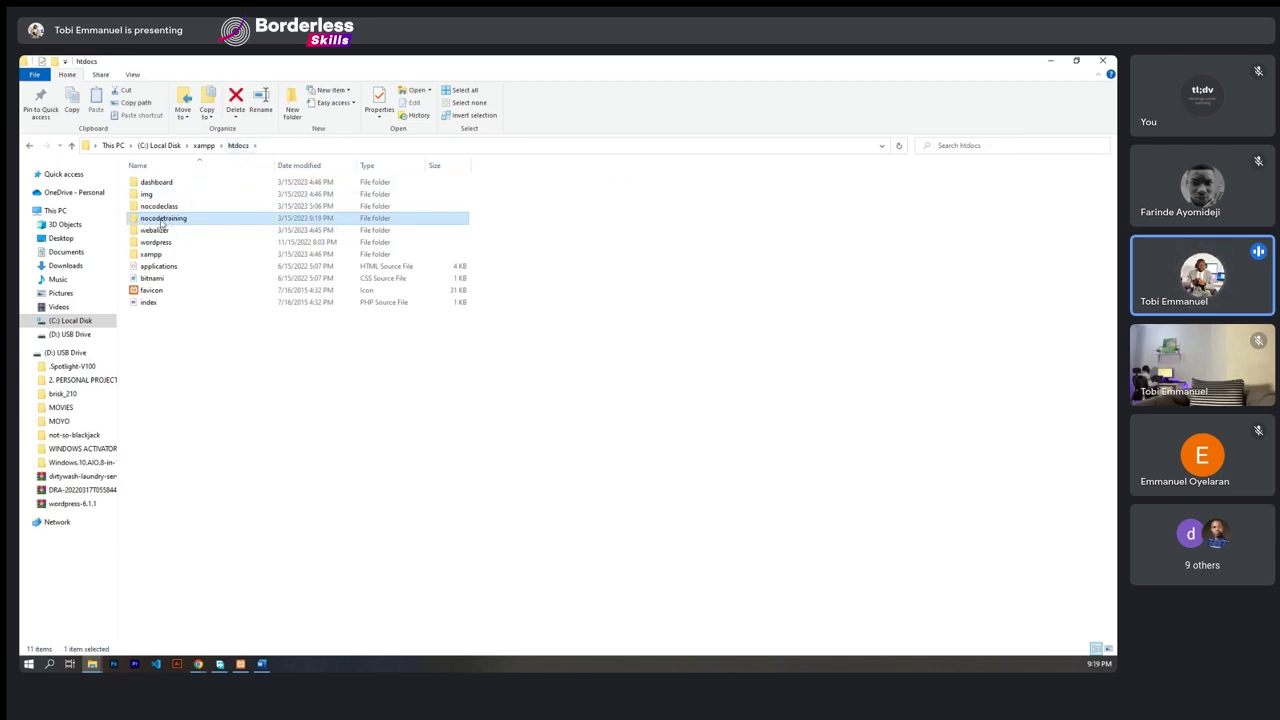
- Confirm nocodetraining is empty, then delete that folder from htdocs
right_click(162, 224)
left_click(188, 228)
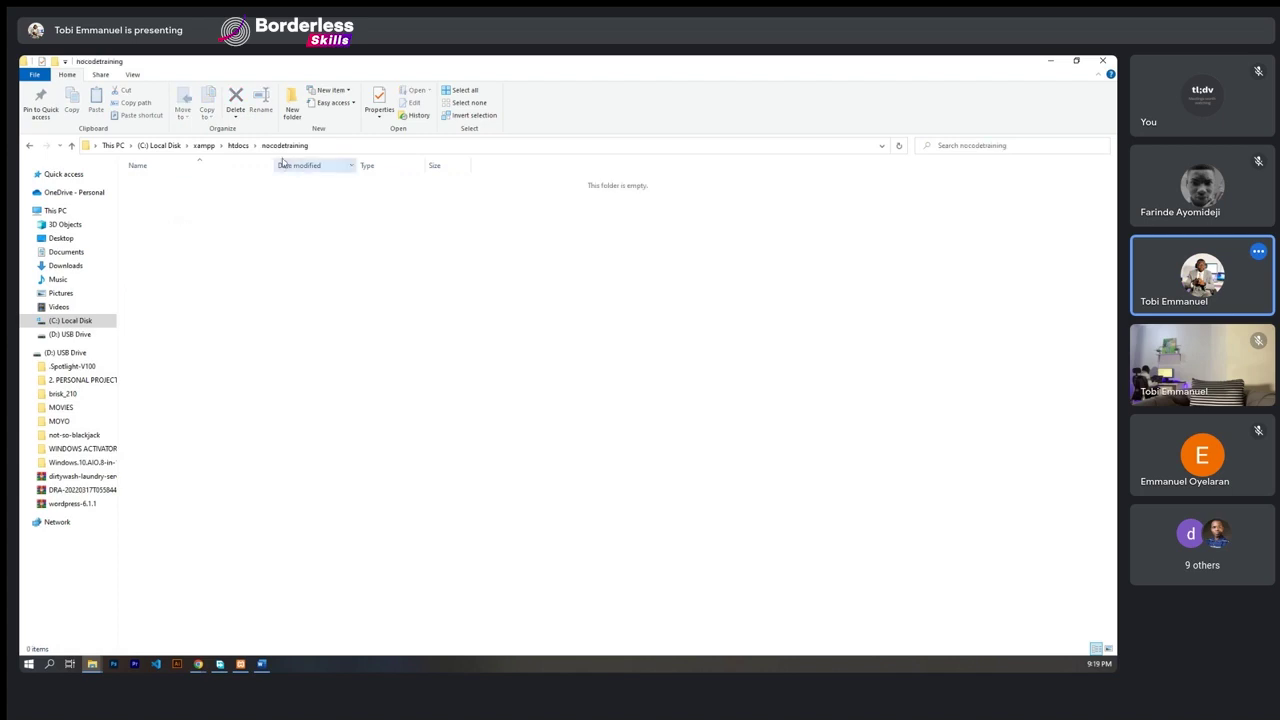
left_click(238, 145)
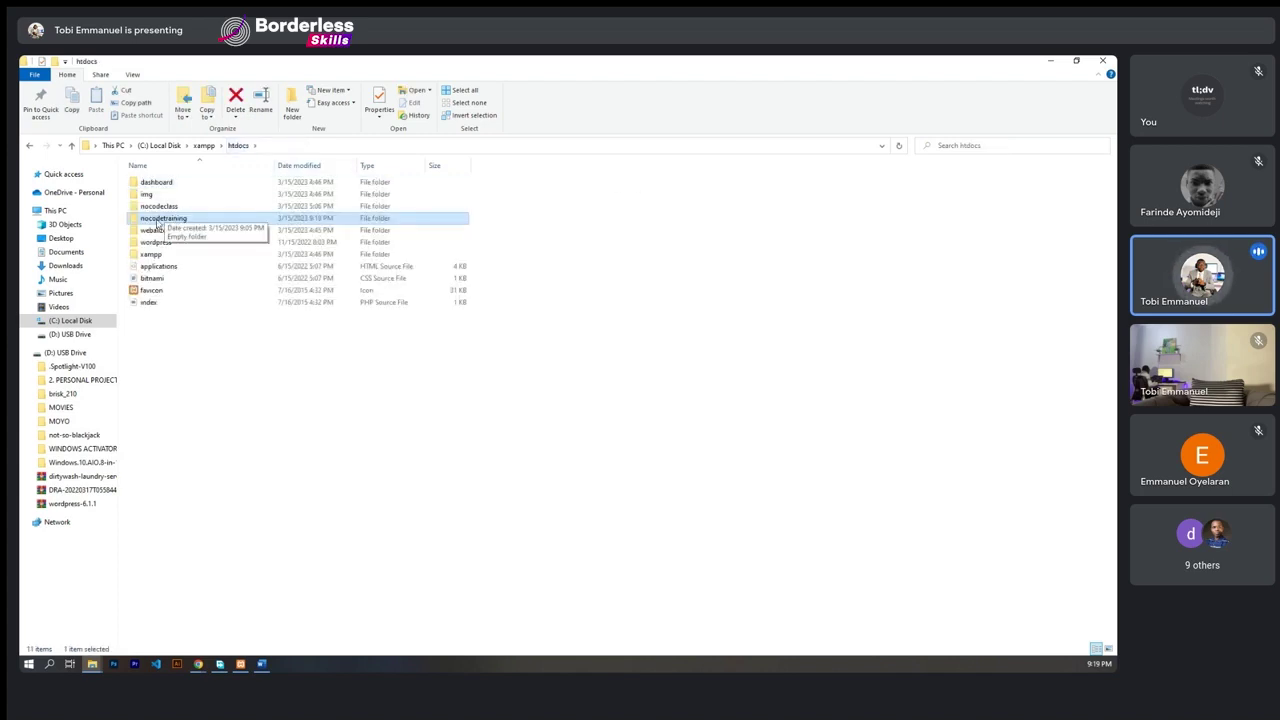
right_click(158, 224)
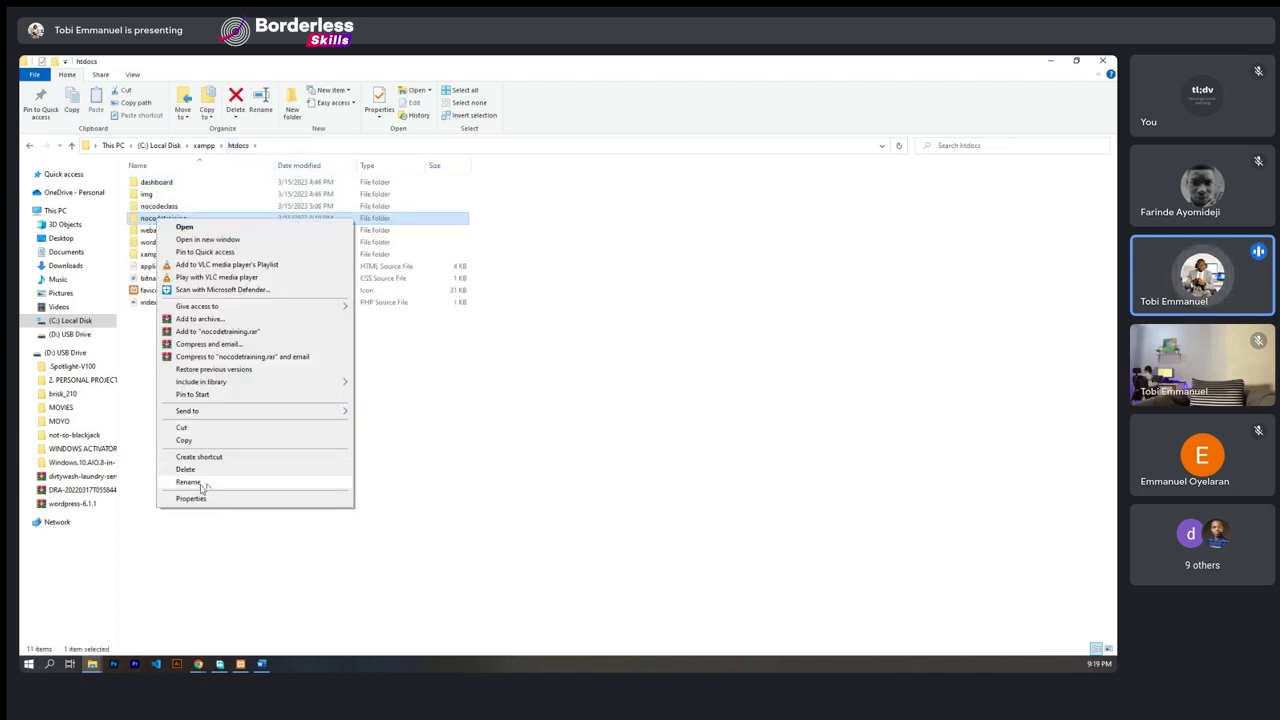
left_click(188, 482)
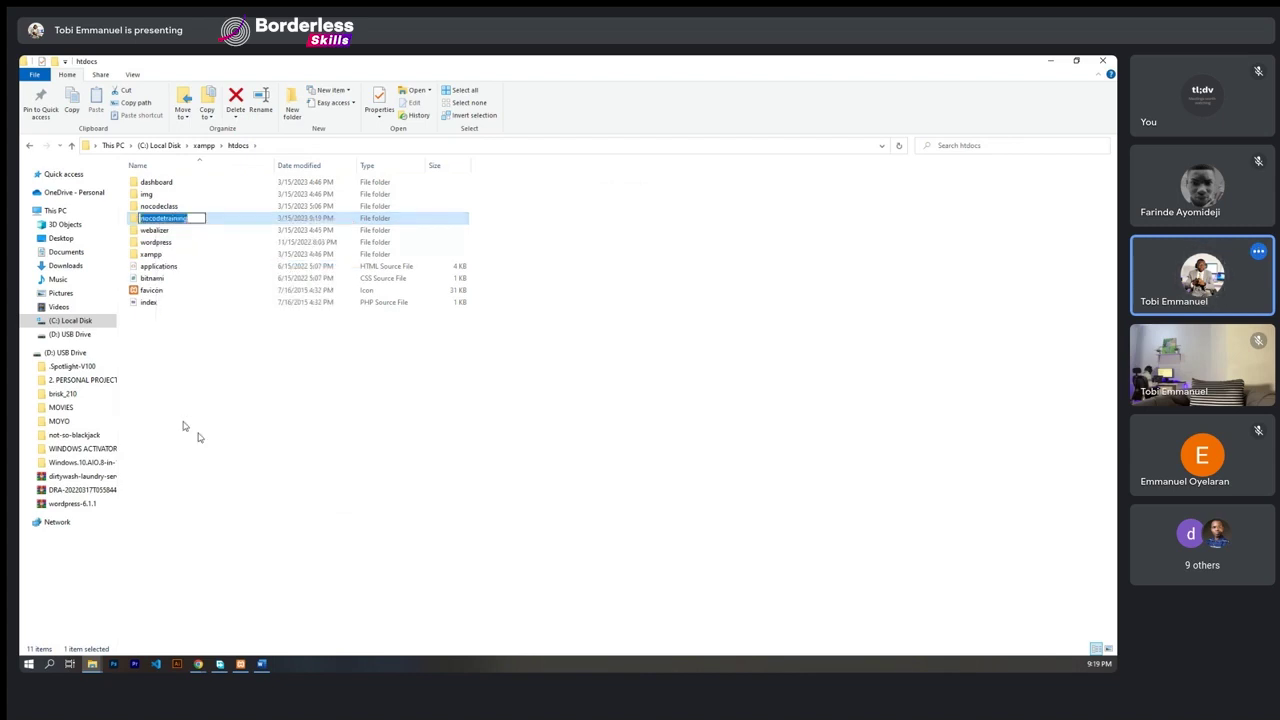
right_click(232, 222)
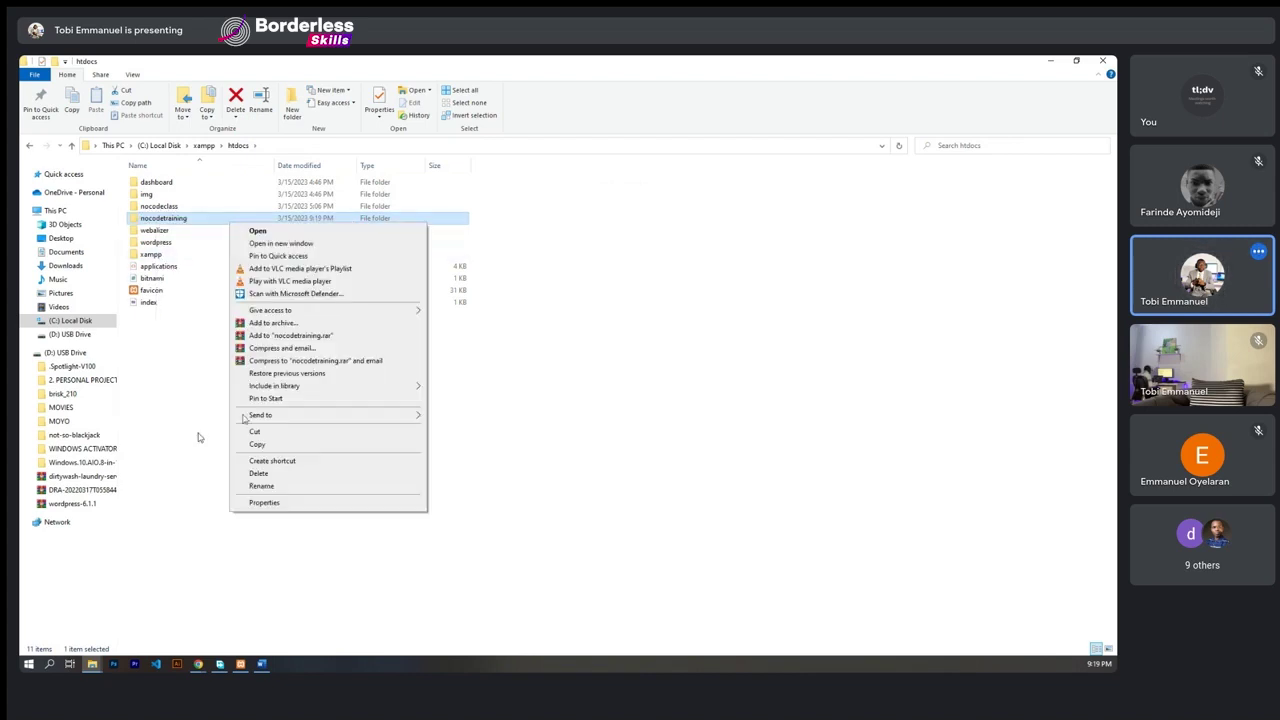
left_click(258, 473)
left_click(634, 409)
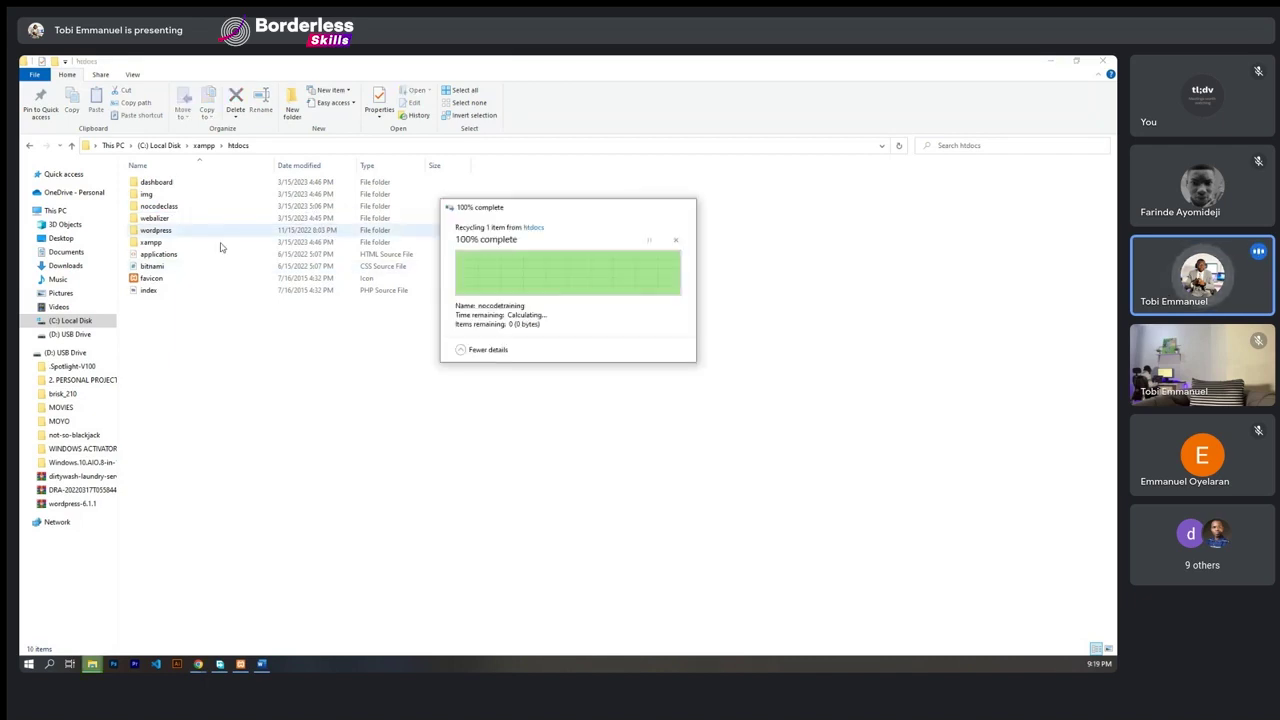
- Rename the wordpress folder to 'nocodetraining'
left_click(156, 232)
right_click(155, 234)
left_click(183, 488)
type("nocodetraining")
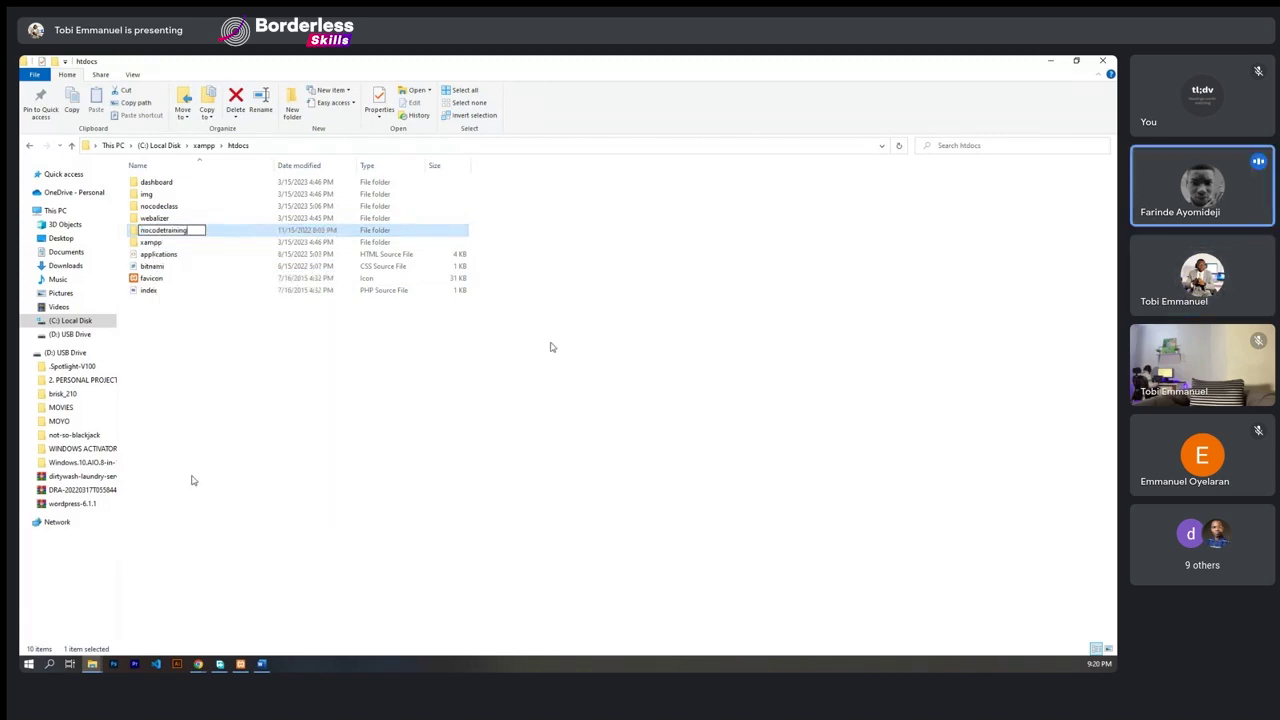
left_click(239, 371)
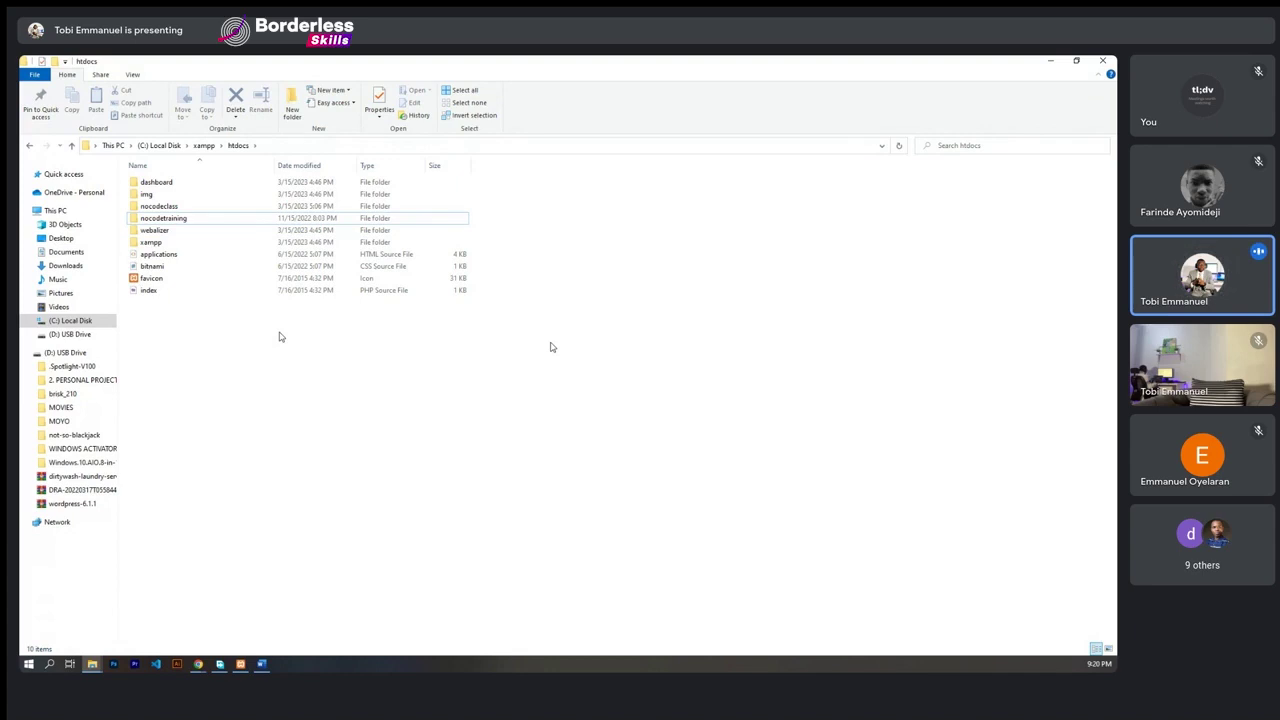
left_click(198, 663)
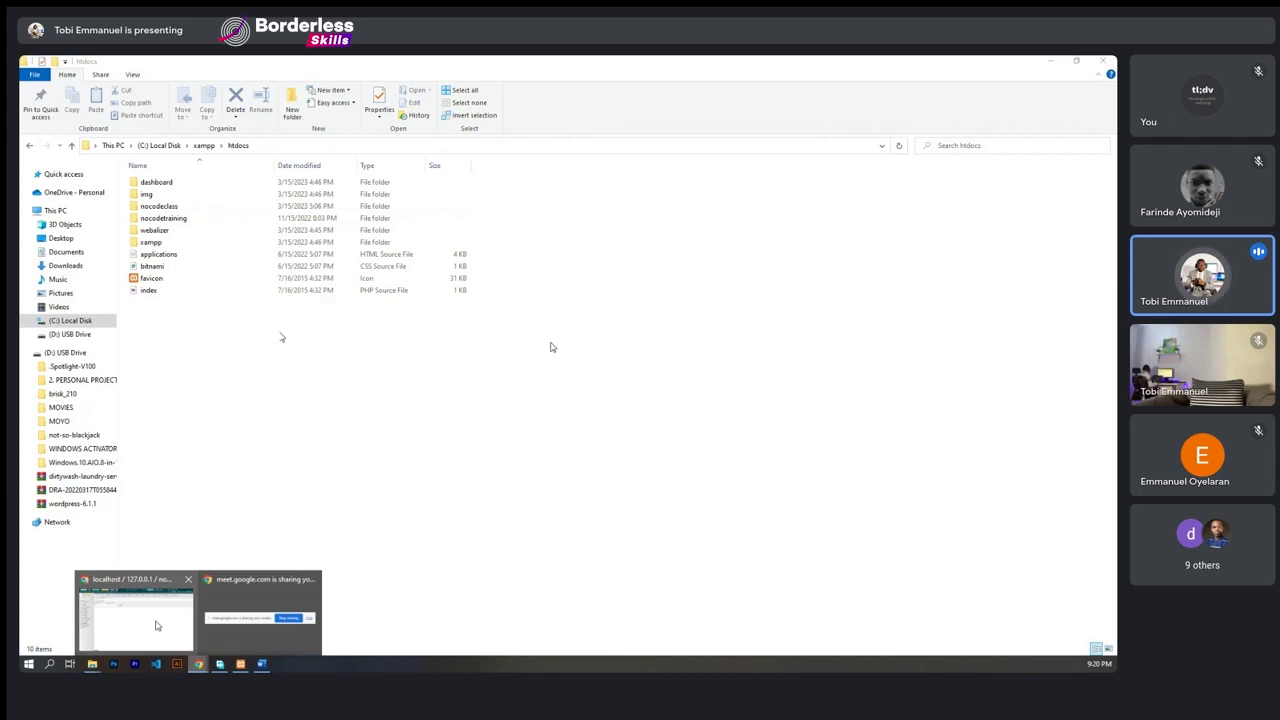
left_click(155, 625)
left_click(952, 66)
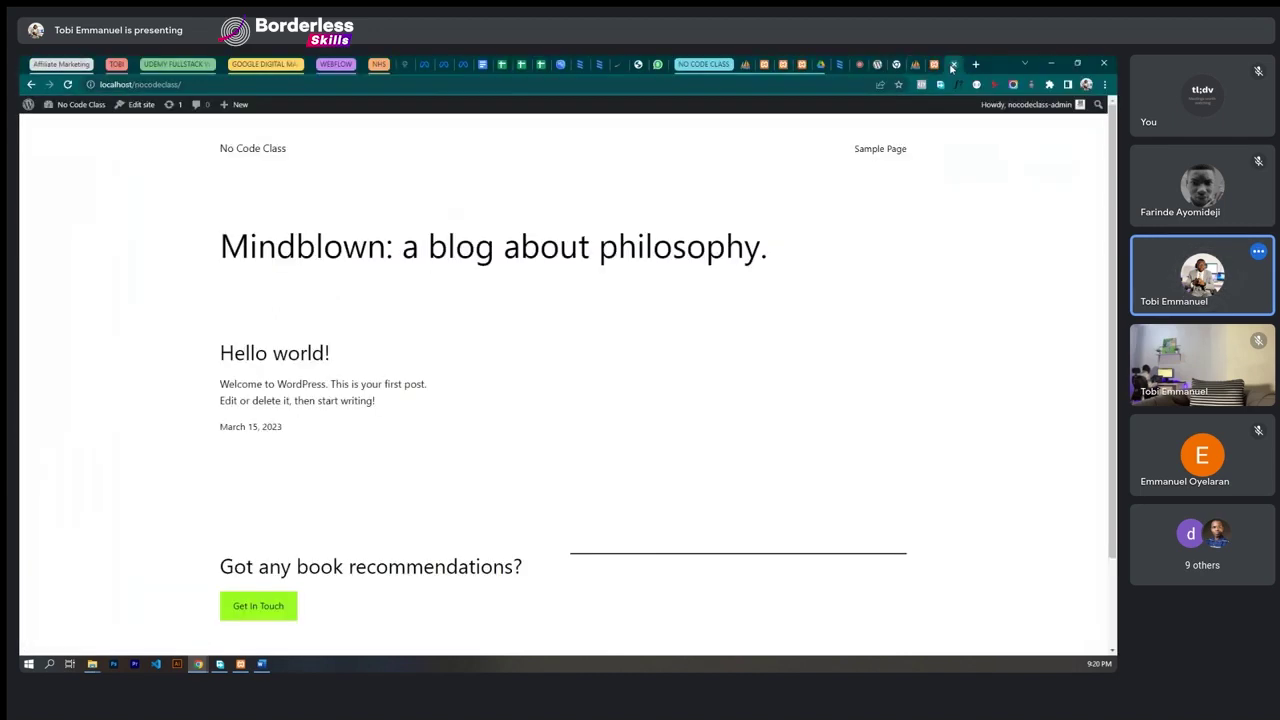
left_click(934, 64)
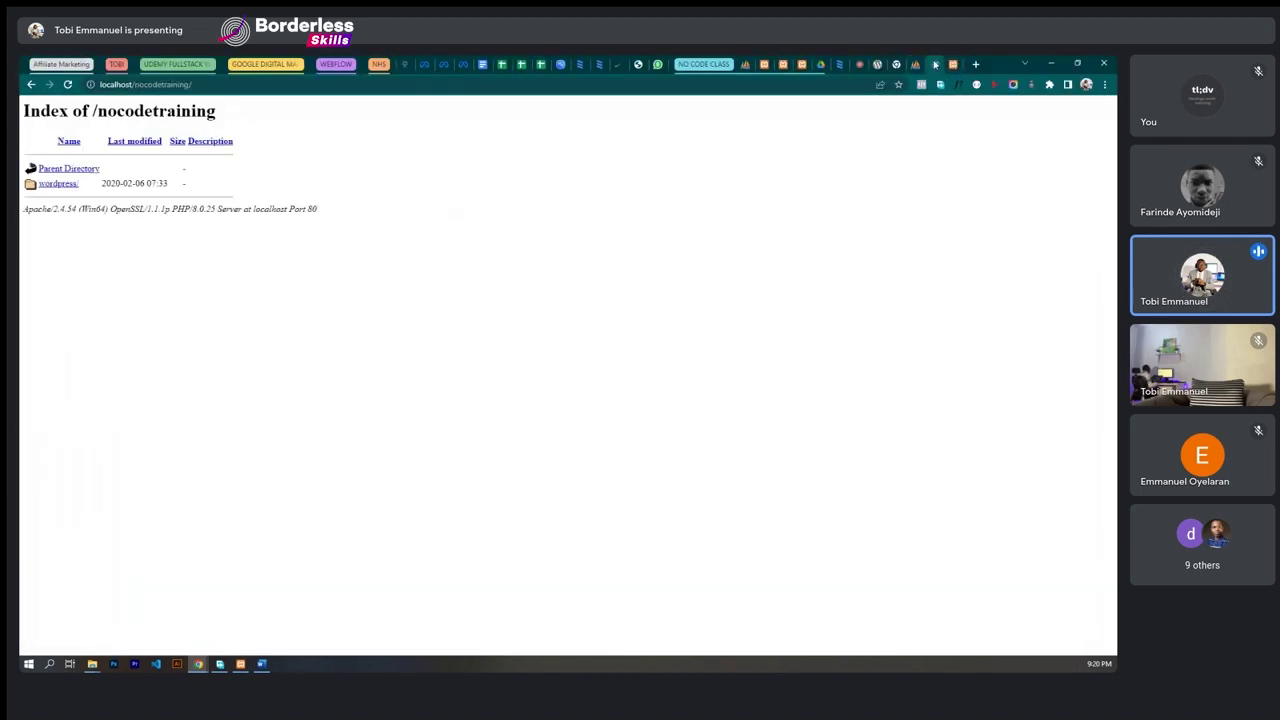
left_click(57, 184)
double_click(64, 163)
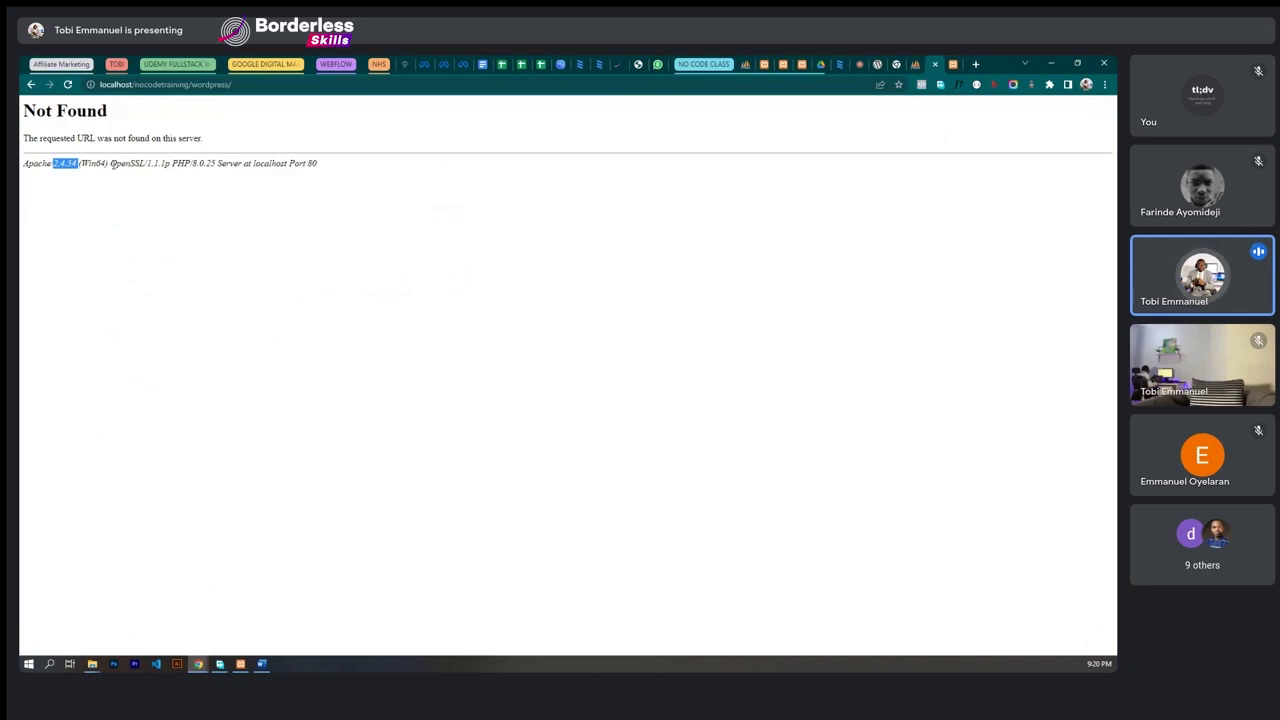
left_click(32, 86)
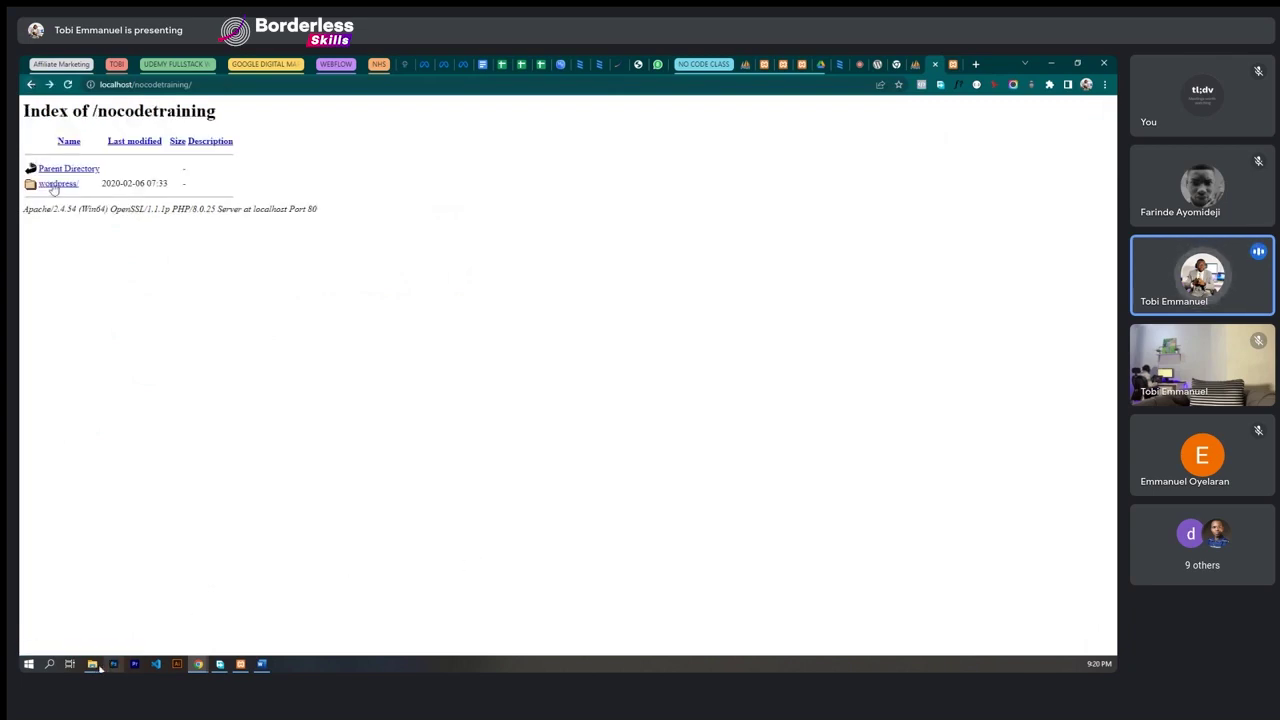
left_click(241, 665)
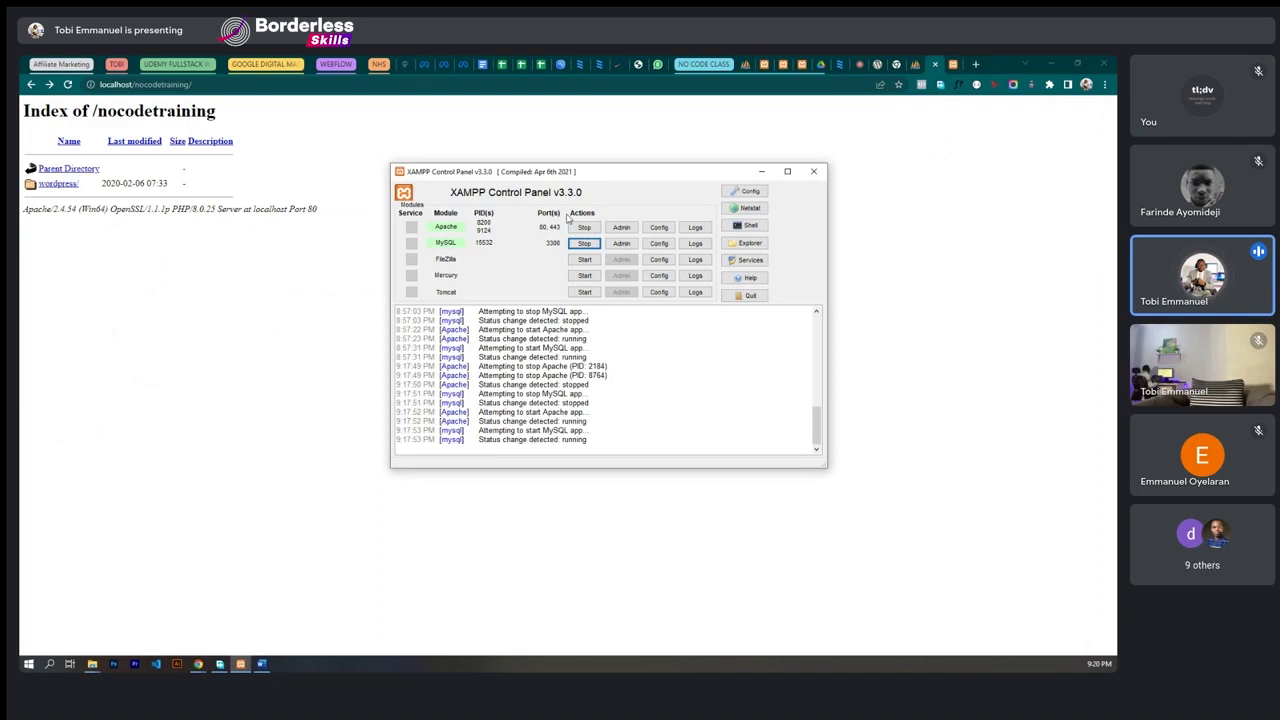
left_click(96, 660)
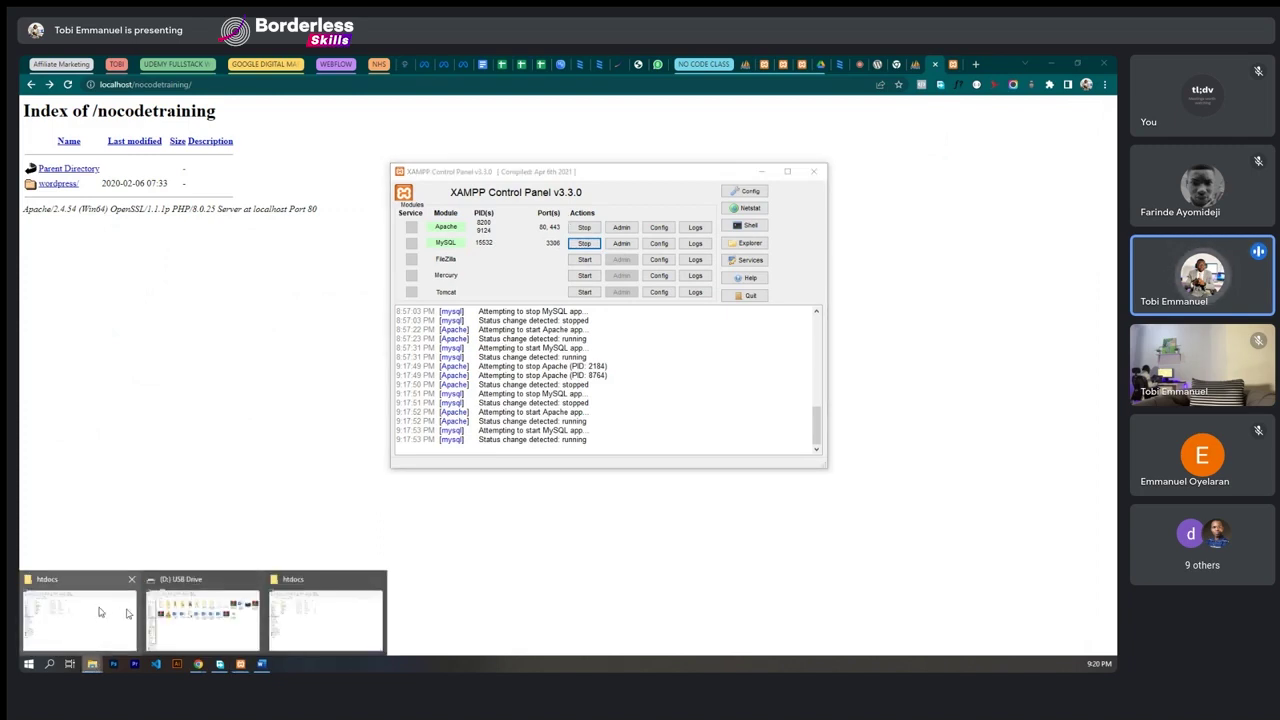
left_click(100, 612)
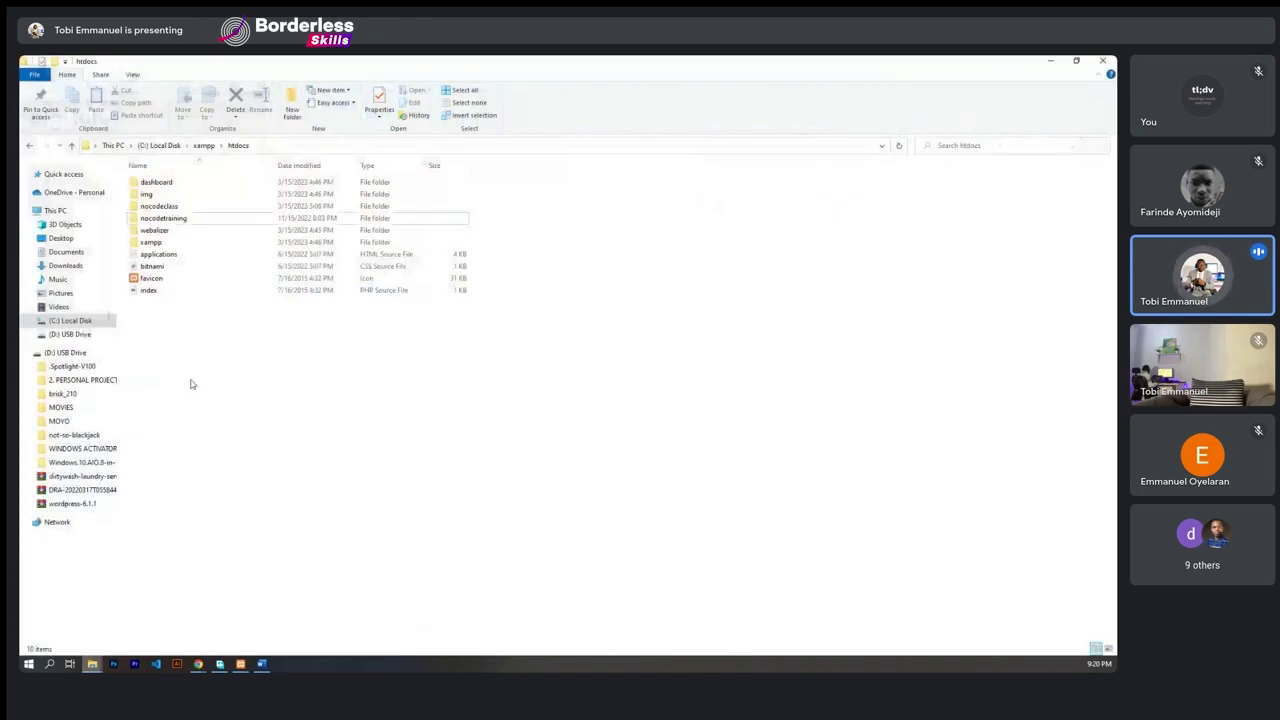
right_click(157, 220)
left_click(186, 227)
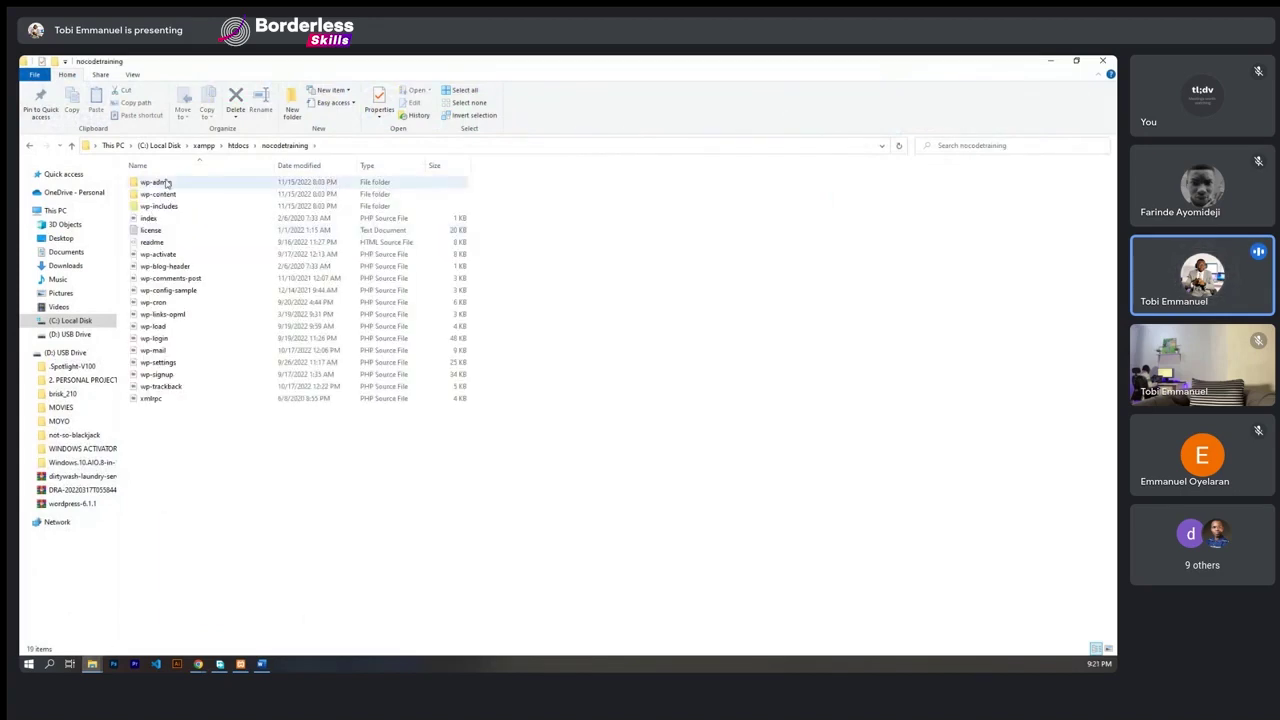
left_click(30, 146)
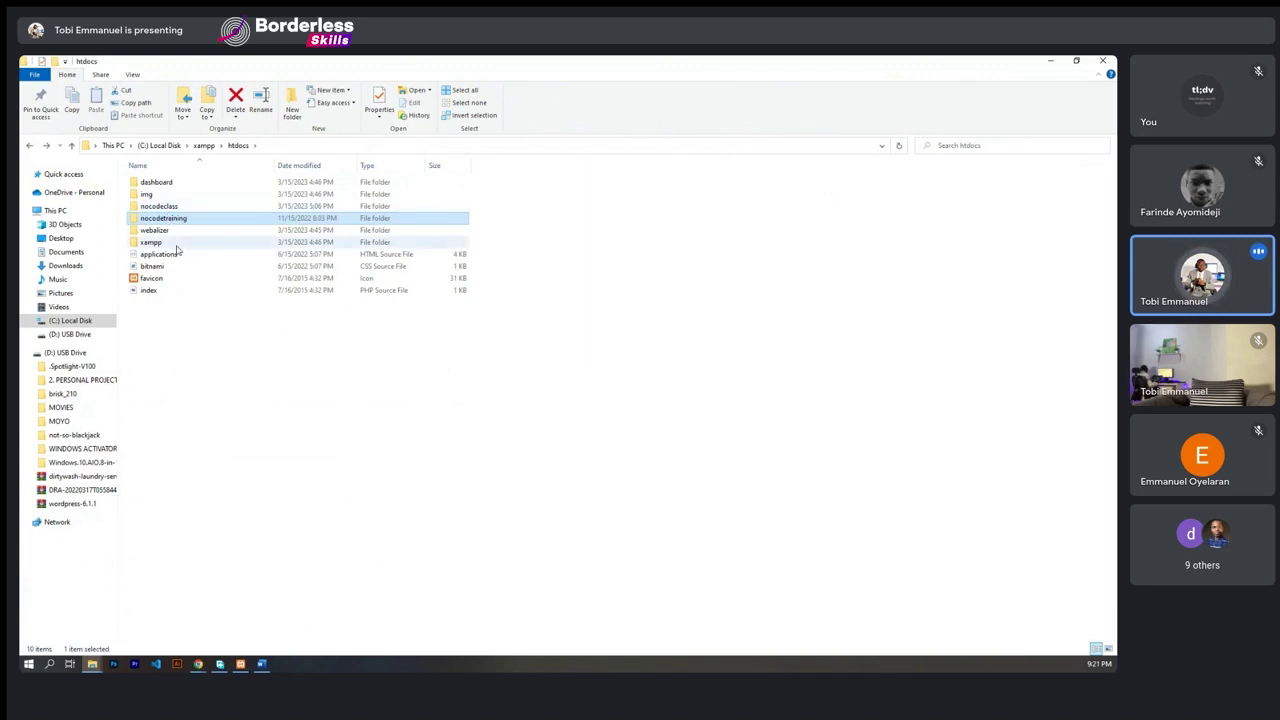
left_click(190, 343)
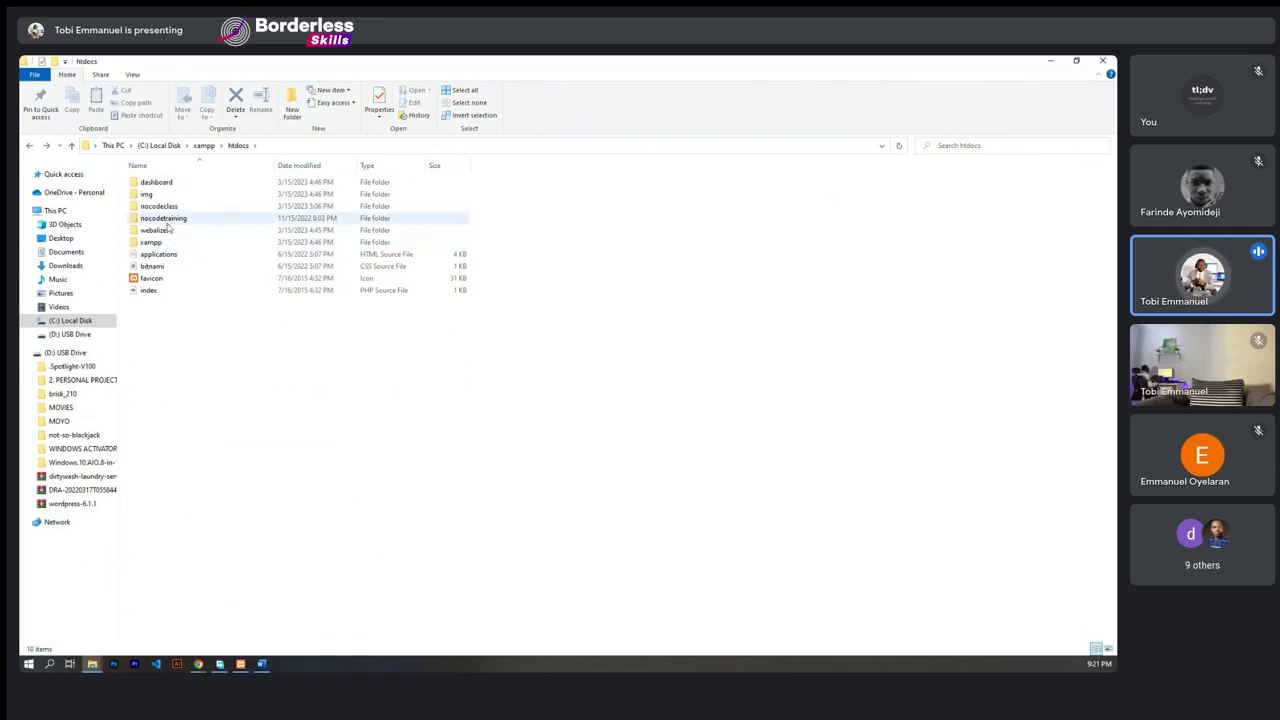
- Close the localhost listing tab and load localhost/nocodetraining in a new Chrome tab
left_click(1050, 62)
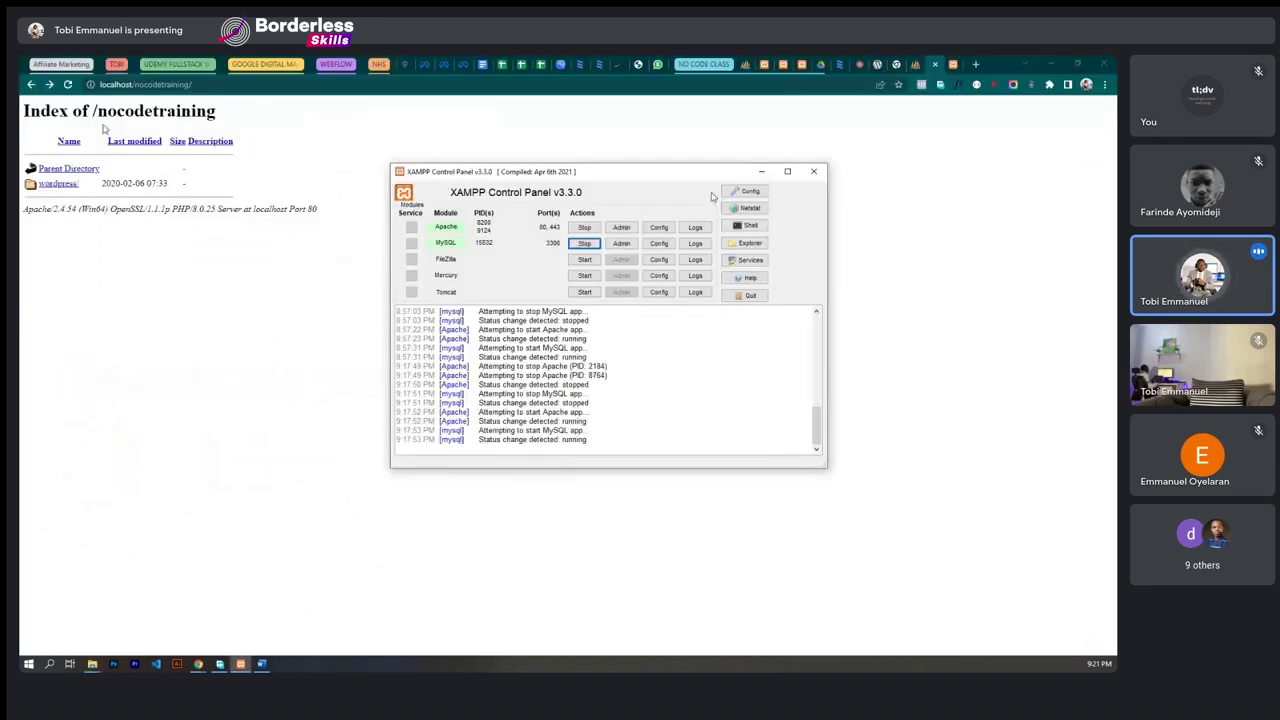
left_click(221, 87)
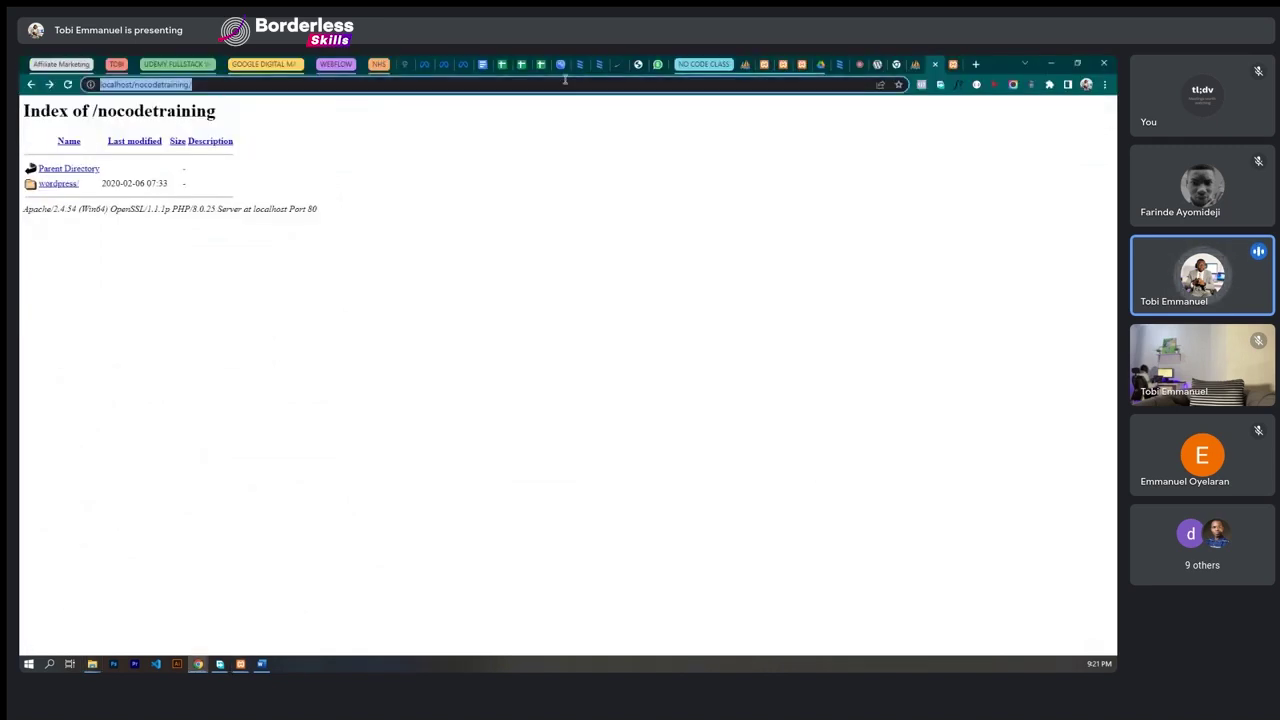
left_click(935, 64)
key("ctrl+t")
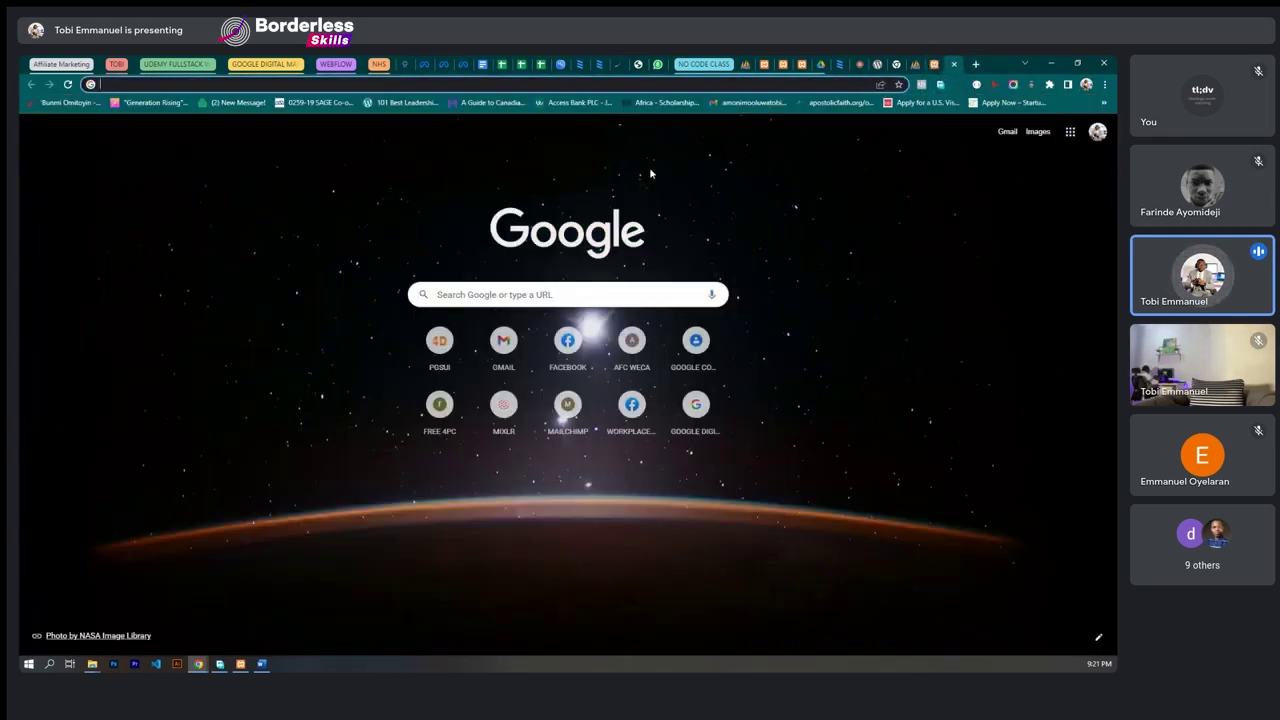
type("loca")
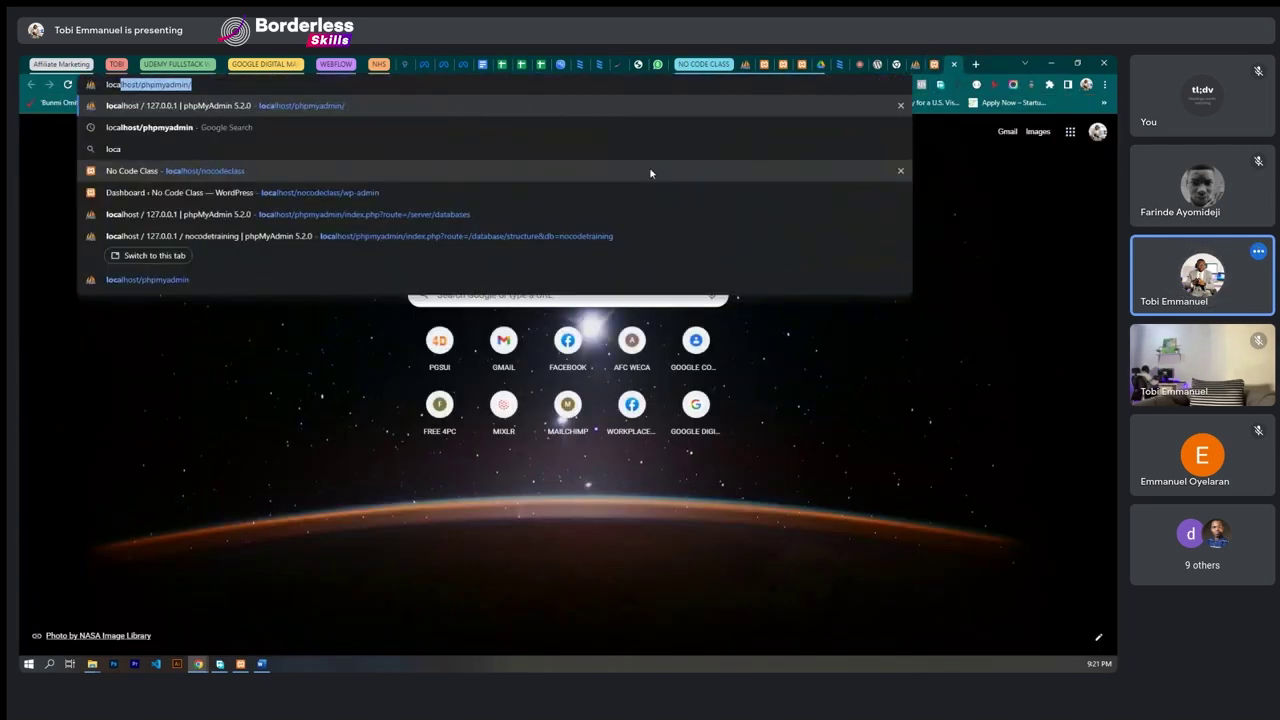
type("lhost/phpmyadm")
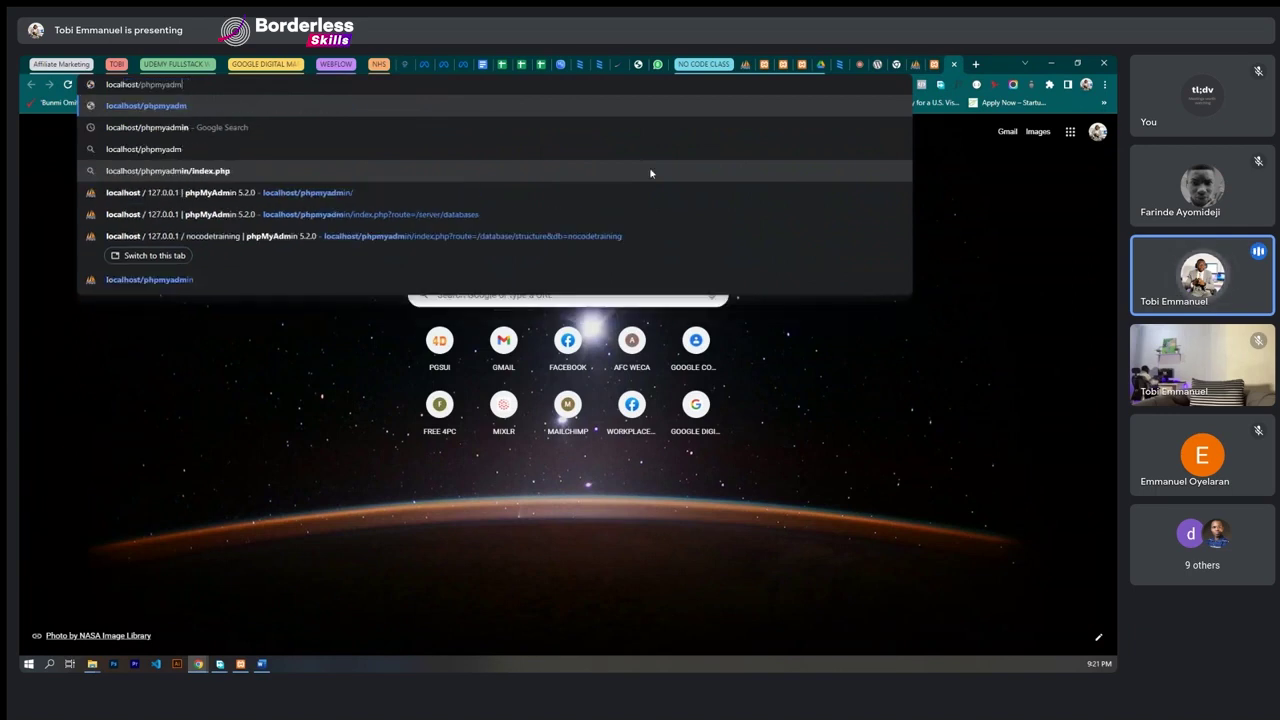
key("BackSpace")
key("BackSpace")
key("BackSpace")
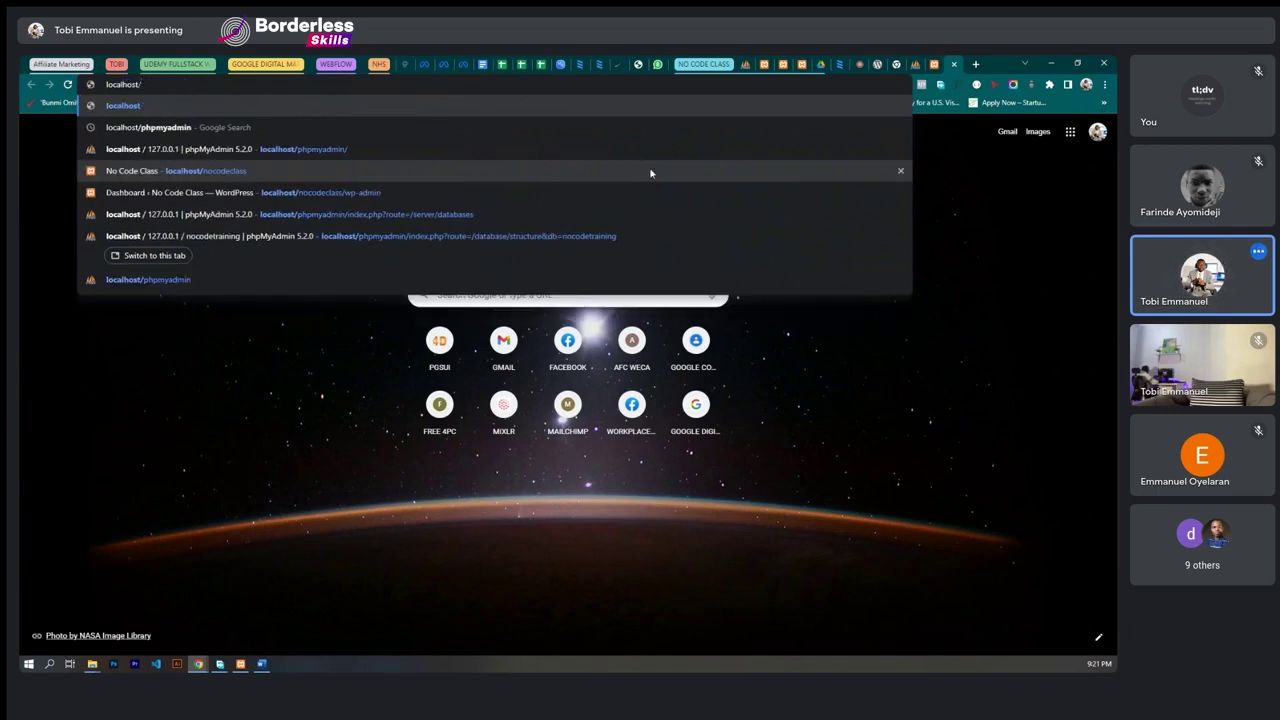
type("nocodetraining")
key("Return")
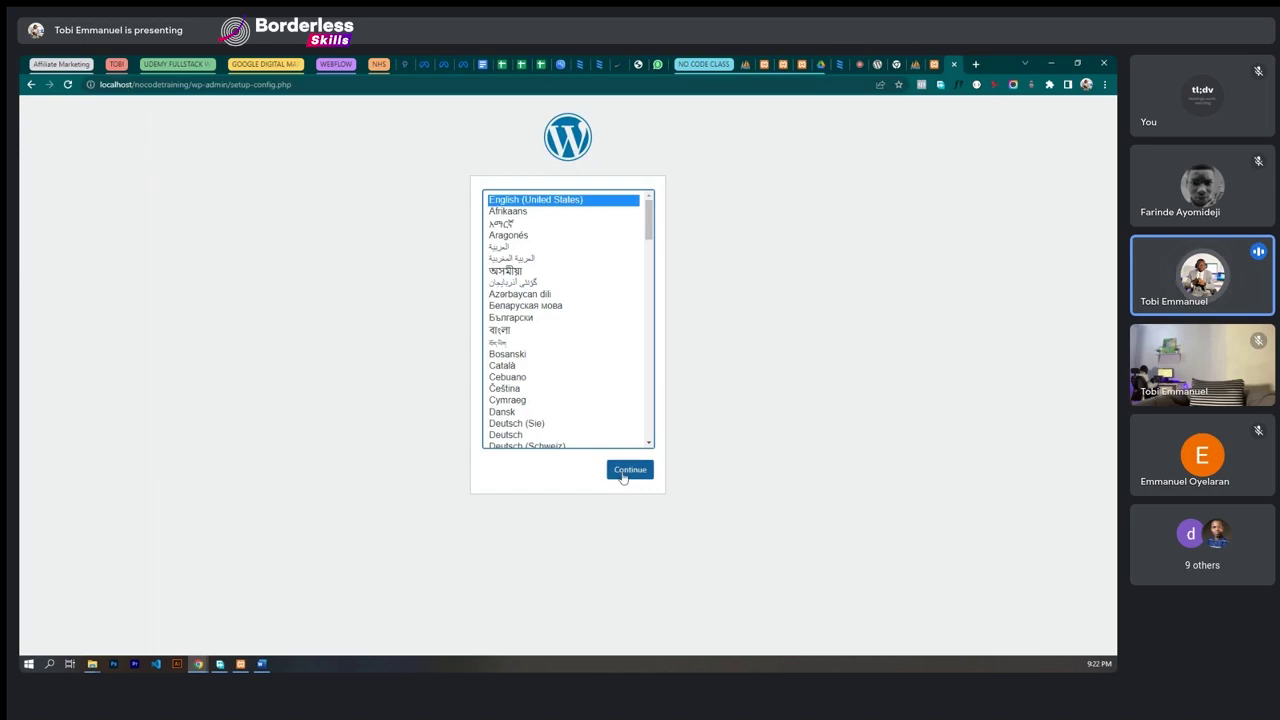
- Continue with English (United States) and highlight the list of required database details
left_click(622, 478)
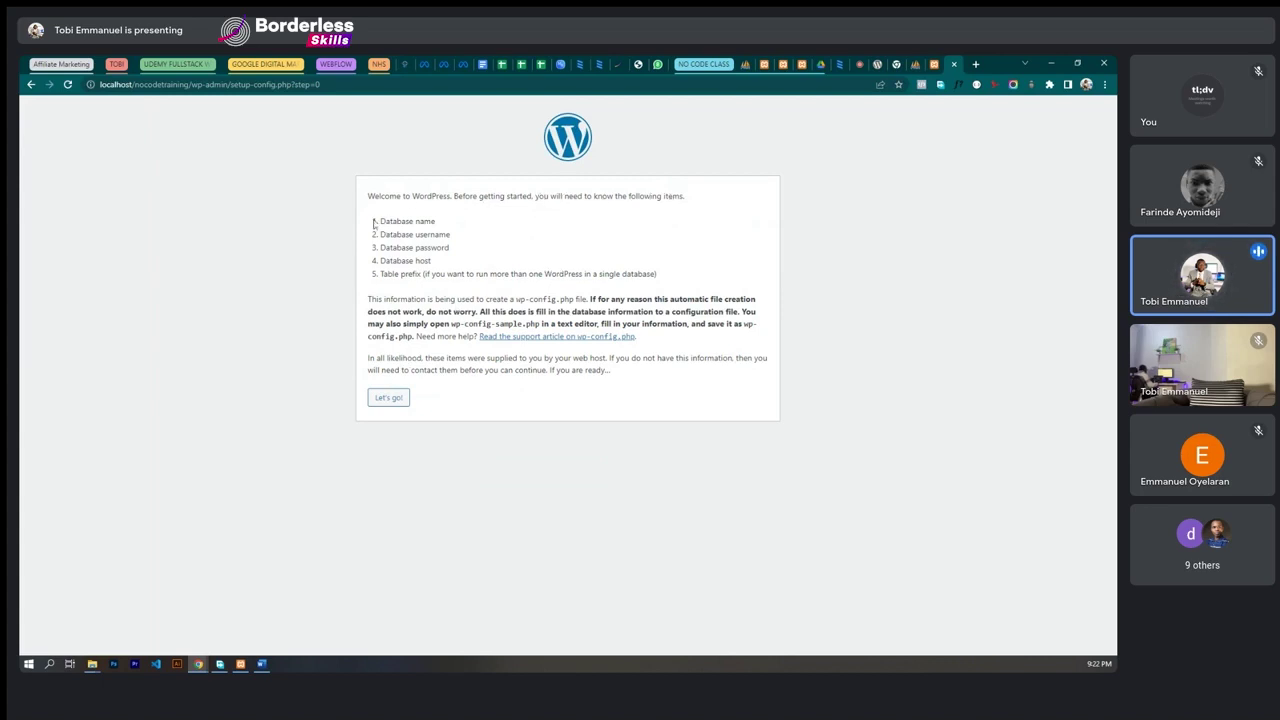
left_click_drag(373, 221, 665, 286)
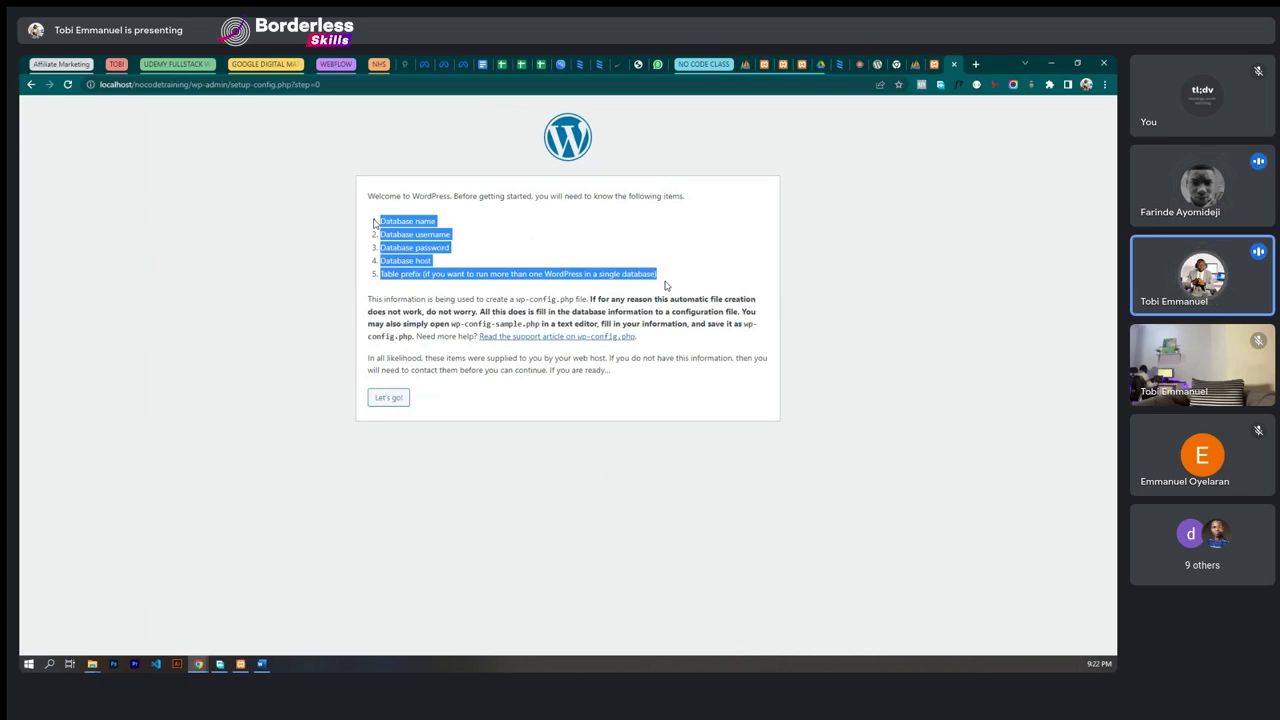
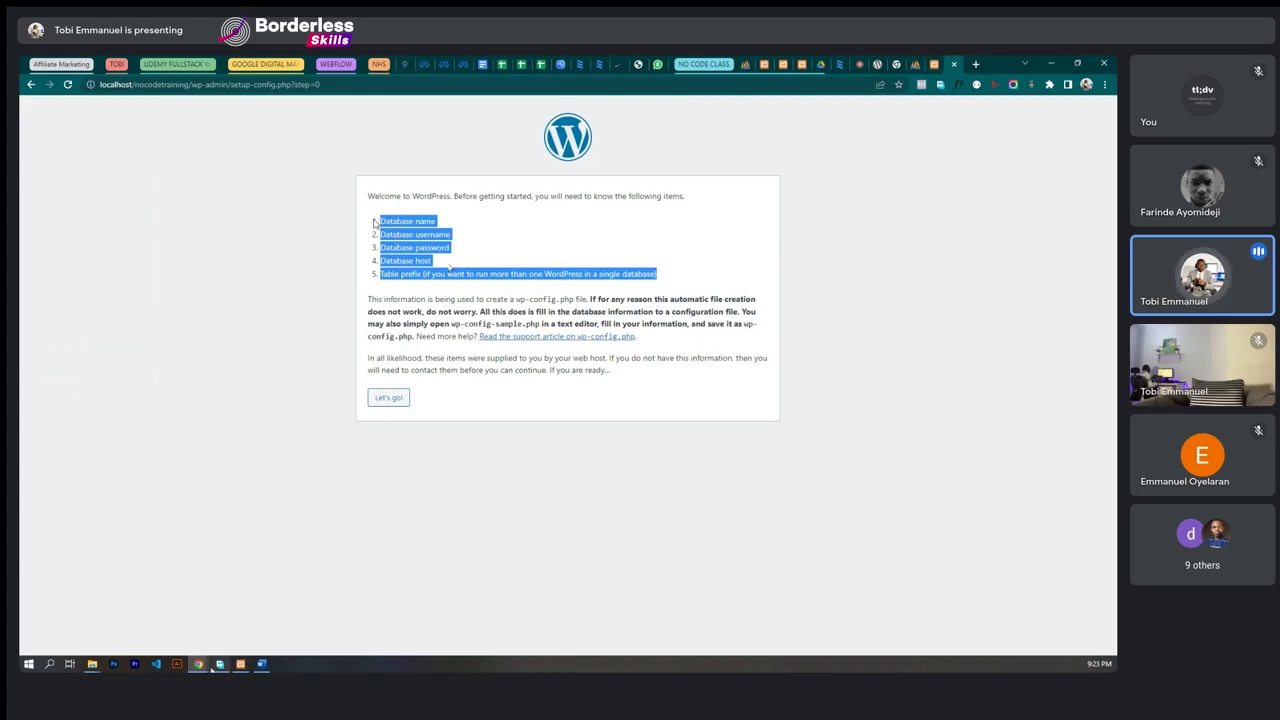
- In the Word notes, paste the copied database requirements list below STAGE 4
left_click(261, 664)
left_click(353, 408)
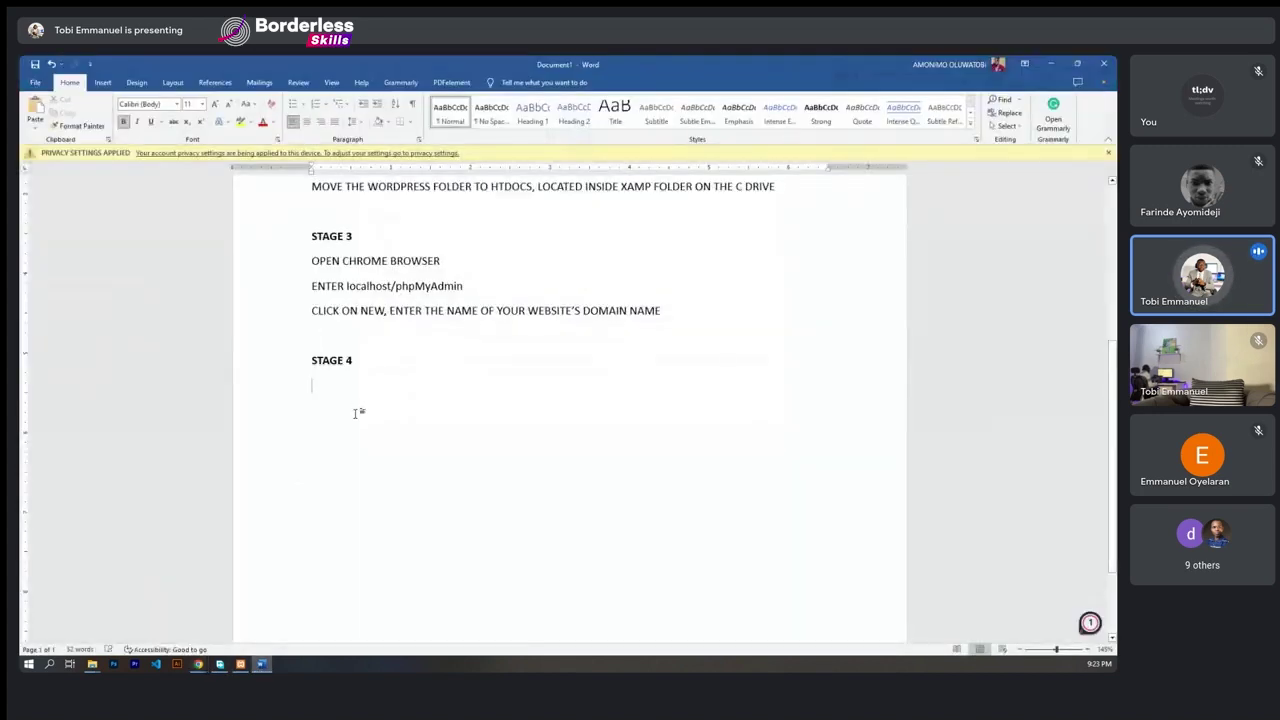
key("Return")
key("Return")
key("Return")
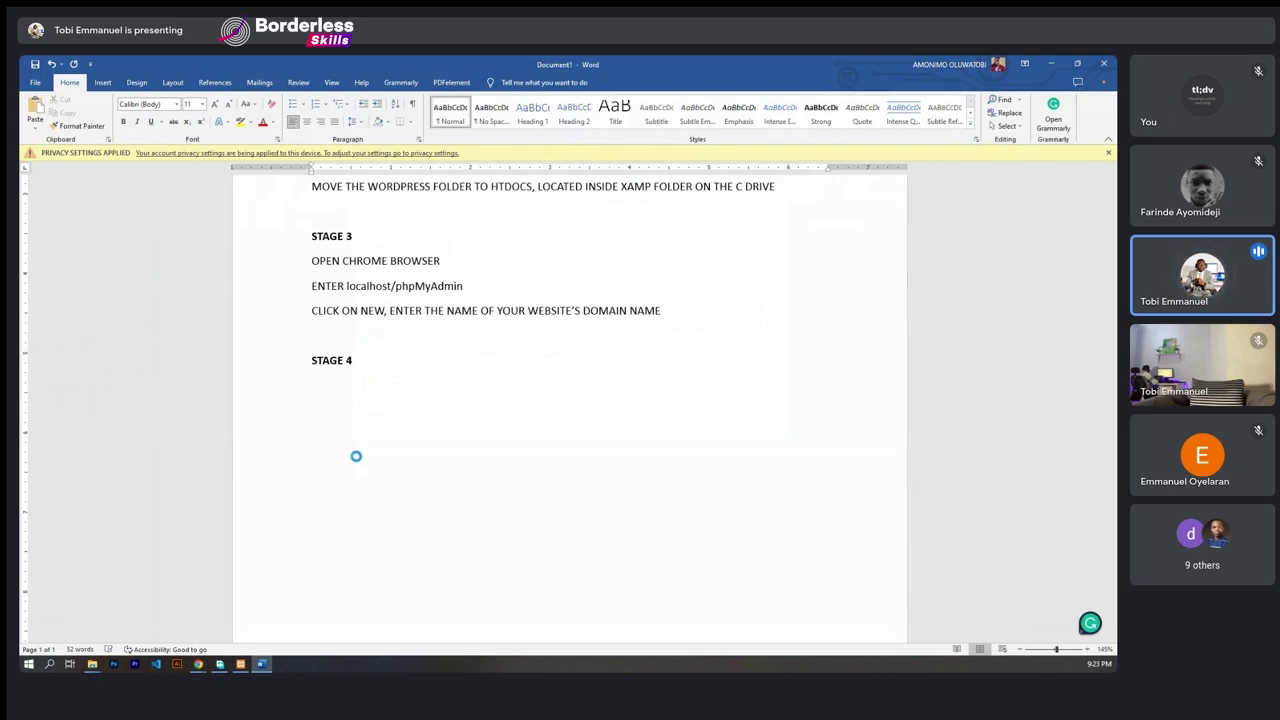
key("ctrl+v")
left_click(389, 394)
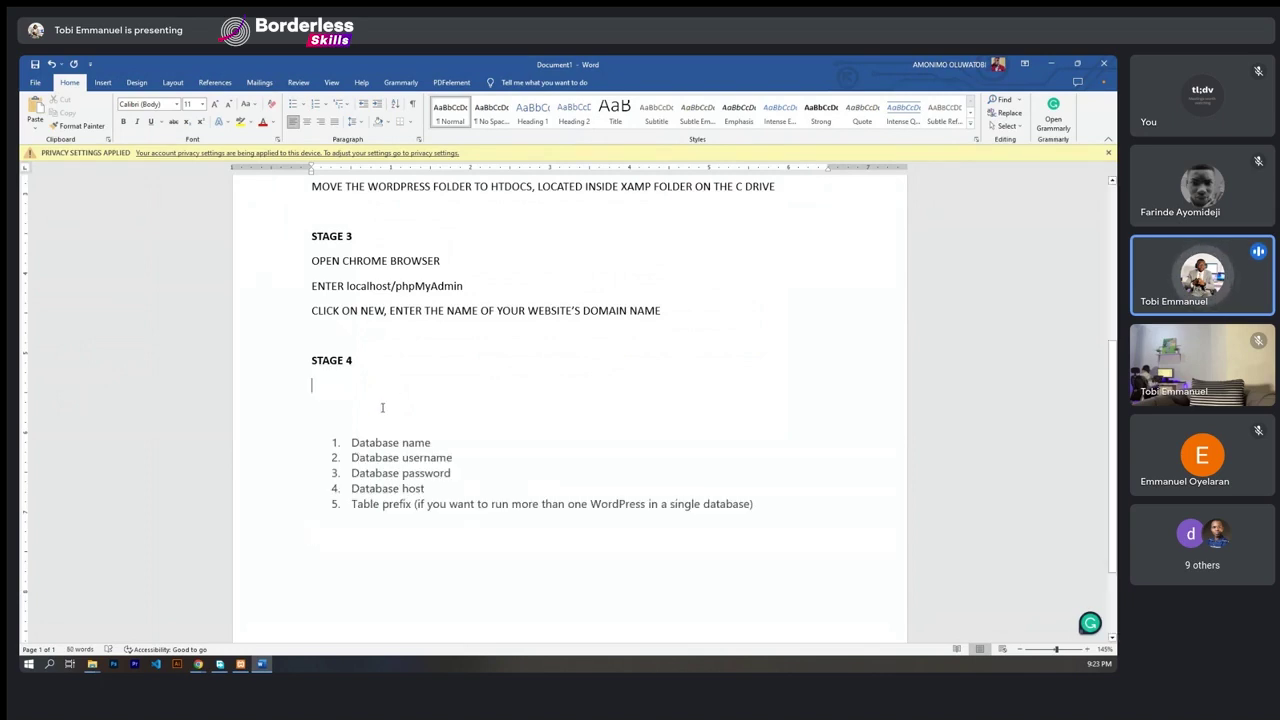
key("Return")
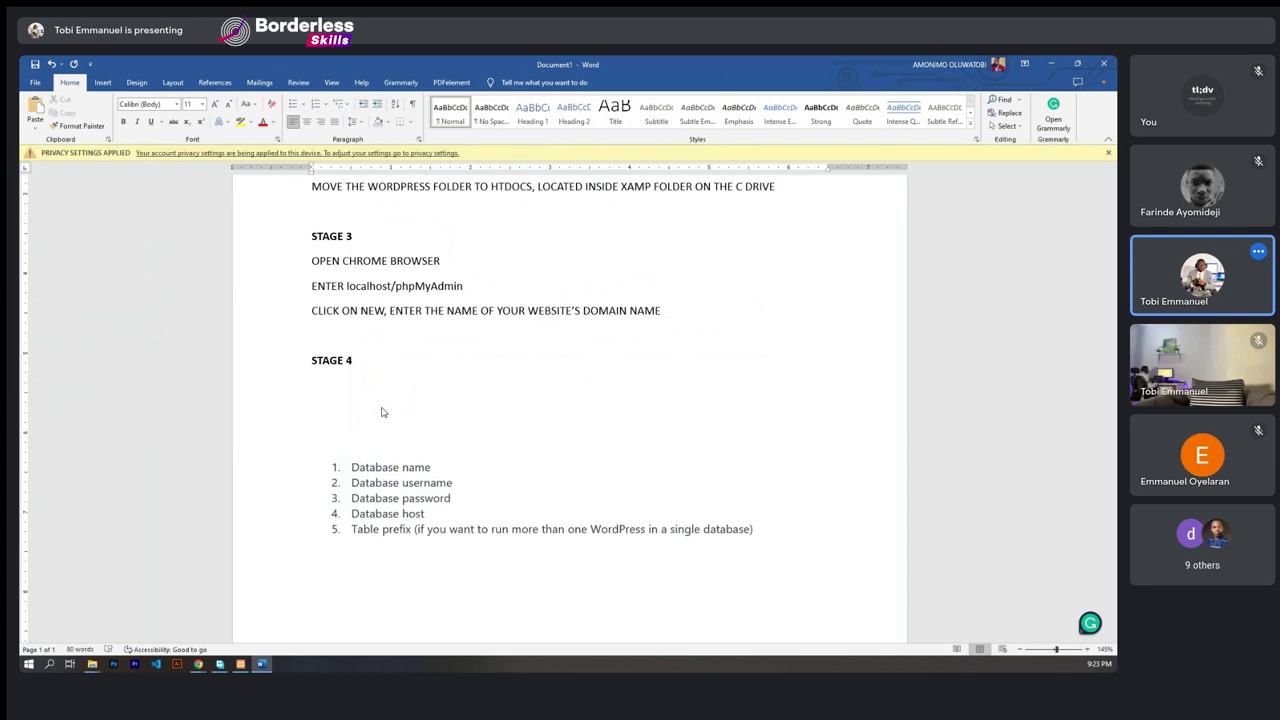
- Add the line 'OPEN ANOTHER TAB ON YOUR BROWSER' under STAGE 4 and correct its typos
left_click(324, 375)
left_click(320, 386)
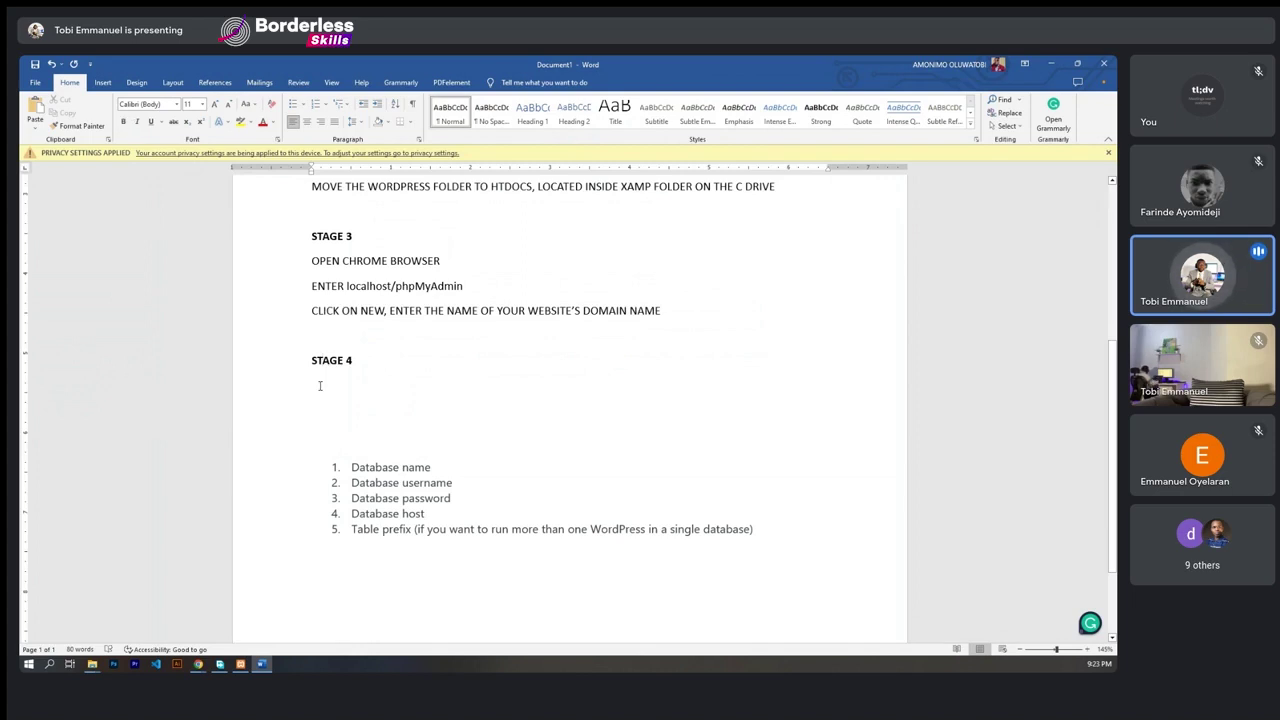
type("OPENA ")
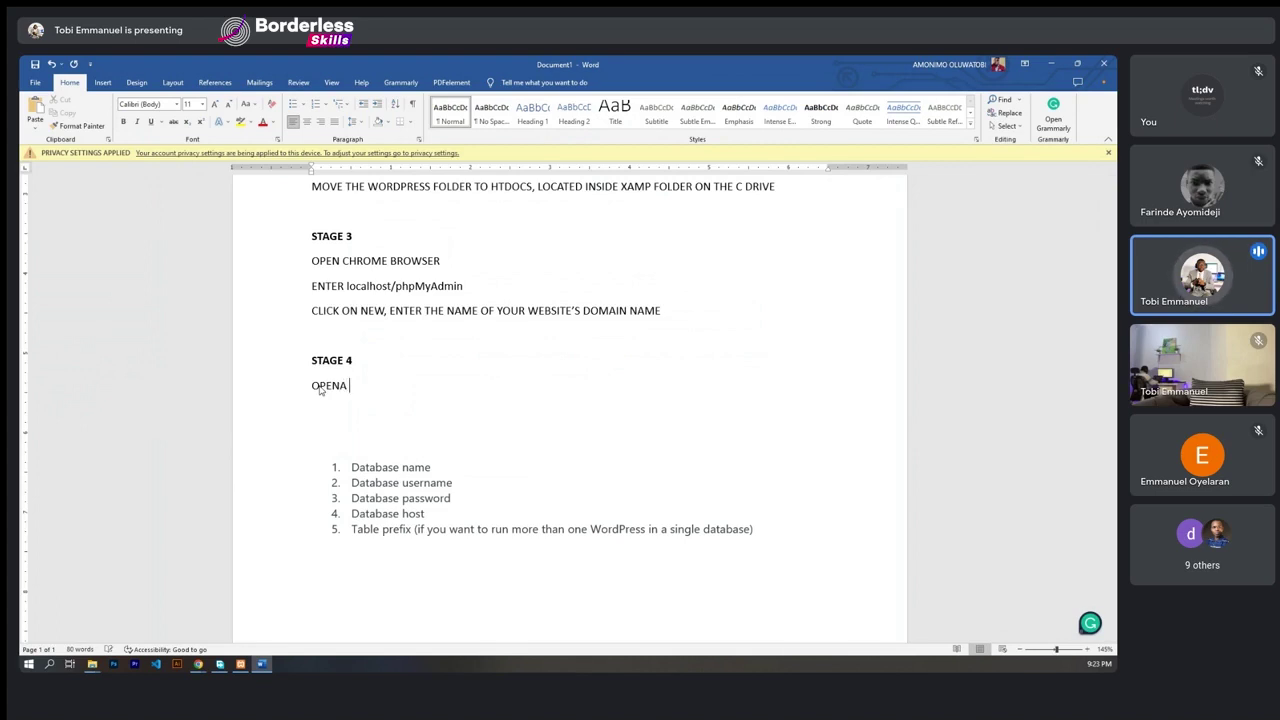
type("ANOH")
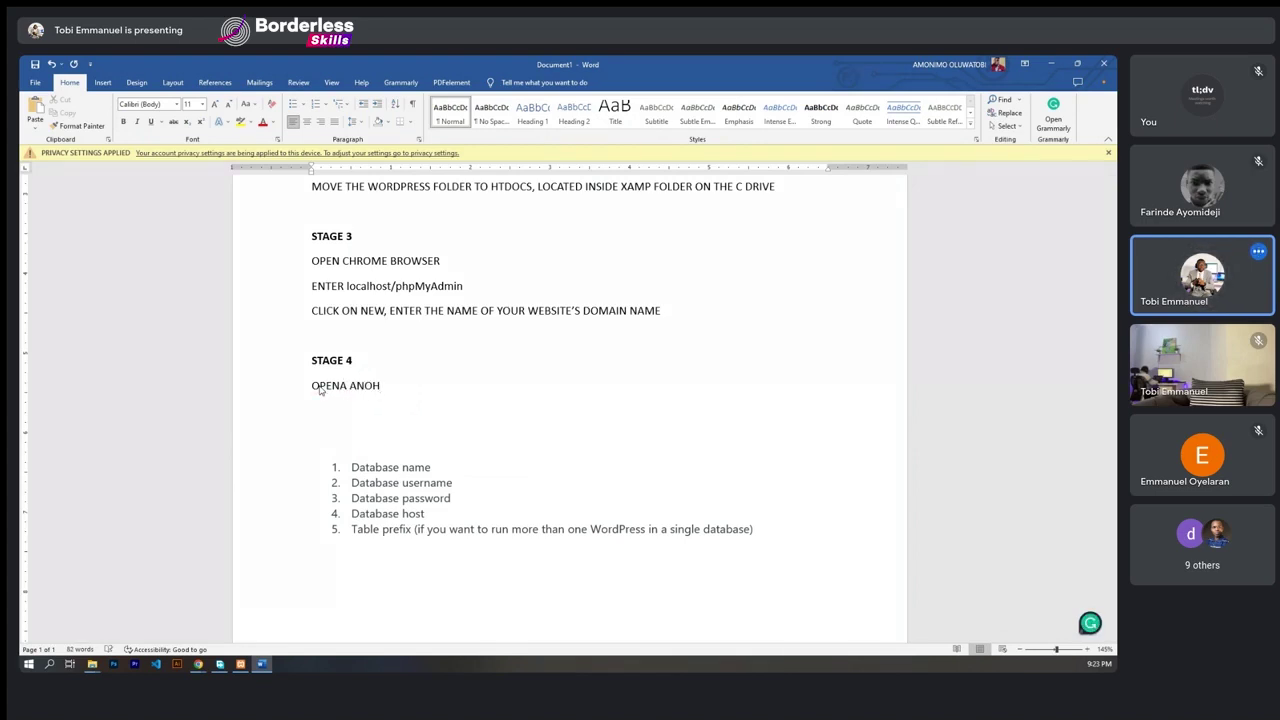
key("BackSpace")
type("THER TAB ON YOUR BROWS")
key("BackSpace")
type("SER")
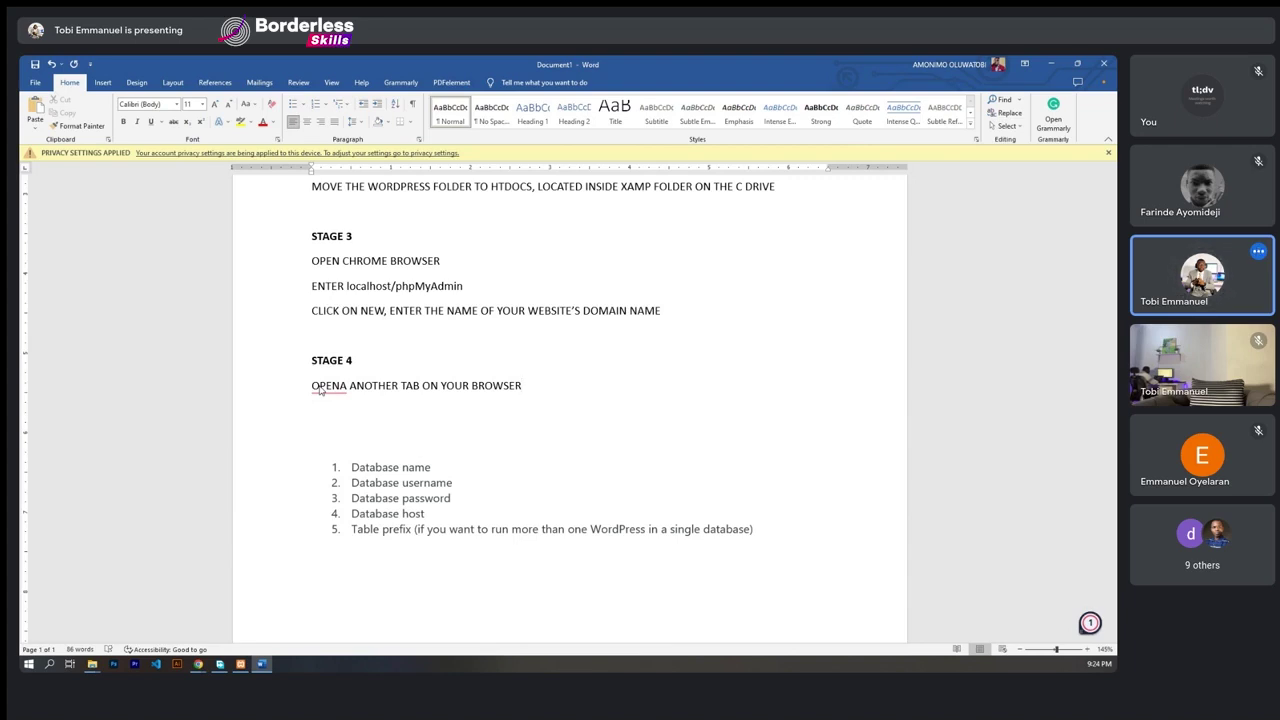
key("Return")
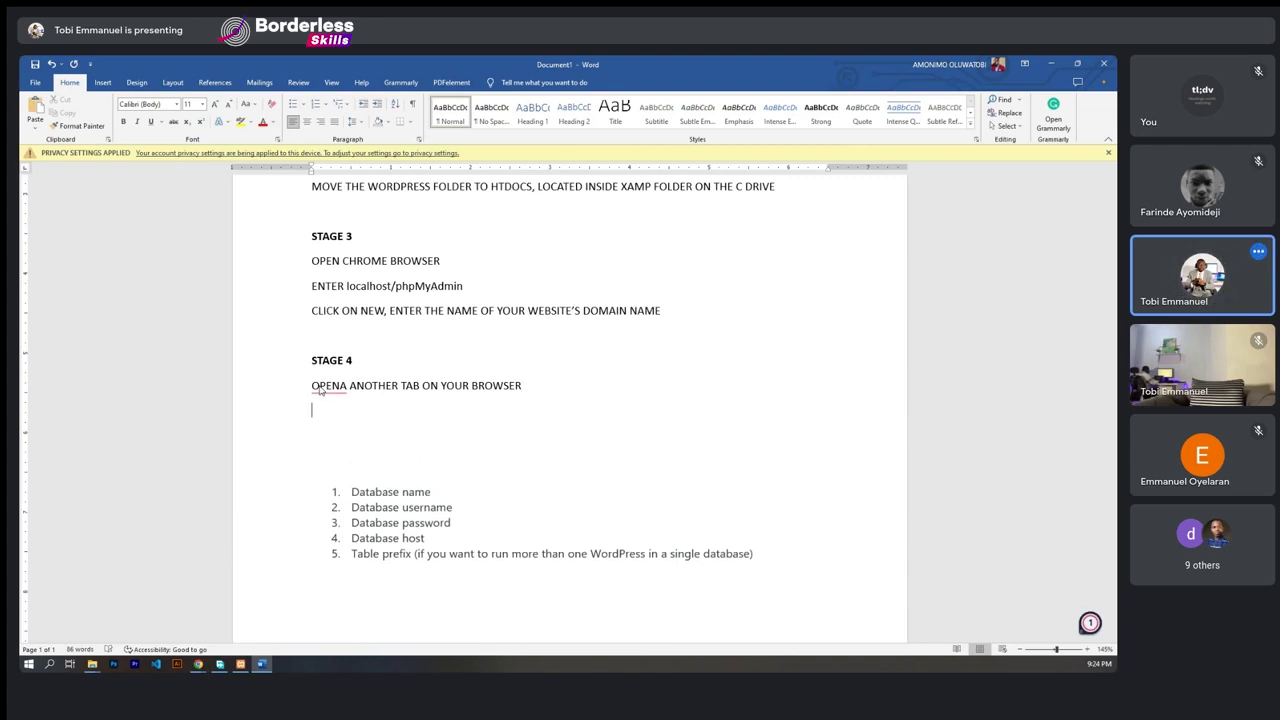
left_click(349, 389)
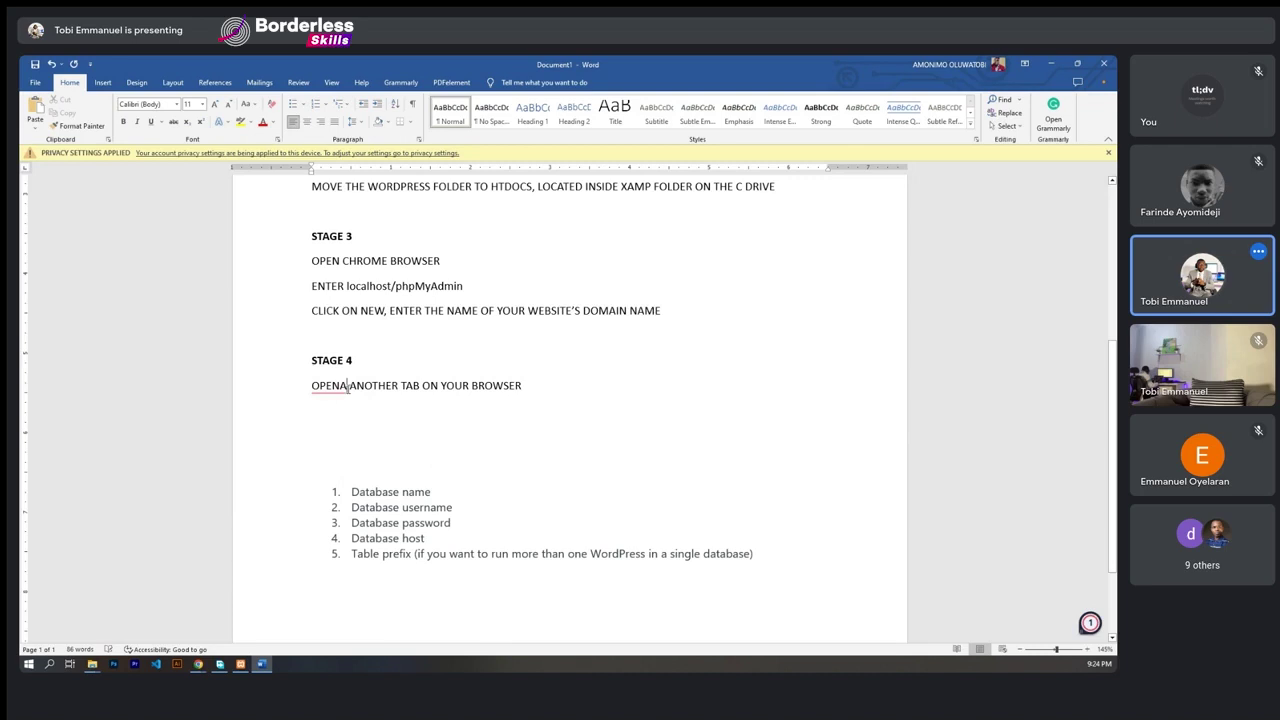
key("BackSpace")
left_click(343, 409)
- Type the line 'TYPE: localhost/thenameofthedomain e.g localhost/nocodetraining' under STAGE 4
type("TYPE")
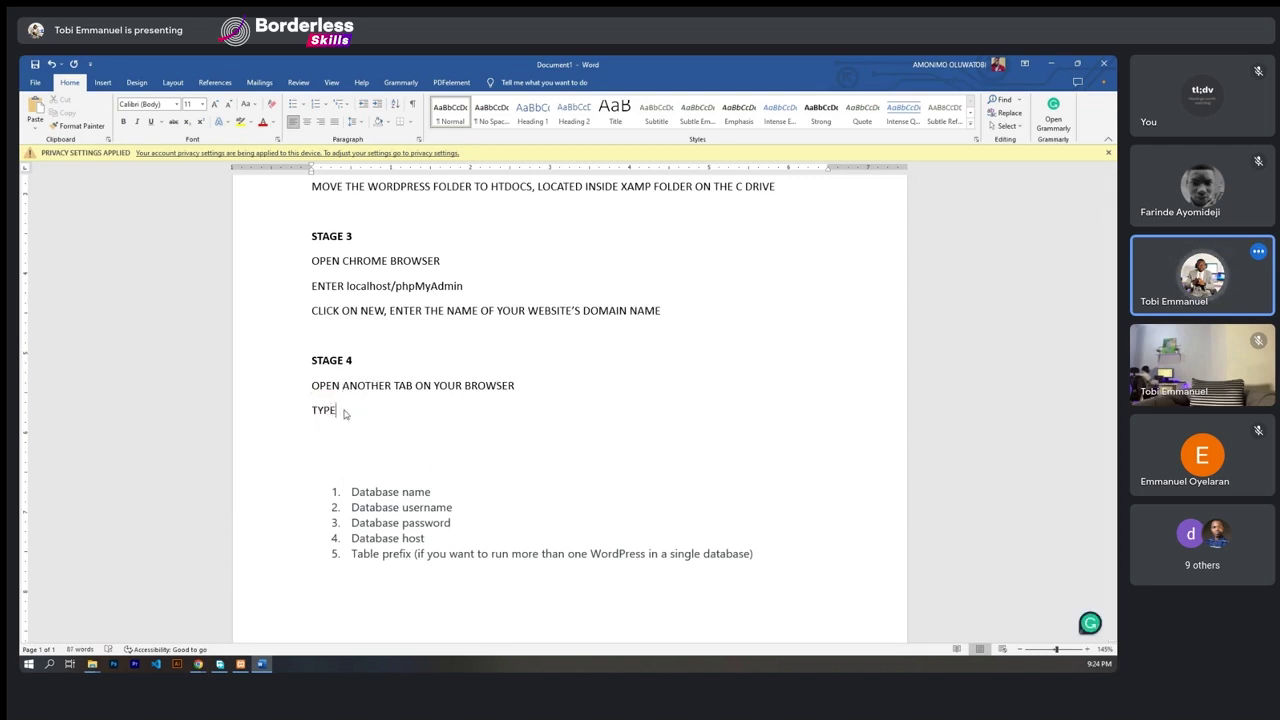
type(": ")
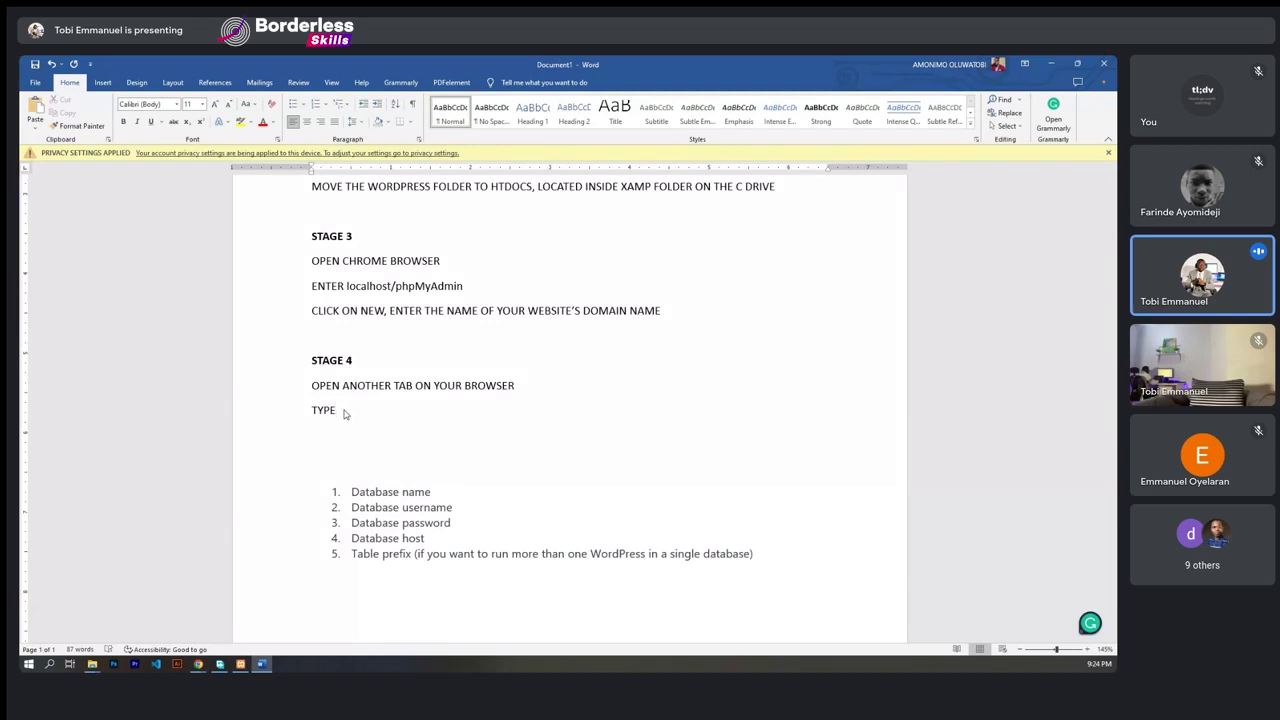
type("local")
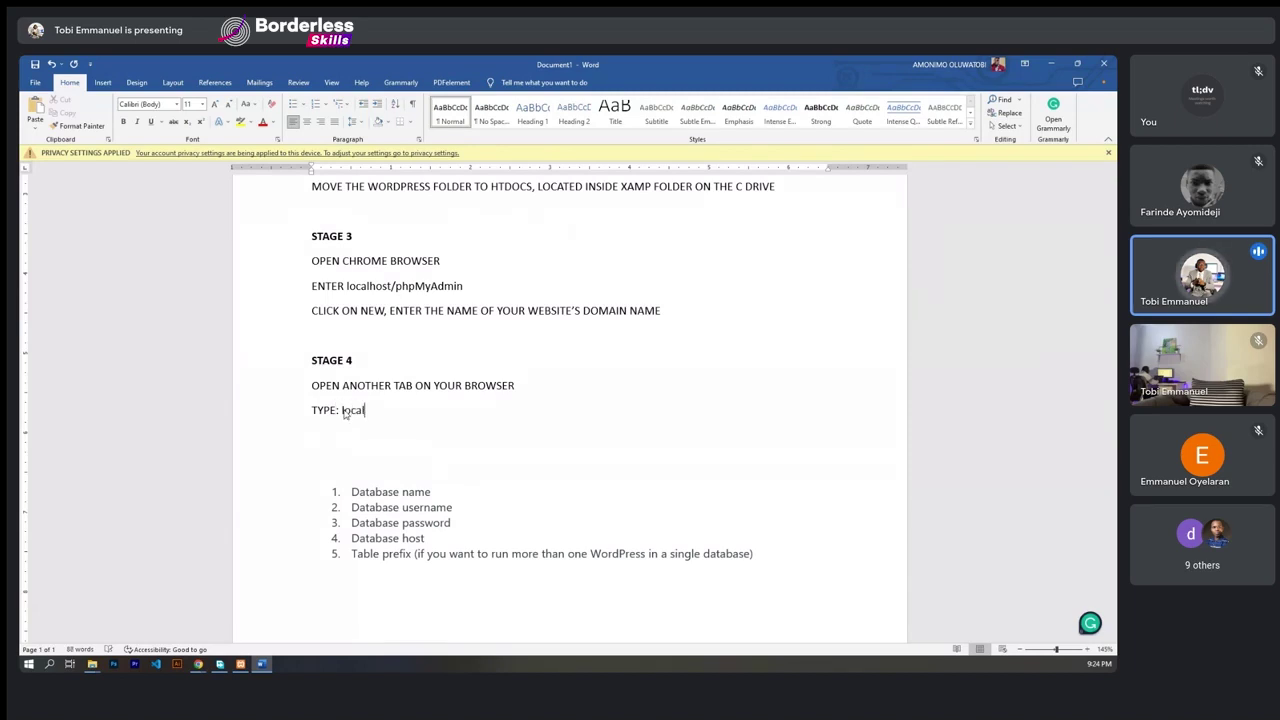
type("host/")
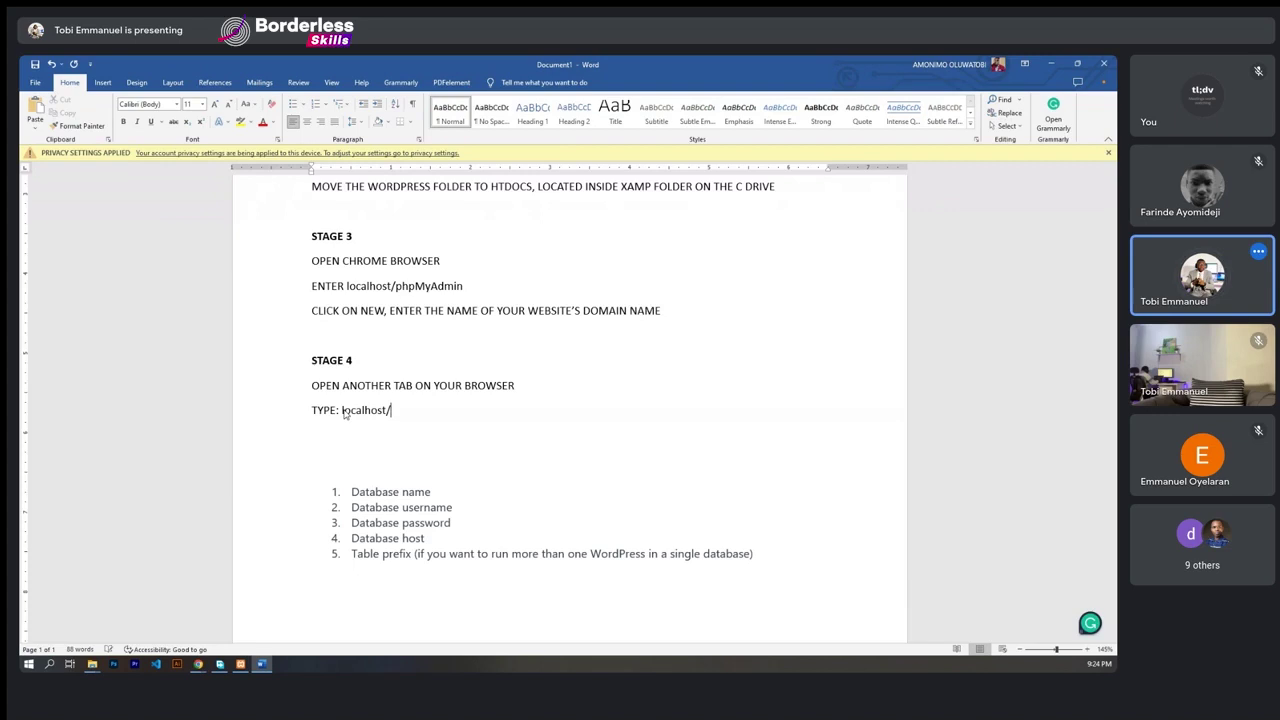
type("the")
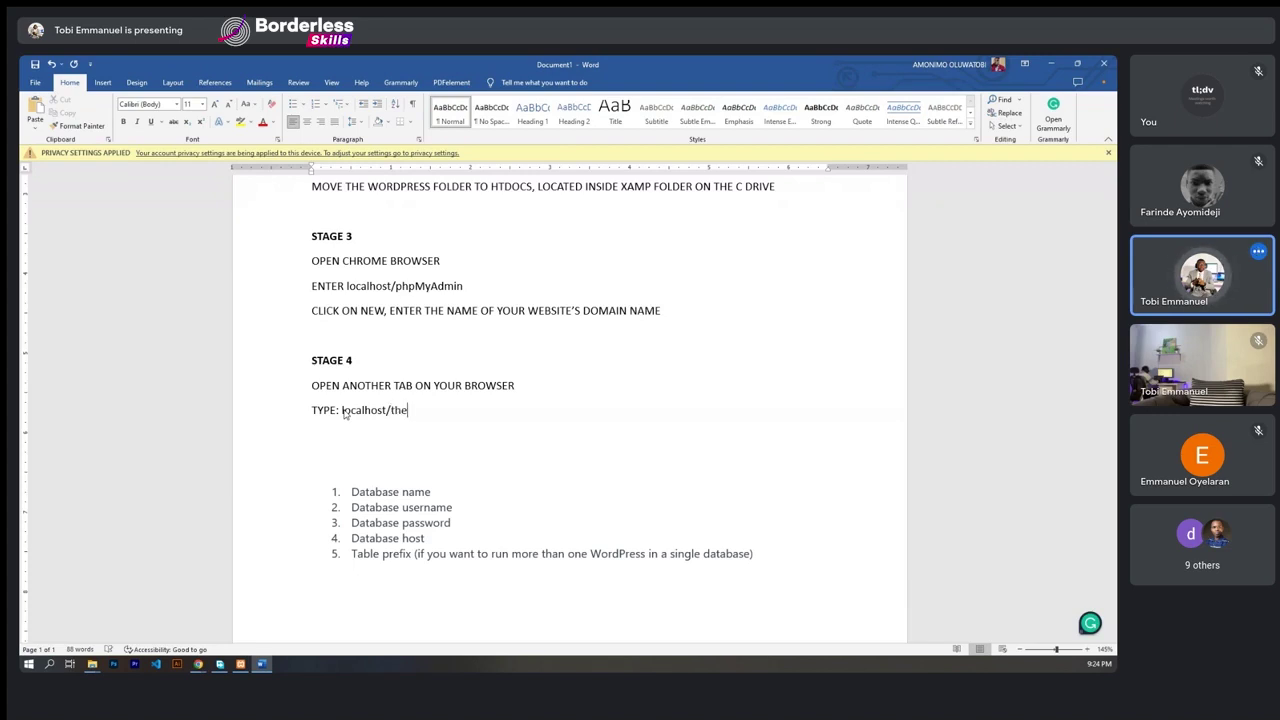
type("nameof")
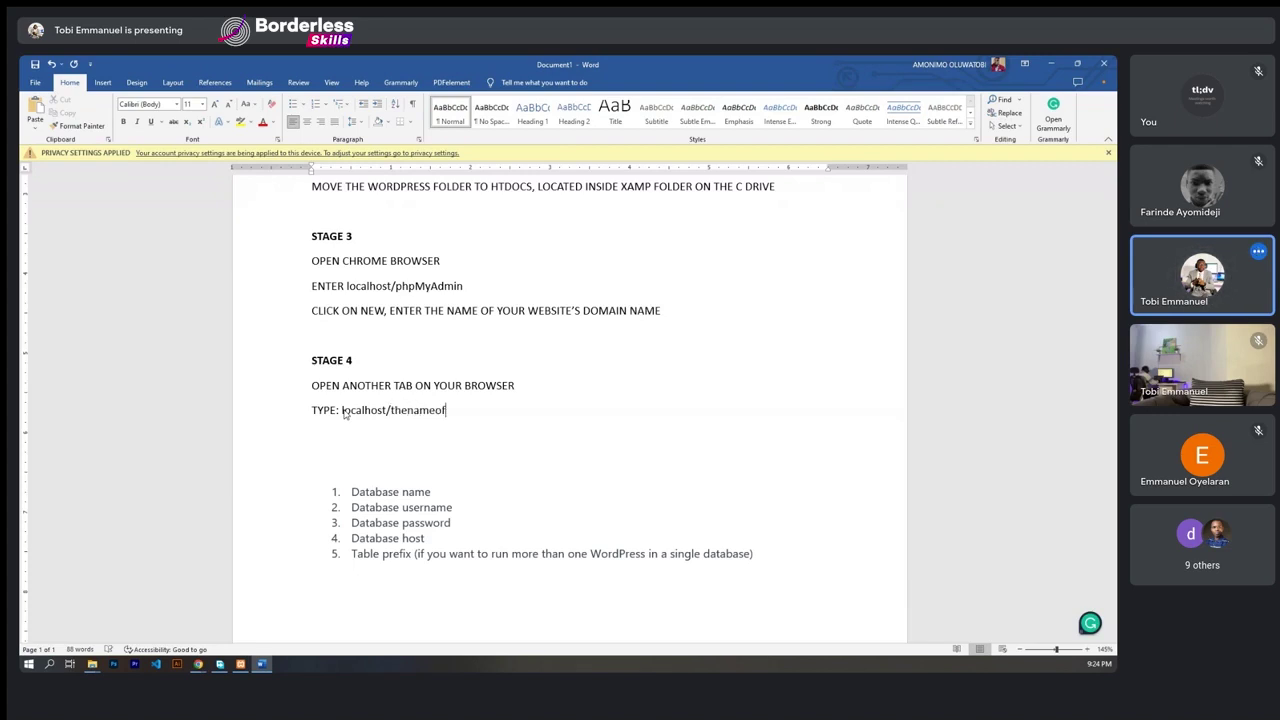
type("the")
key("BackSpace")
key("BackSpace")
type("hedomain")
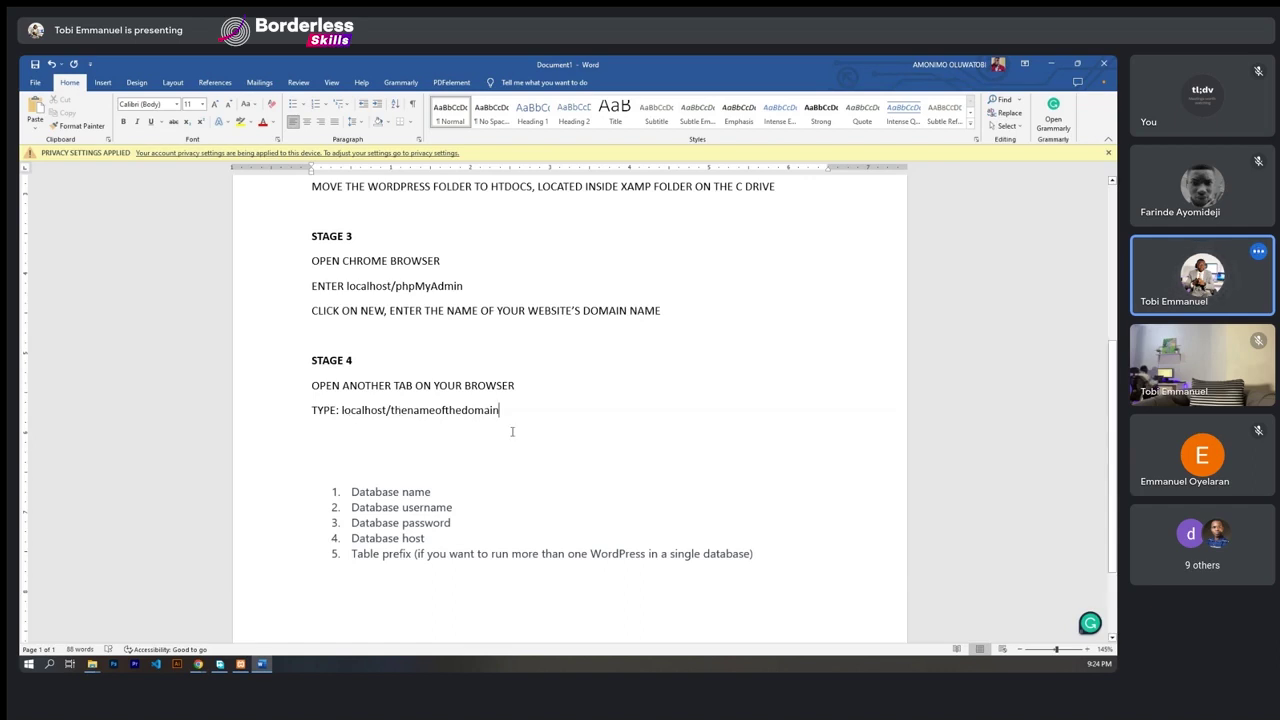
type(" e.g")
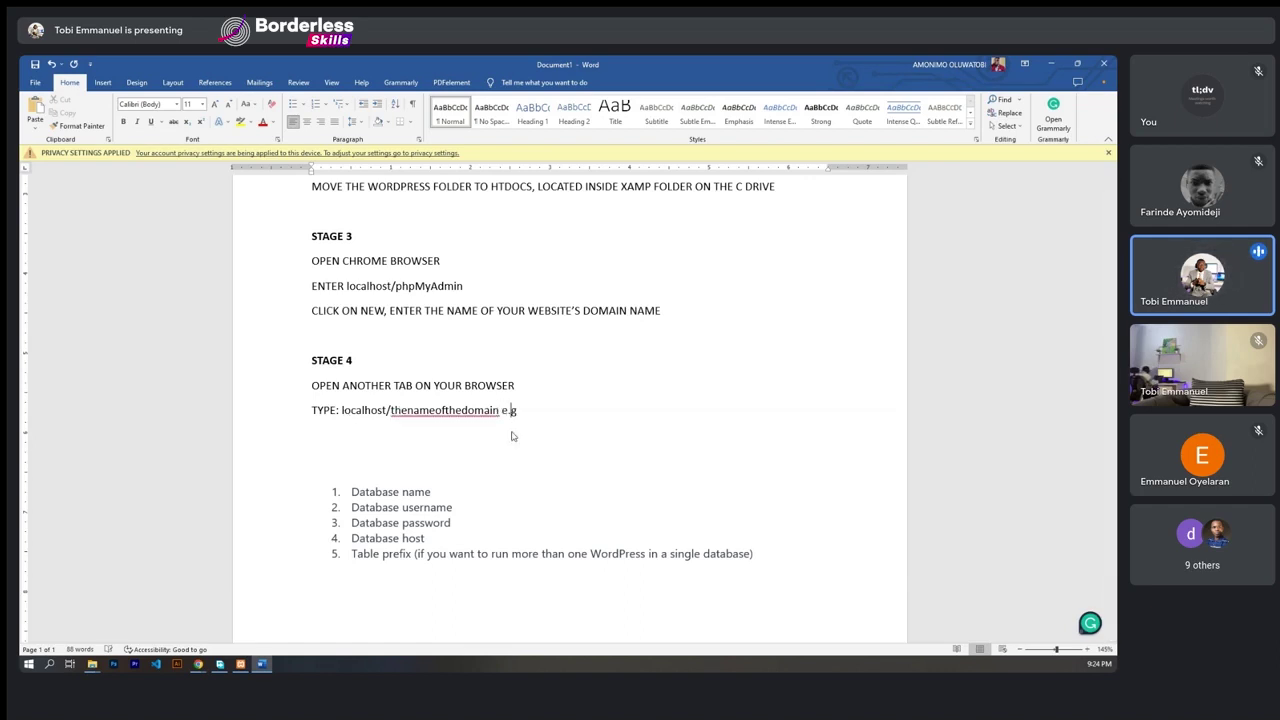
type(" localh")
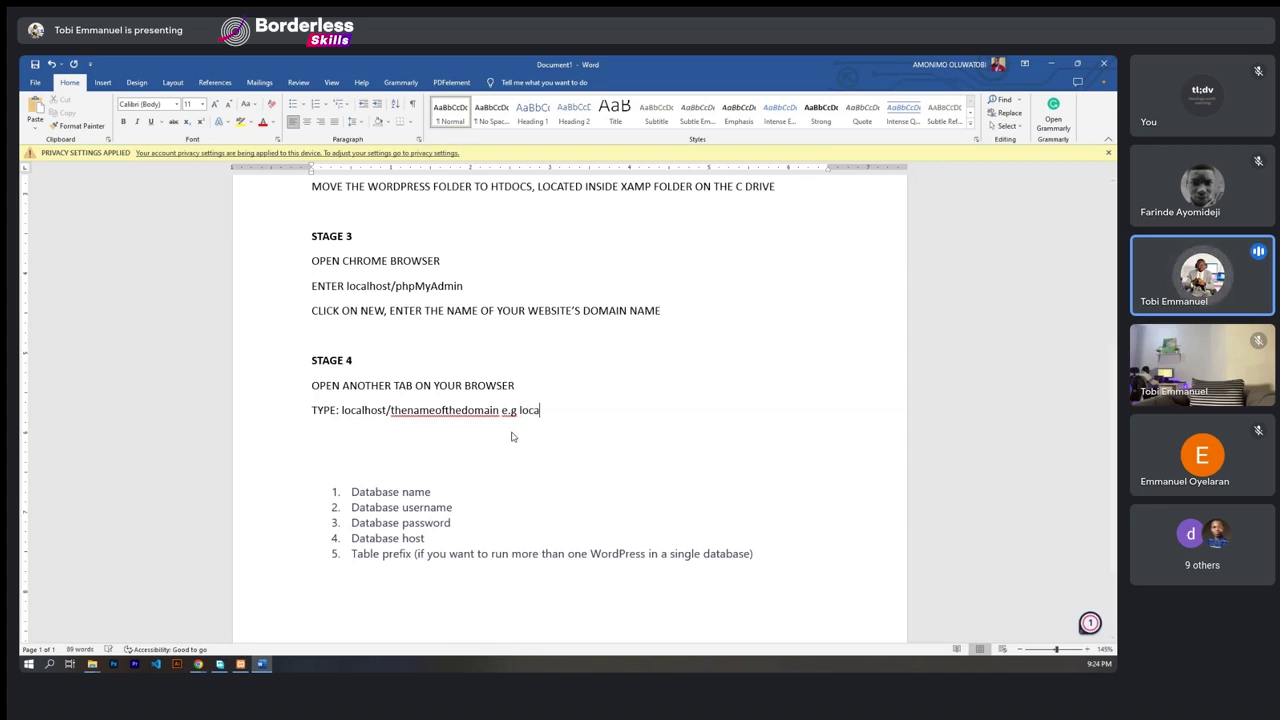
key("BackSpace")
type("lhost/nocodetraining")
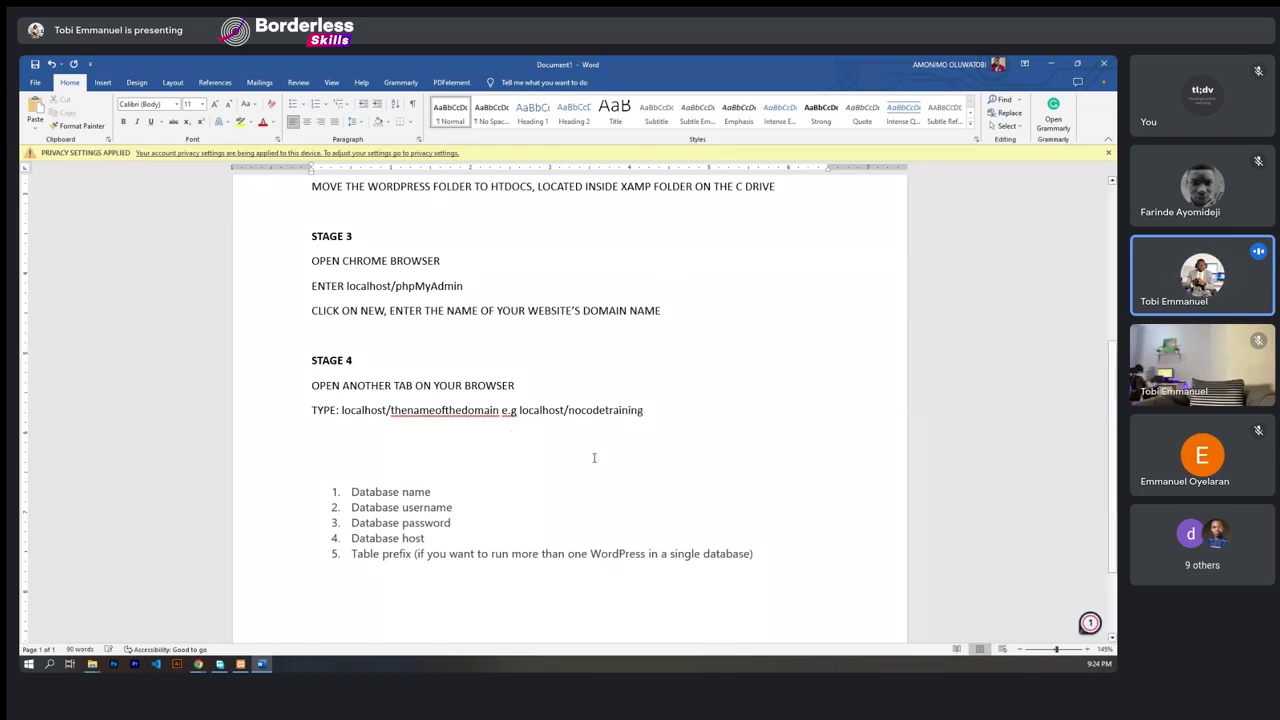
- Insert a blank line between the TYPE line and the database list
scroll(367, 339, "up", 3)
scroll(396, 237, "up", 2)
scroll(370, 300, "down", 7)
left_click(362, 327)
key("Return")
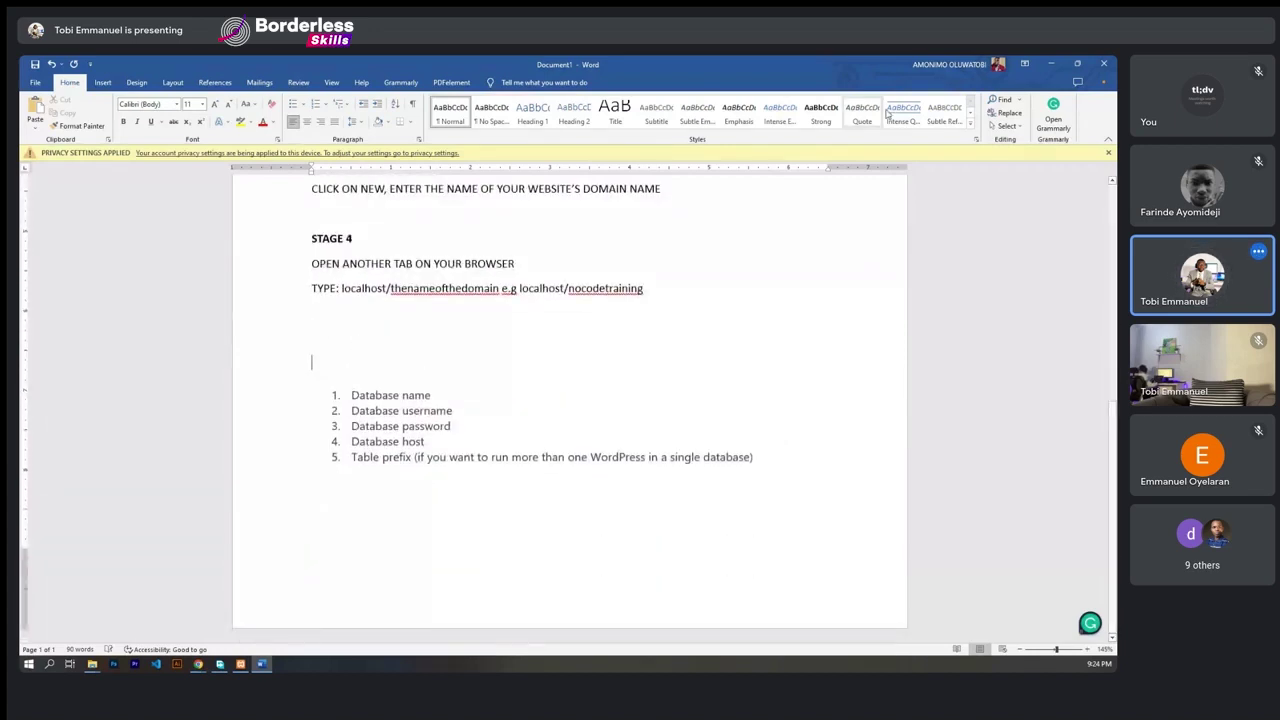
- Hide Word and proceed to WordPress's database connection form, undoing a stray paste
left_click(1051, 64)
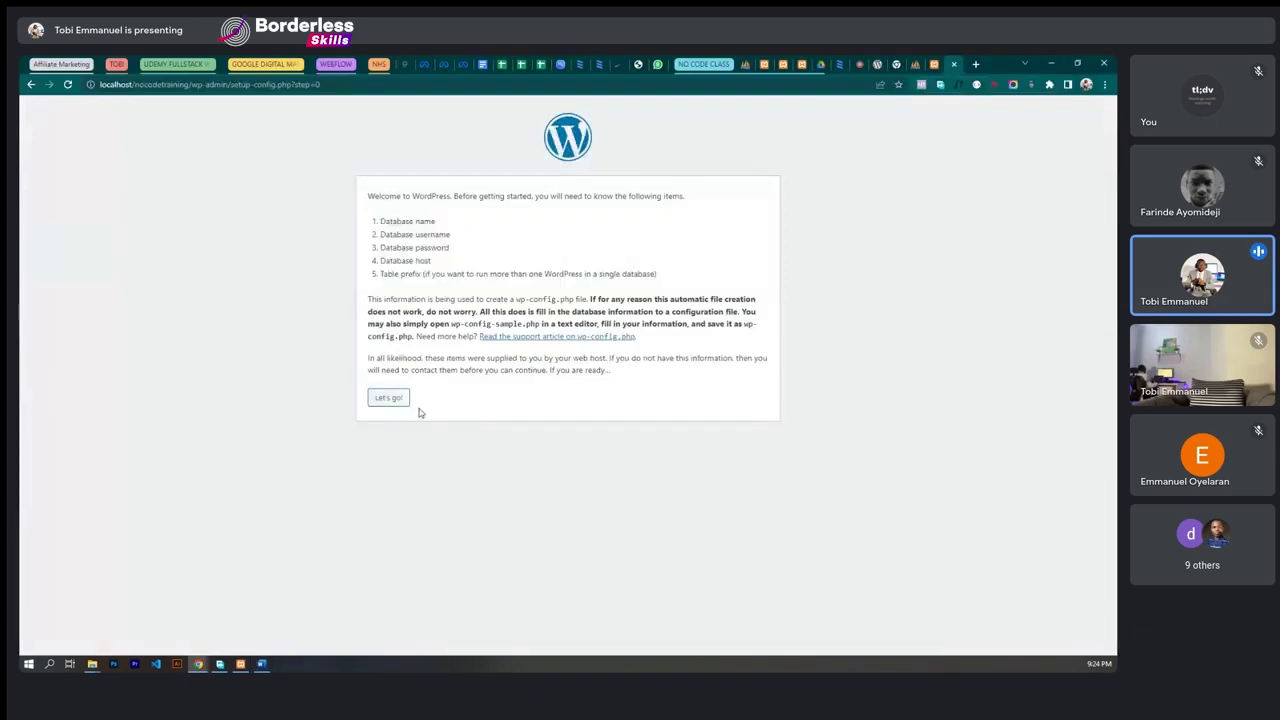
left_click(386, 400)
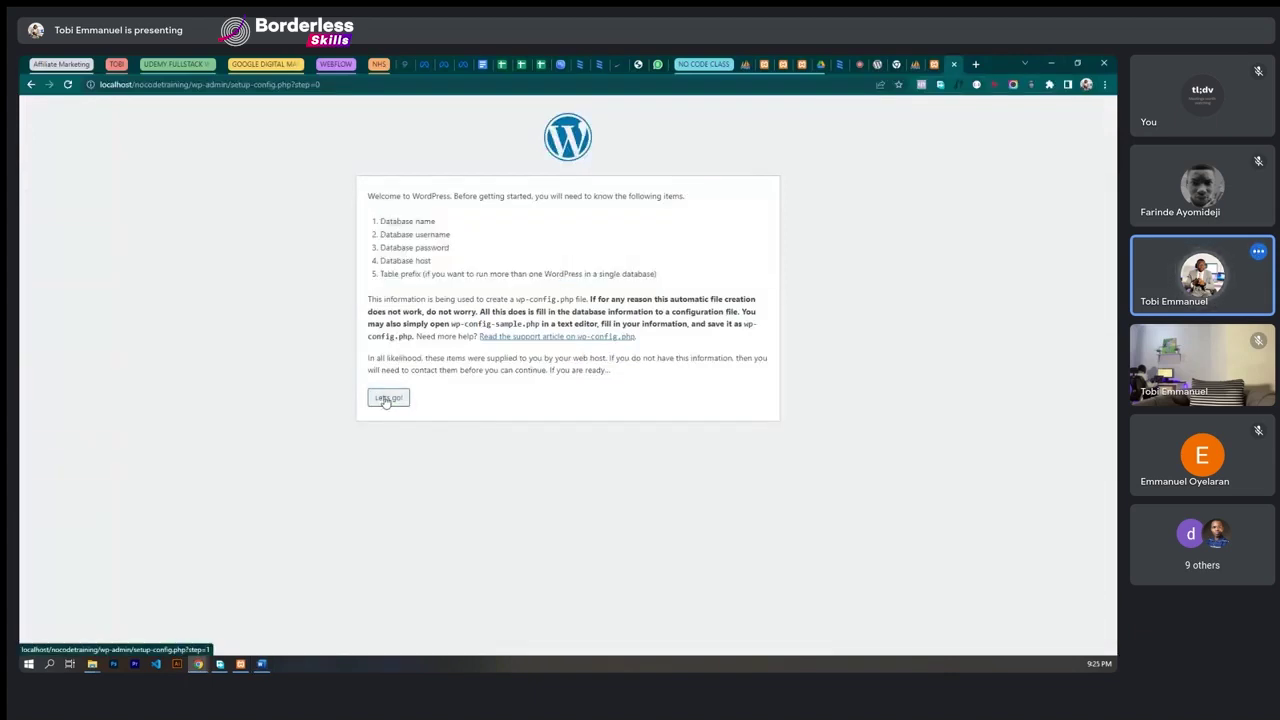
left_click(386, 399)
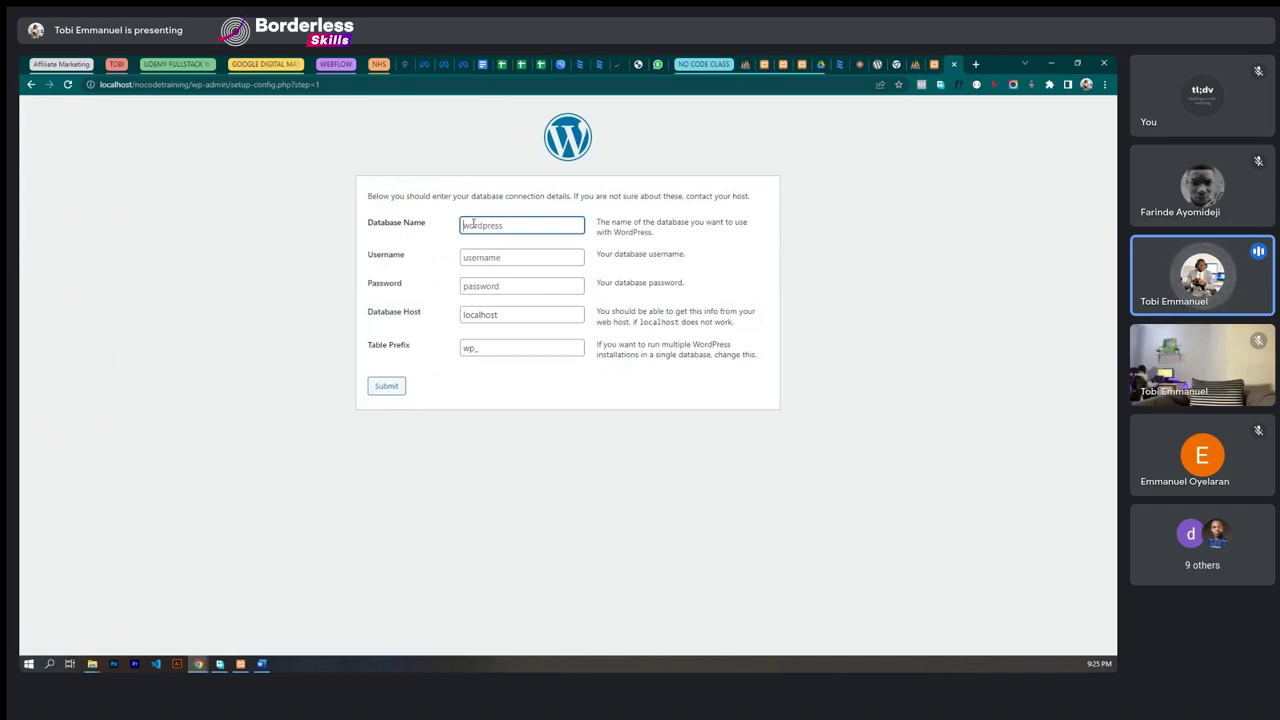
type("WordPress in a single database")
triple_click(466, 225)
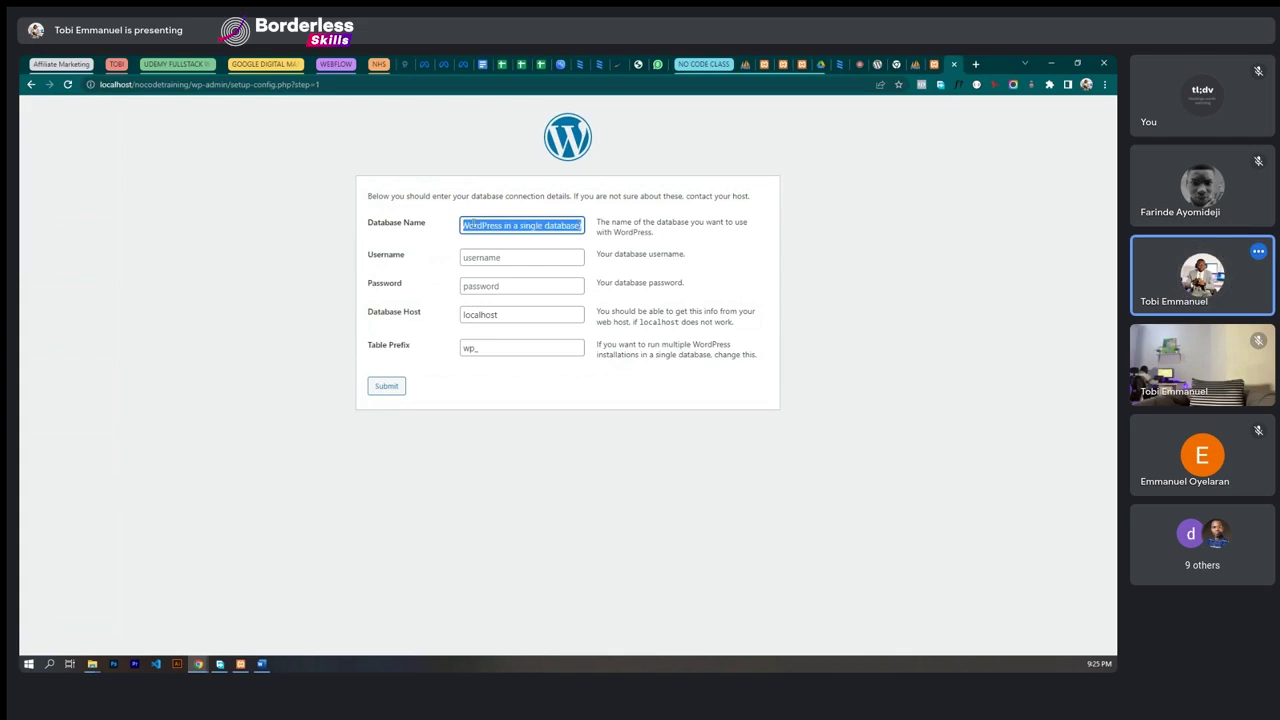
key("ctrl+z")
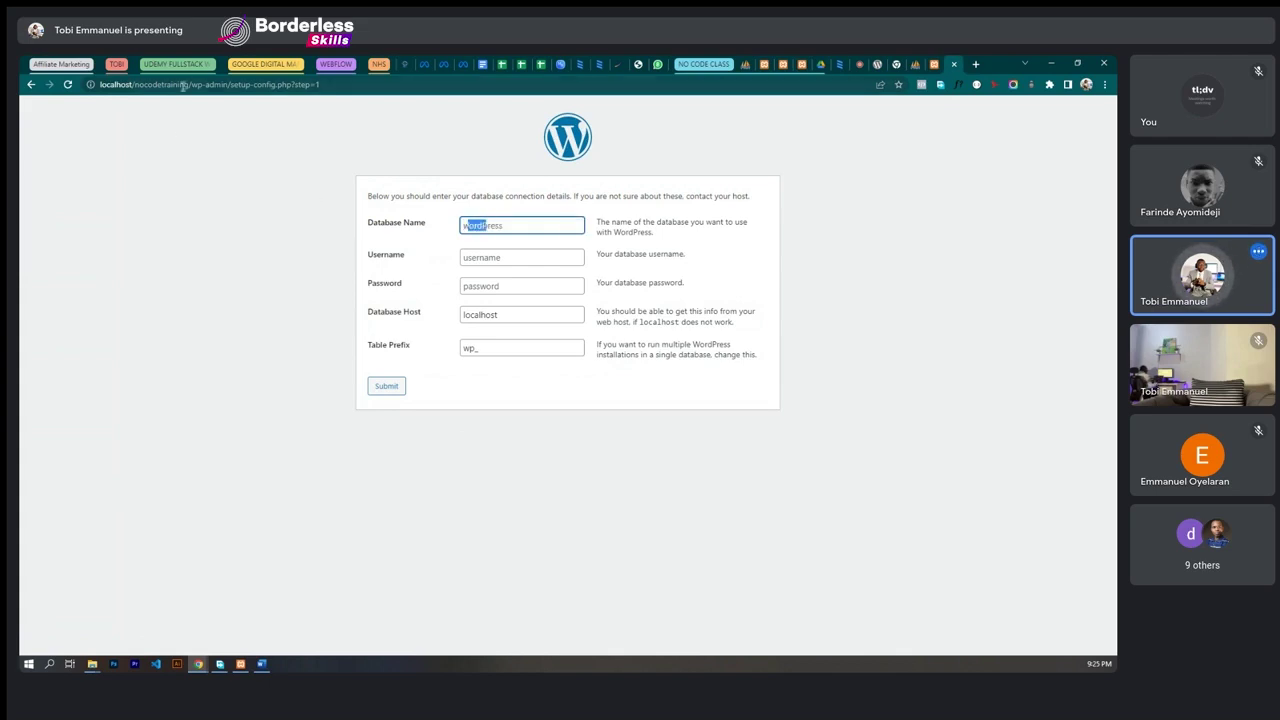
- Enter nocodetraining, taken from the page address, as the Database Name
left_click(184, 85)
left_click(188, 87)
left_click_drag(188, 87, 134, 85)
key("ctrl+c")
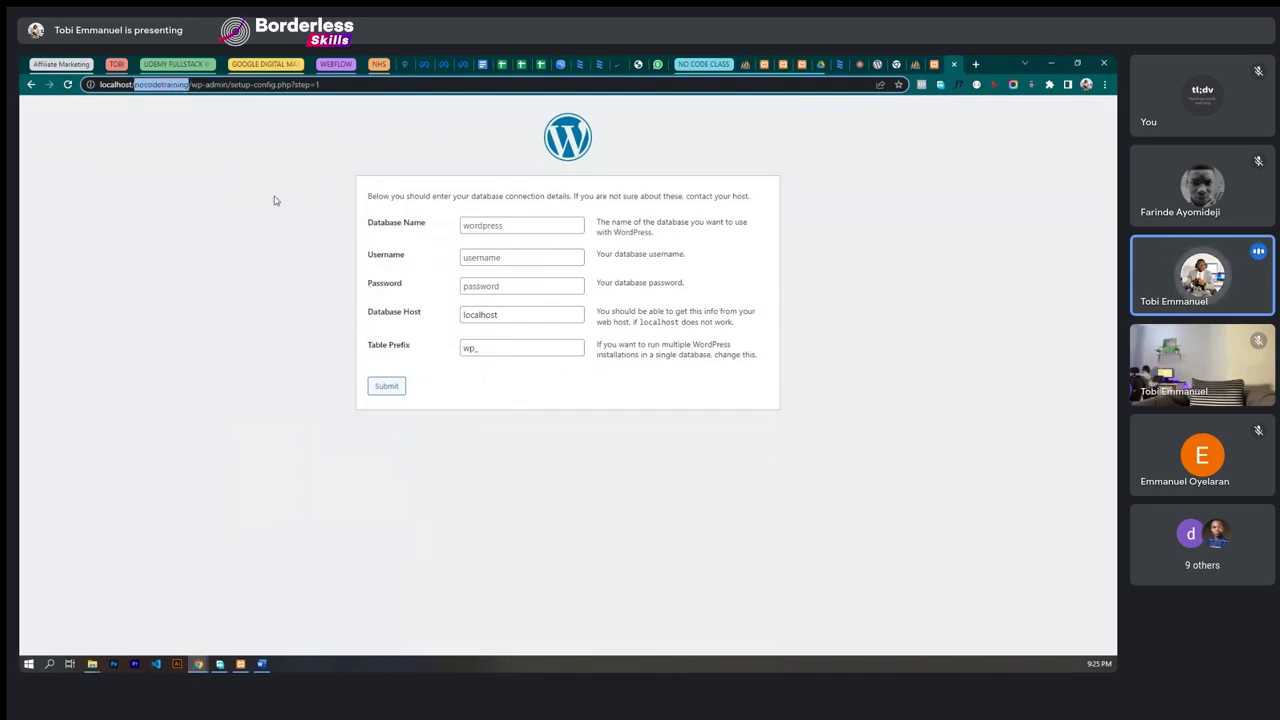
left_click(481, 225)
key("ctrl+v")
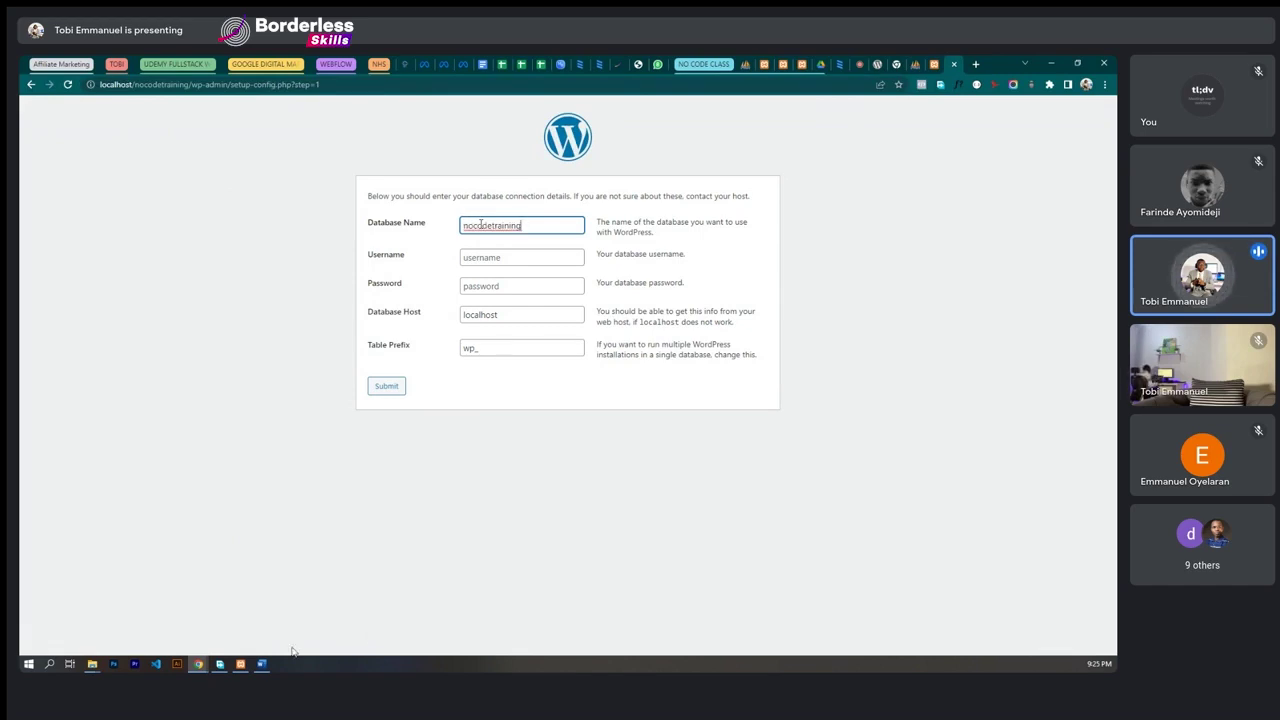
- Record 'Database name: nocodetraining' in the Word setup notes
left_click(261, 663)
left_click(441, 393)
type(":")
key("ctrl+v")
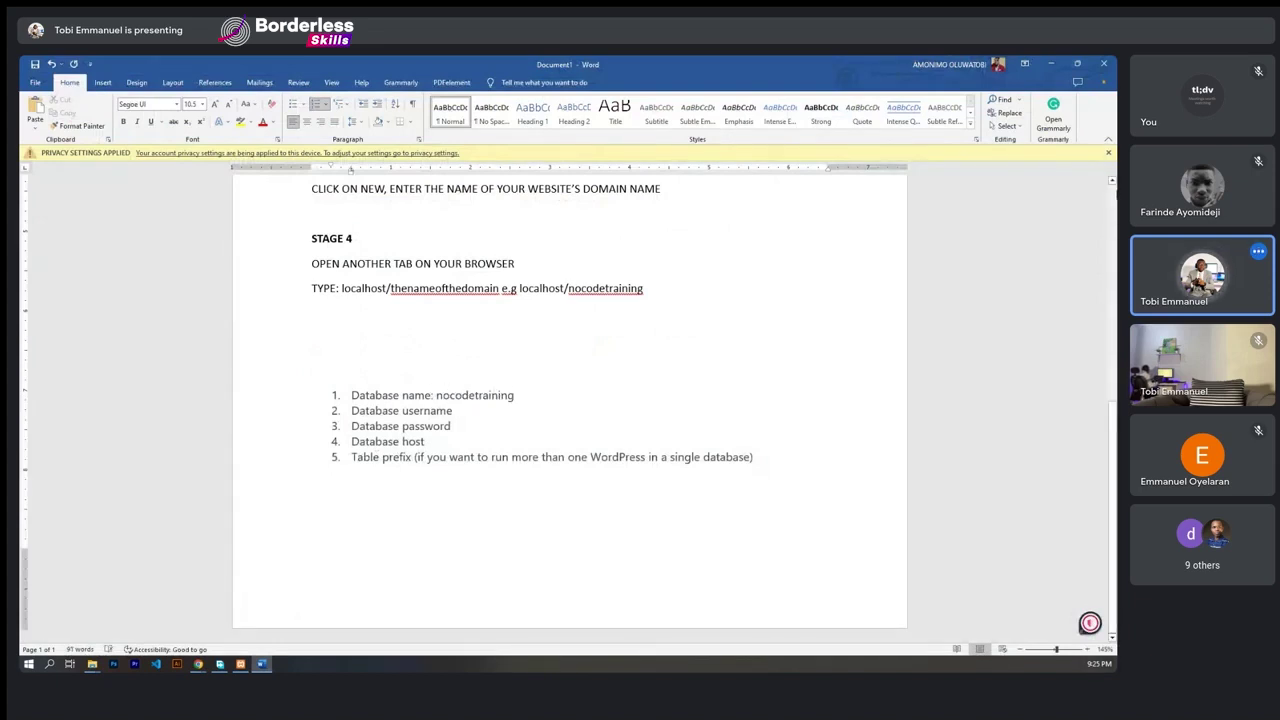
left_click(1045, 63)
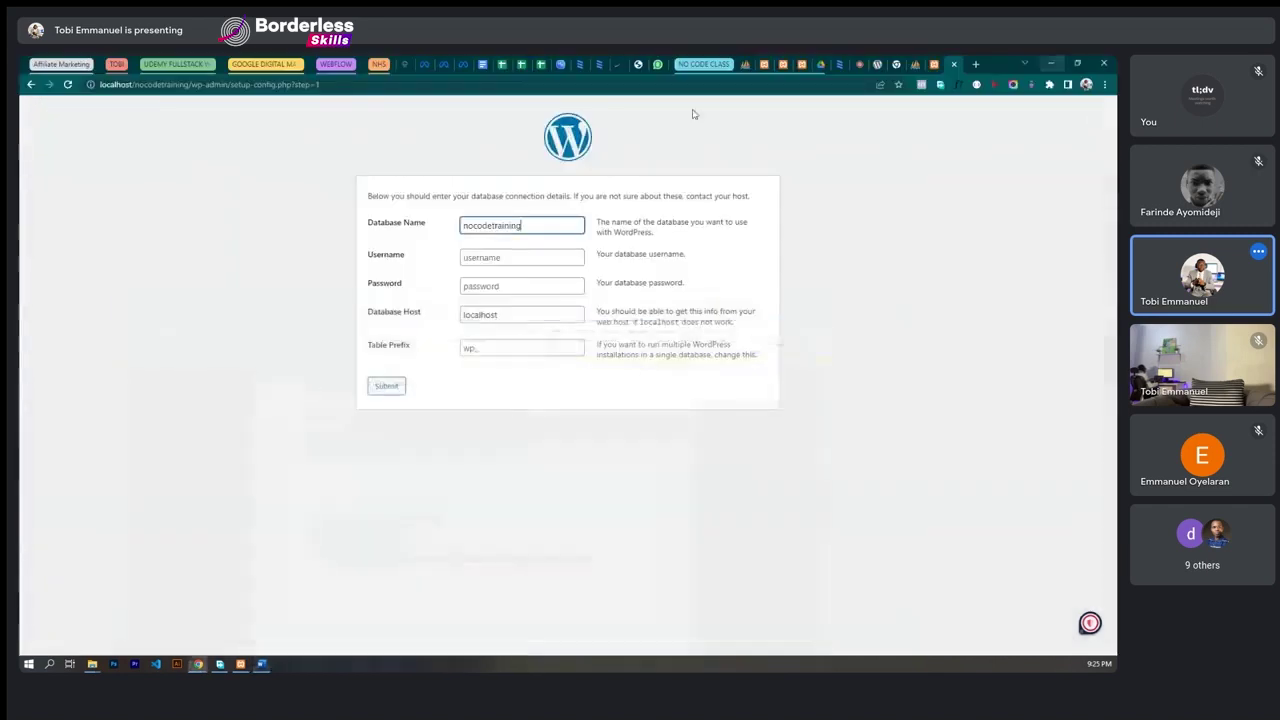
left_click(475, 257)
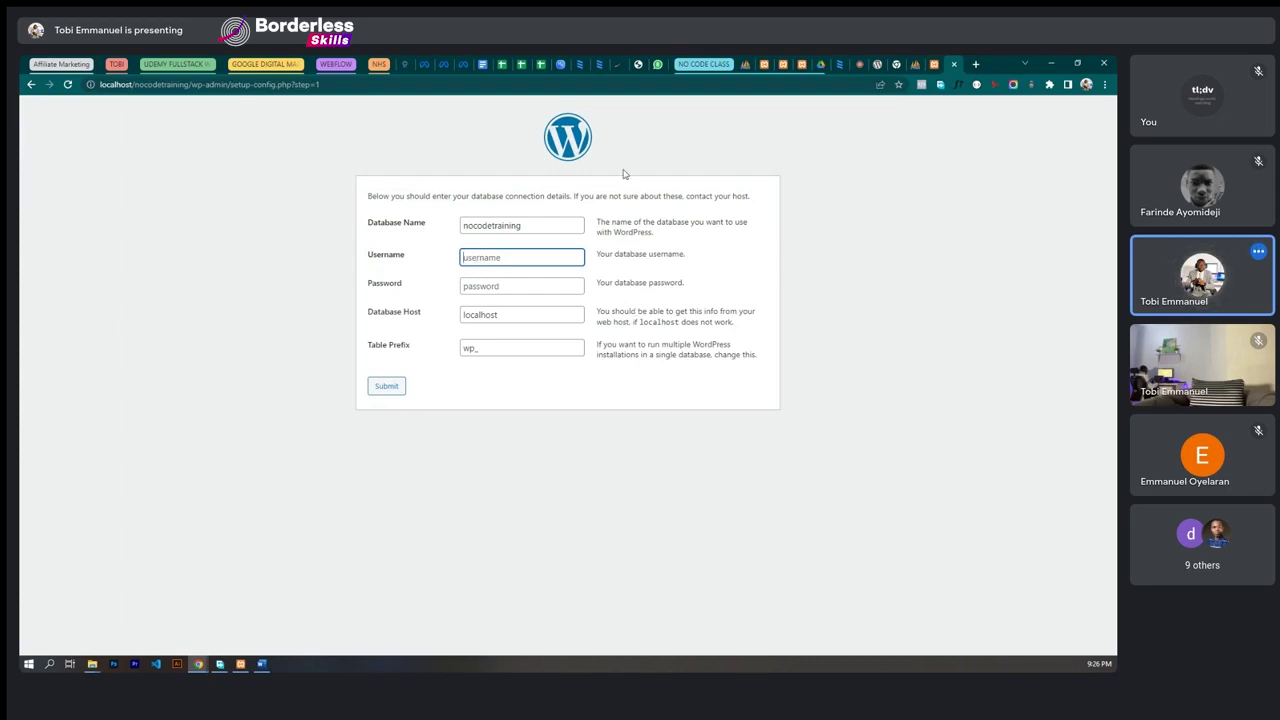
- Enter root as the database username, review the other fields, and submit the connection details
type("root")
left_click(499, 281)
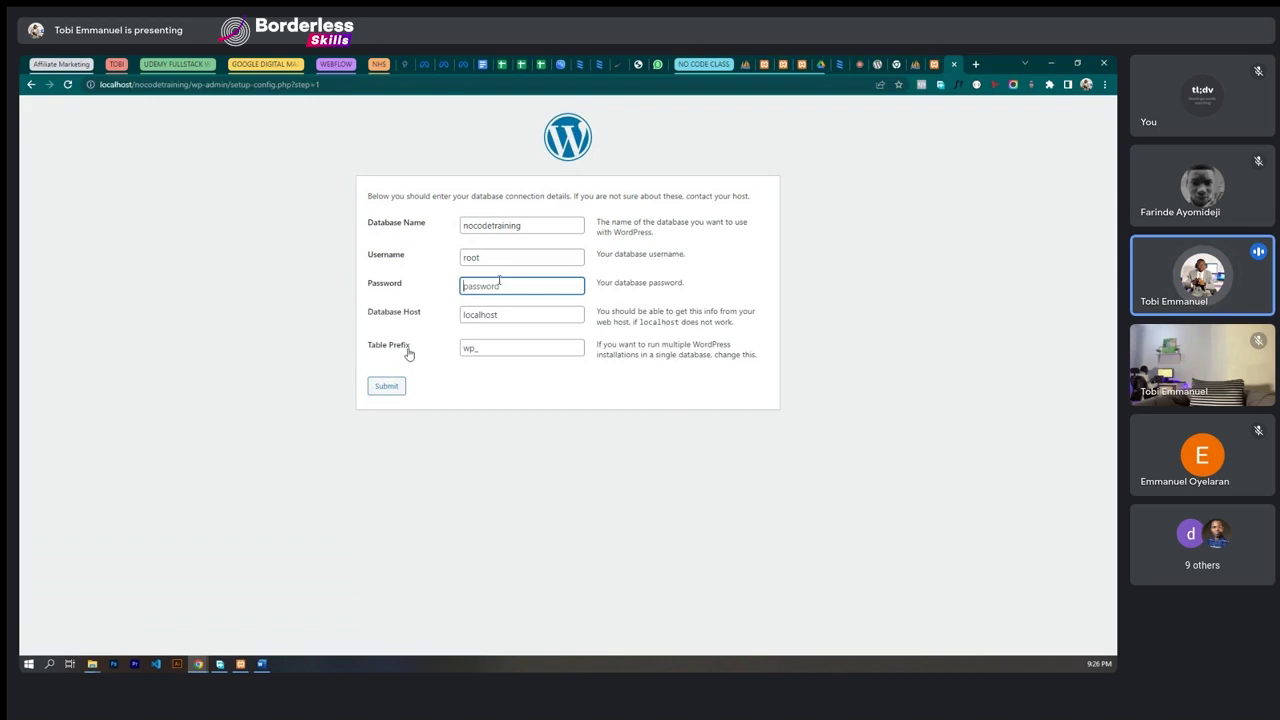
left_click(520, 314)
left_click(492, 272)
left_click(520, 224)
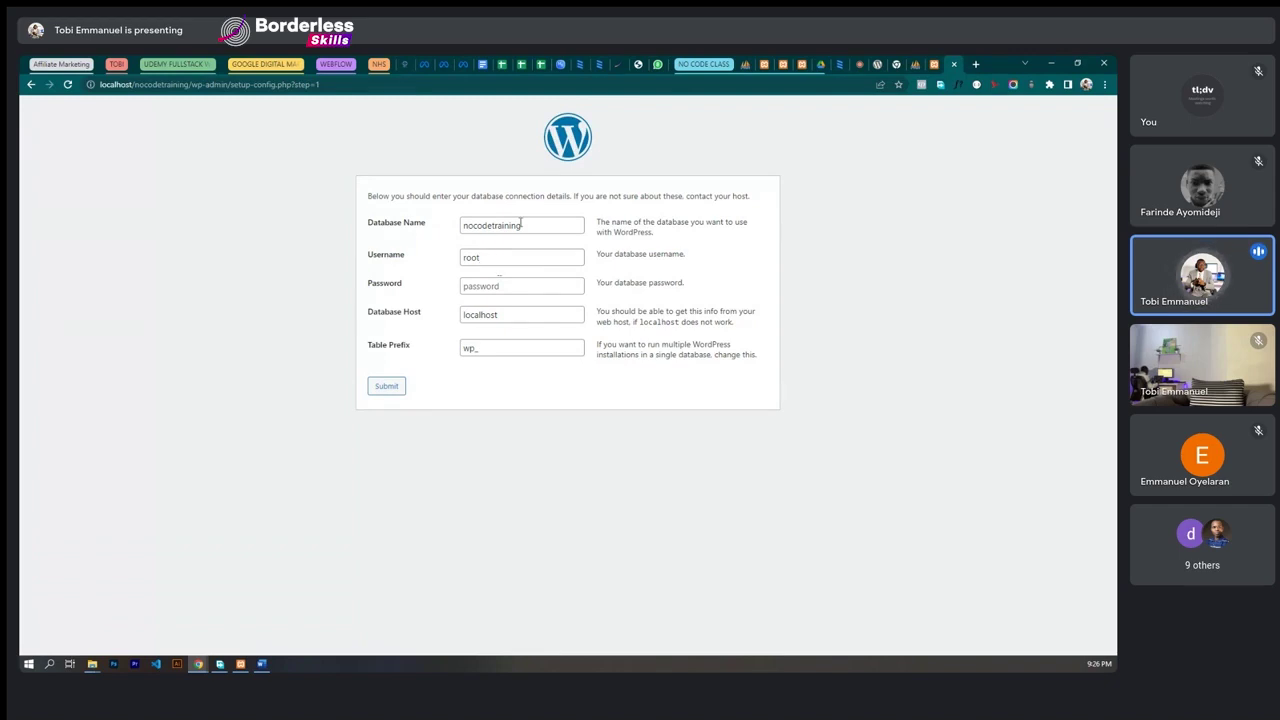
left_click_drag(524, 225, 446, 226)
left_click(447, 233)
left_click(387, 388)
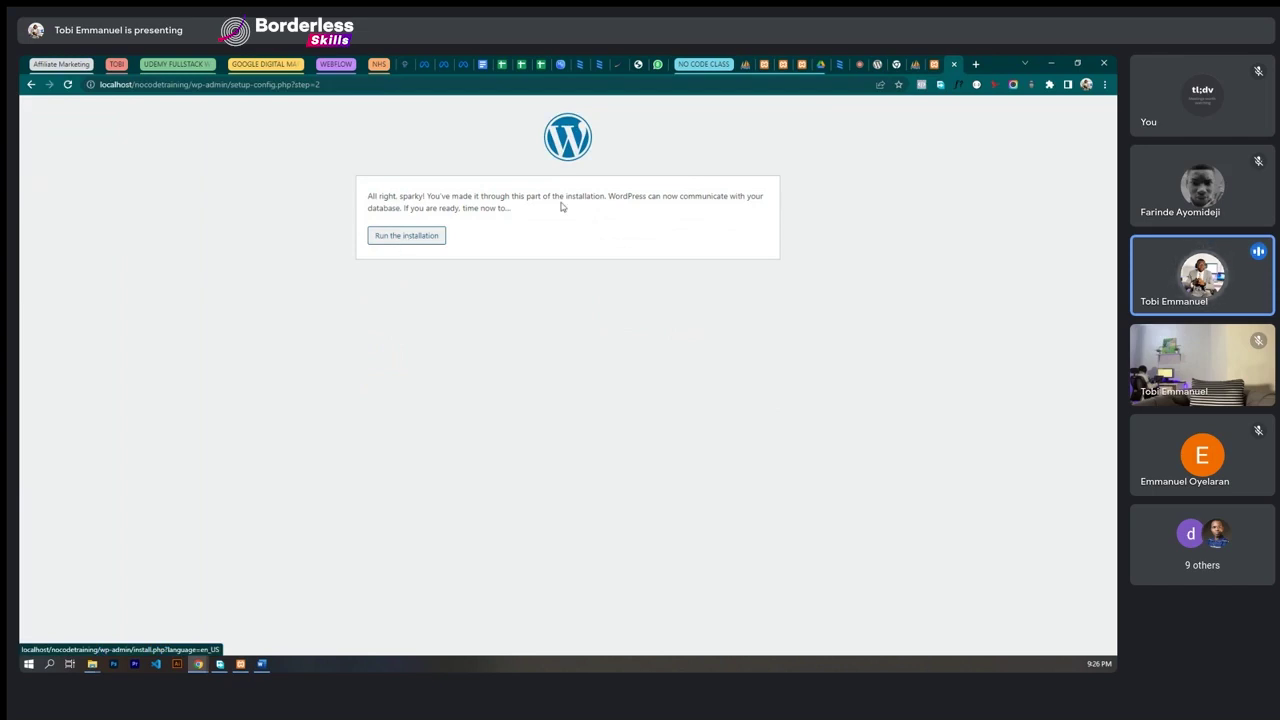
- Run the WordPress installation to reach the site information page
left_click(409, 239)
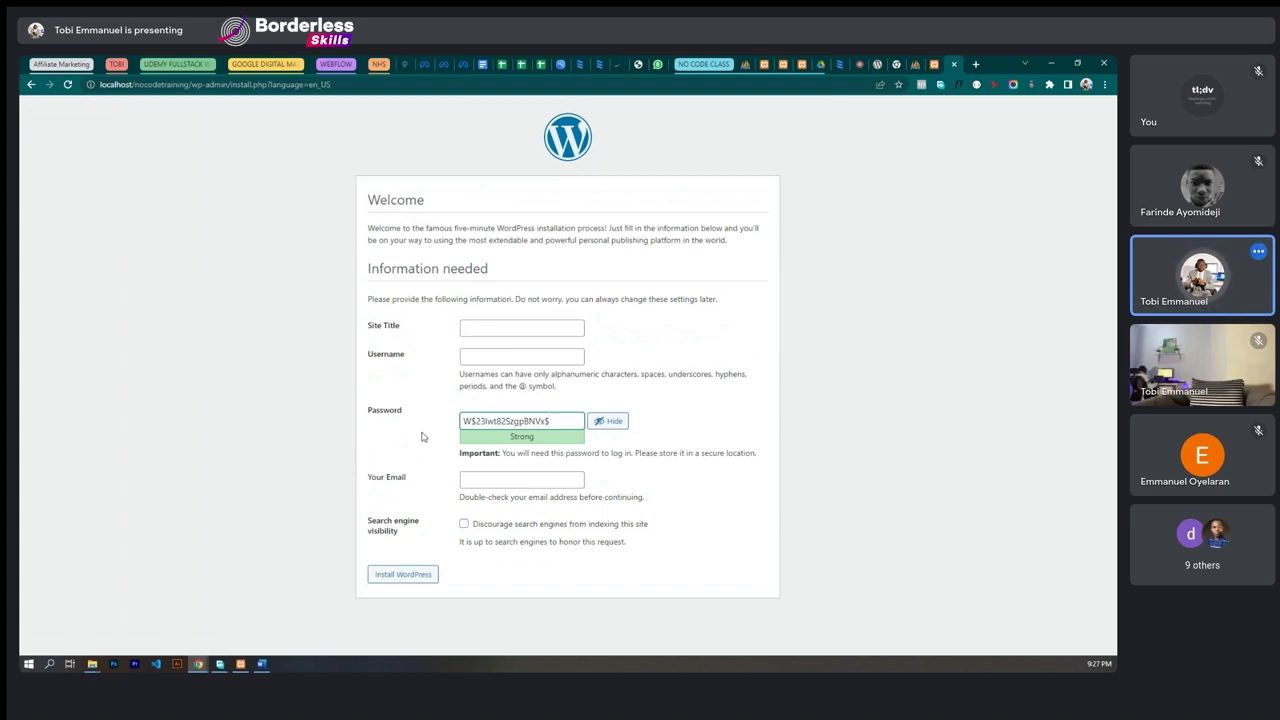
- Open tesdigitals.com/wp-admin in a new Chrome tab
left_click(975, 64)
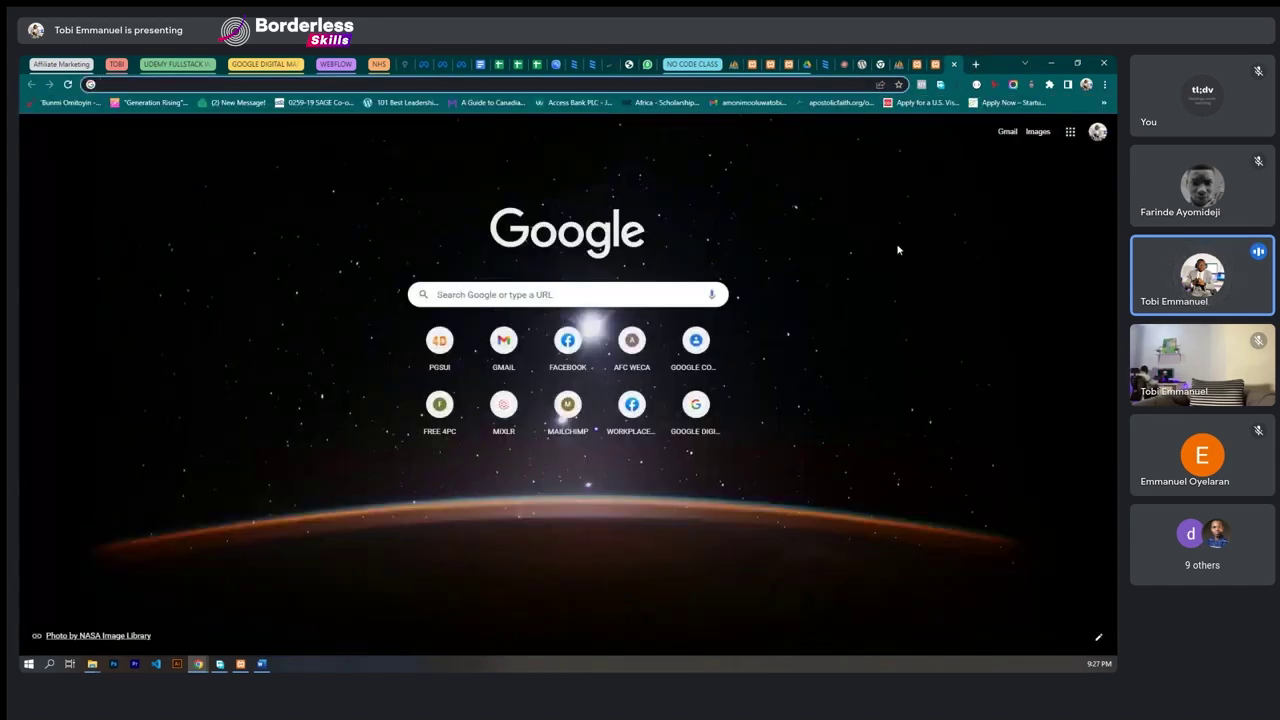
type("c")
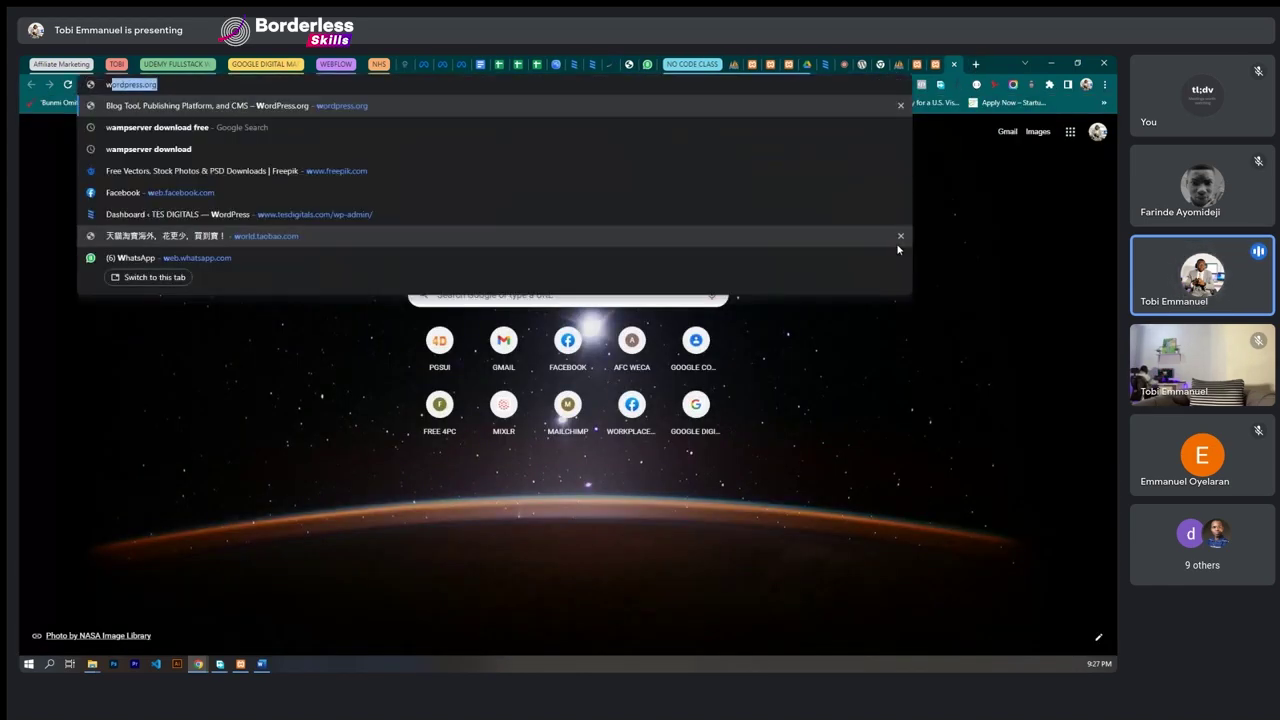
key("BackSpace")
type("tes")
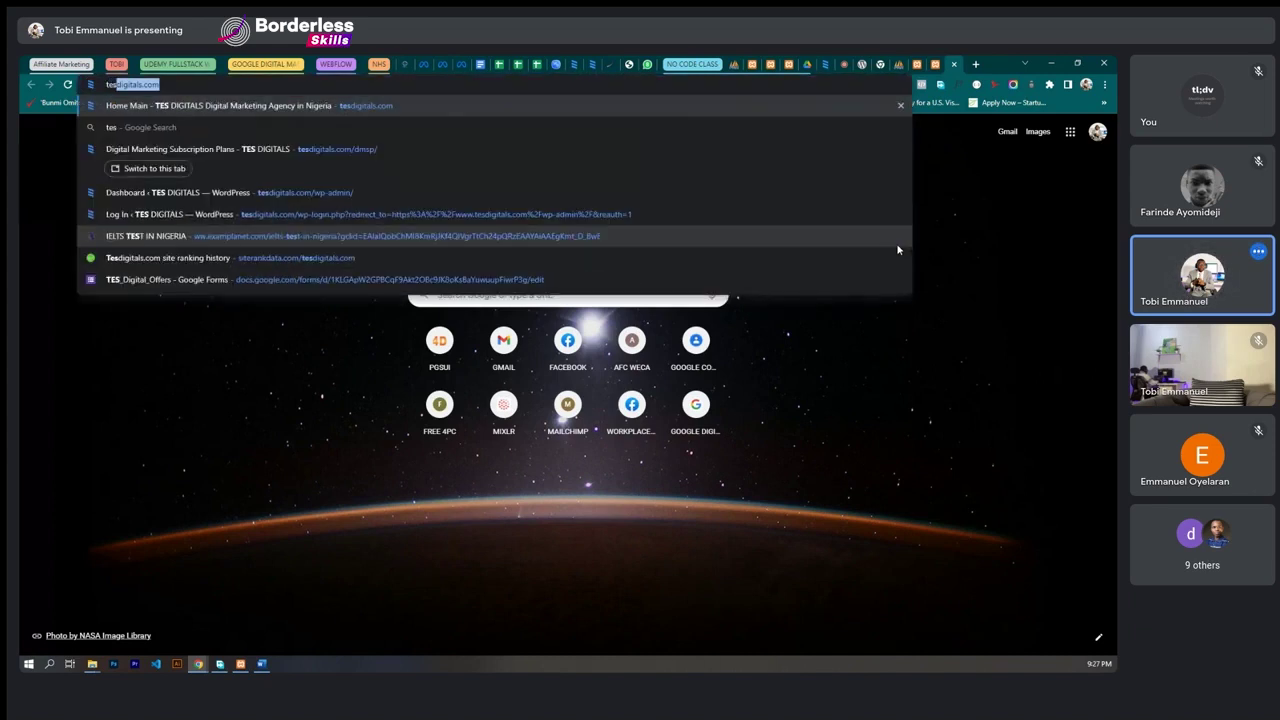
key("Return")
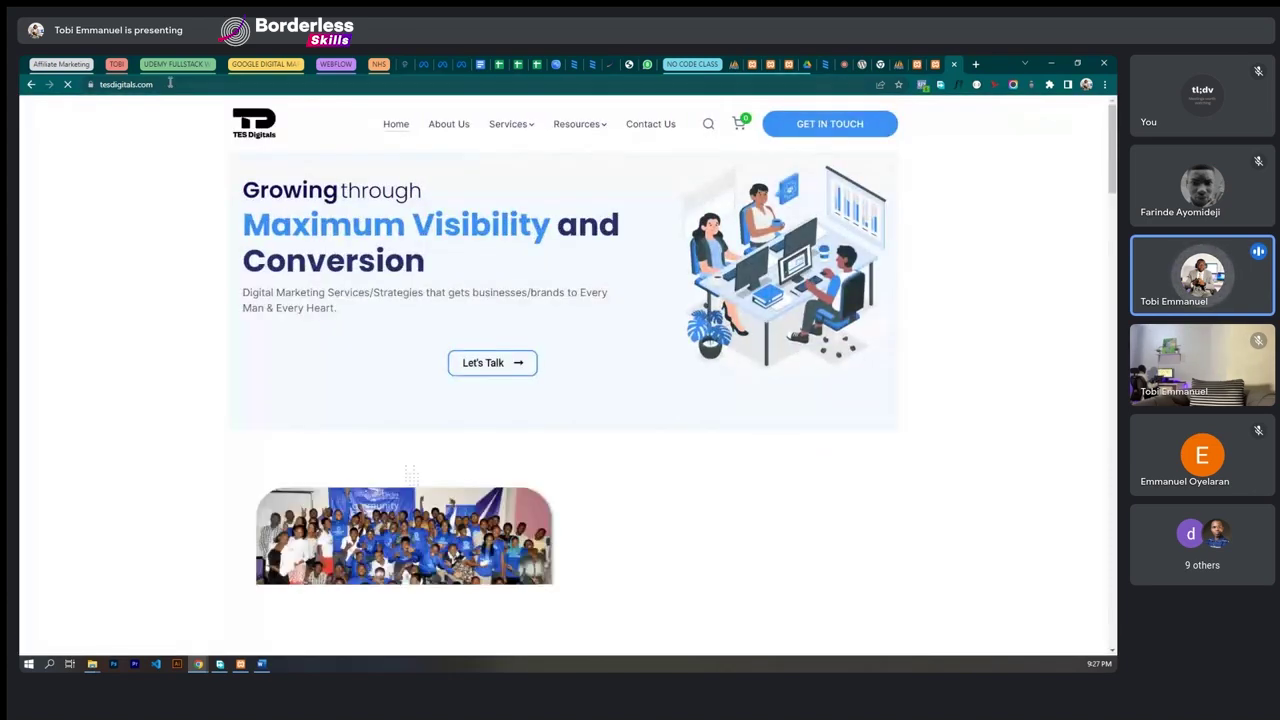
left_click(170, 84)
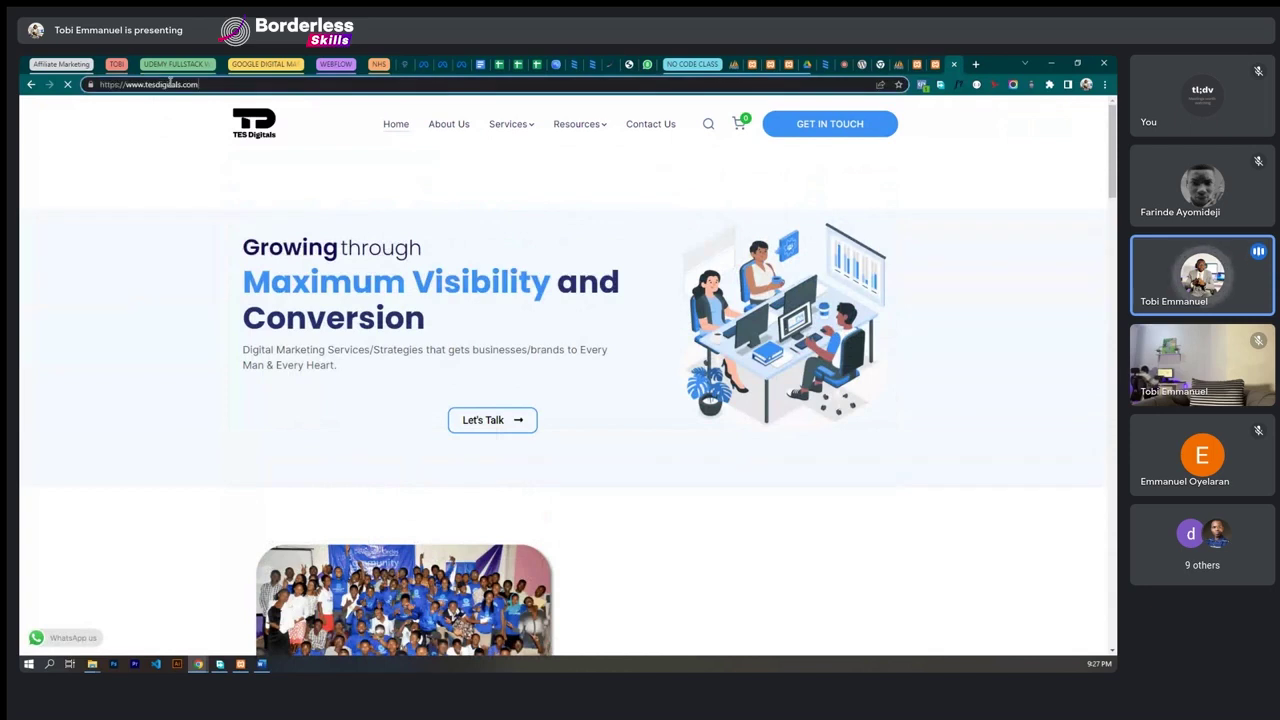
type("/")
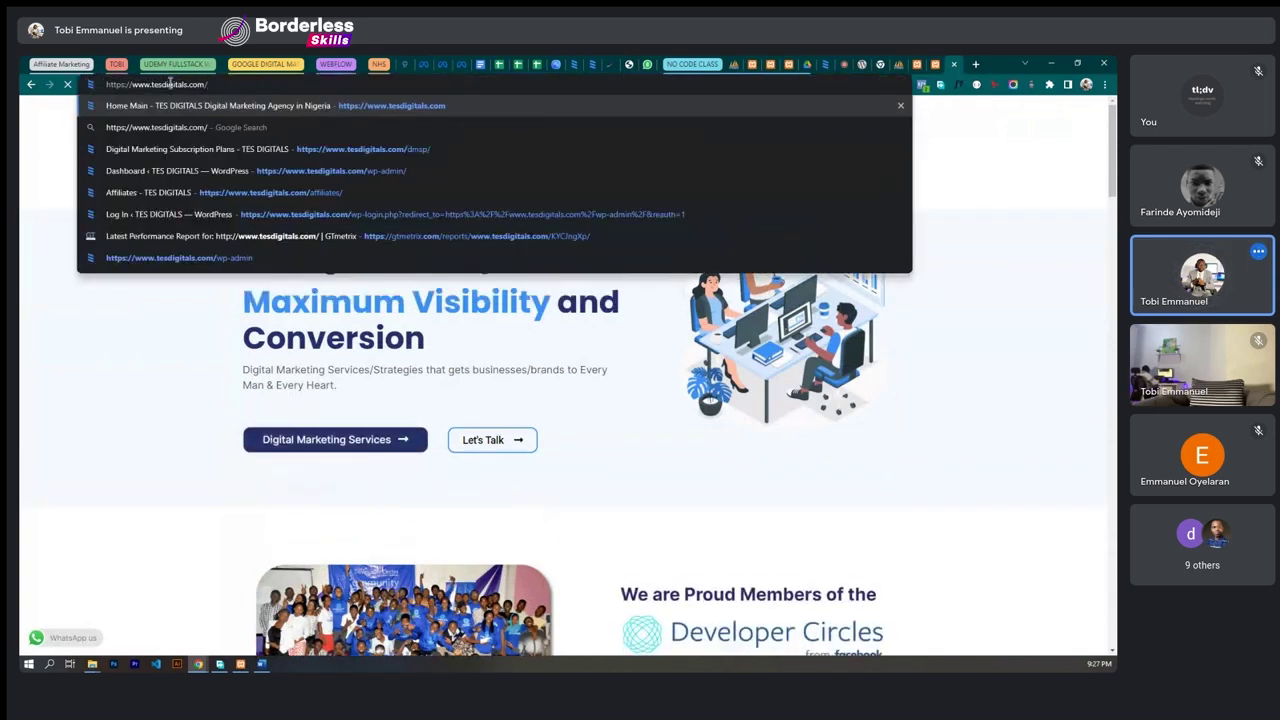
type("wp")
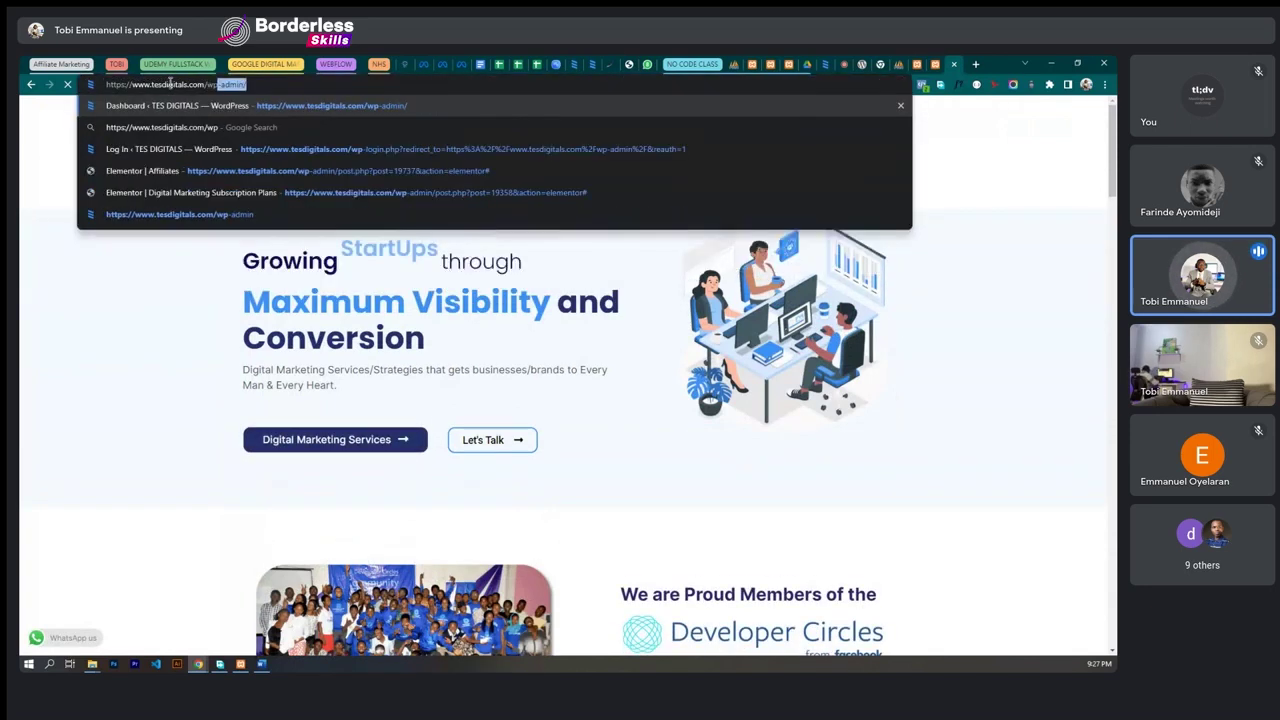
key("Return")
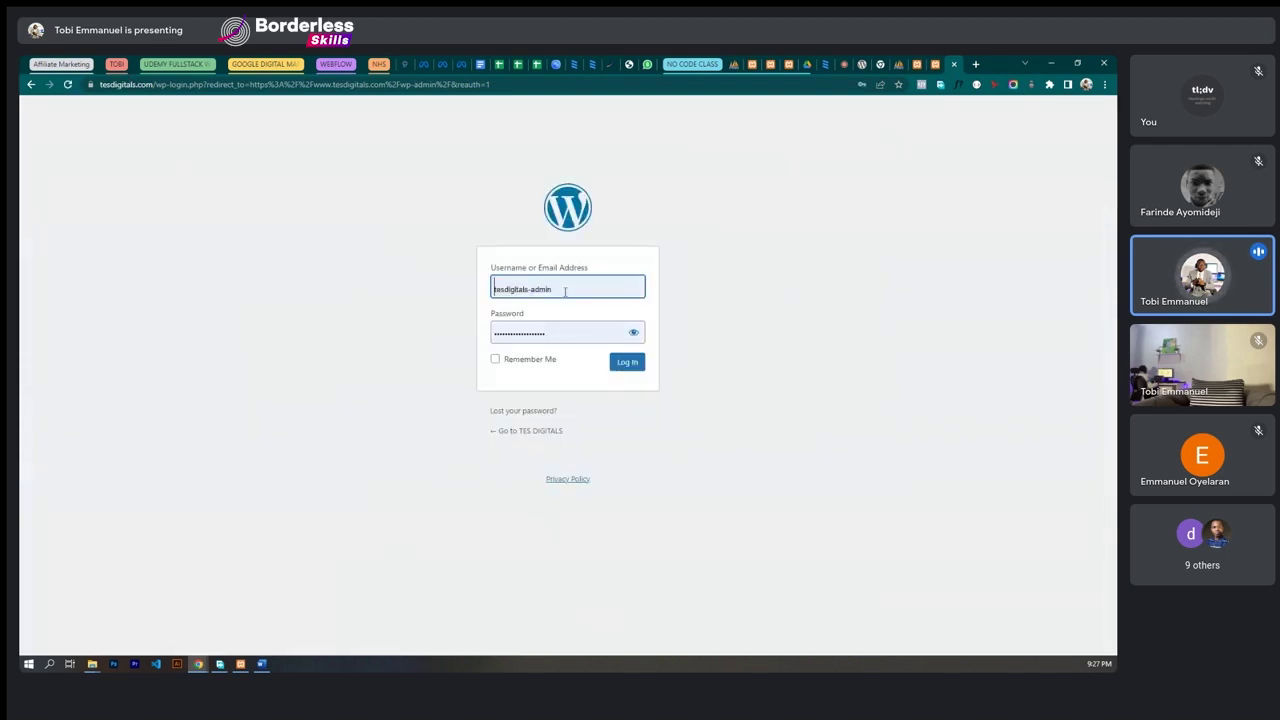
- Fill the tesdigitals login form with the saved admin username and password
left_click(565, 291)
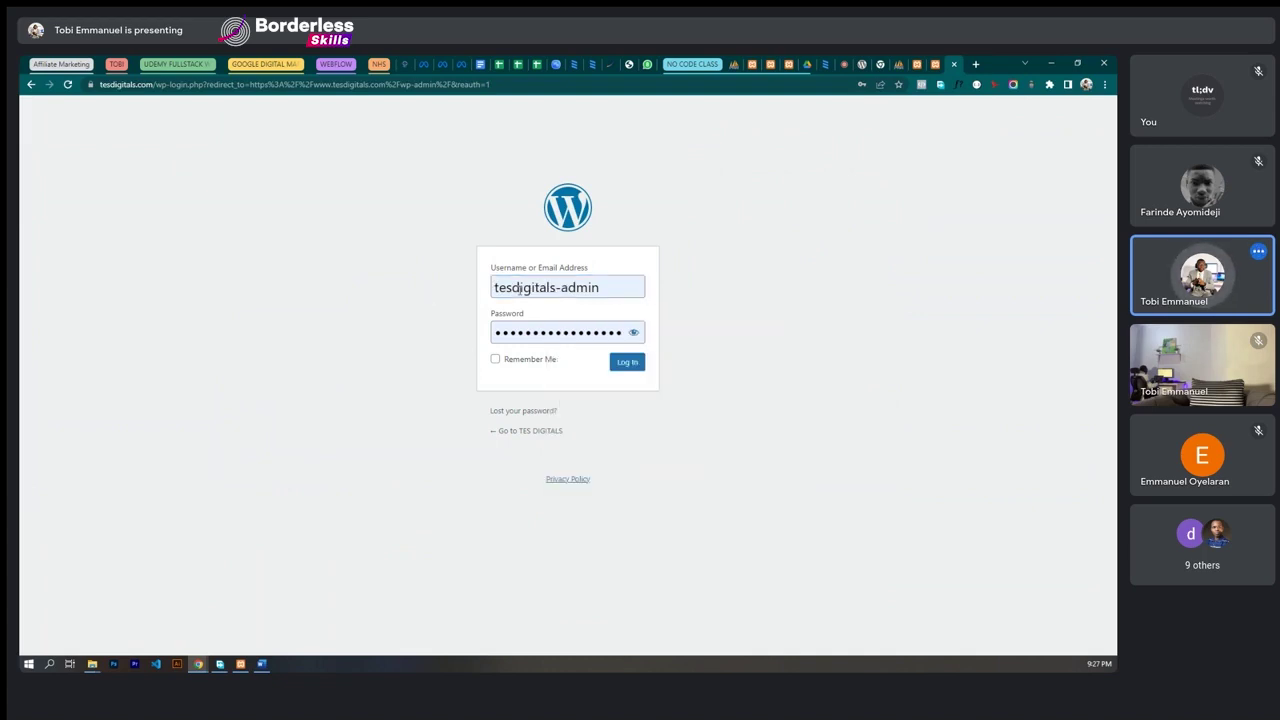
left_click(519, 290)
left_click(517, 331)
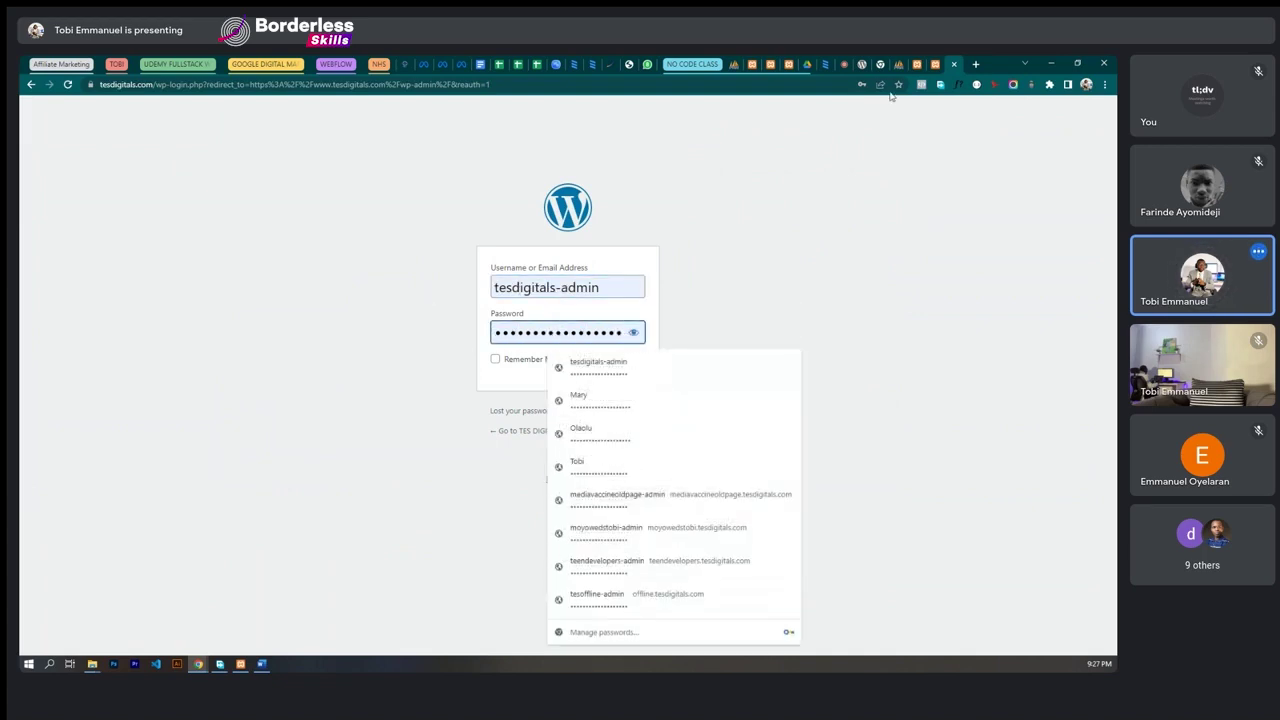
left_click(935, 65)
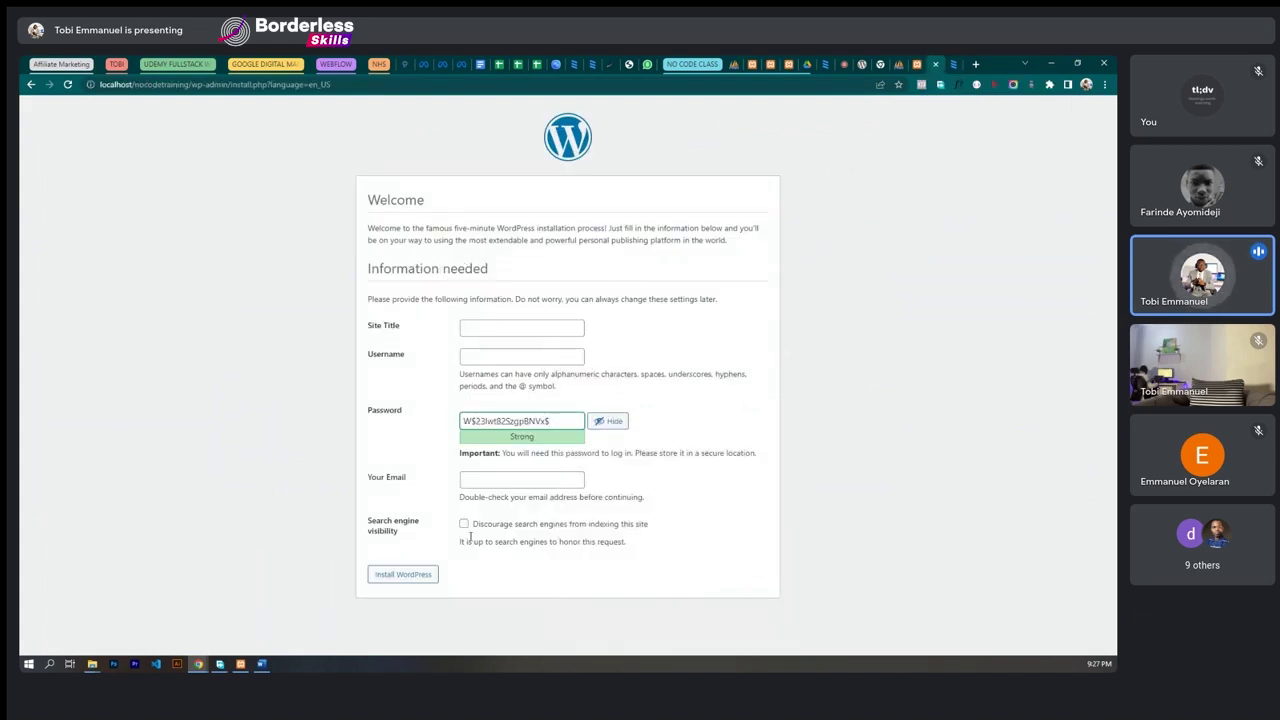
left_click(956, 65)
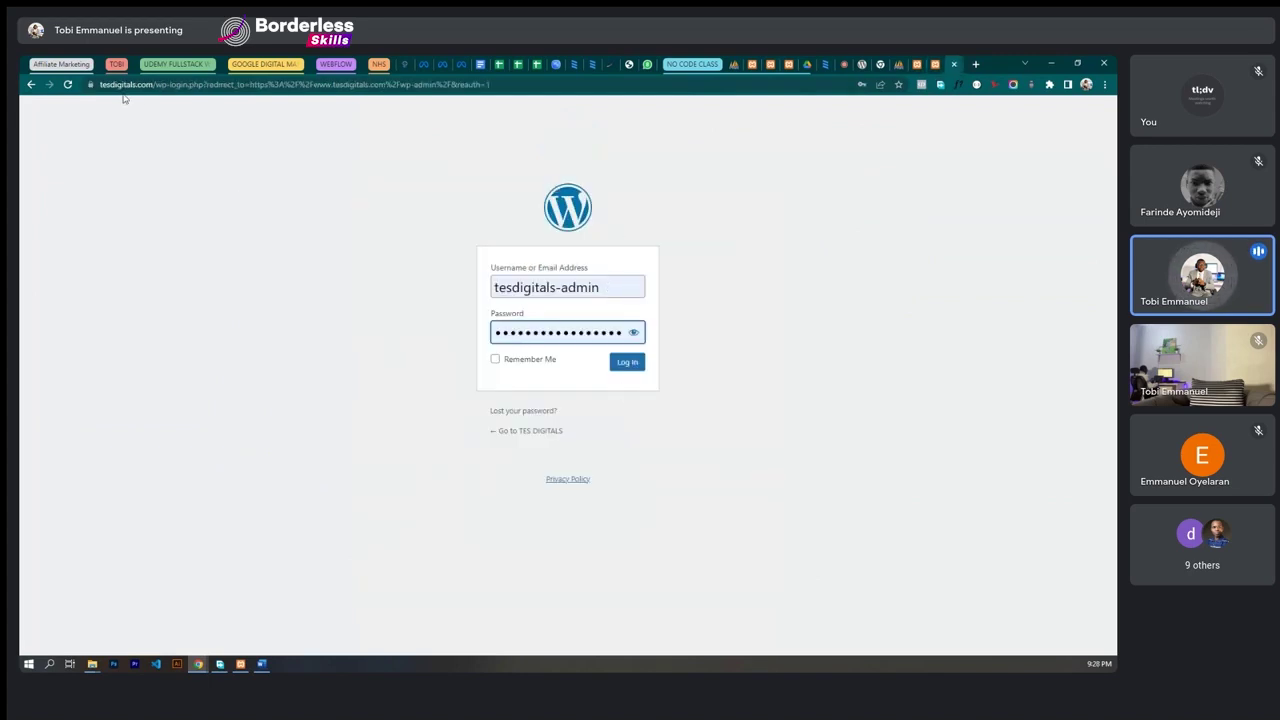
- Log in to the tesdigitals.com admin dashboard and dismiss the password breach warning
left_click(623, 364)
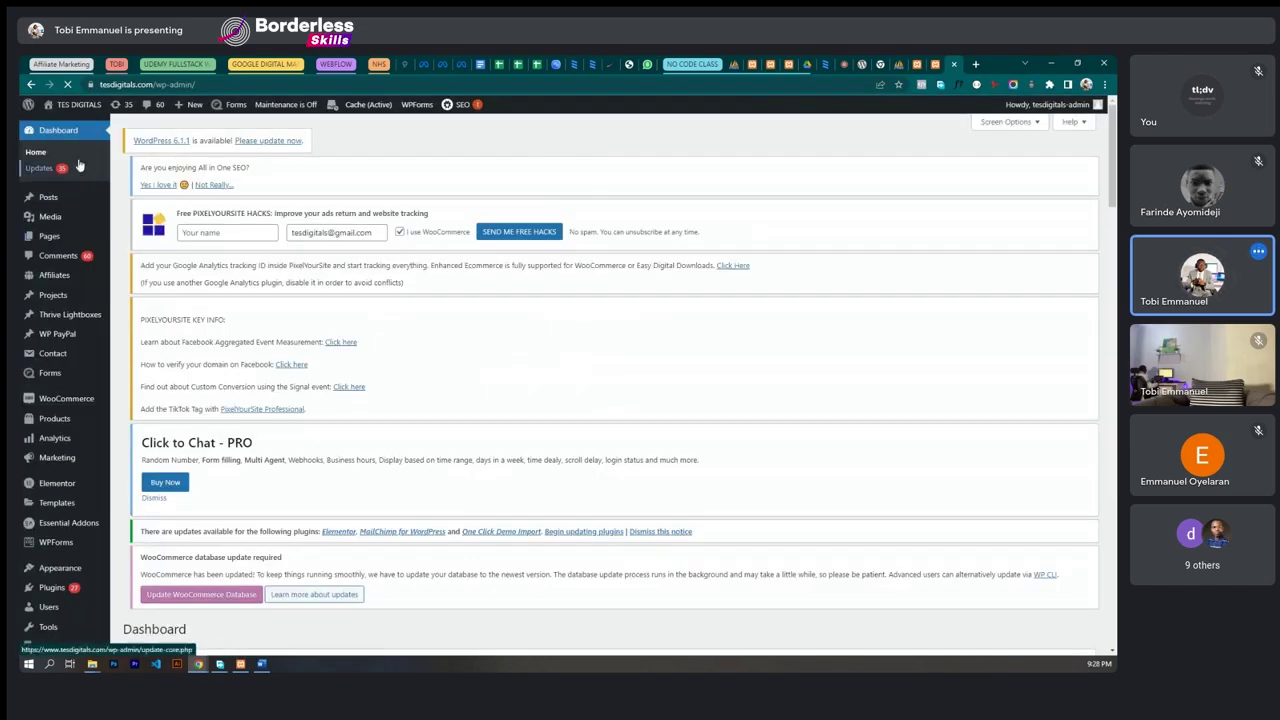
mouse_move(73, 104)
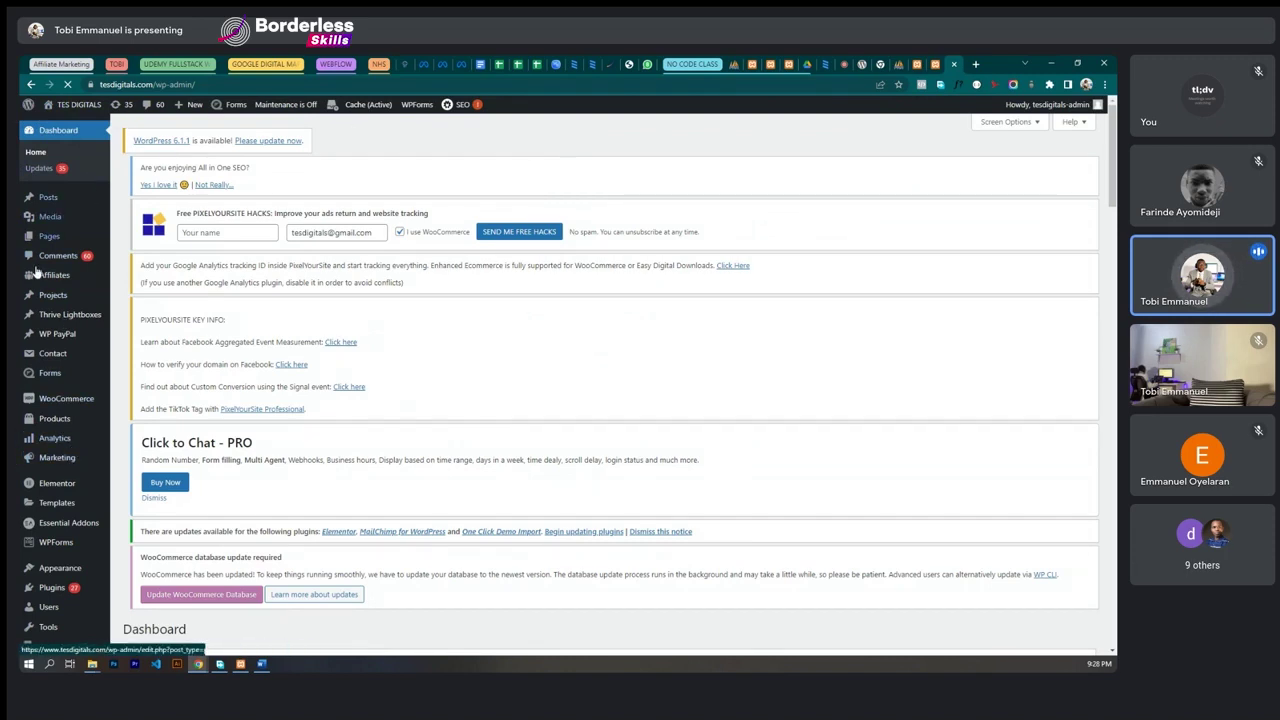
scroll(63, 389, "down", 5)
scroll(63, 389, "up", 4)
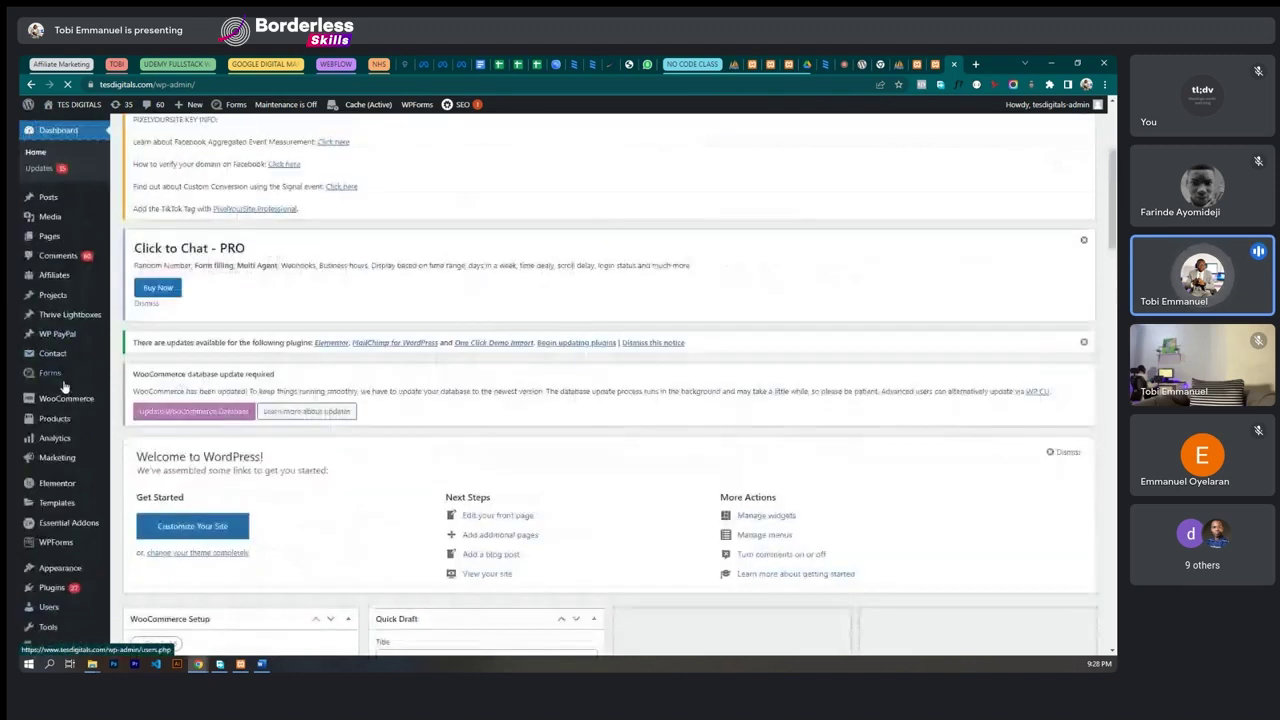
scroll(50, 262, "down", 2)
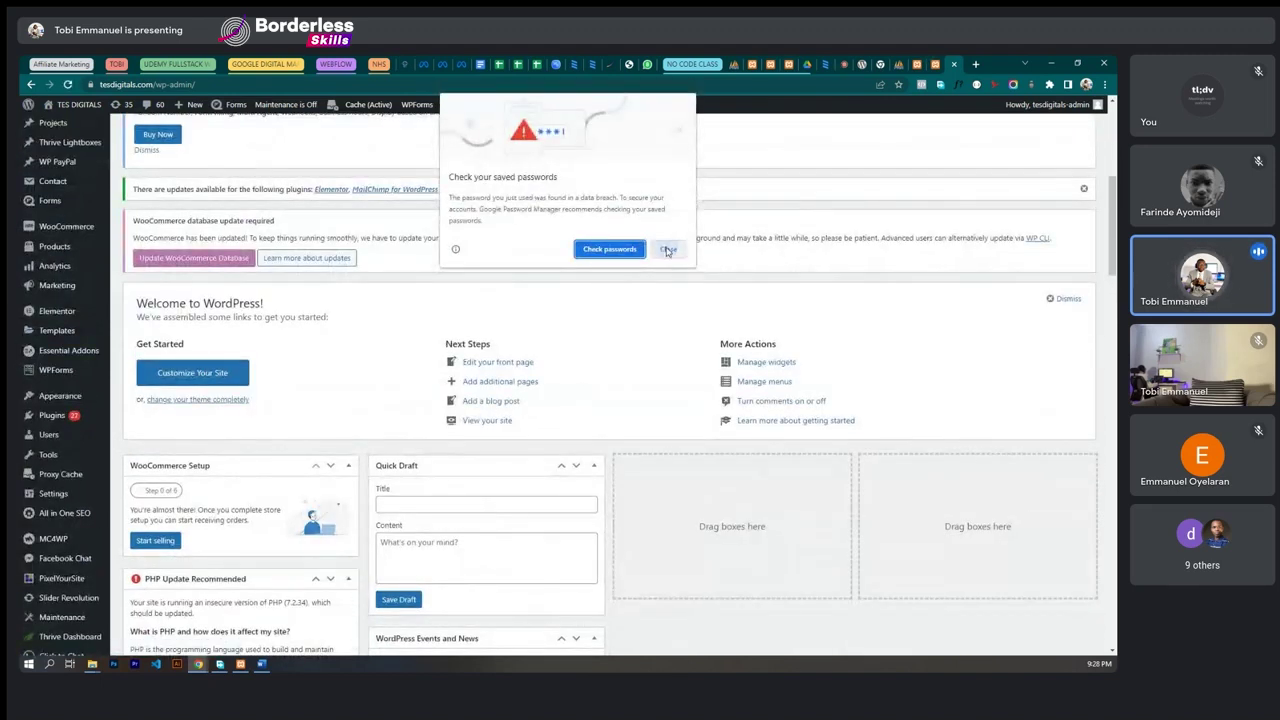
left_click(668, 249)
scroll(200, 238, "up", 2)
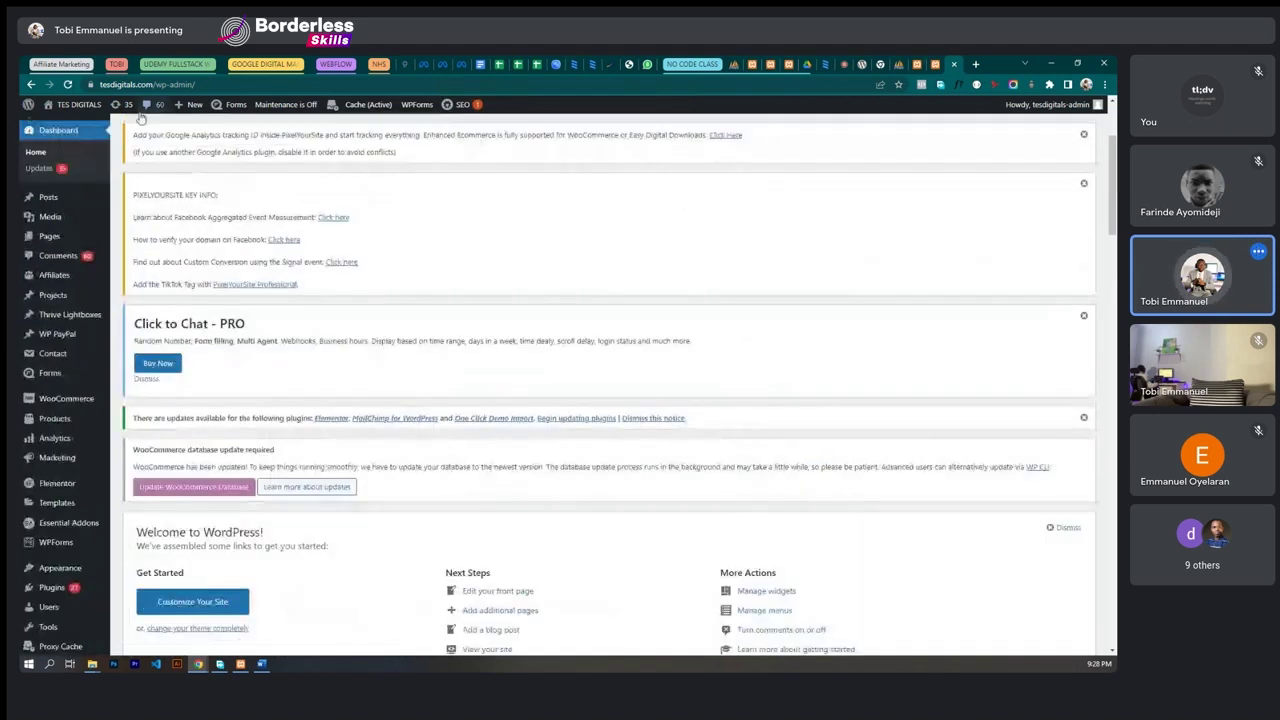
- On the local installation form, set the Site Title to 'No Code Training Site'
left_click(934, 65)
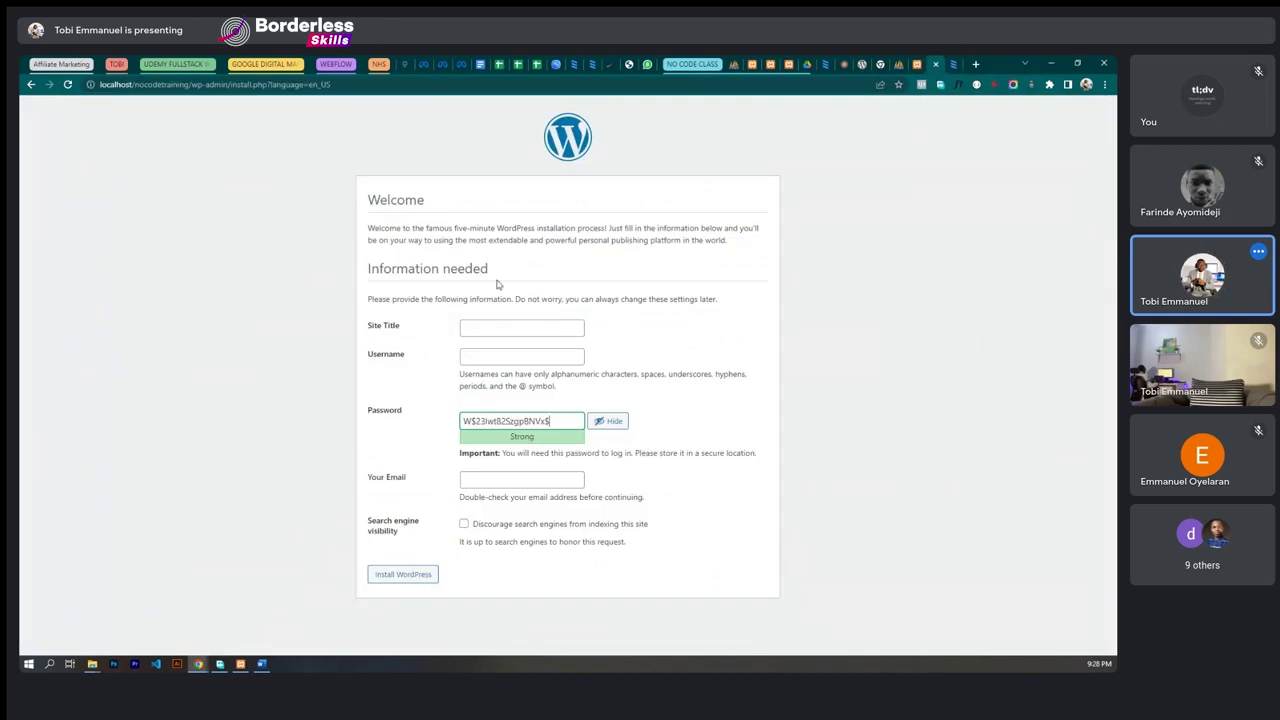
left_click(507, 326)
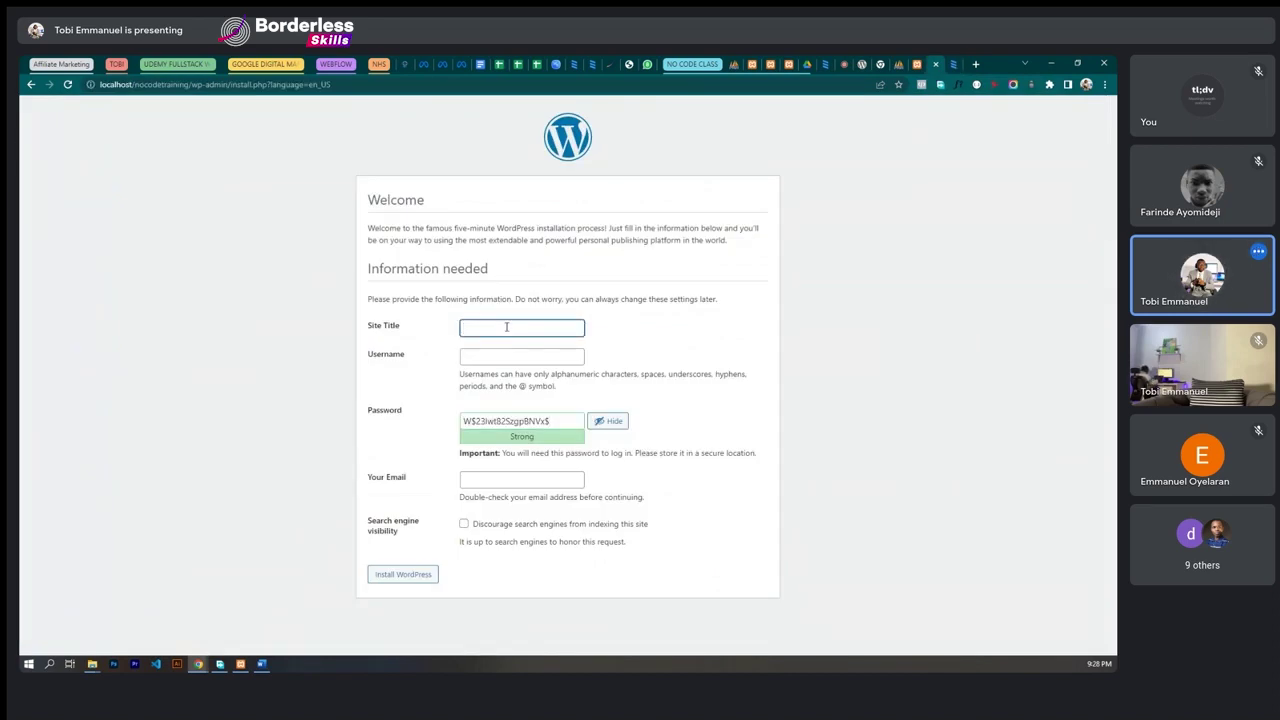
type("No Code Training")
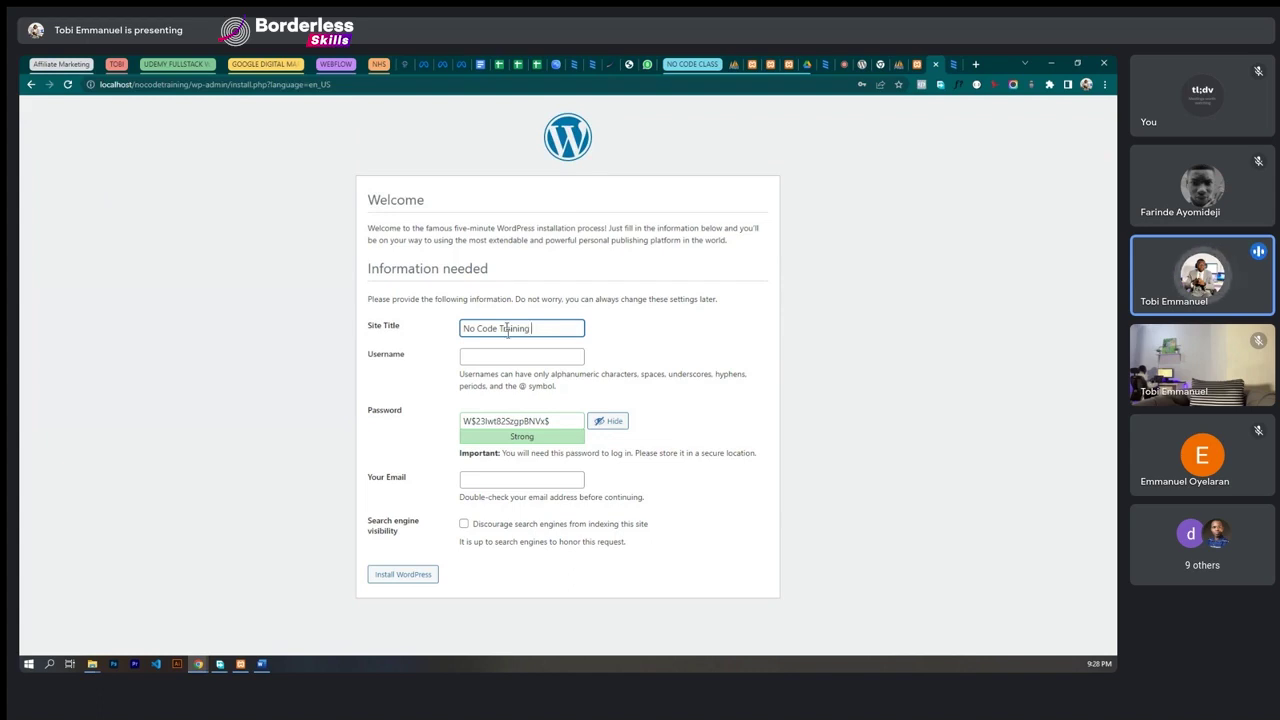
type("ite")
- Enter the admin username and copy the generated strong password
left_click(519, 356)
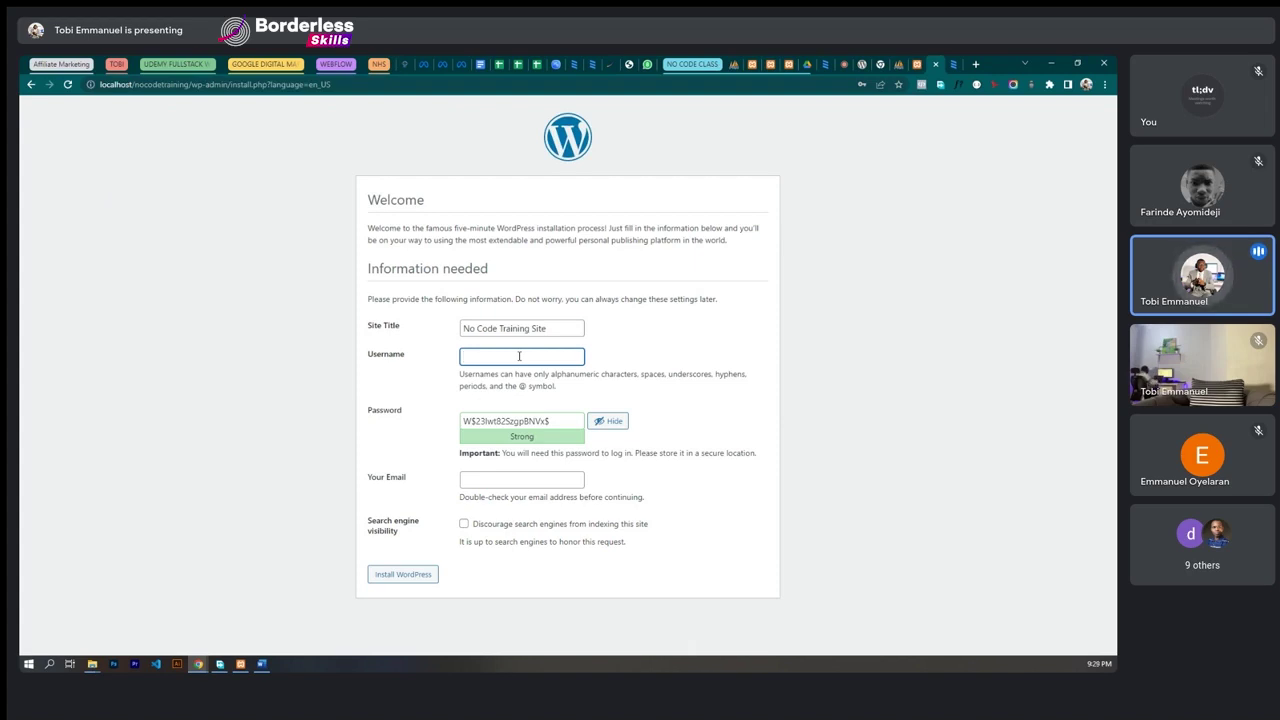
type("nocode")
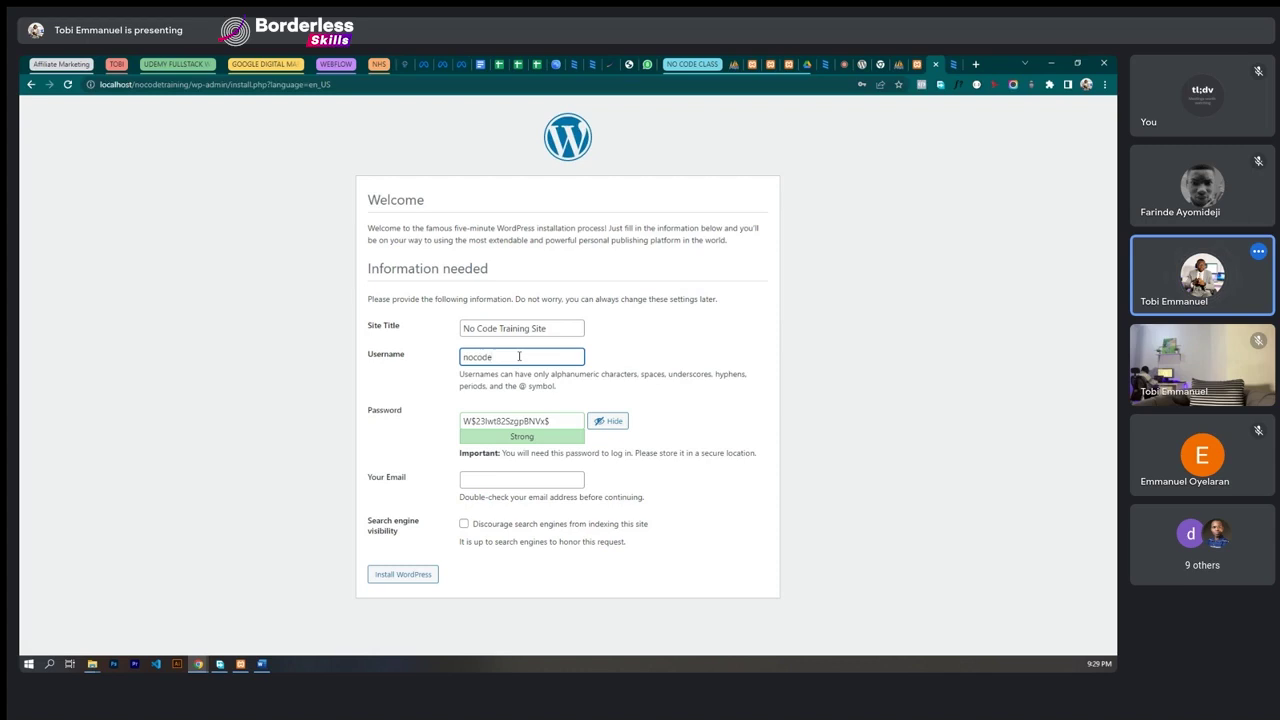
type("-admin")
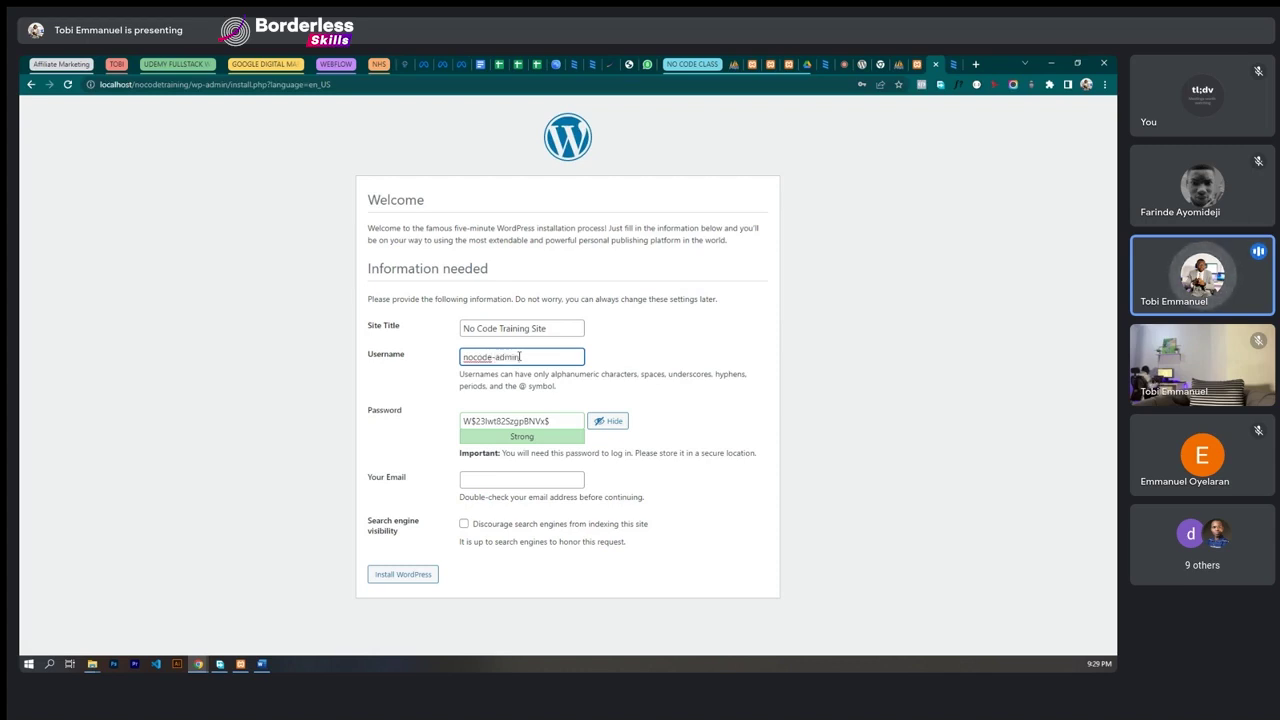
left_click(613, 357)
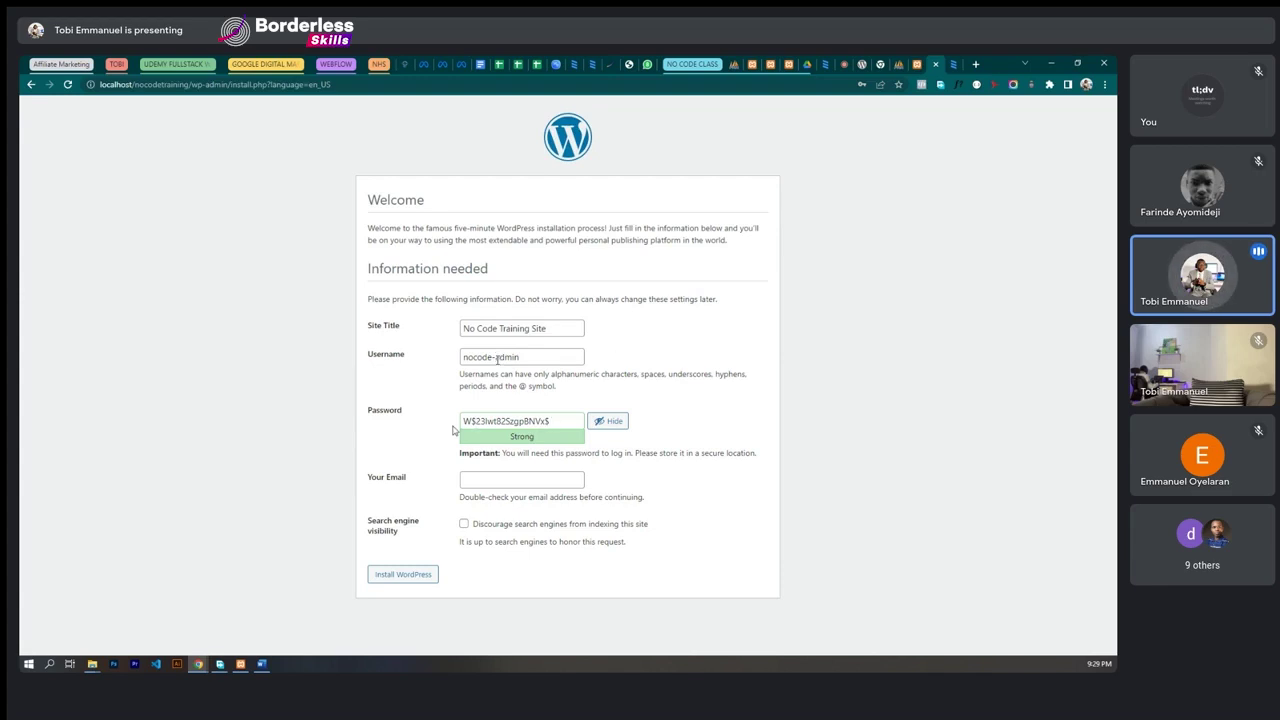
left_click_drag(553, 423, 450, 434)
key("ctrl+c")
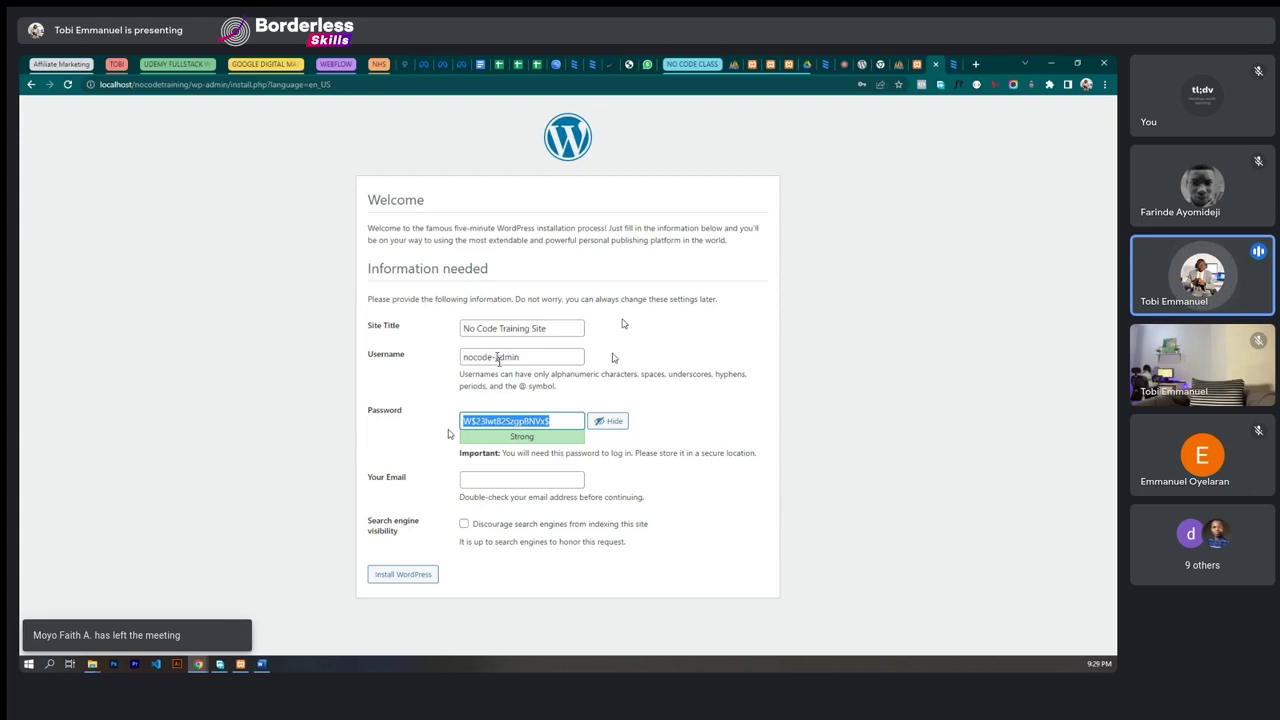
key("alt+Tab")
- Add Username and Password lines with the WordPress admin credentials to the Word notes
key("Return")
type("Passwo")
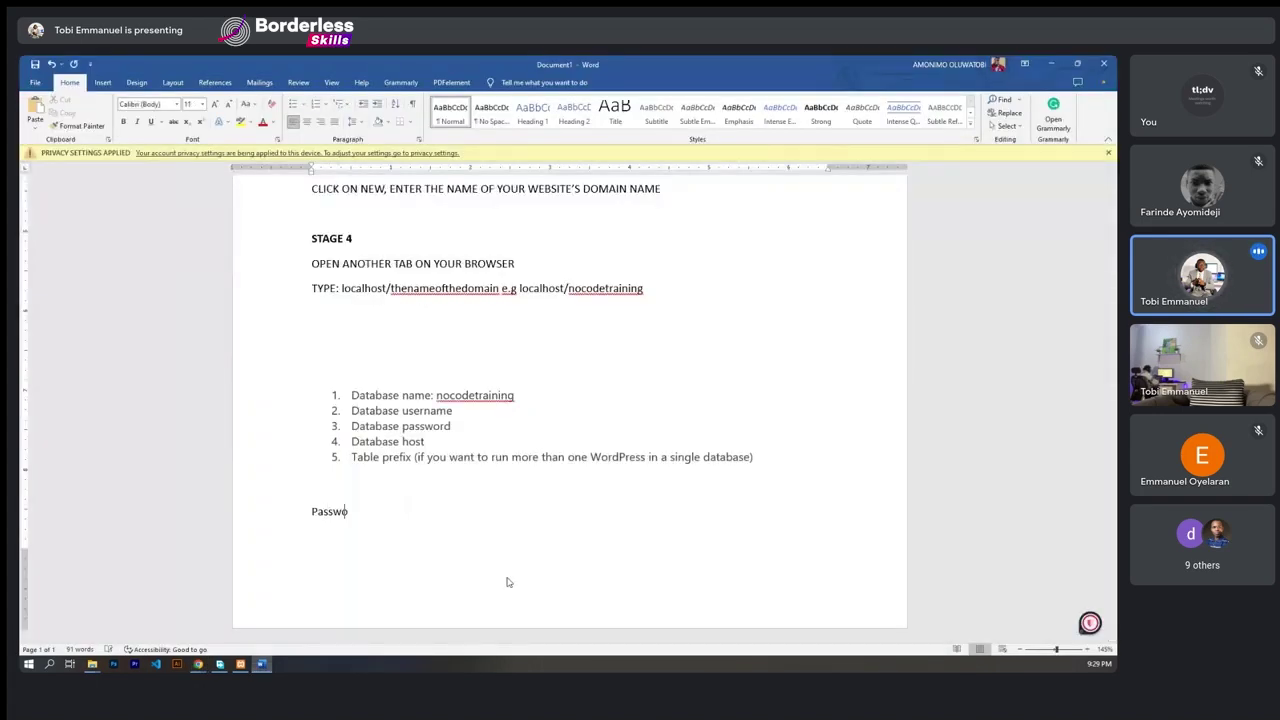
type("rd:")
key("ctrl+v")
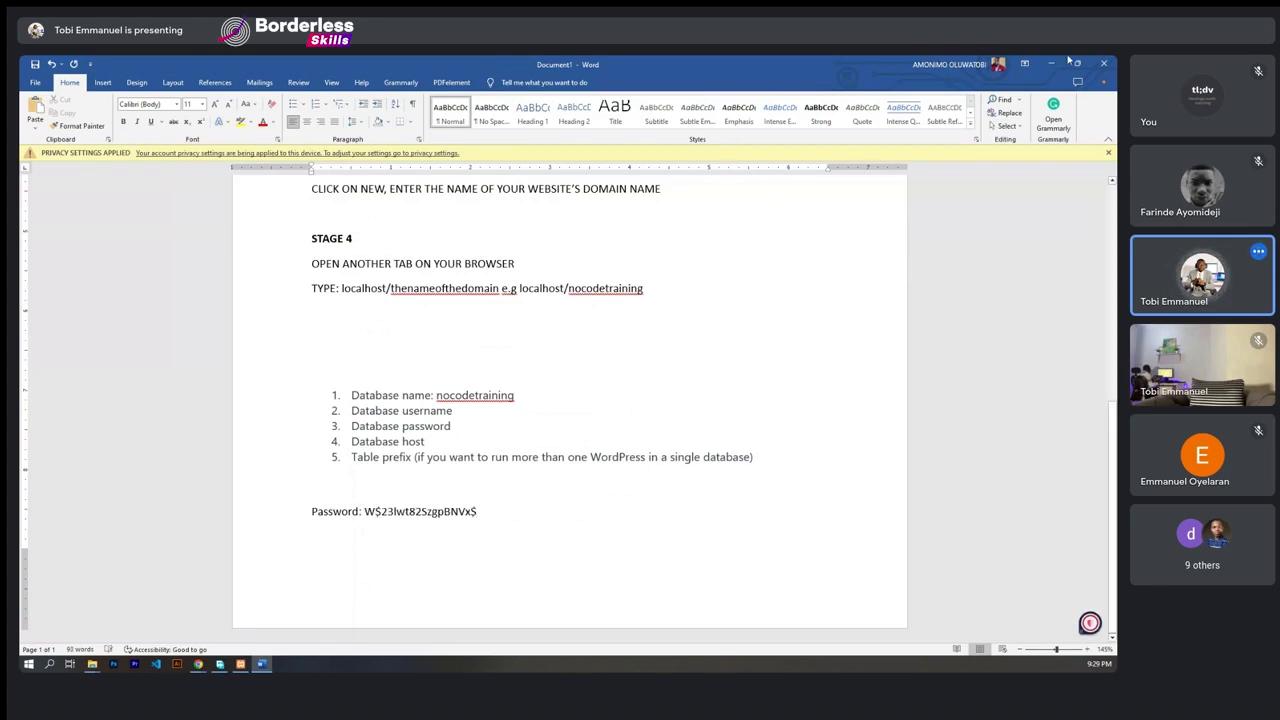
left_click(316, 494)
key("Return")
type("User")
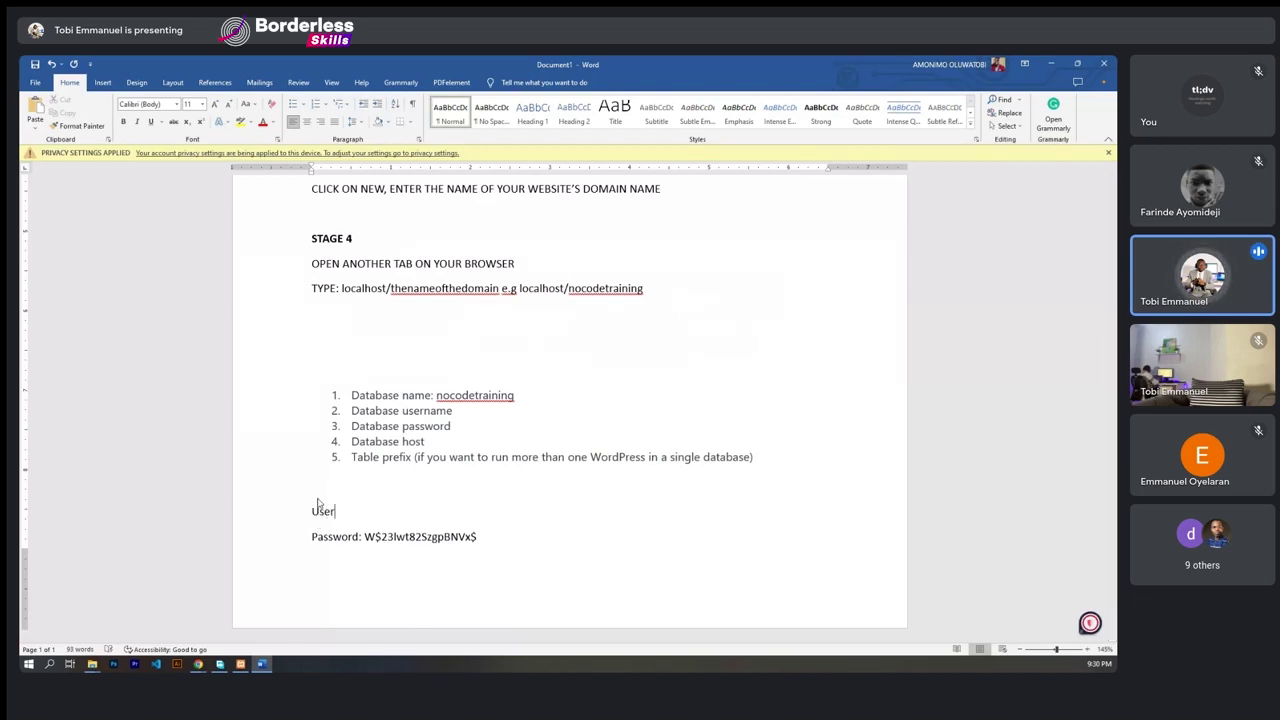
type("name:")
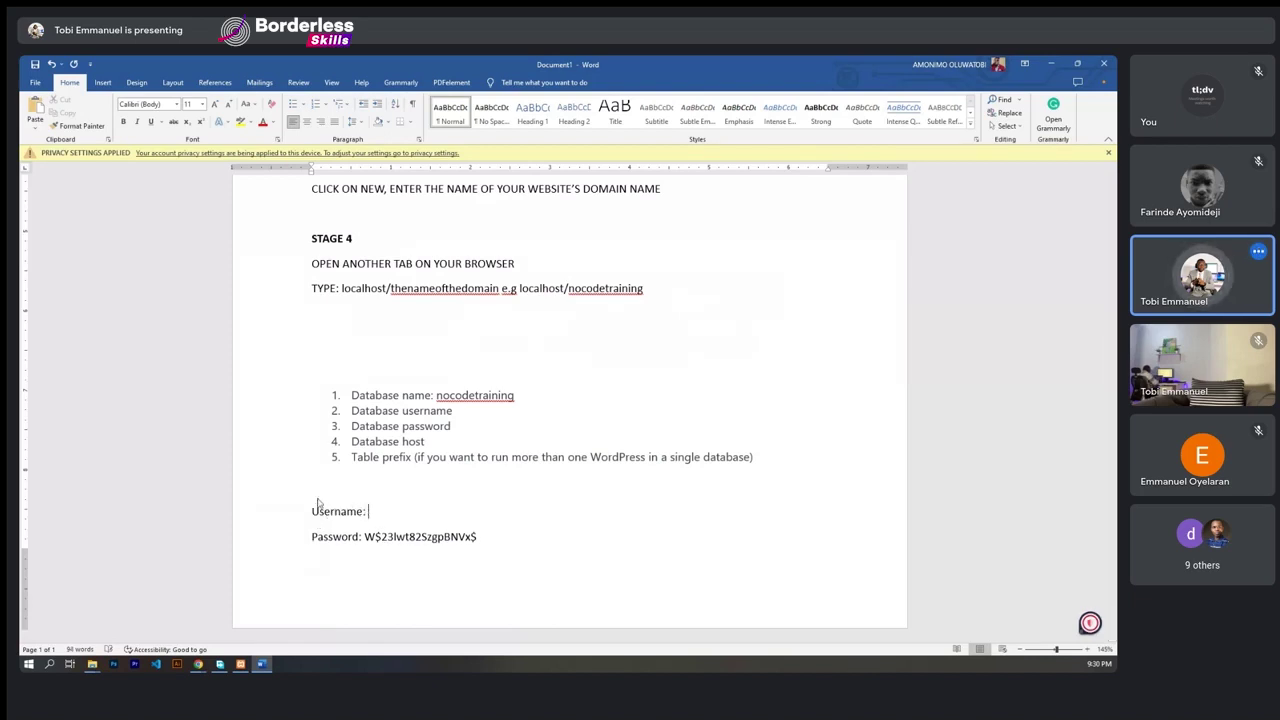
type(" nocode")
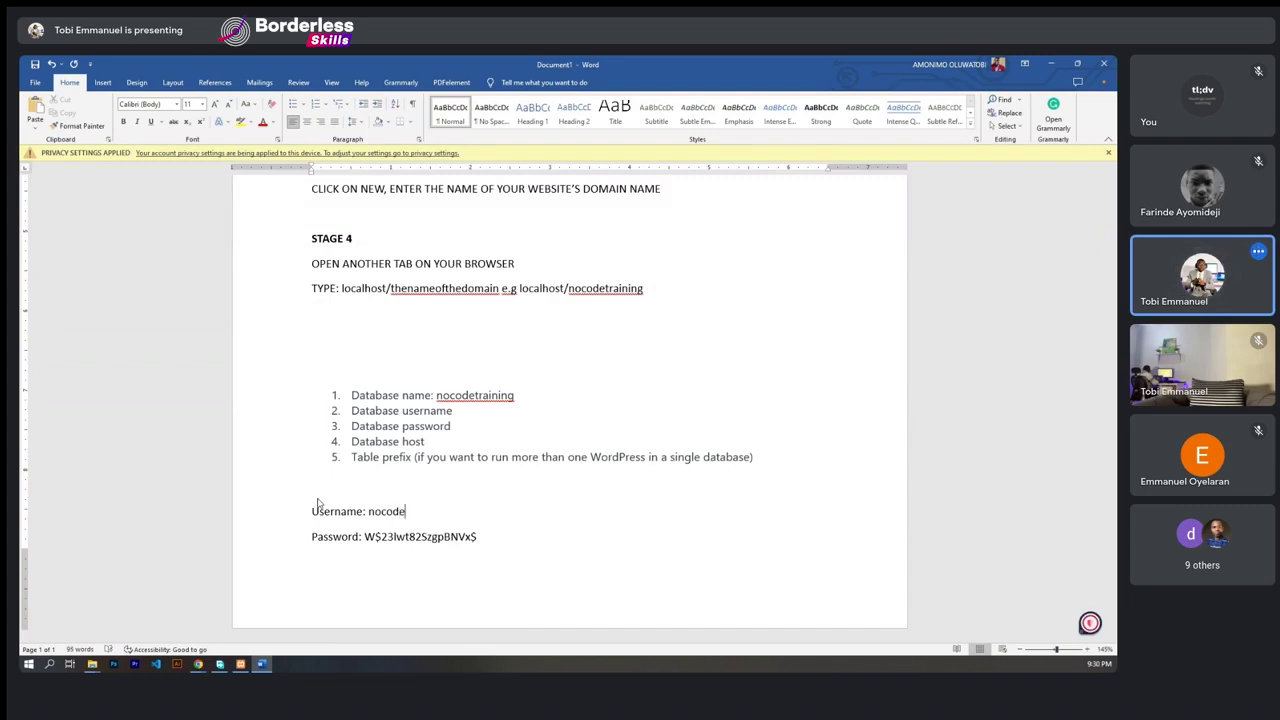
type("-admin")
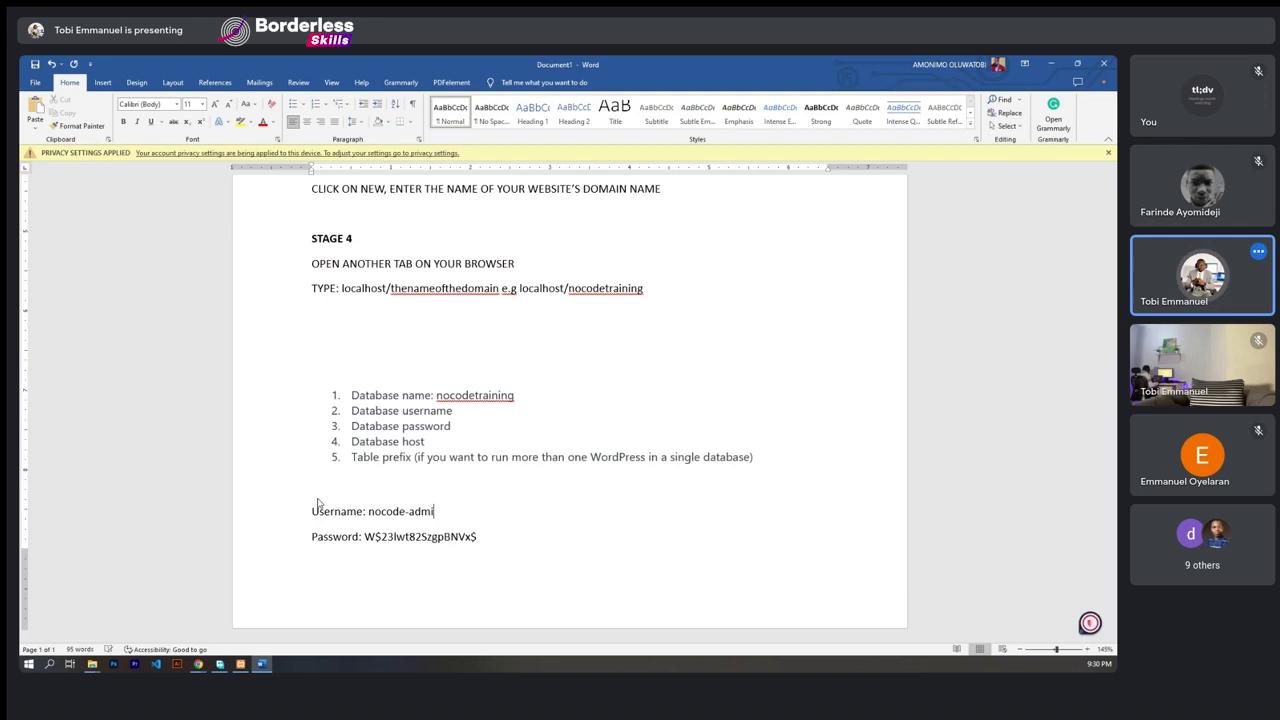
- Add ': root' after Database username in the notes
left_click(458, 412)
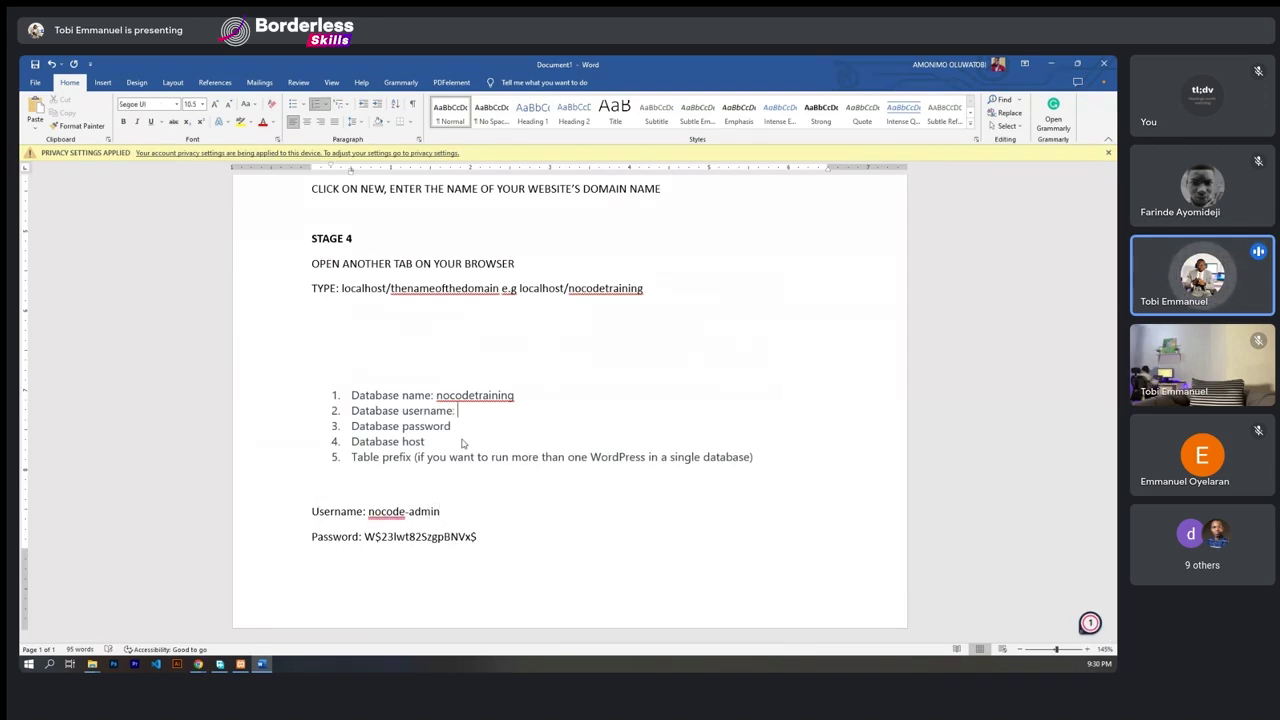
type(": root")
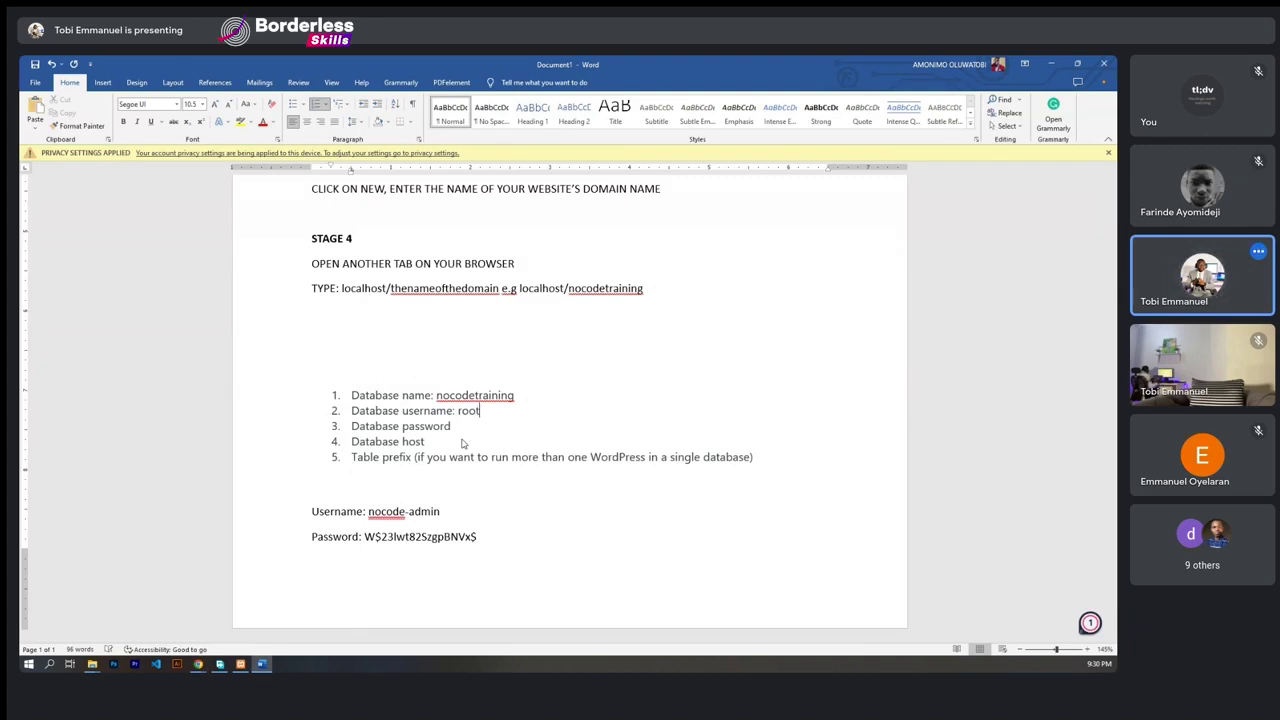
left_click(453, 426)
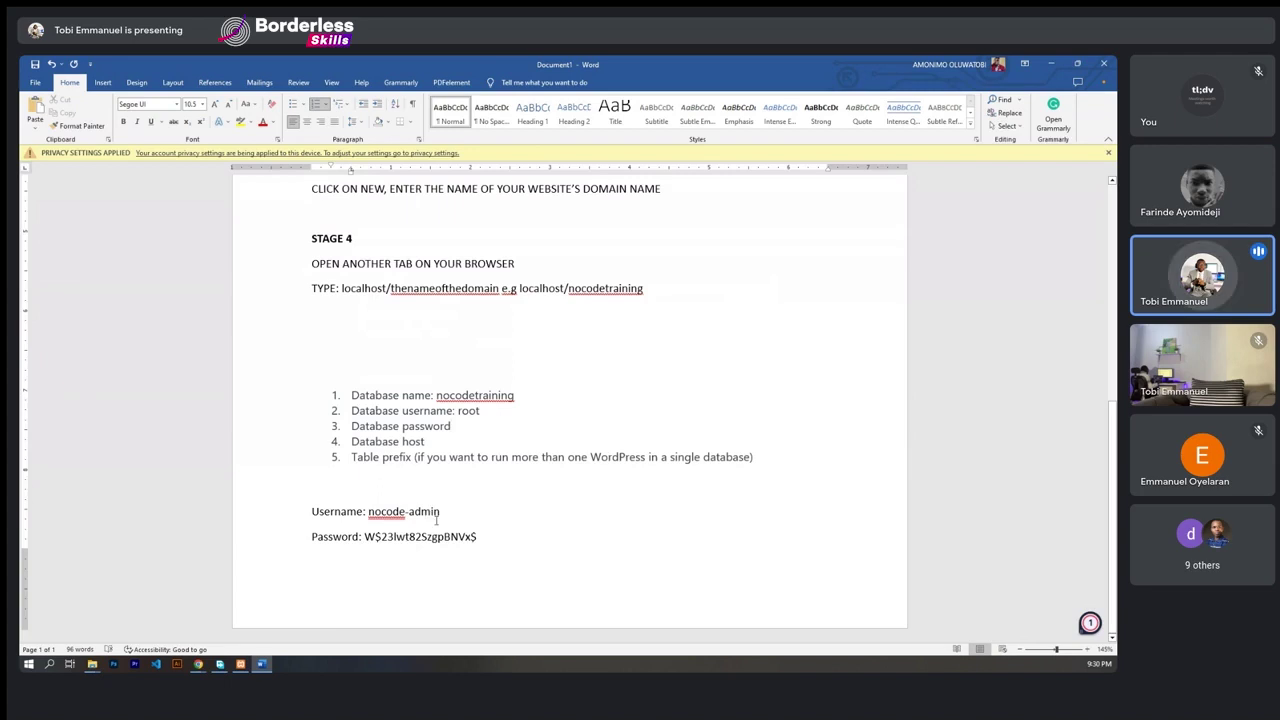
left_click(478, 537)
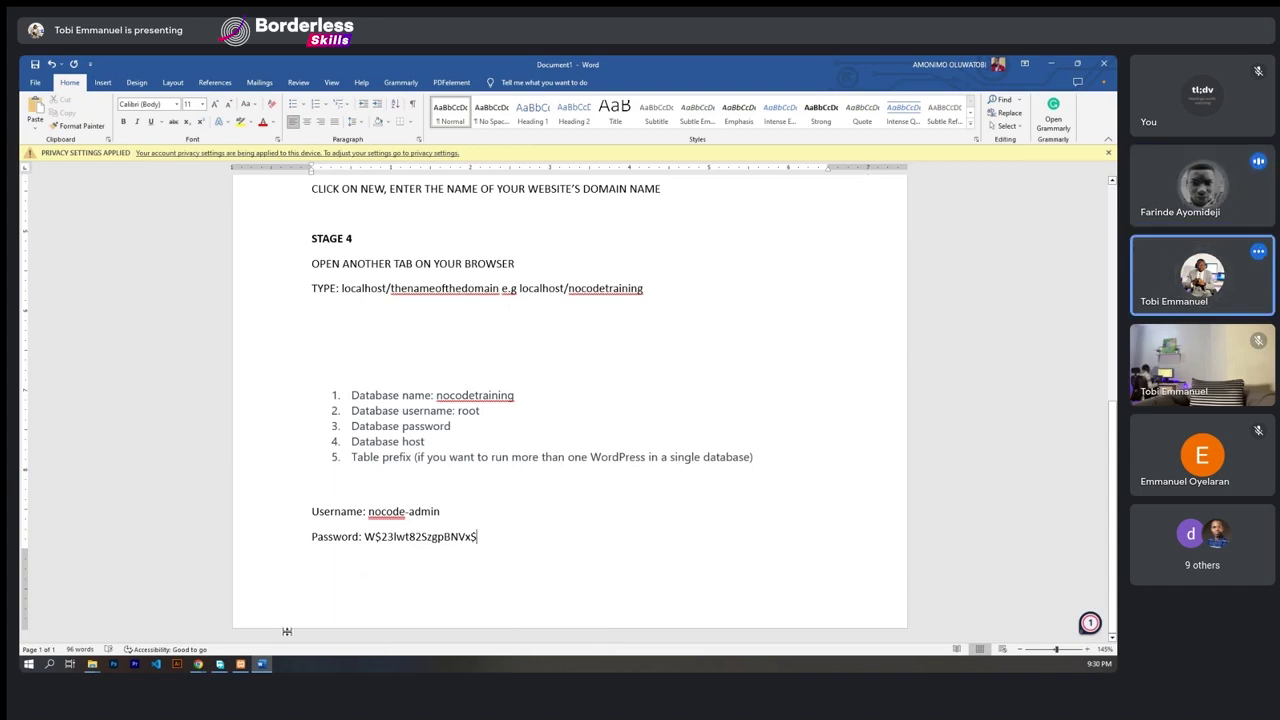
mouse_move(198, 664)
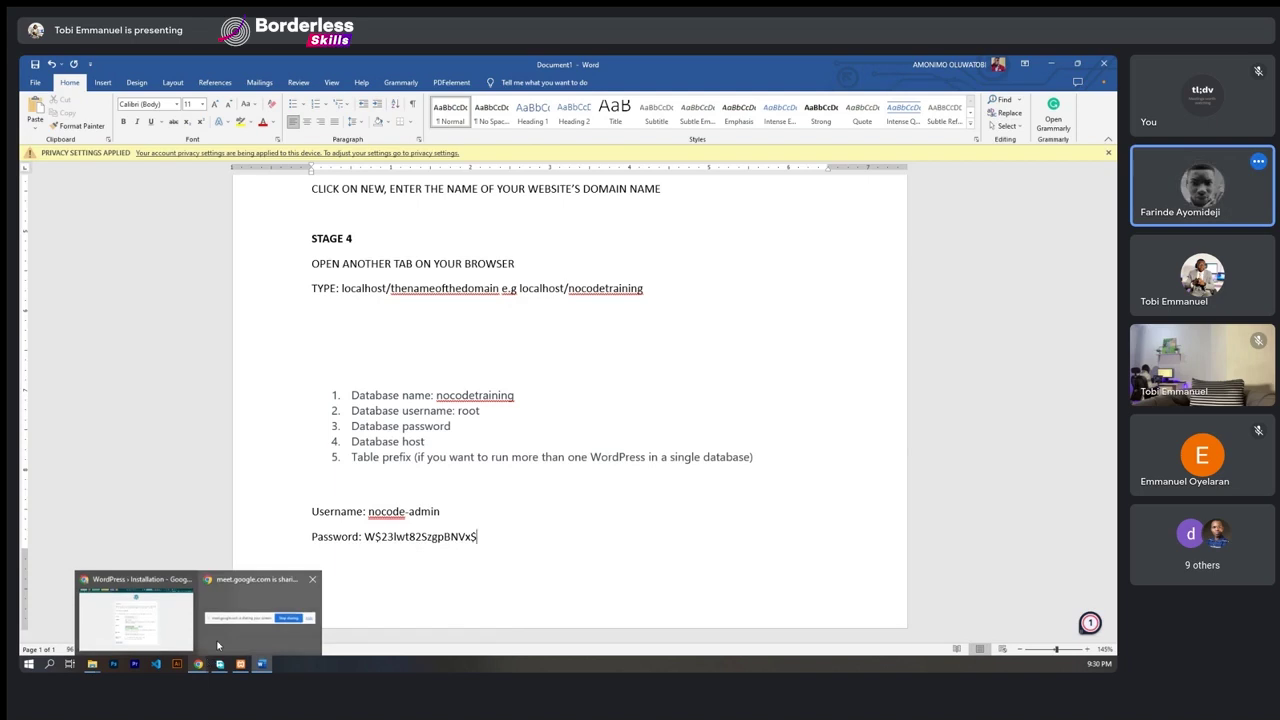
left_click(136, 615)
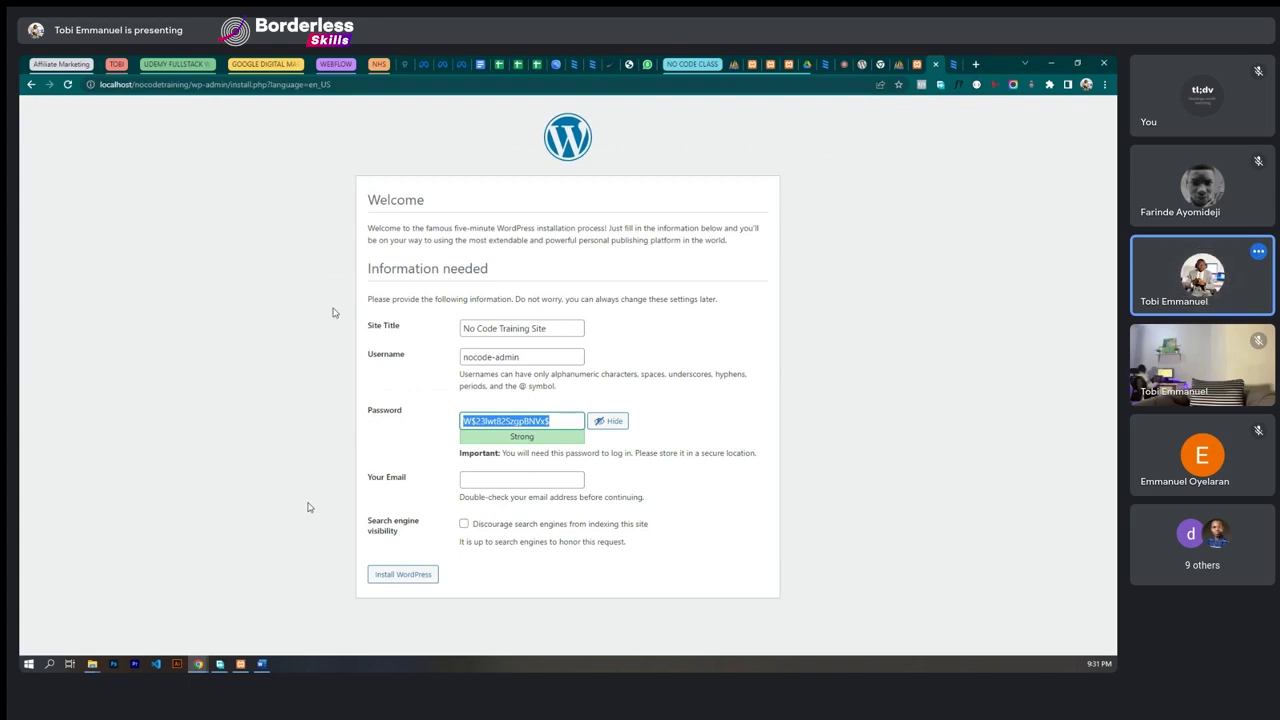
- Fill in the admin e-mail address and submit the form to complete the installation
left_click(403, 454)
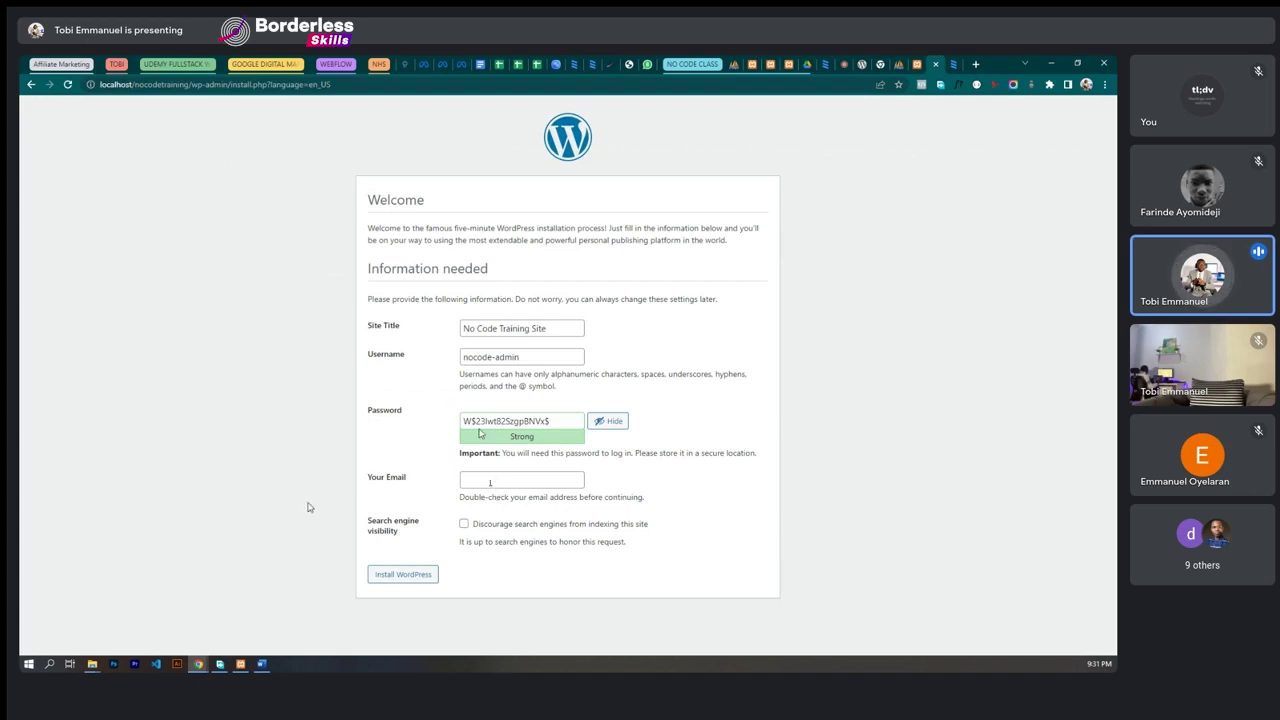
left_click(489, 483)
left_click(403, 577)
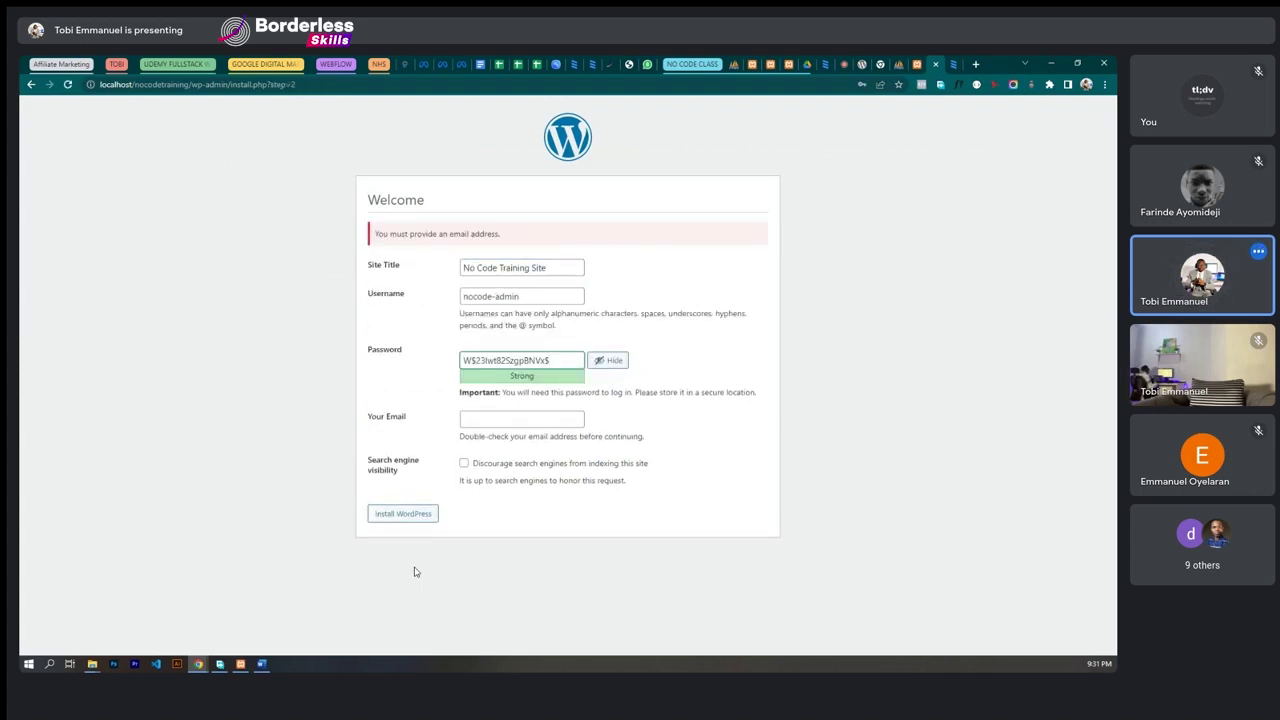
left_click(526, 416)
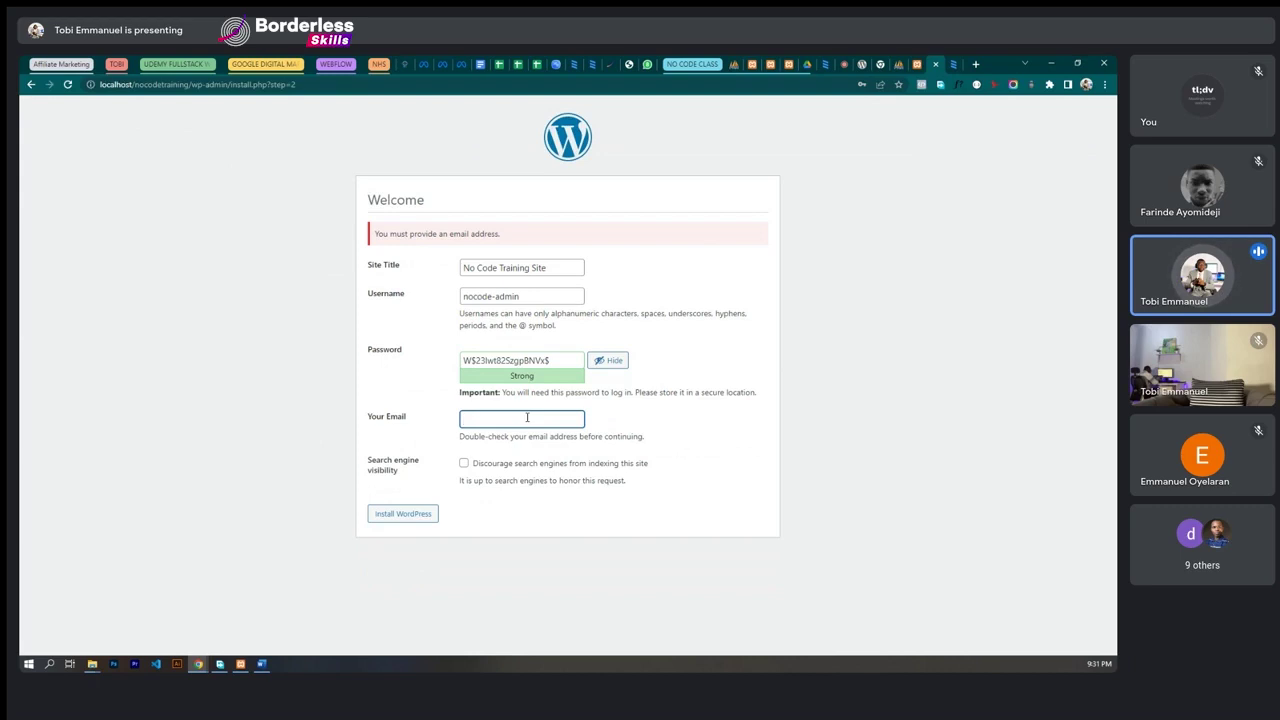
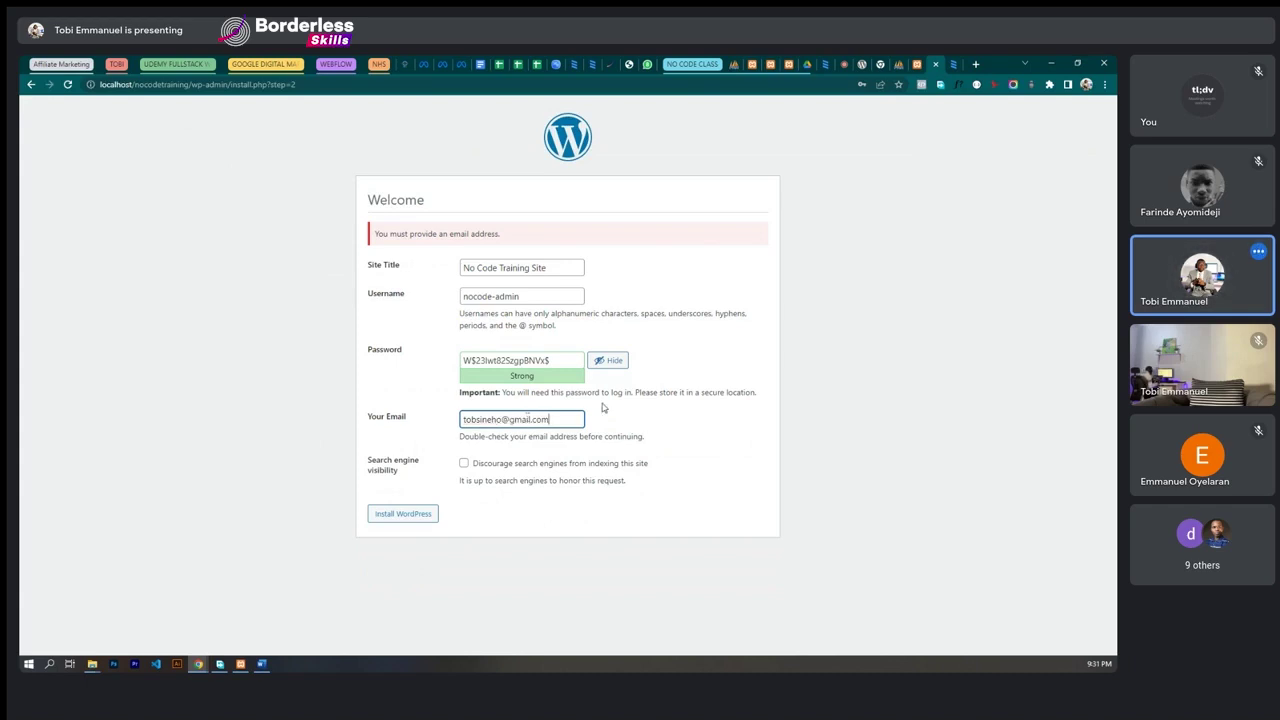
left_click(773, 432)
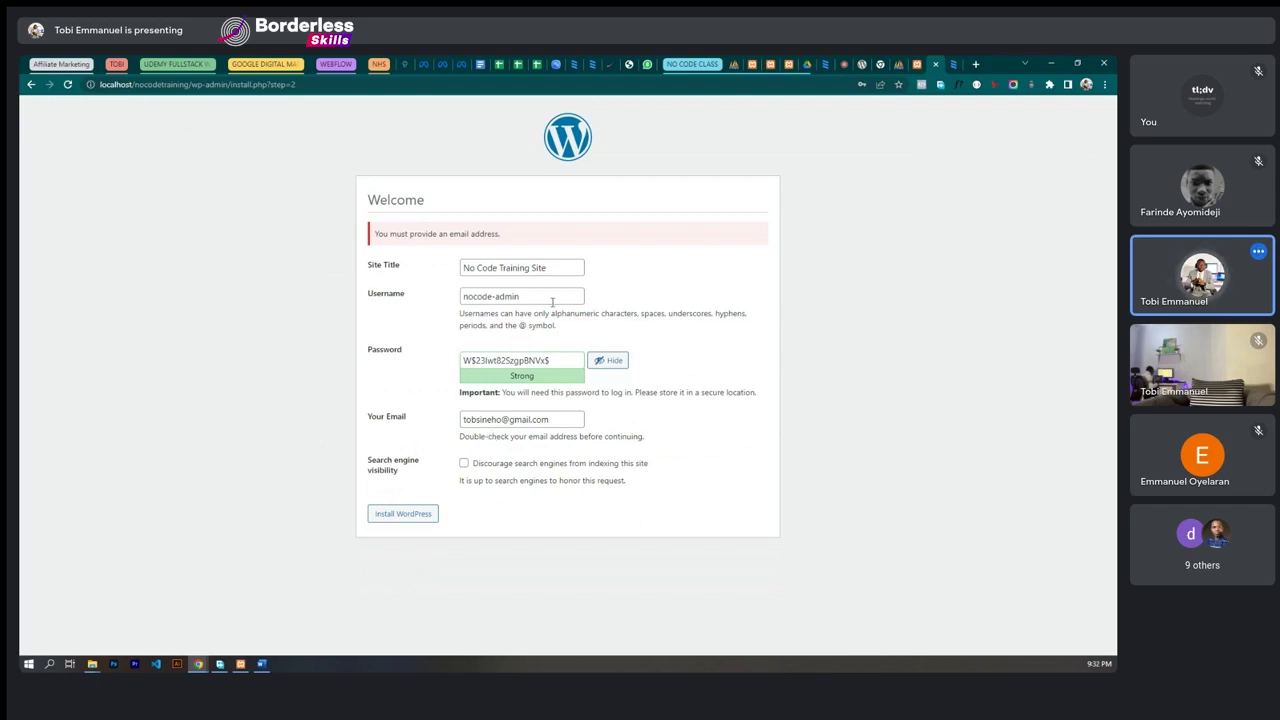
left_click(403, 514)
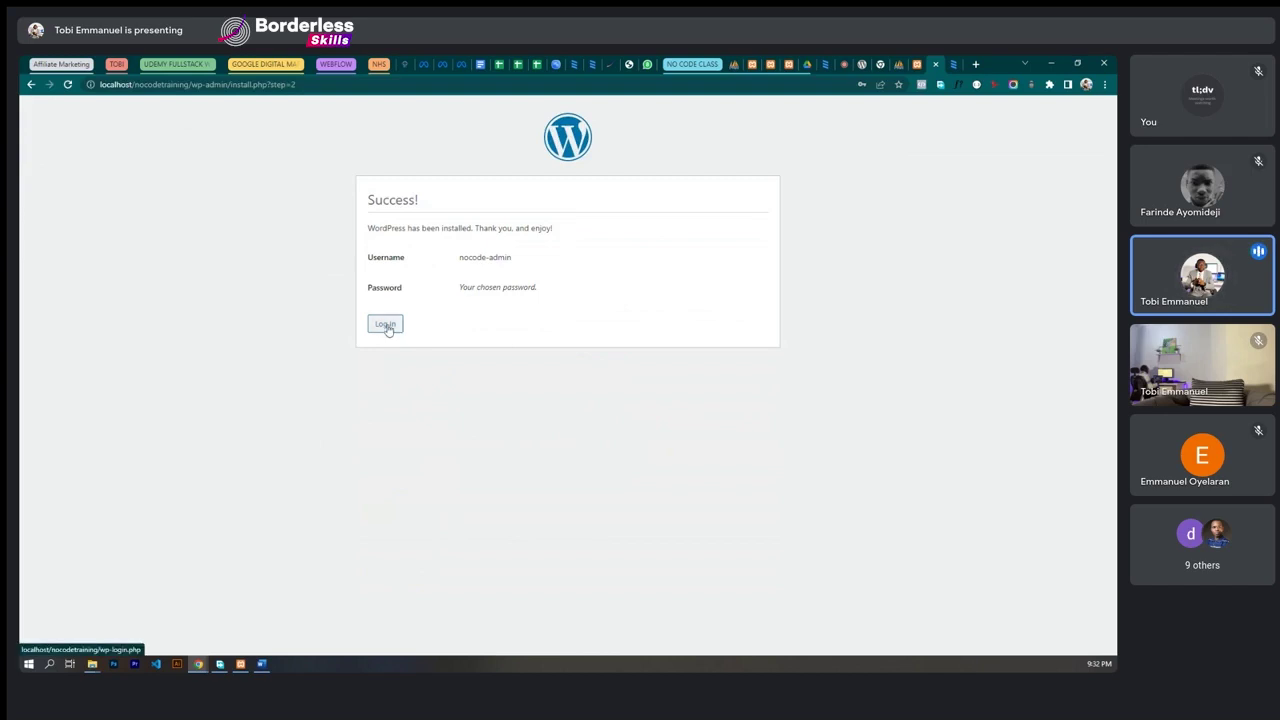
- Go to the site's login page and enter the admin username
left_click(385, 323)
left_click(516, 255)
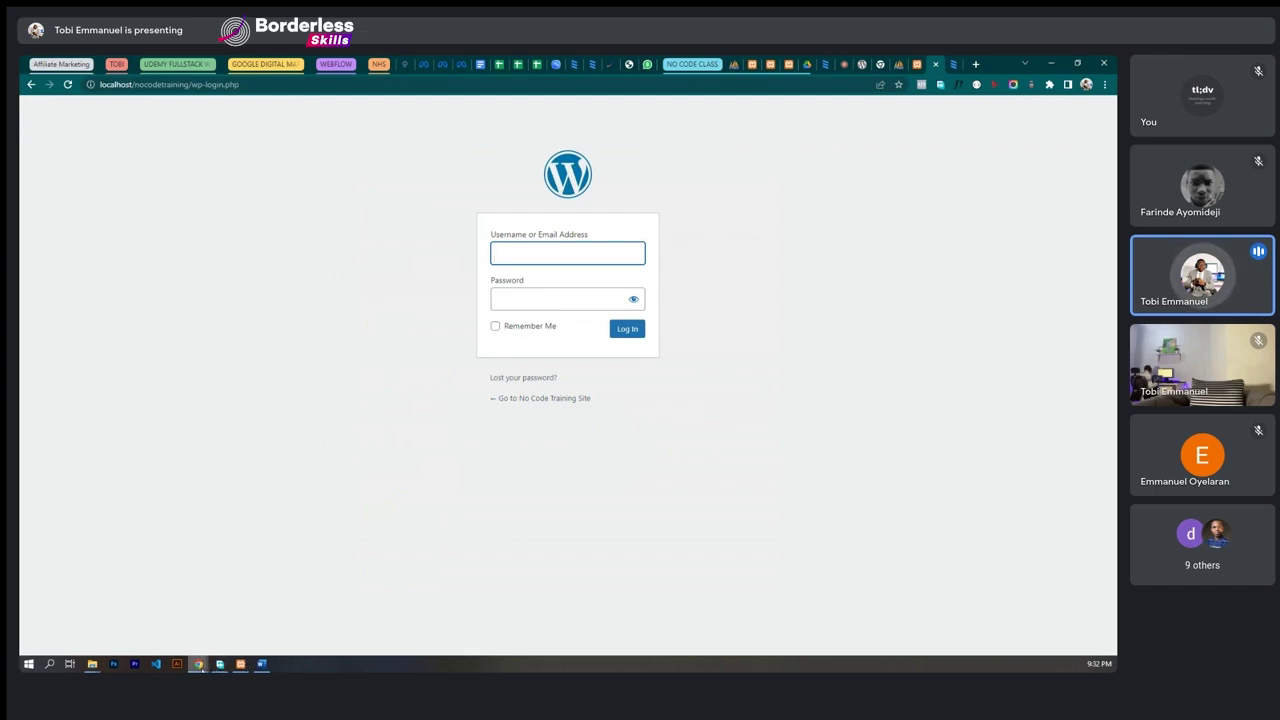
mouse_move(199, 665)
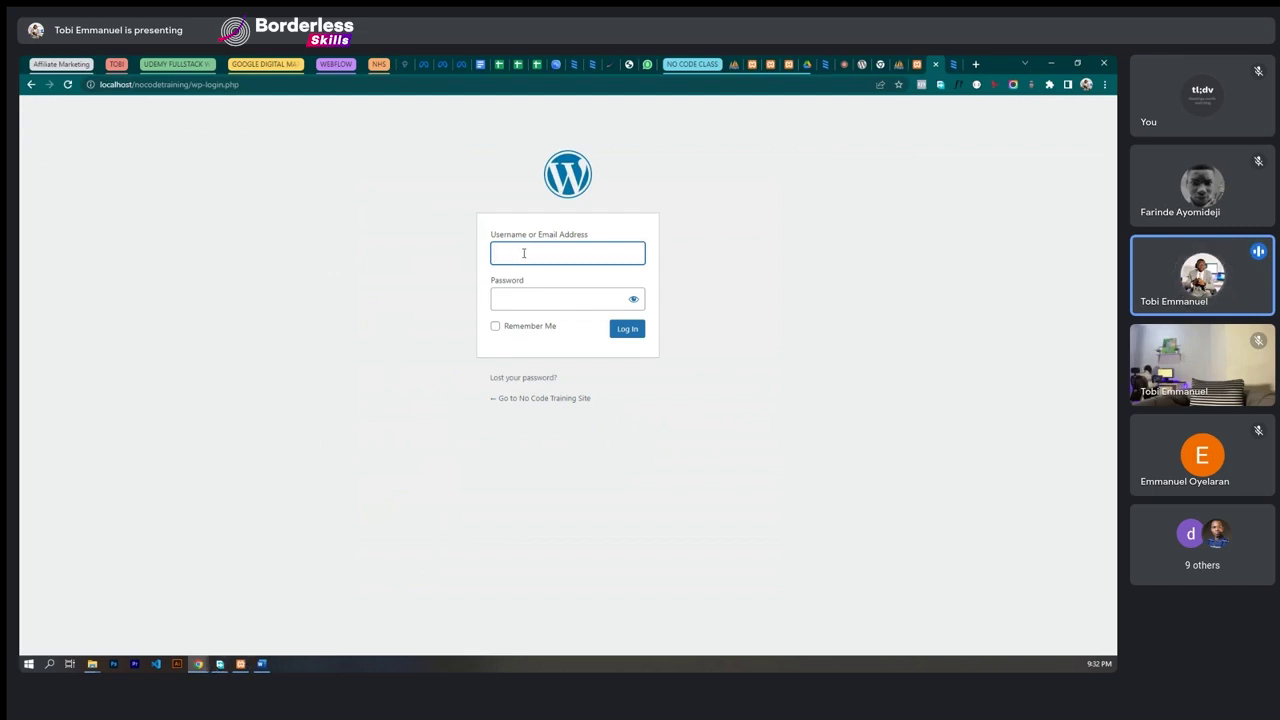
type("nocode-admin")
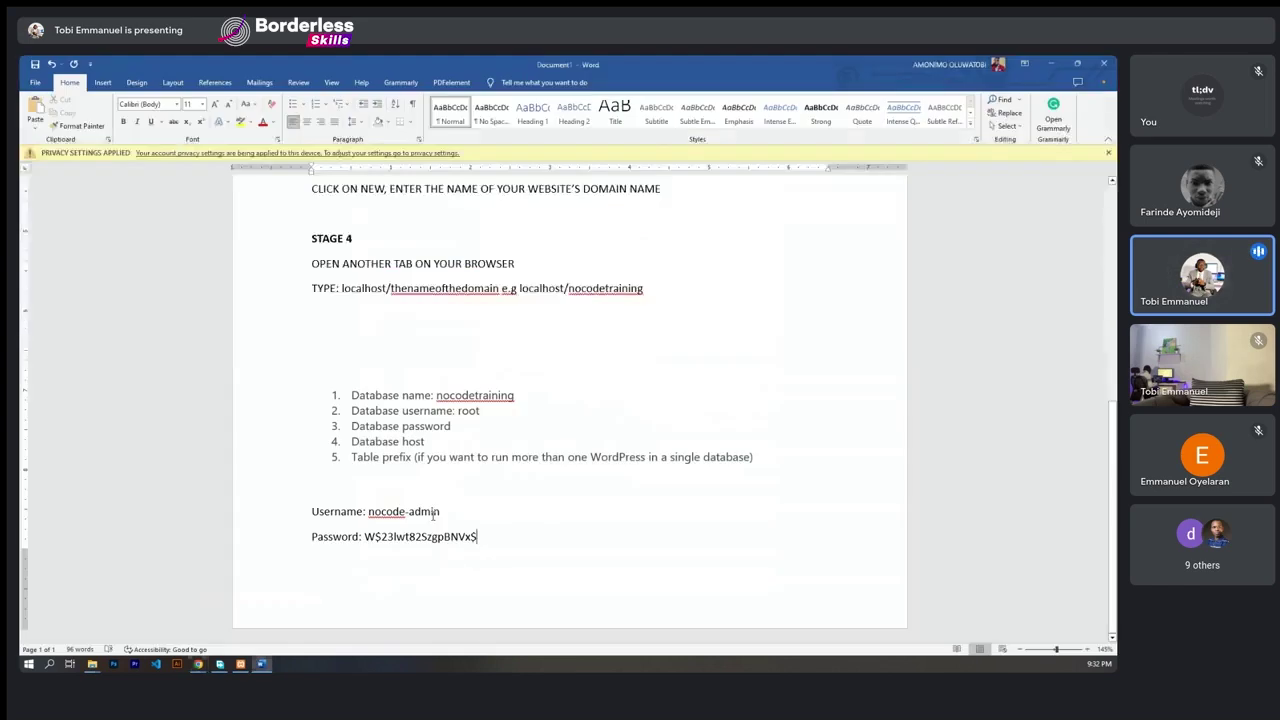
- Paste the password copied from the Word setup notes, tick Remember Me, and log in
left_click(261, 664)
left_click_drag(479, 537, 364, 538)
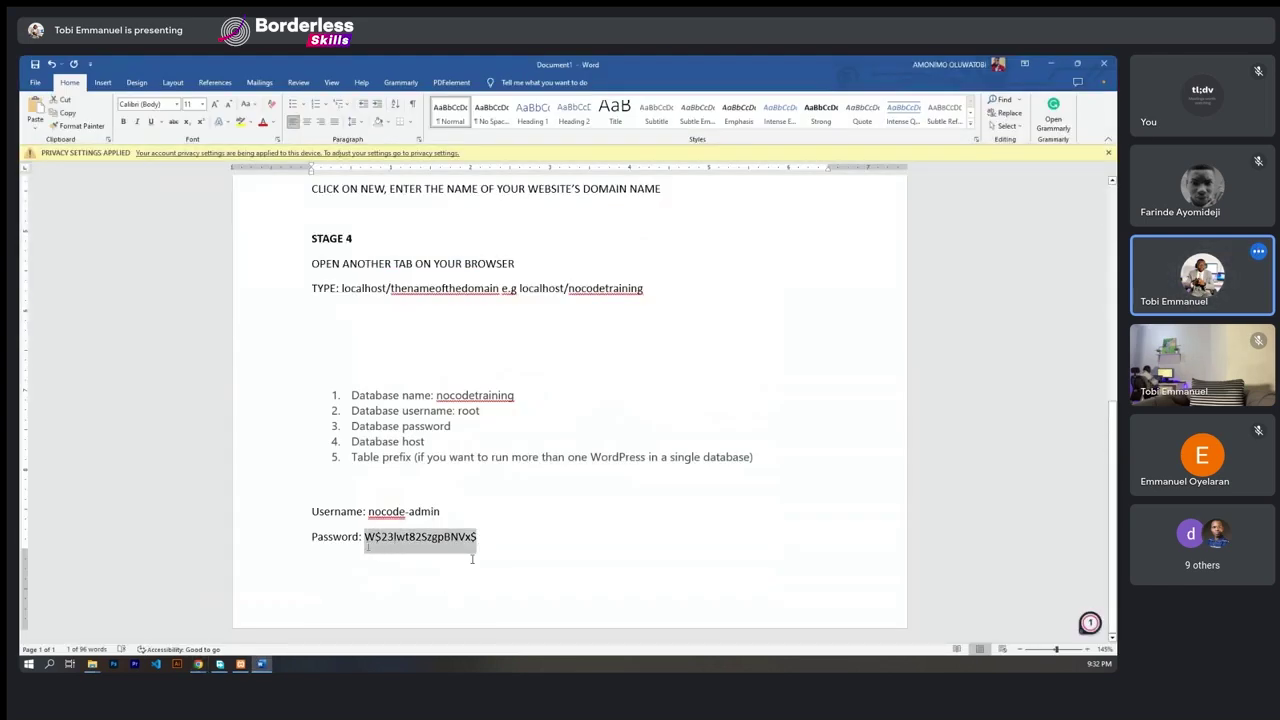
left_click(1050, 63)
left_click(511, 303)
key("ctrl+v")
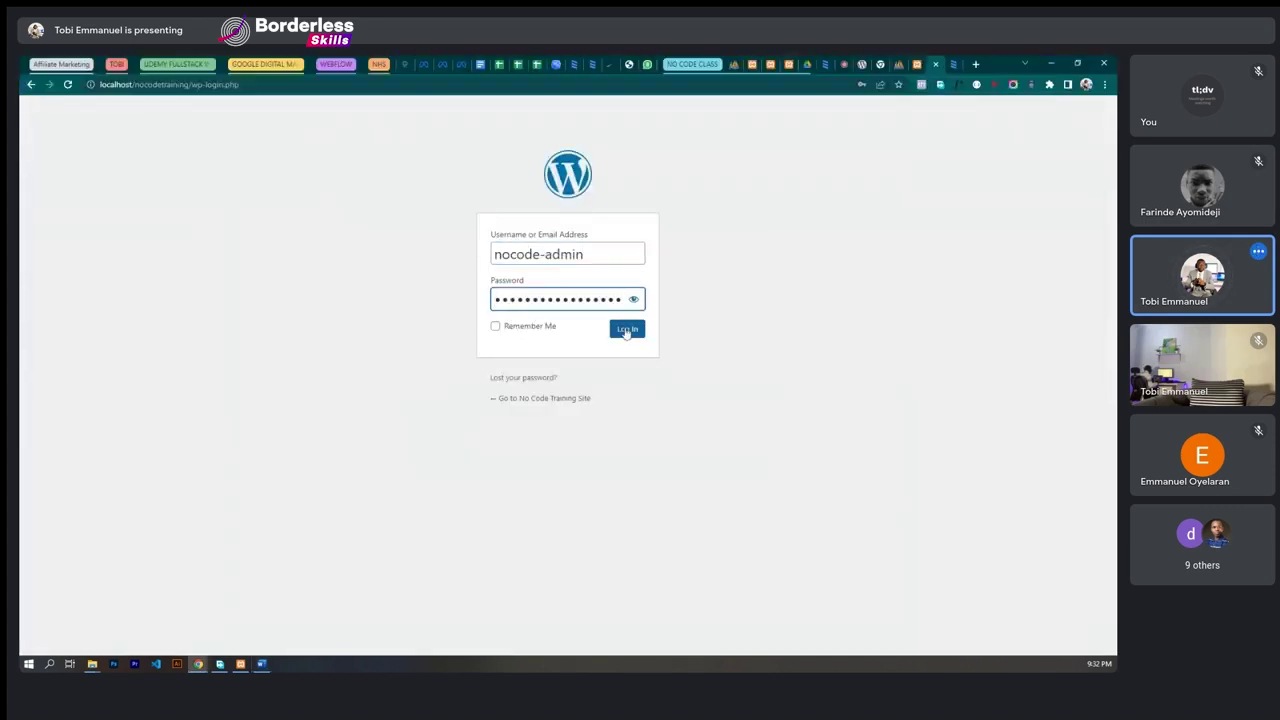
left_click(496, 327)
left_click(622, 331)
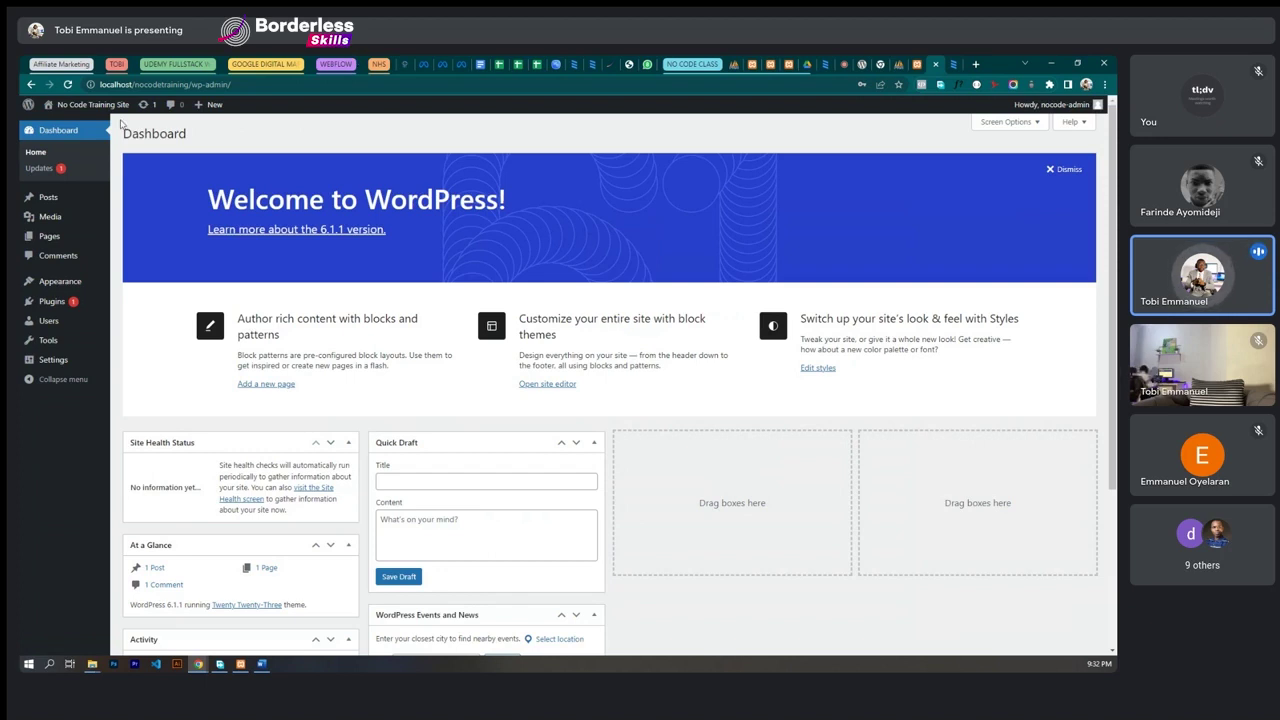
left_click(136, 86)
left_click(135, 86)
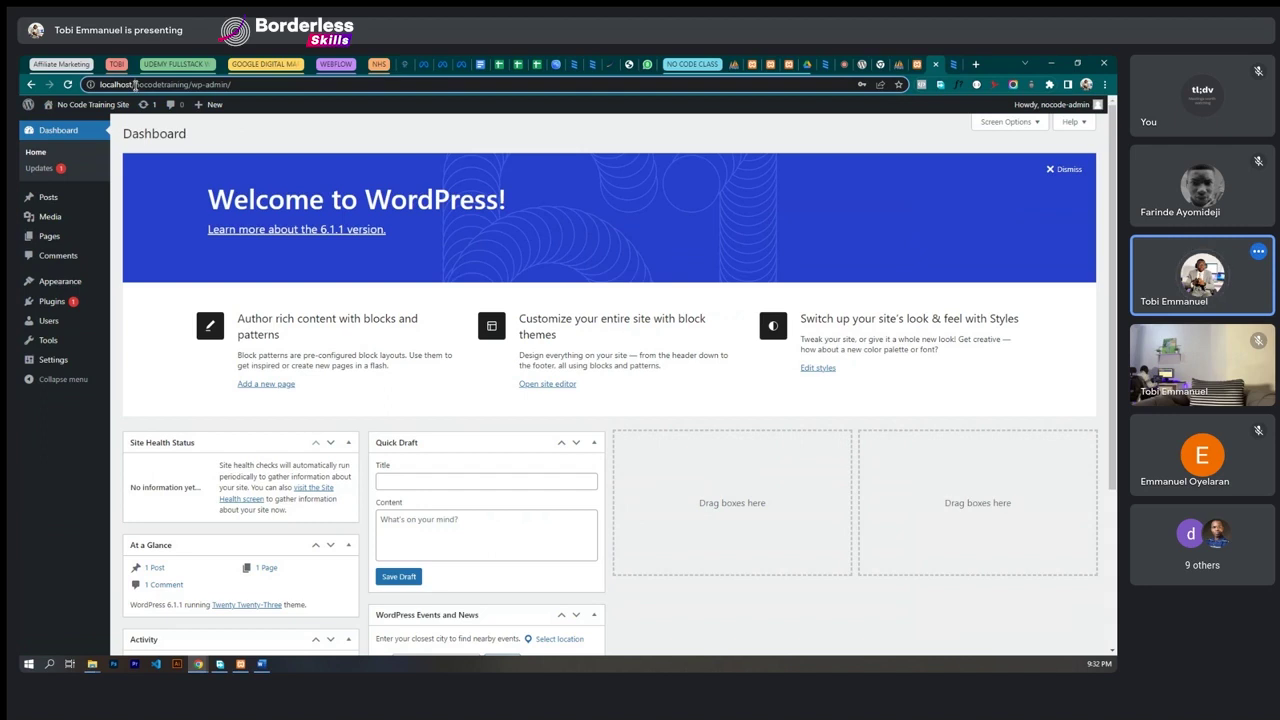
left_click_drag(136, 86, 187, 90)
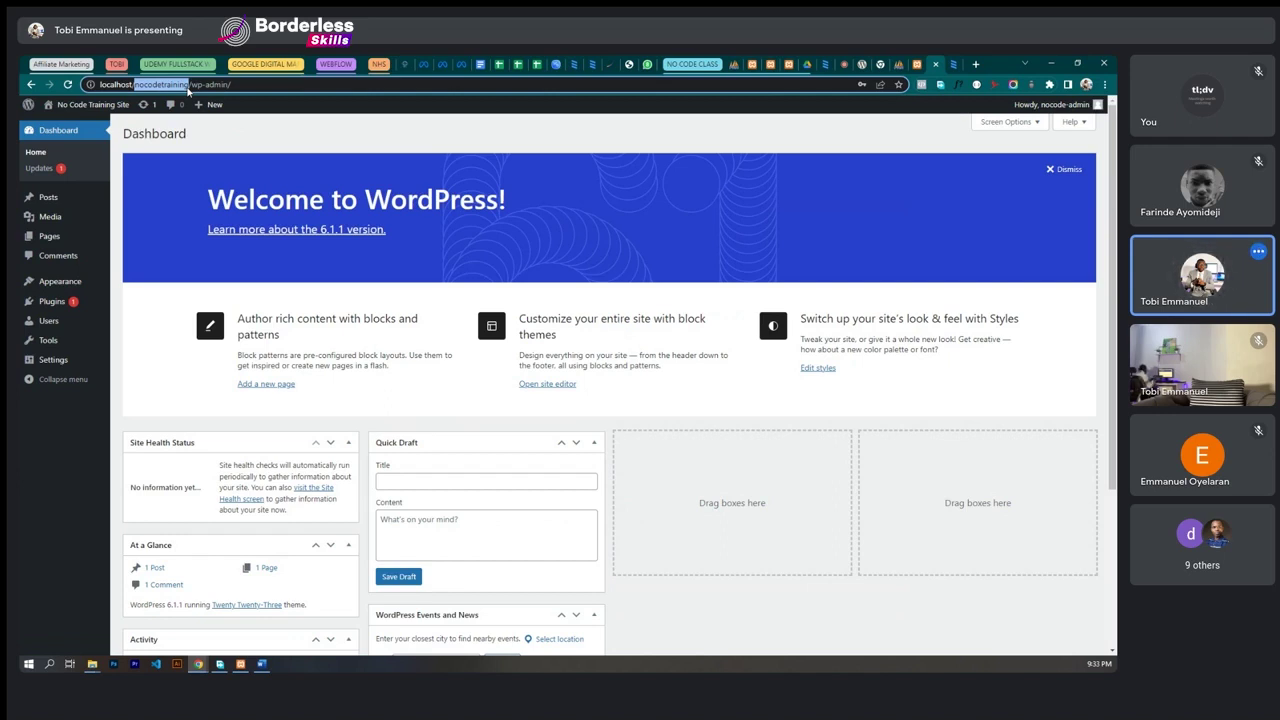
left_click(187, 88)
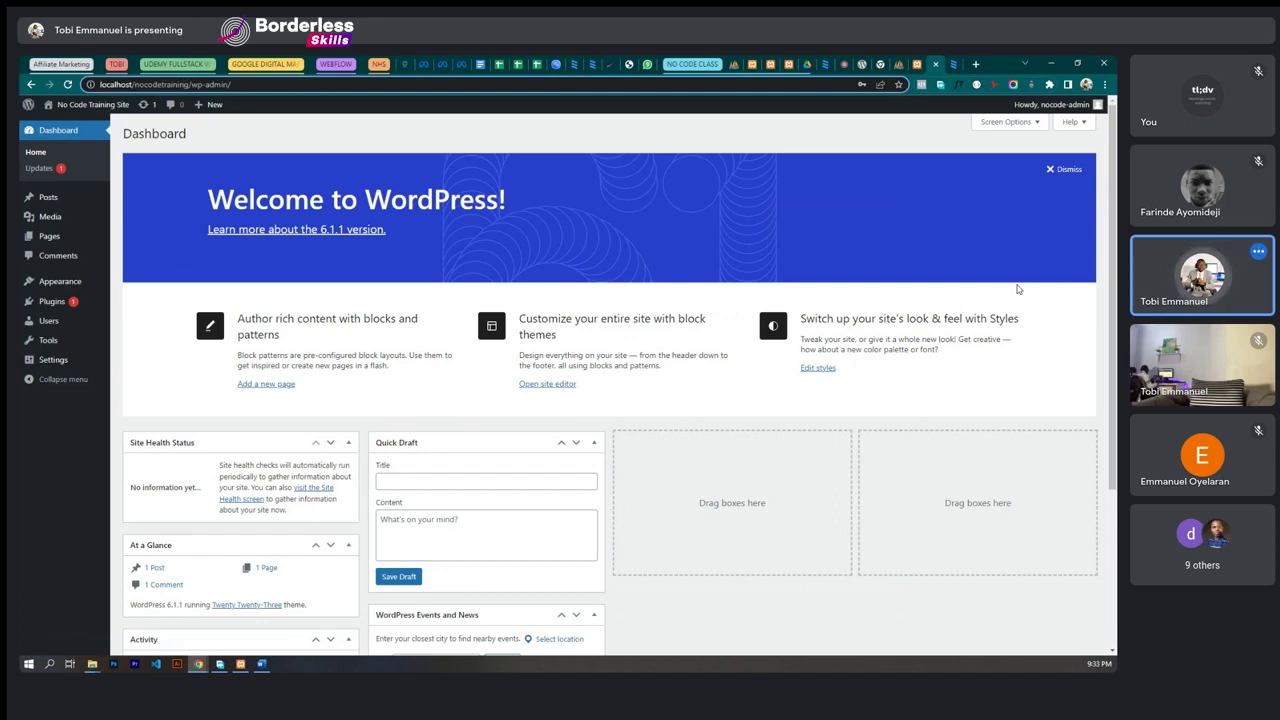
mouse_move(69, 110)
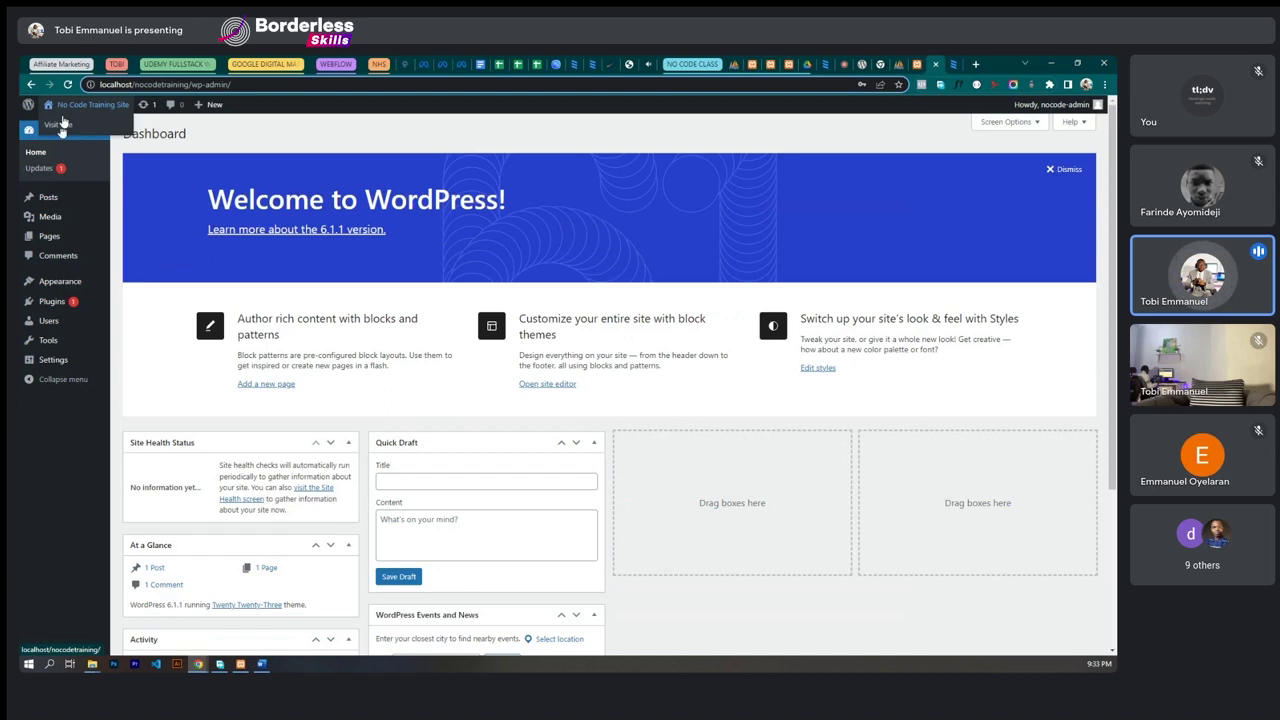
right_click(58, 125)
- Browse the homepage's Mindblown heading and Hello world! post in a new tab, then return to Dashboard
left_click(86, 133)
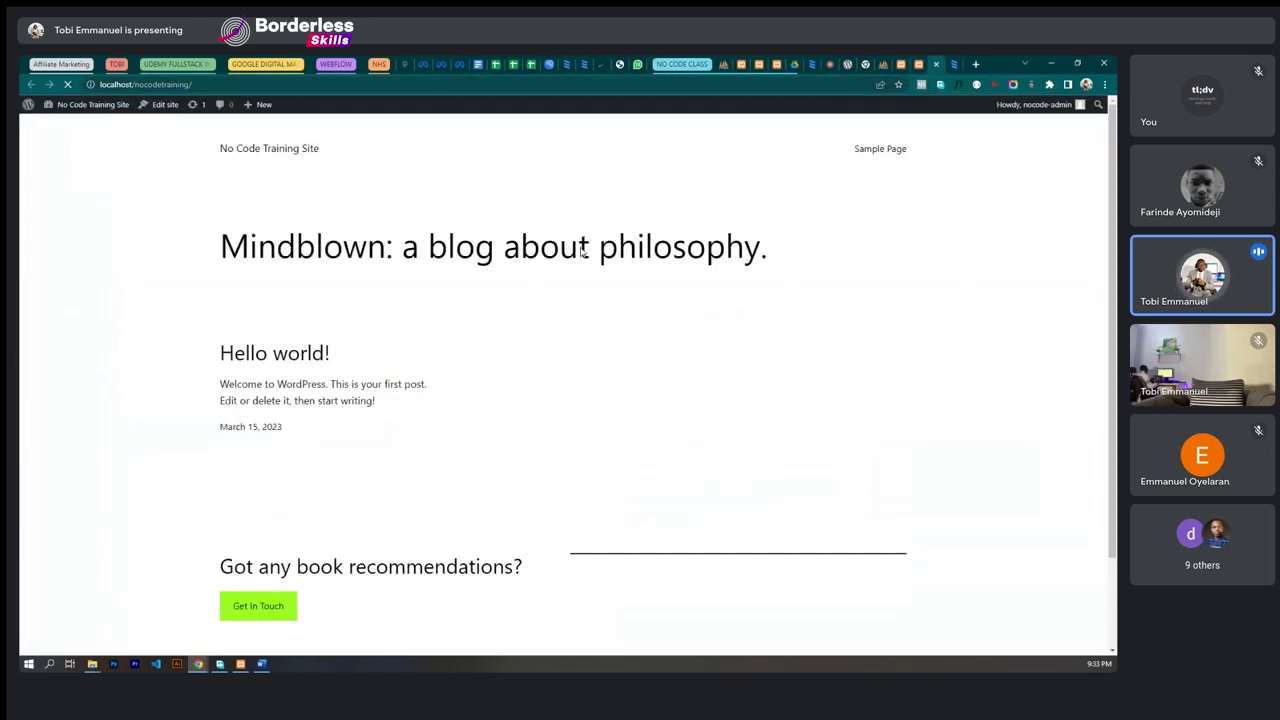
scroll(744, 370, "down", 2)
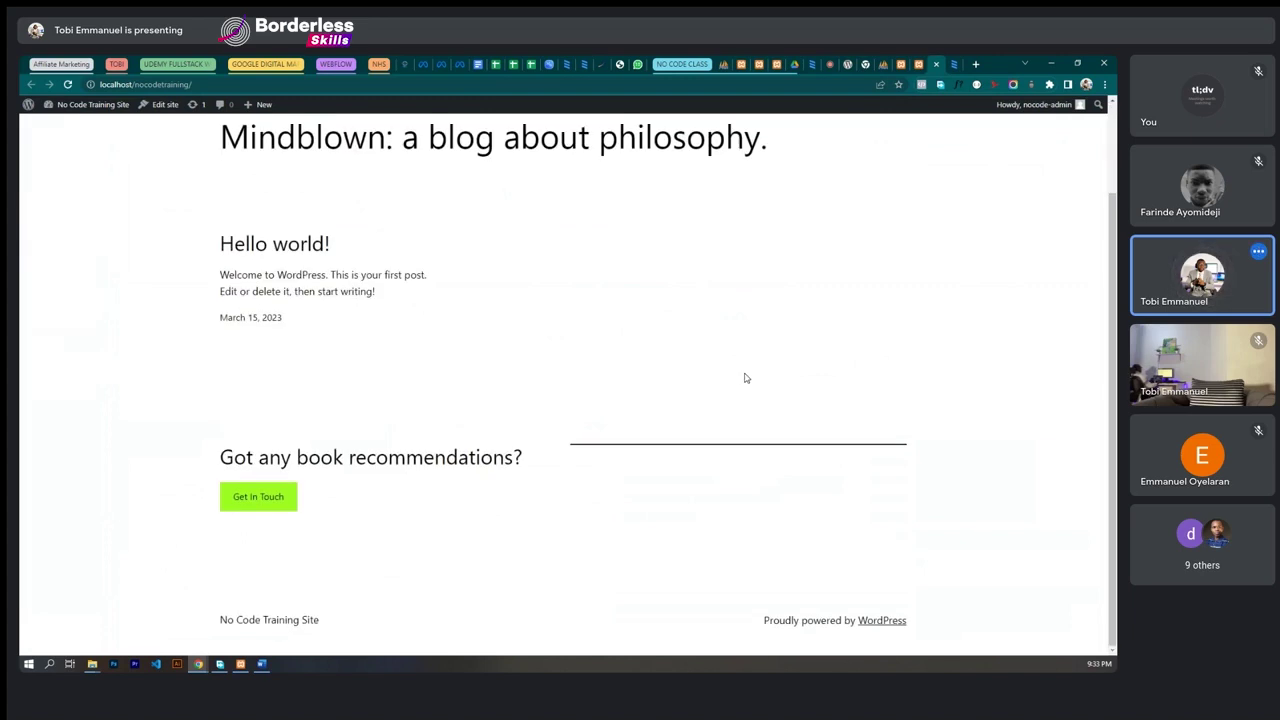
scroll(744, 378, "up", 2)
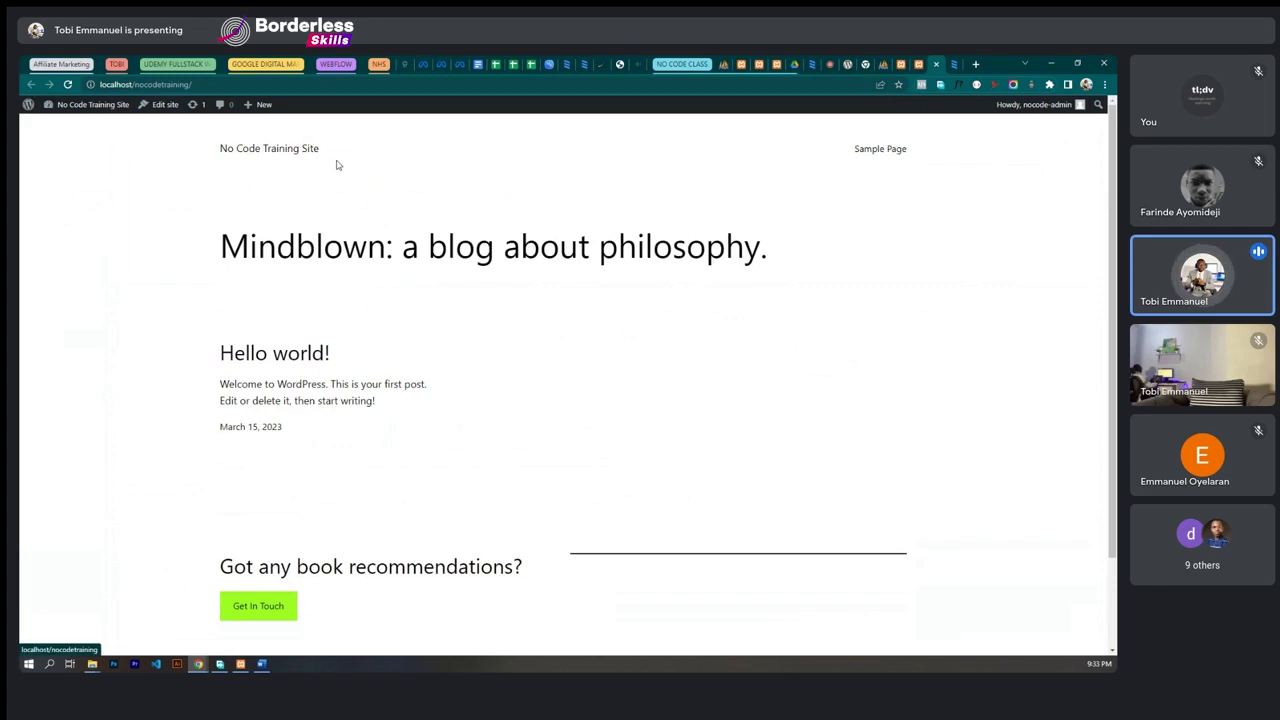
scroll(500, 340, "down", 2)
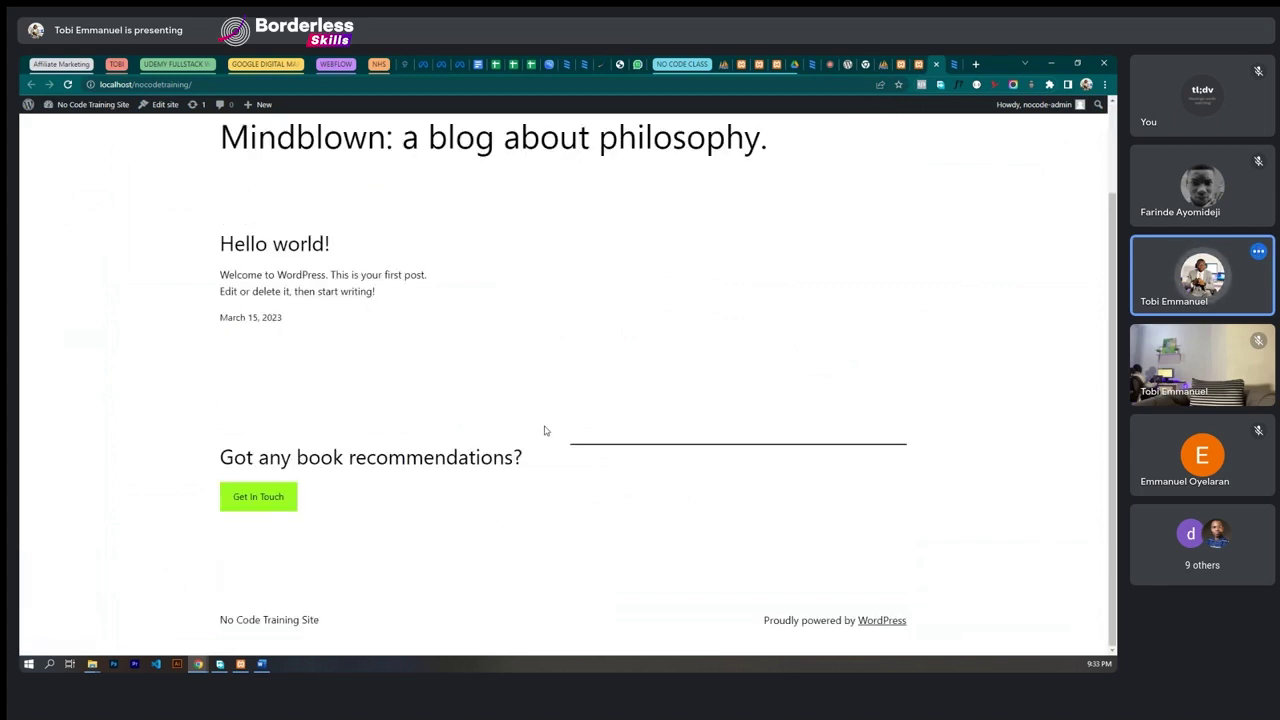
scroll(546, 431, "up", 2)
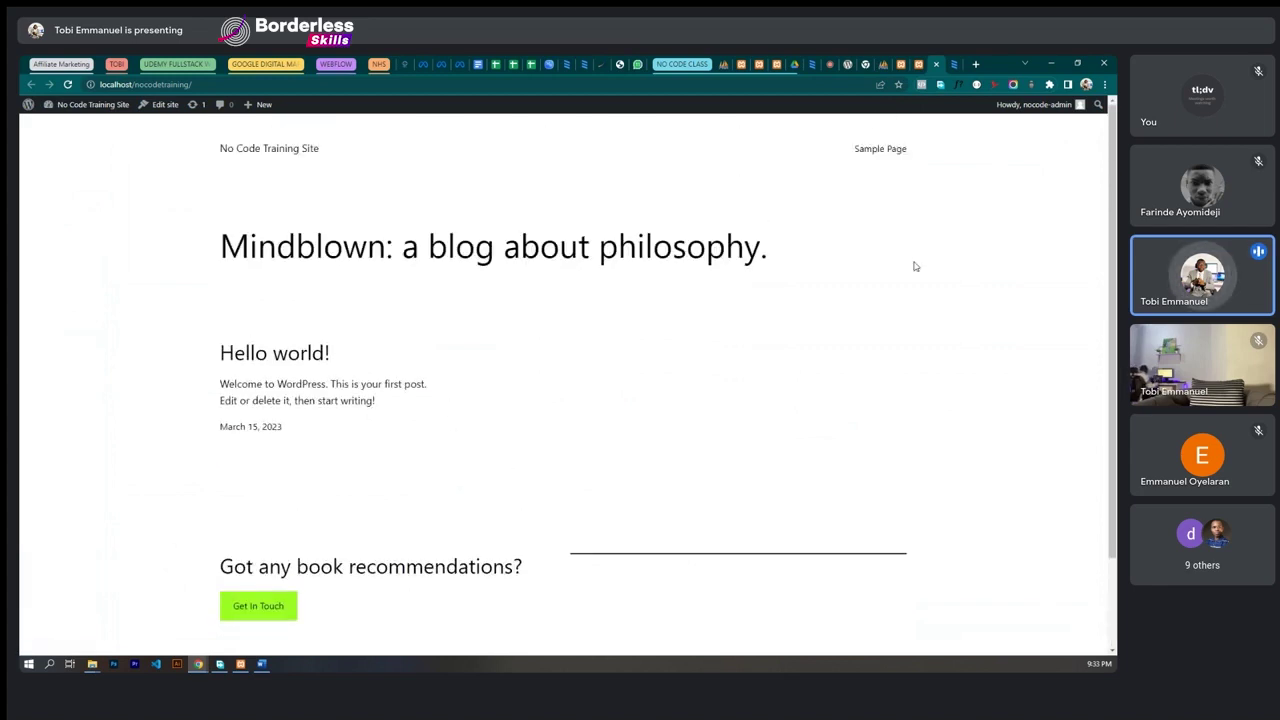
left_click(917, 66)
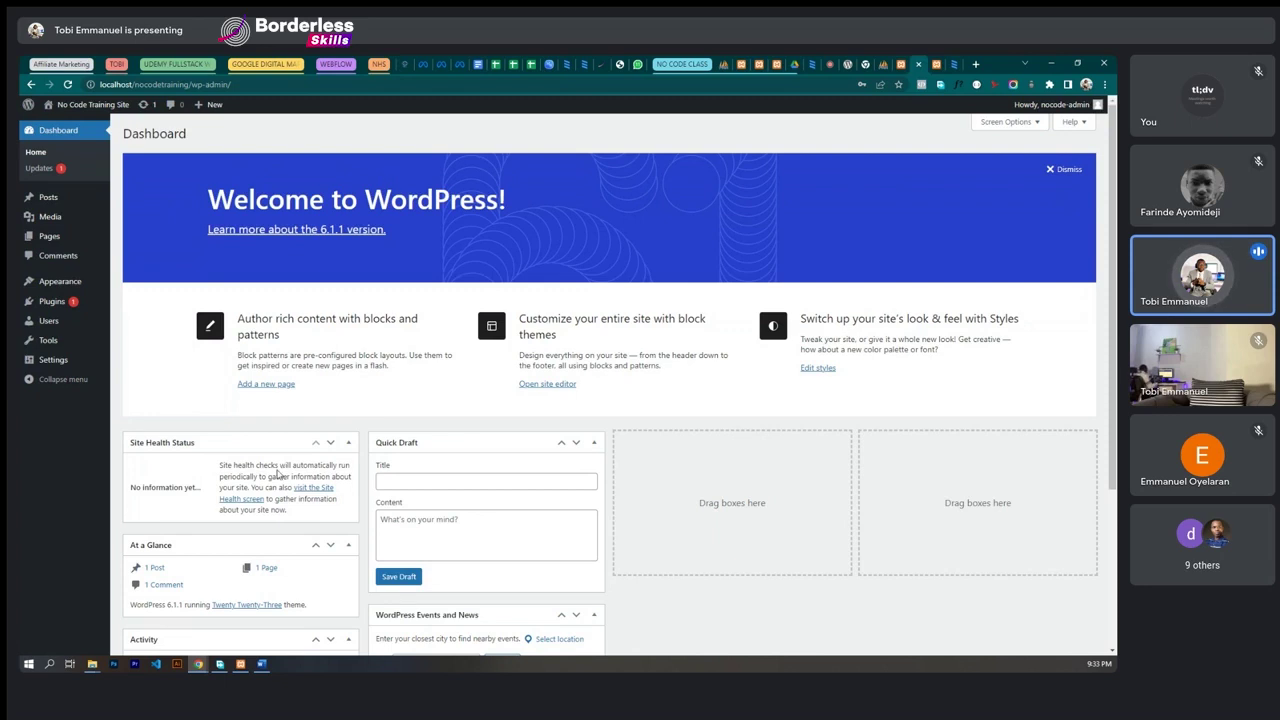
left_click(261, 664)
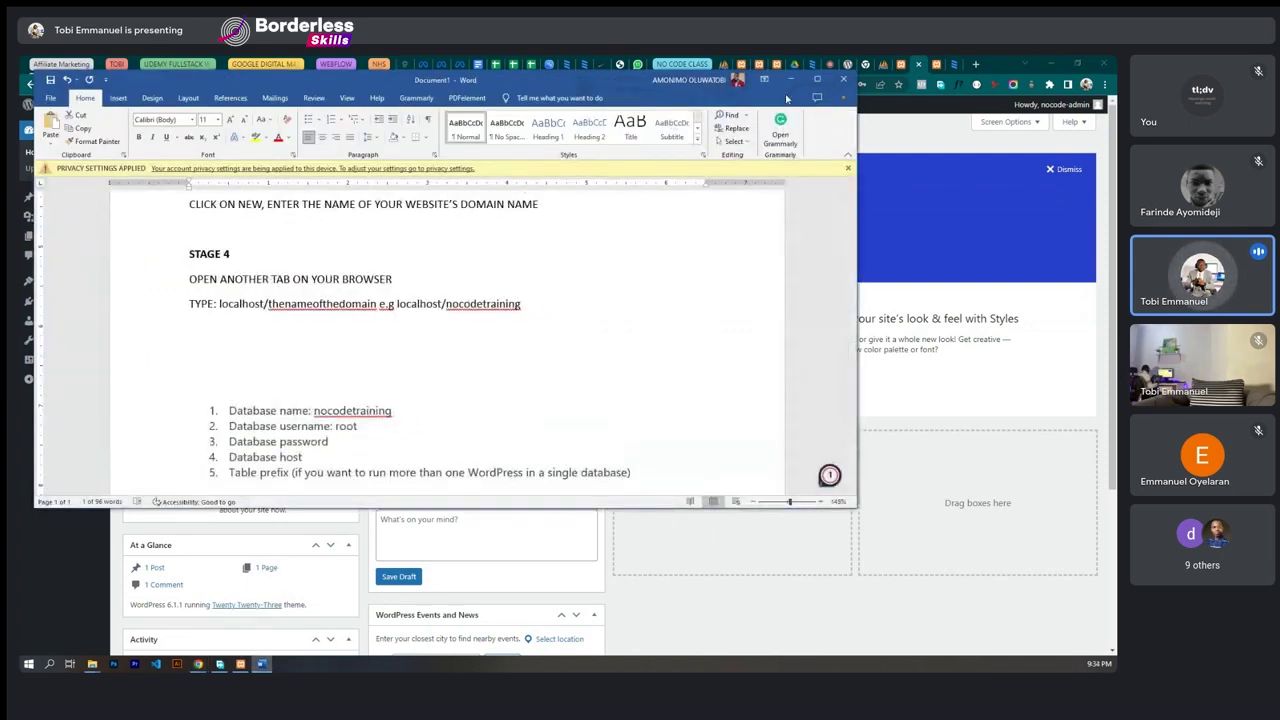
left_click(816, 79)
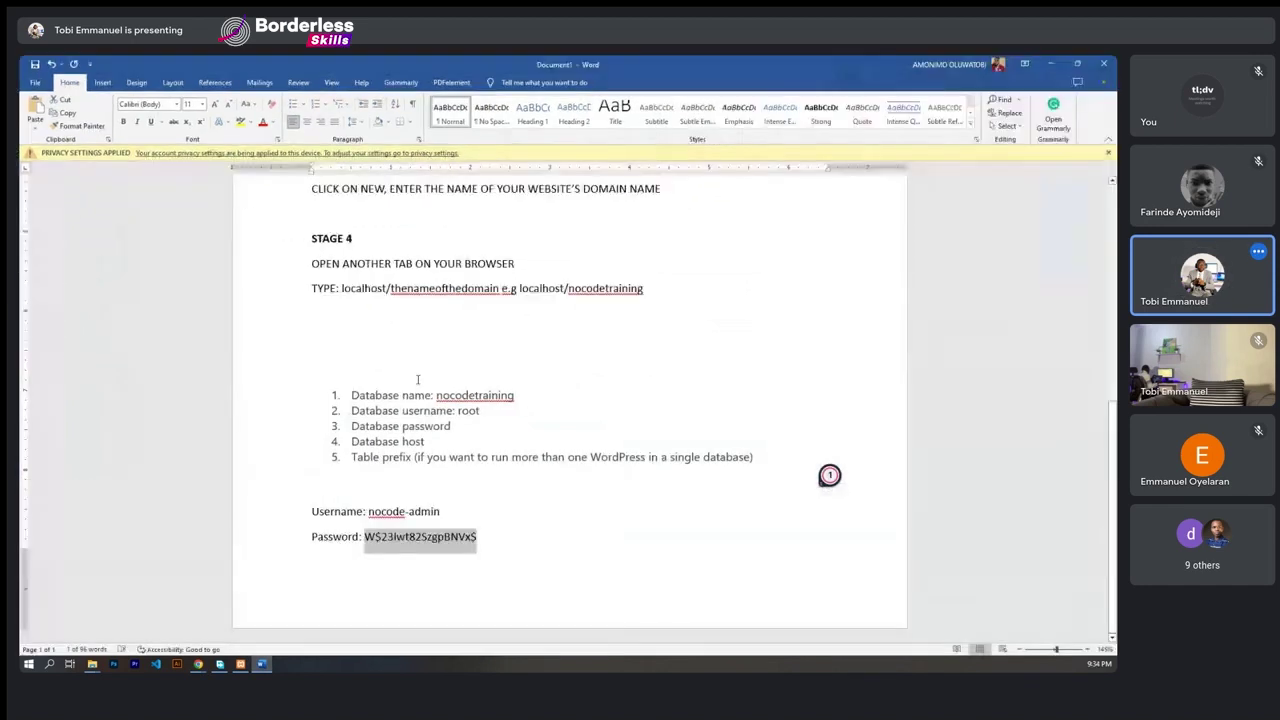
scroll(419, 382, "up", 5)
scroll(419, 382, "up", 3)
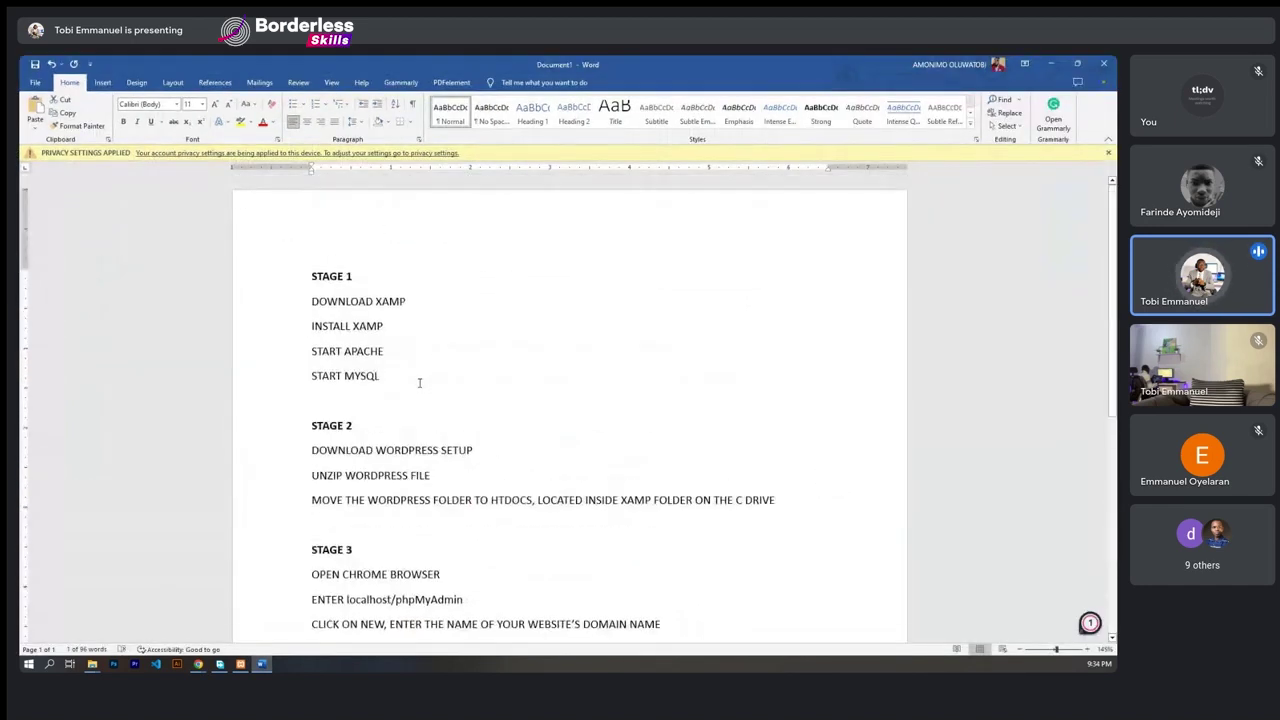
scroll(419, 382, "down", 8)
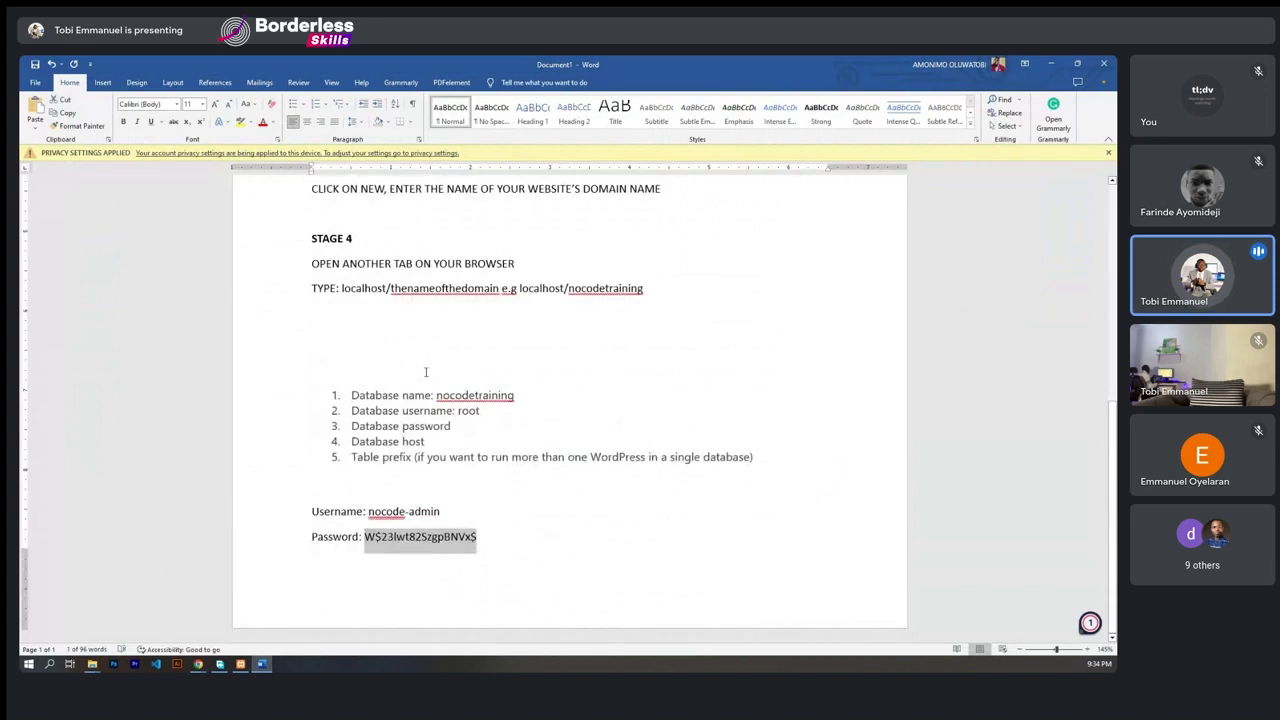
left_click(425, 372)
scroll(427, 378, "up", 8)
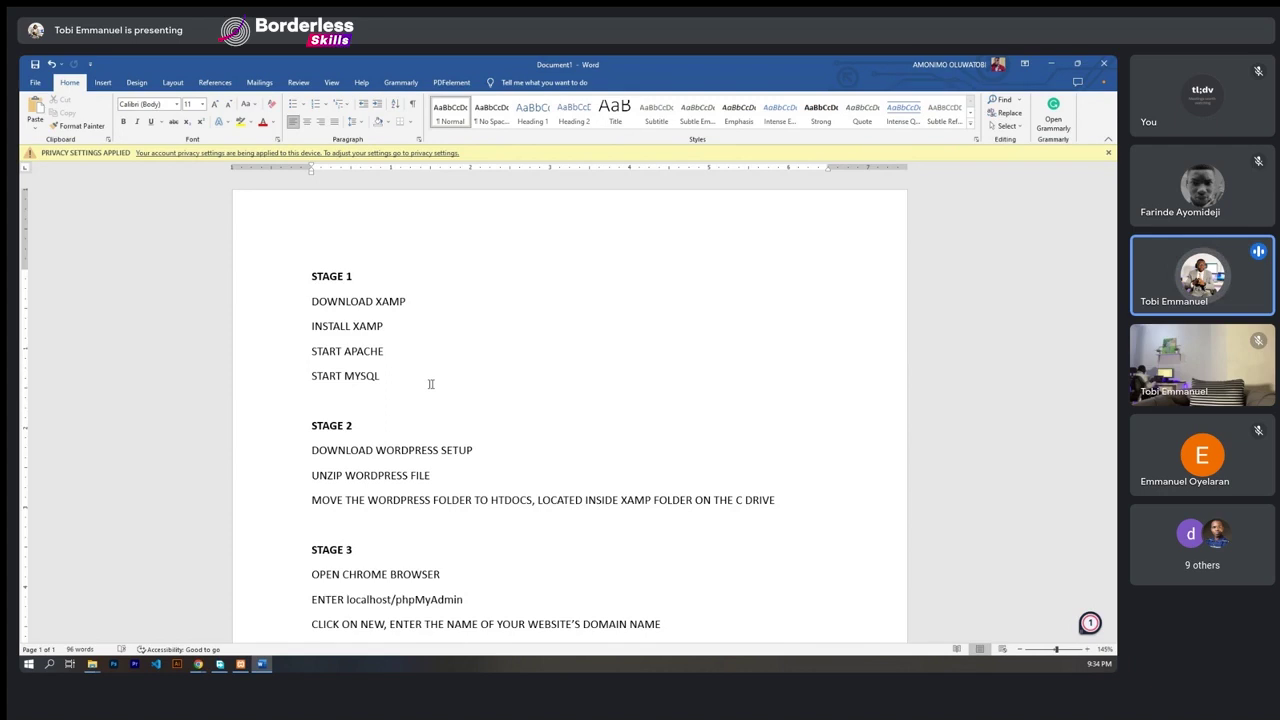
left_click(1056, 66)
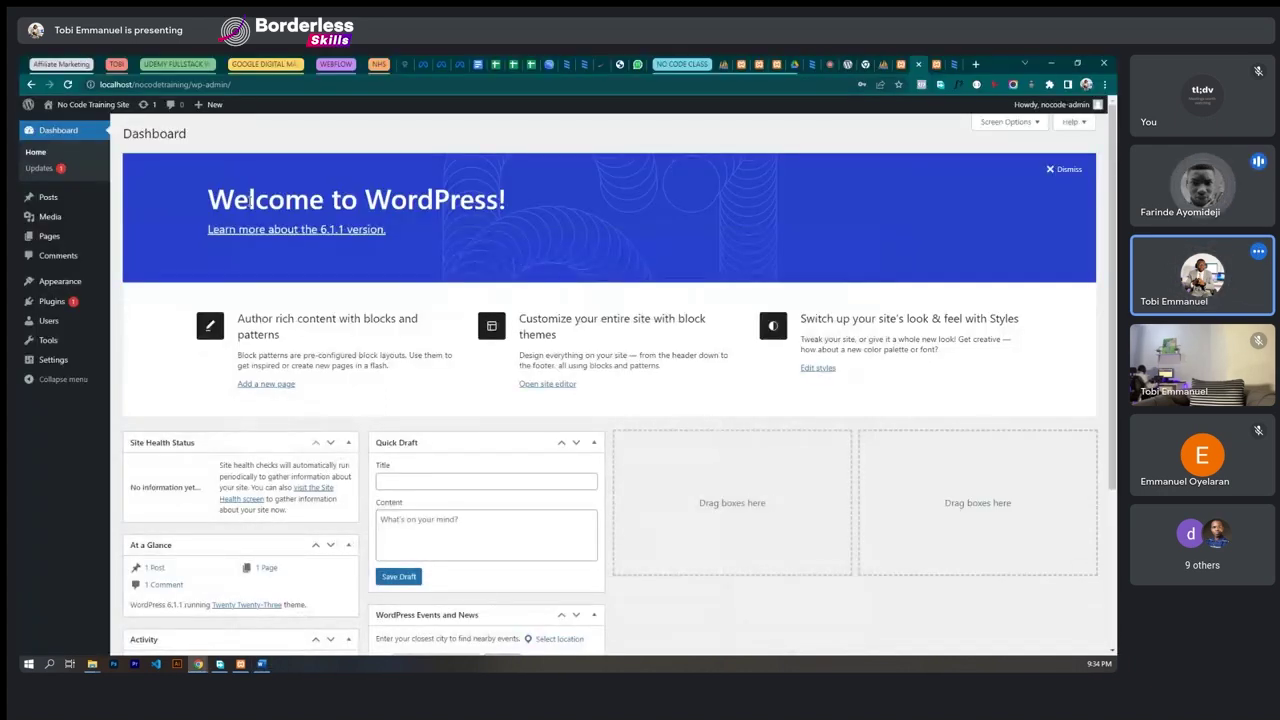